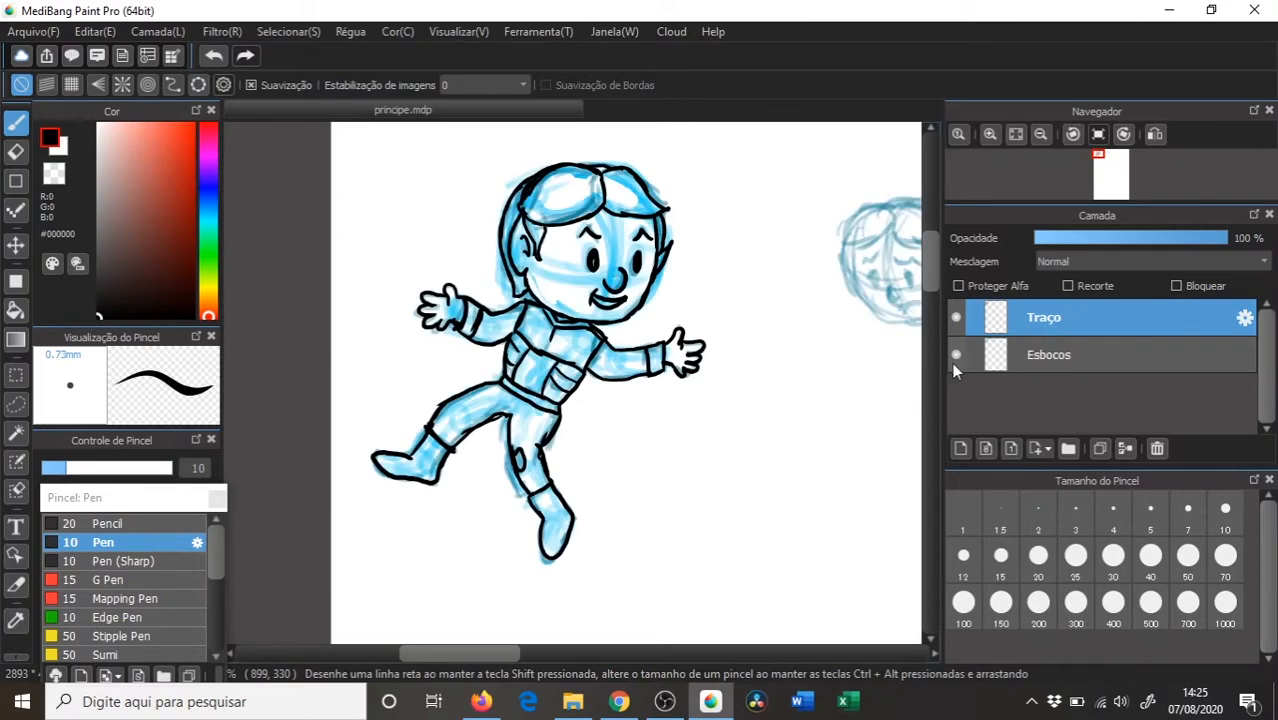
- Hide and restore the Traço and Esbocos layers one at a time to compare the line art with the sketch
{"action": "left_click", "coordinate": [956, 318]}
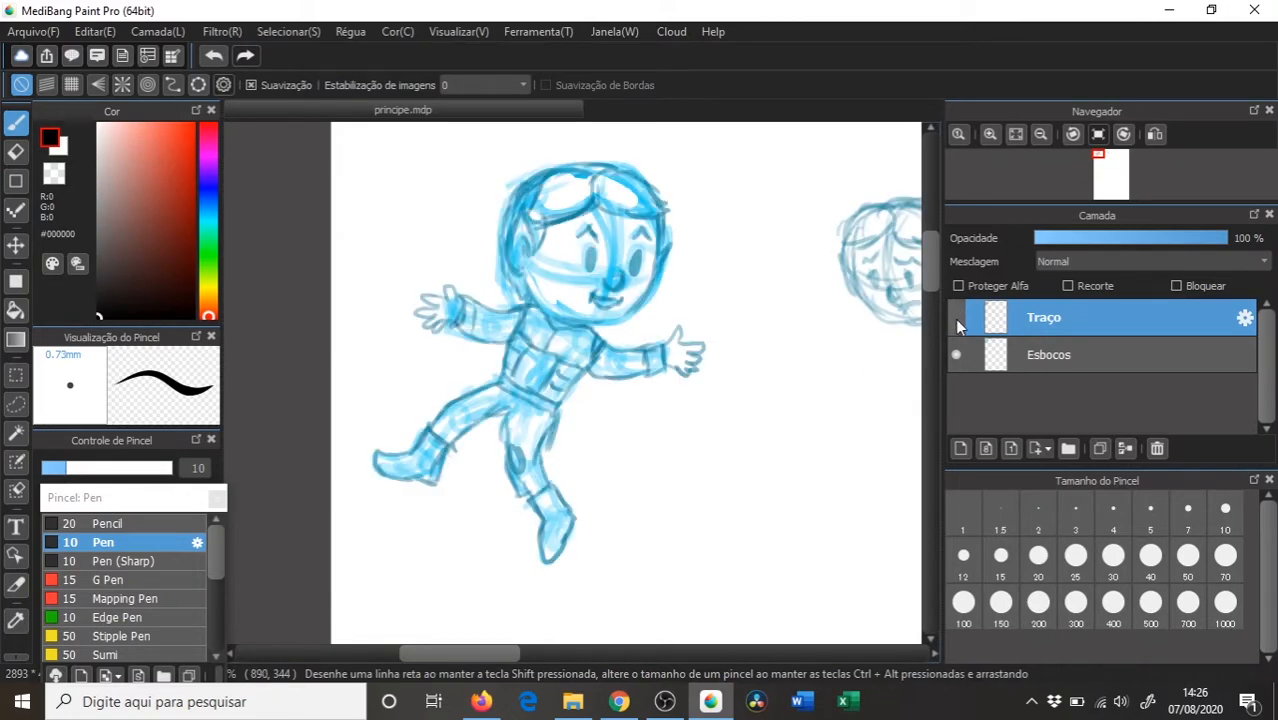
{"action": "left_click", "coordinate": [956, 317]}
{"action": "left_click", "coordinate": [956, 355]}
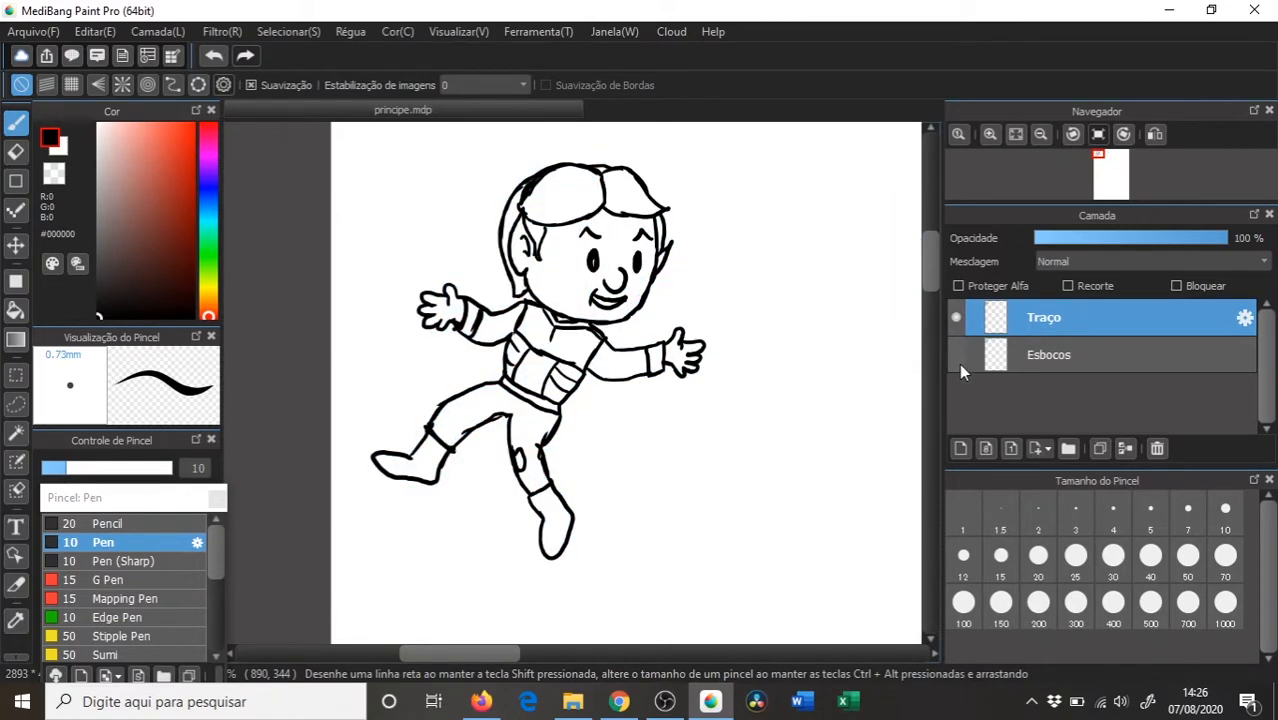
{"action": "left_click_drag", "start_coordinate": [748, 328], "coordinate": [576, 257]}
{"action": "left_click", "coordinate": [956, 355]}
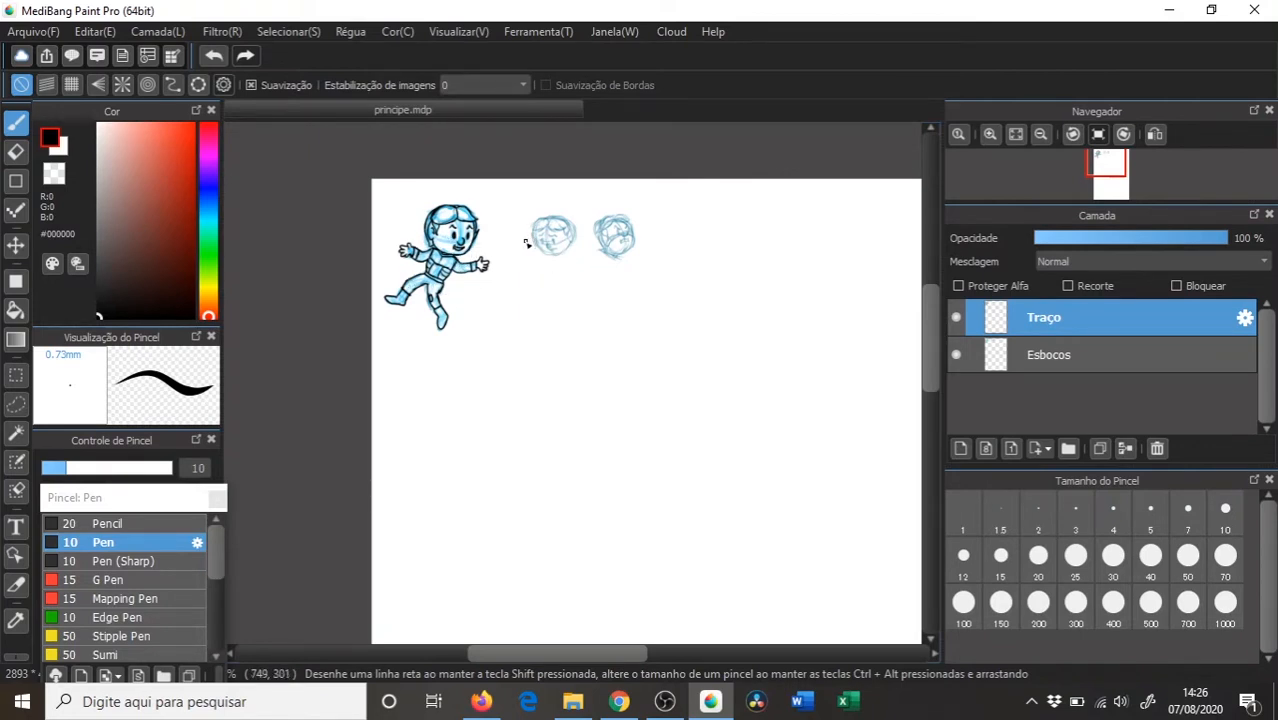
{"action": "left_click_drag", "start_coordinate": [731, 363], "coordinate": [674, 312]}
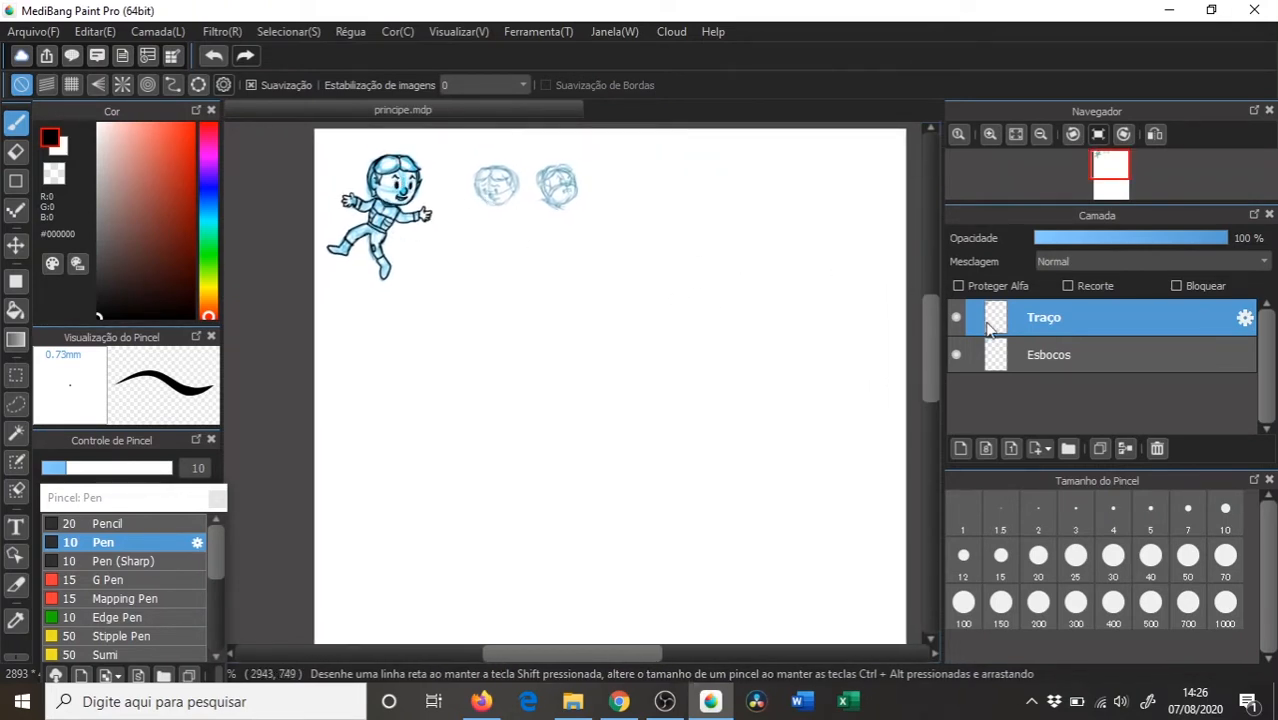
- Add a new layer above Traço and name it Linhas
{"action": "left_click", "coordinate": [1012, 355]}
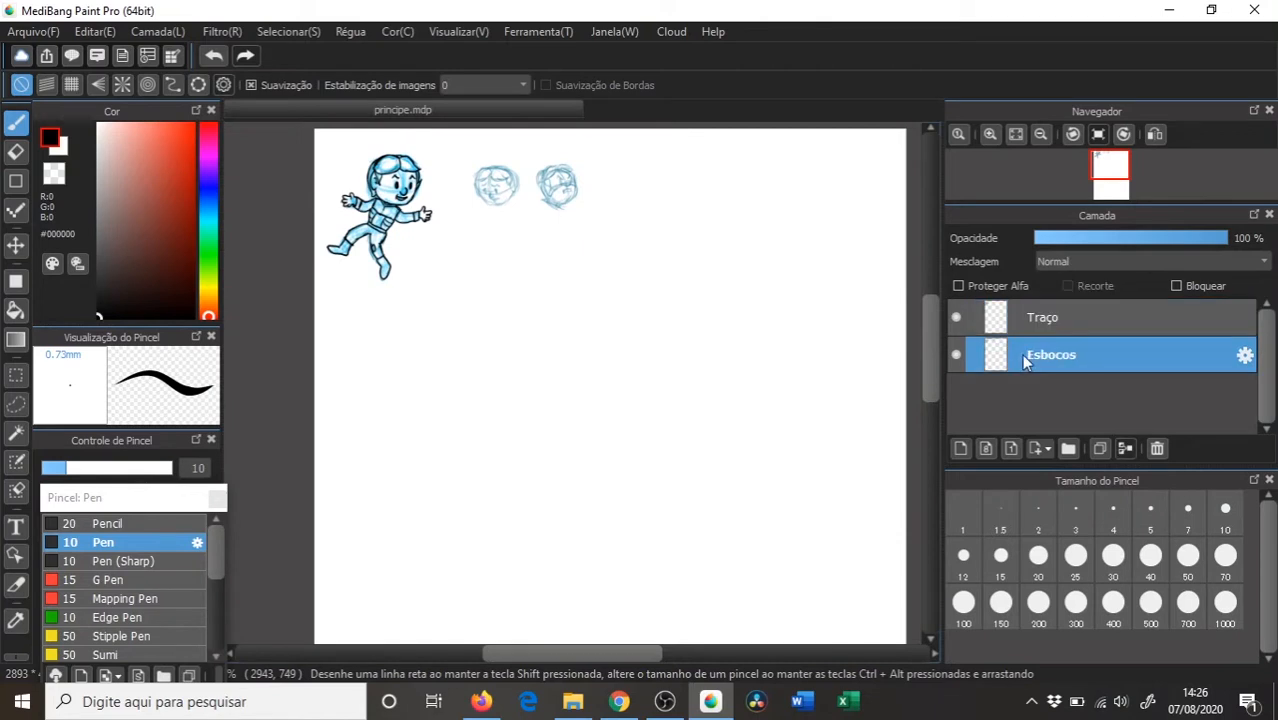
{"action": "left_click", "coordinate": [1076, 326]}
{"action": "left_click", "coordinate": [961, 448]}
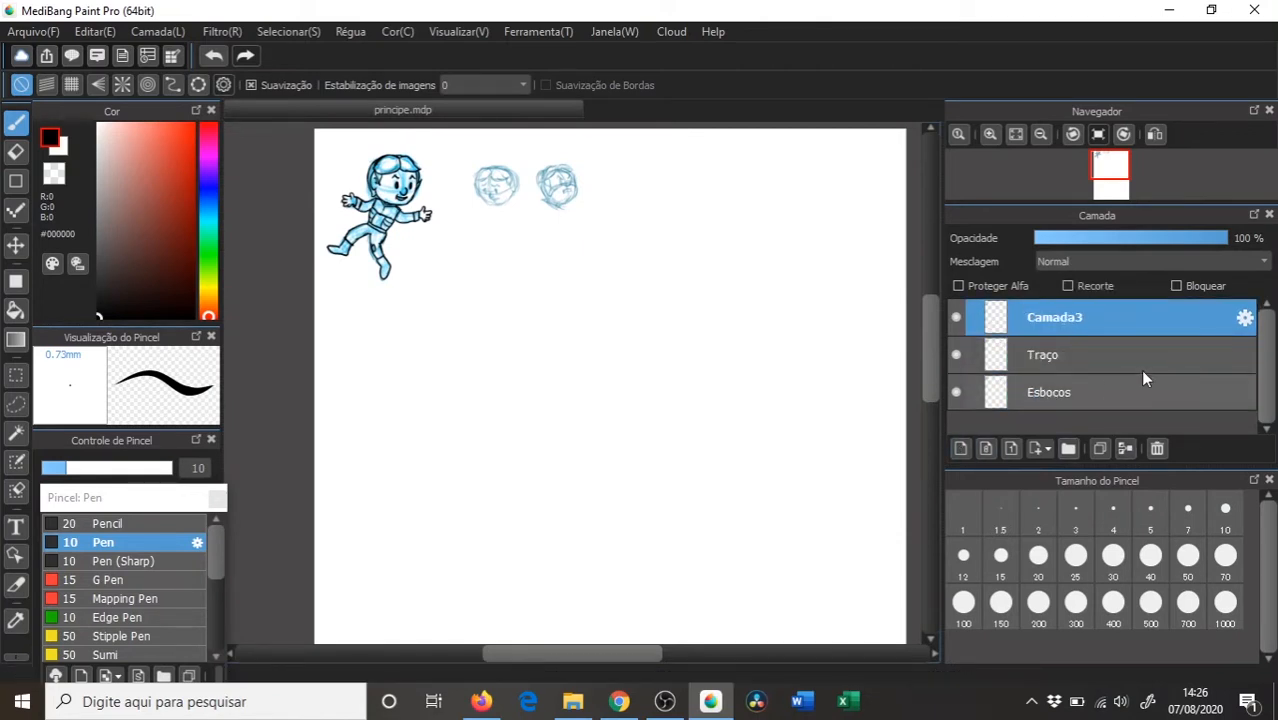
{"action": "left_click", "coordinate": [1245, 317]}
{"action": "type", "text": "L"}
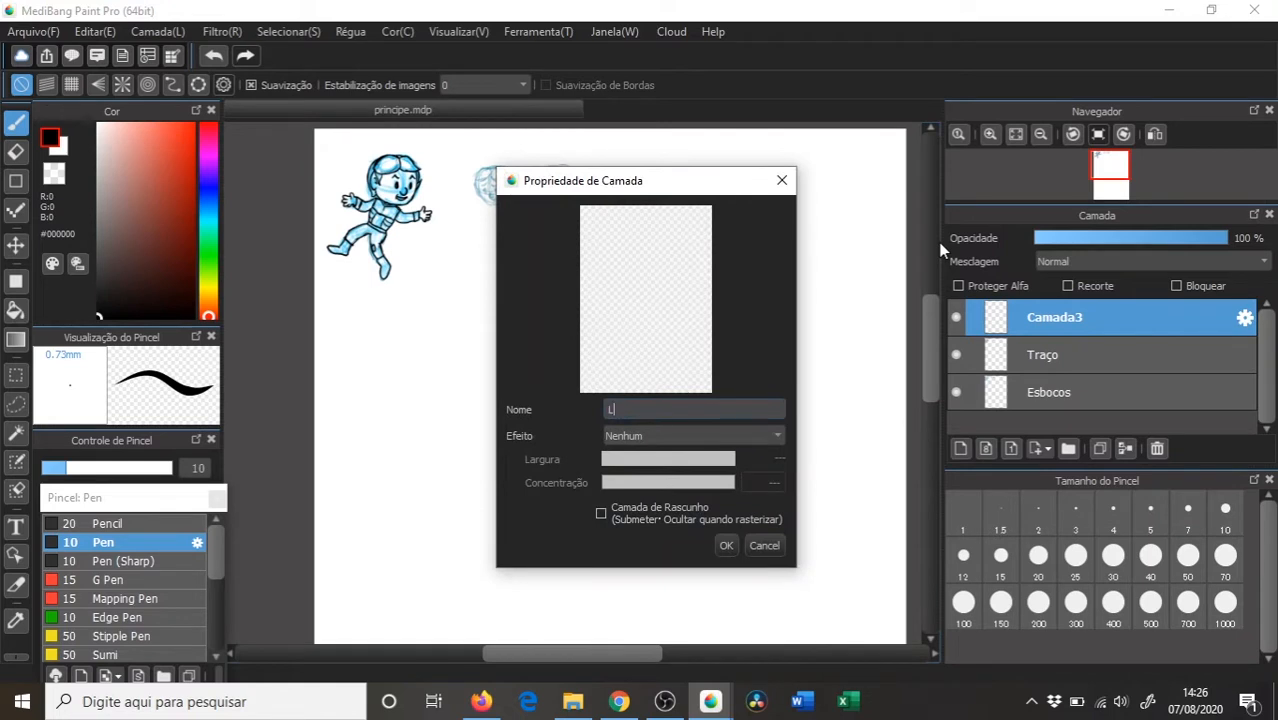
{"action": "type", "text": "inhas"}
{"action": "key", "text": "Return"}
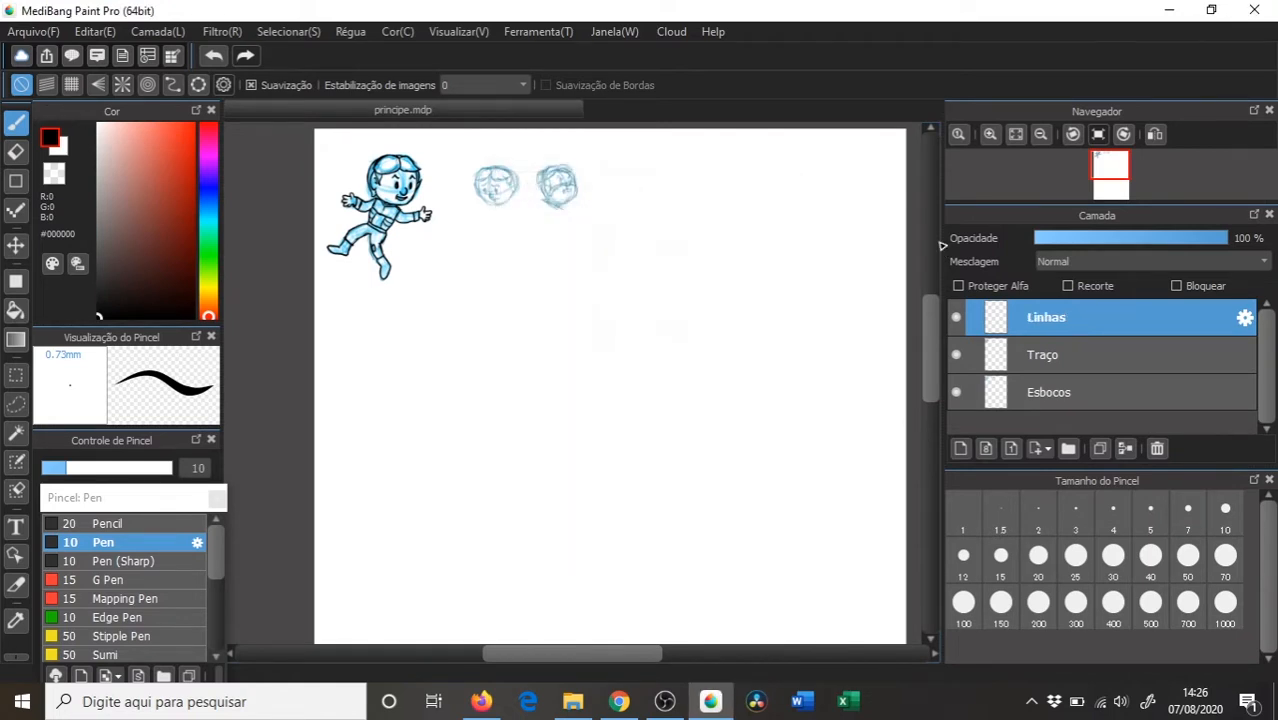
- Set the brush colour to bright red #FF1500 for the guide lines
{"action": "left_click_drag", "start_coordinate": [562, 334], "coordinate": [546, 241]}
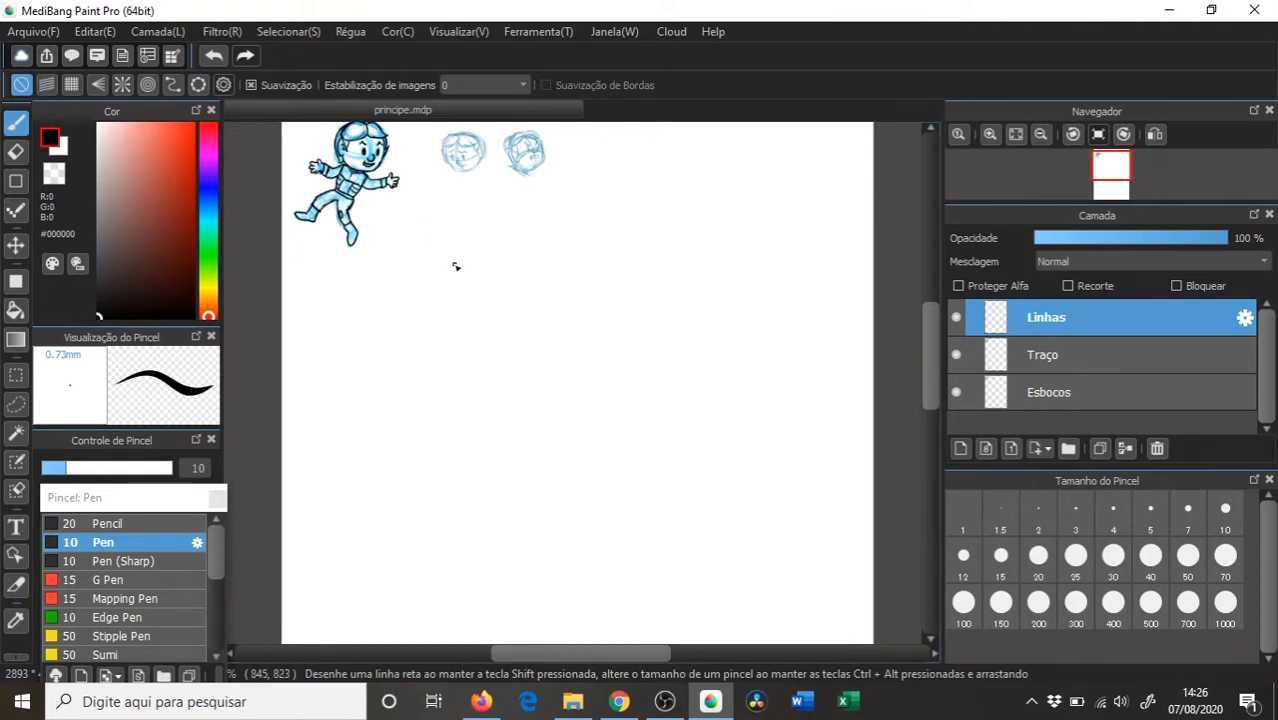
{"action": "left_click_drag", "start_coordinate": [190, 138], "coordinate": [204, 127]}
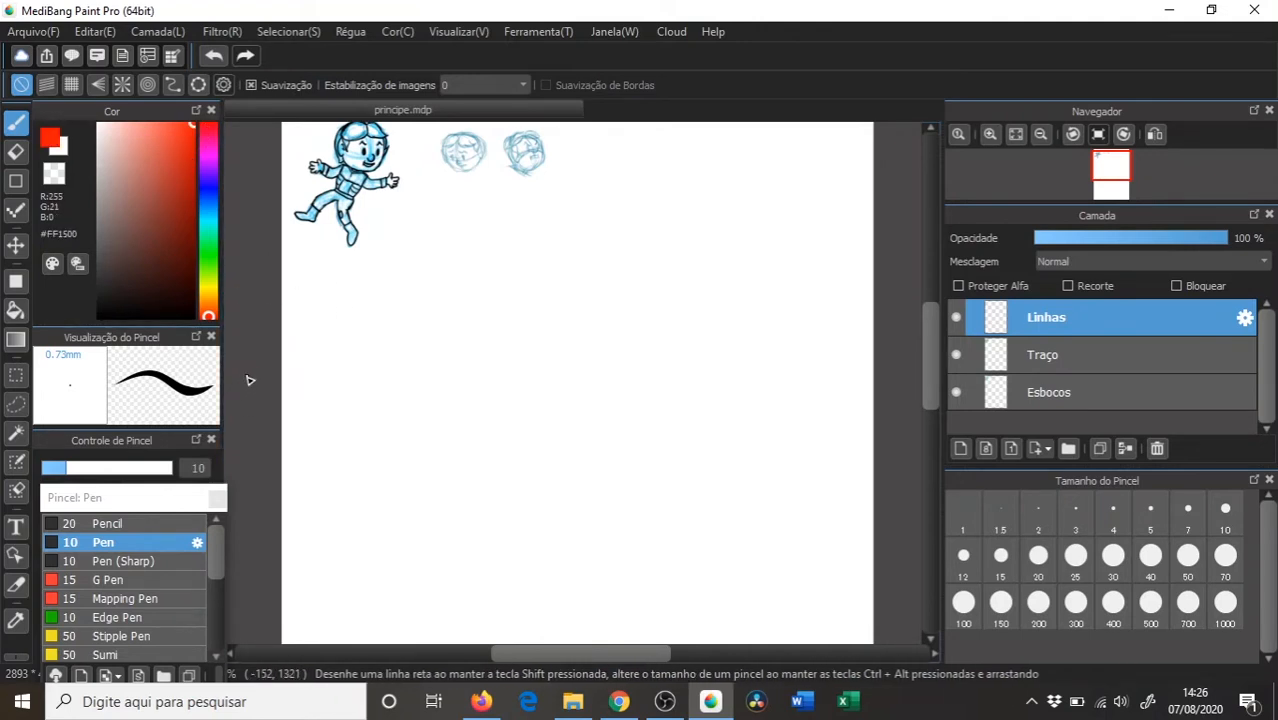
{"action": "left_click_drag", "start_coordinate": [579, 253], "coordinate": [603, 587]}
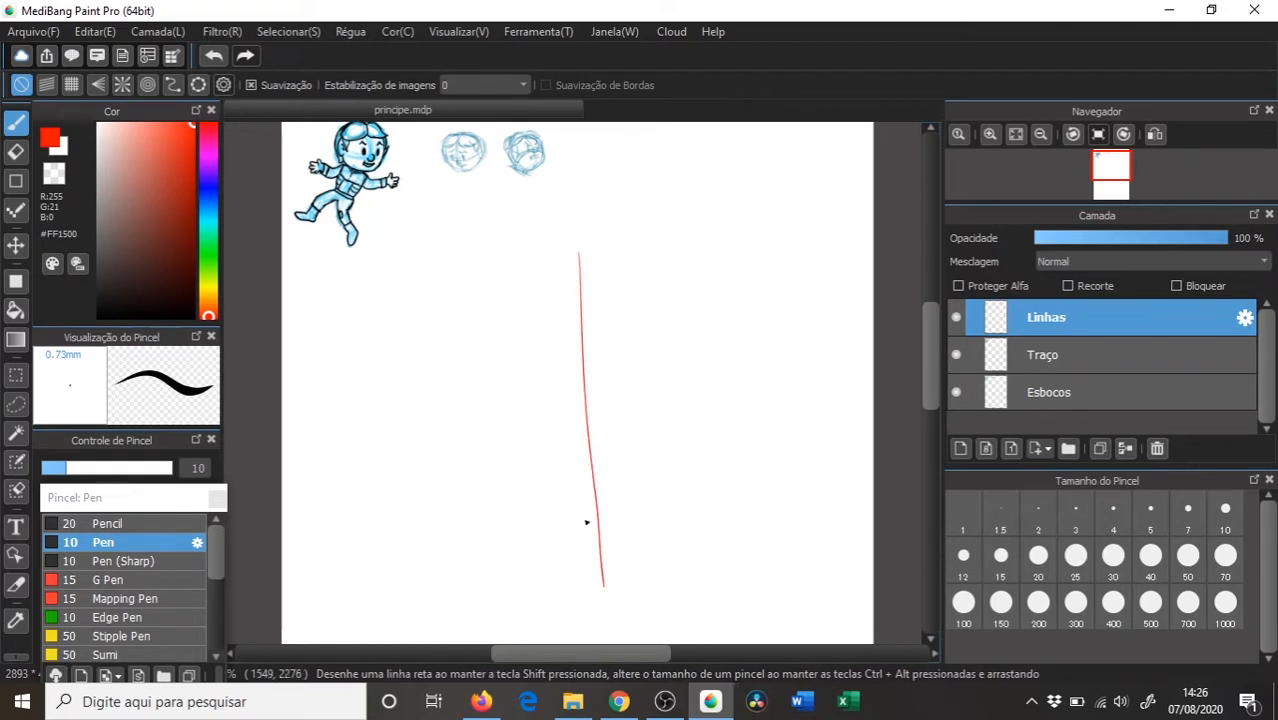
{"action": "left_click_drag", "start_coordinate": [396, 408], "coordinate": [804, 413]}
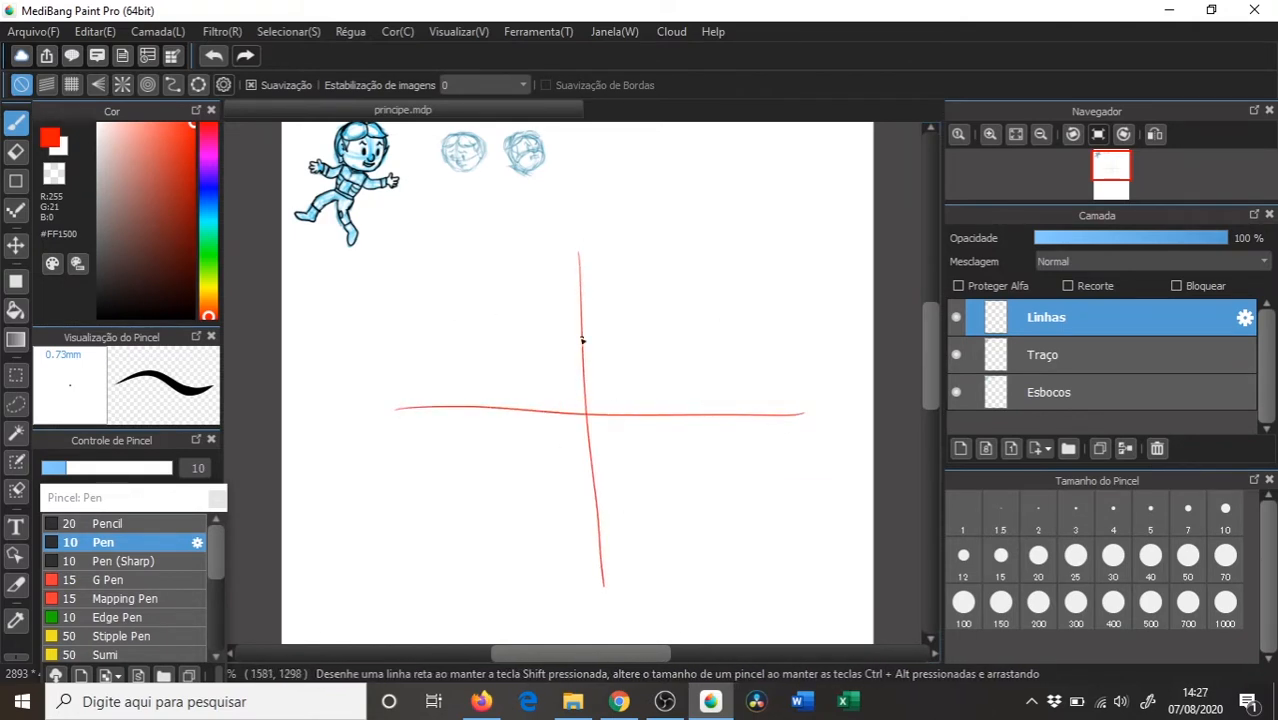
{"action": "key", "text": "ctrl+z"}
{"action": "key", "text": "ctrl+z"}
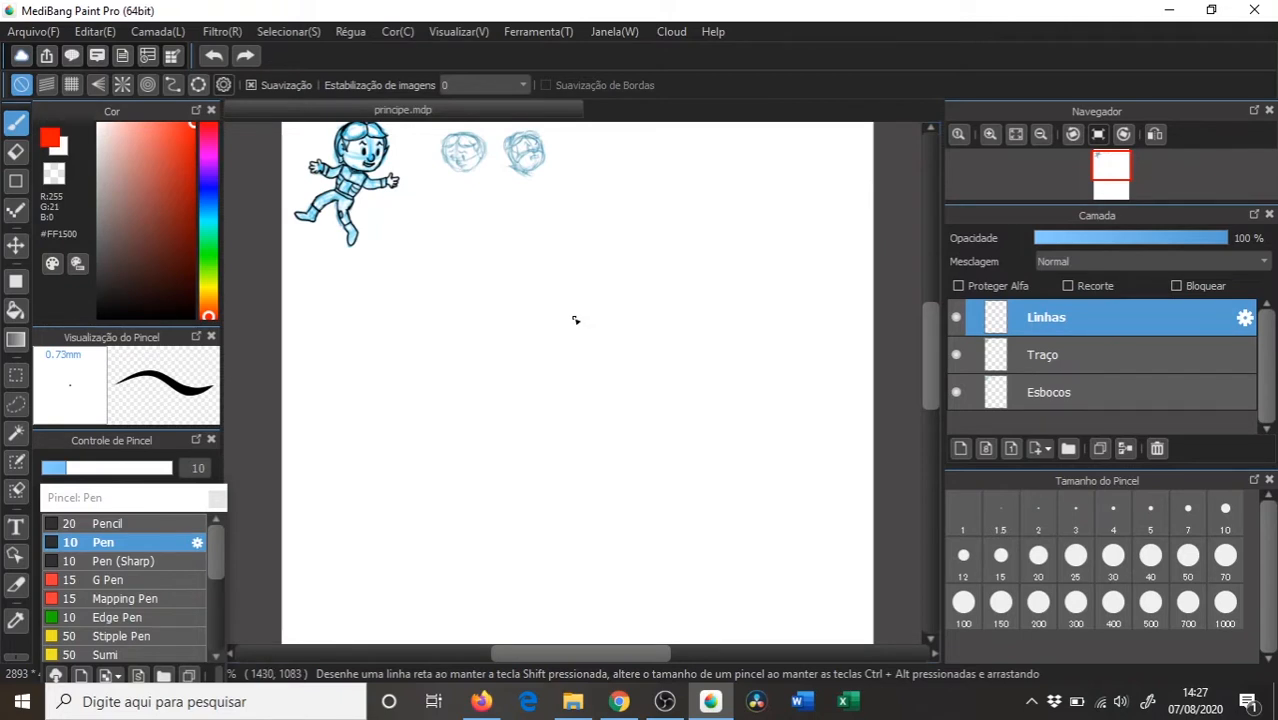
- Enable the cross ruler and draw a long horizontal and a long vertical red guide line crossing on the Linhas layer
{"action": "left_click", "coordinate": [73, 85]}
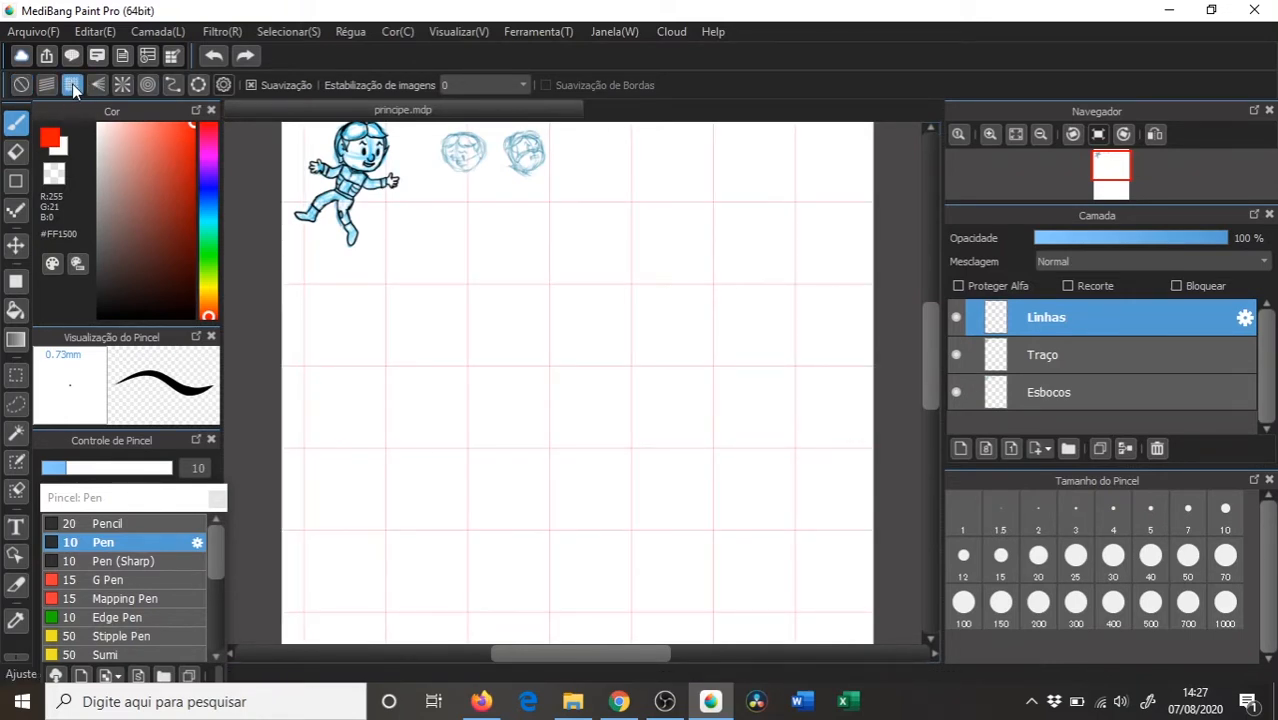
{"action": "mouse_move", "coordinate": [405, 372]}
{"action": "left_mouse_down"}
{"action": "mouse_move", "coordinate": [556, 357]}
{"action": "mouse_move", "coordinate": [784, 372]}
{"action": "left_mouse_up"}
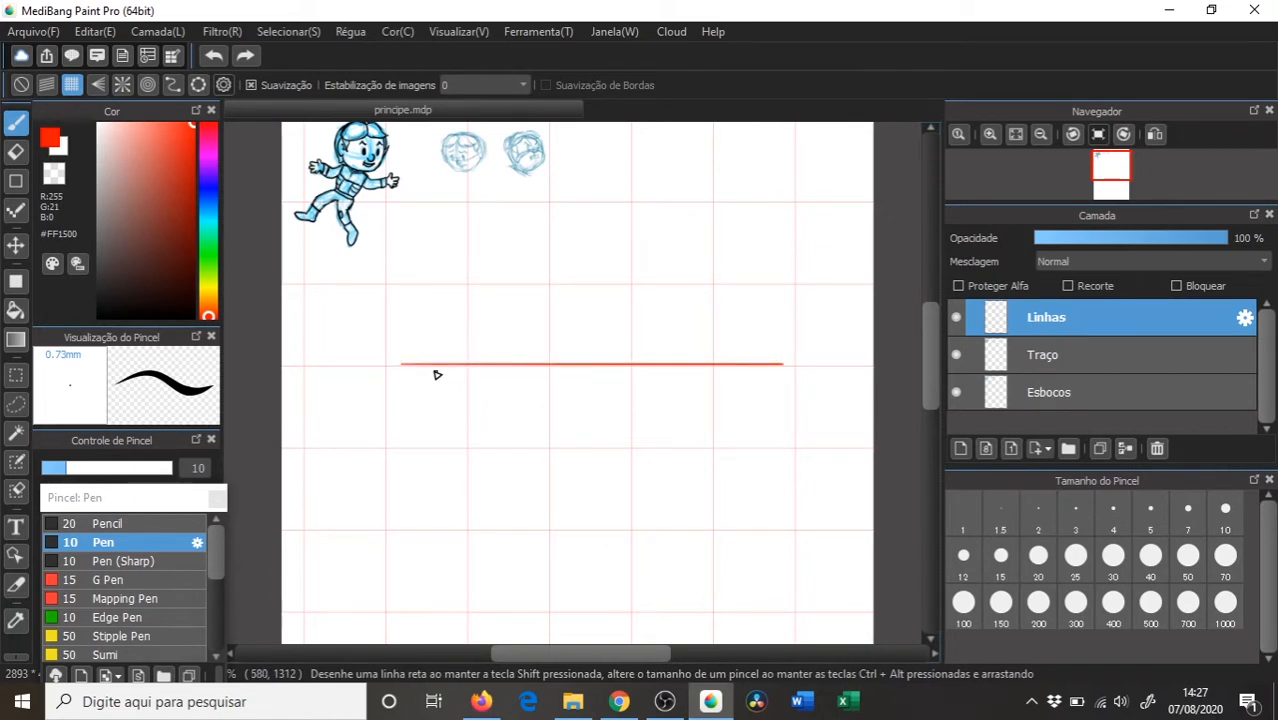
{"action": "left_click_drag", "start_coordinate": [572, 272], "coordinate": [587, 546]}
{"action": "left_click_drag", "start_coordinate": [570, 238], "coordinate": [581, 543]}
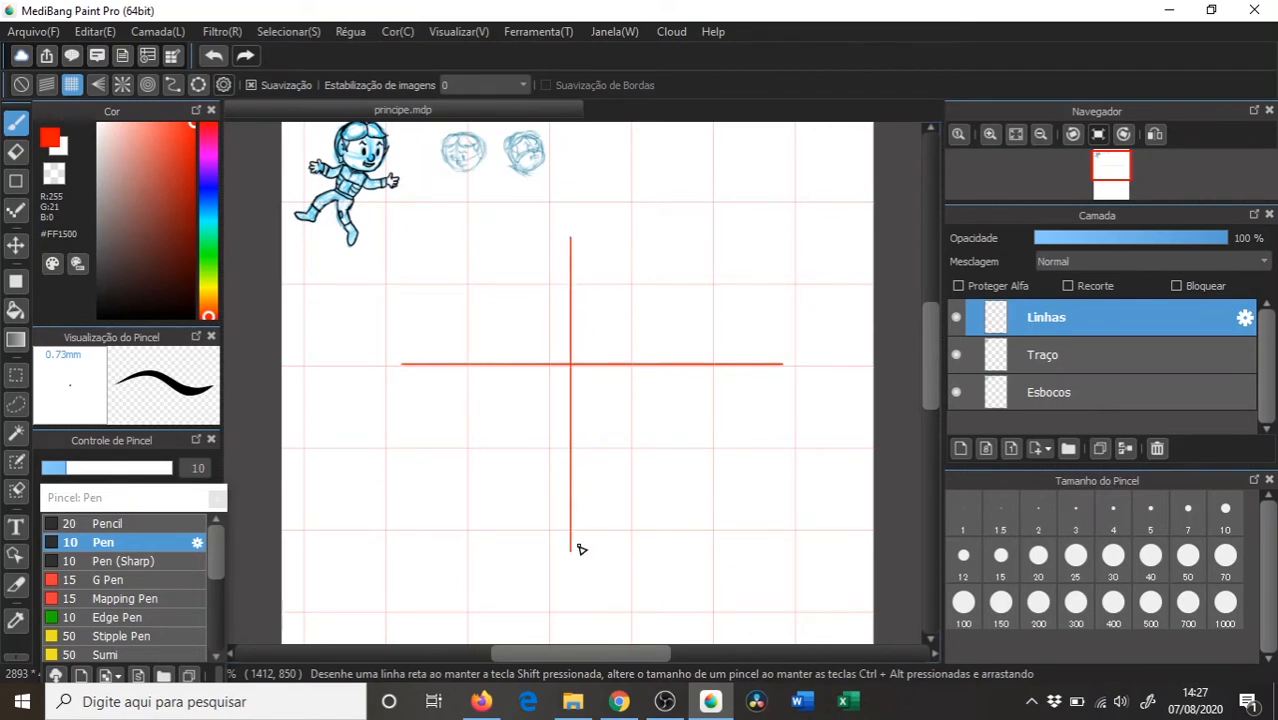
{"action": "left_click_drag", "start_coordinate": [569, 260], "coordinate": [570, 164]}
{"action": "left_click_drag", "start_coordinate": [577, 538], "coordinate": [575, 551]}
{"action": "left_click_drag", "start_coordinate": [685, 258], "coordinate": [684, 362]}
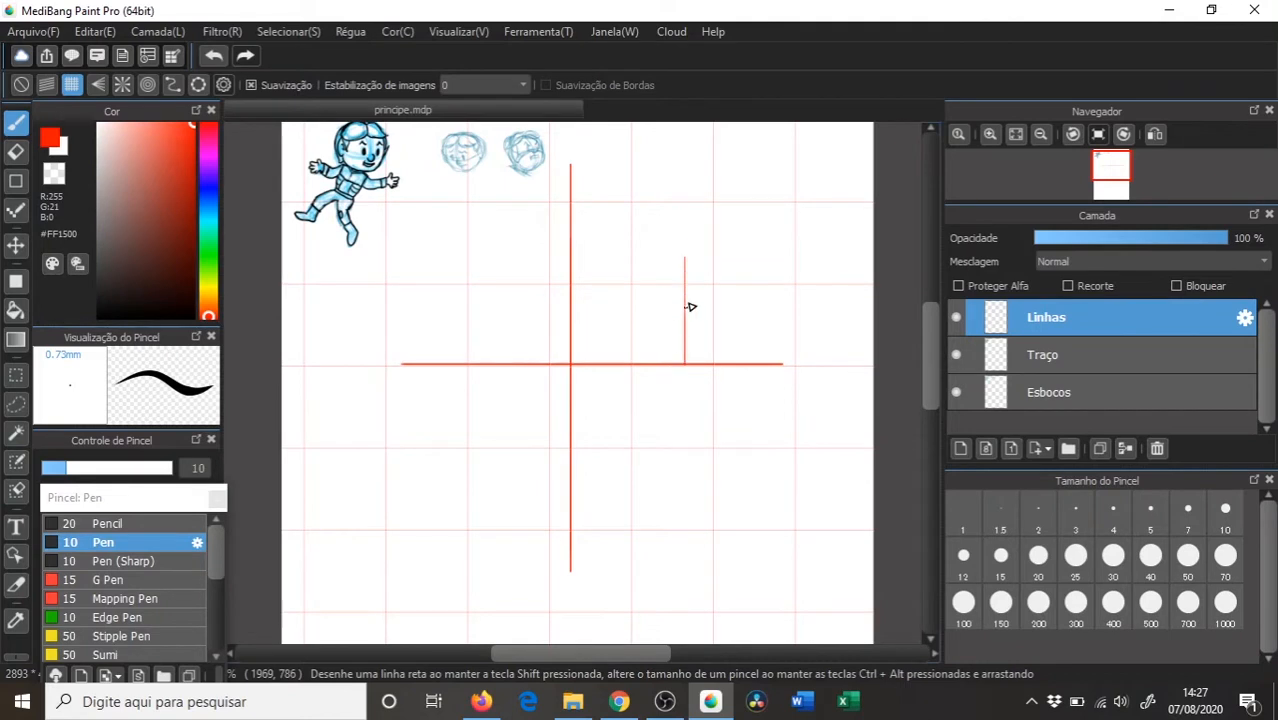
{"action": "key", "text": "ctrl+z"}
{"action": "left_click_drag", "start_coordinate": [761, 289], "coordinate": [622, 286]}
{"action": "key", "text": "ctrl+z"}
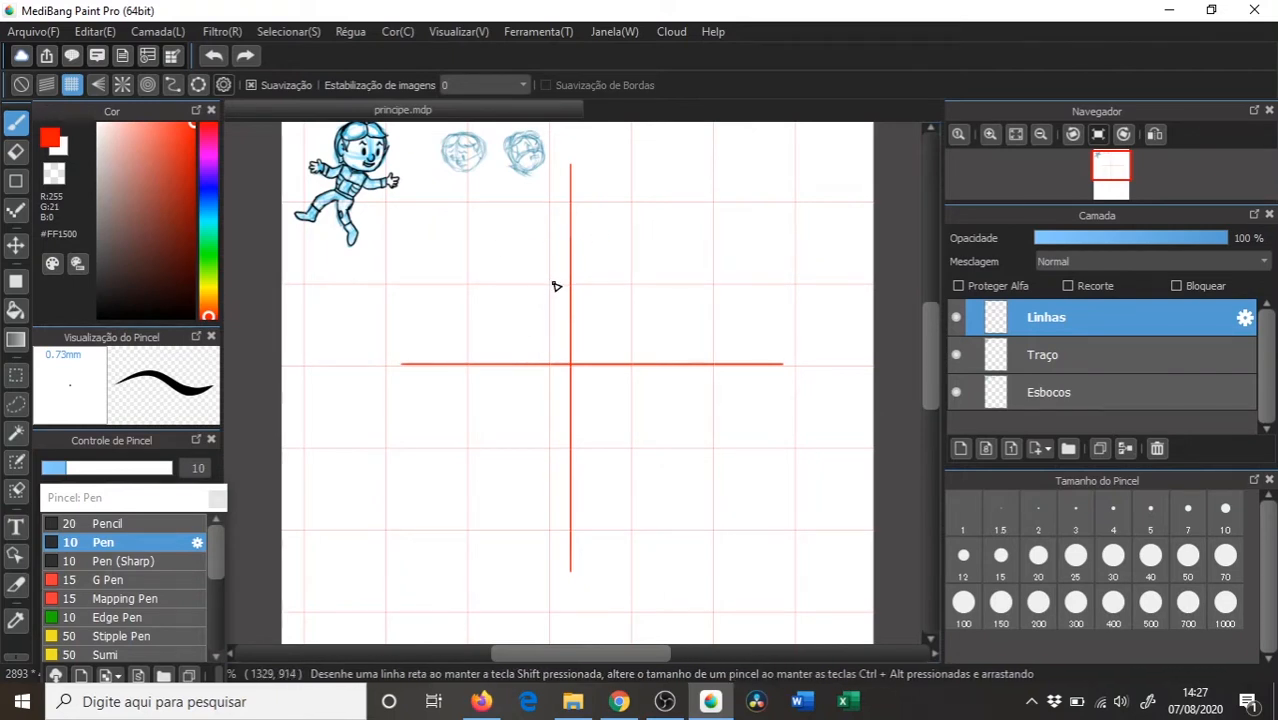
- Prepare the Esbocos layer for sketching with the Pencil brush in magenta #D400FF
{"action": "left_click", "coordinate": [1038, 400]}
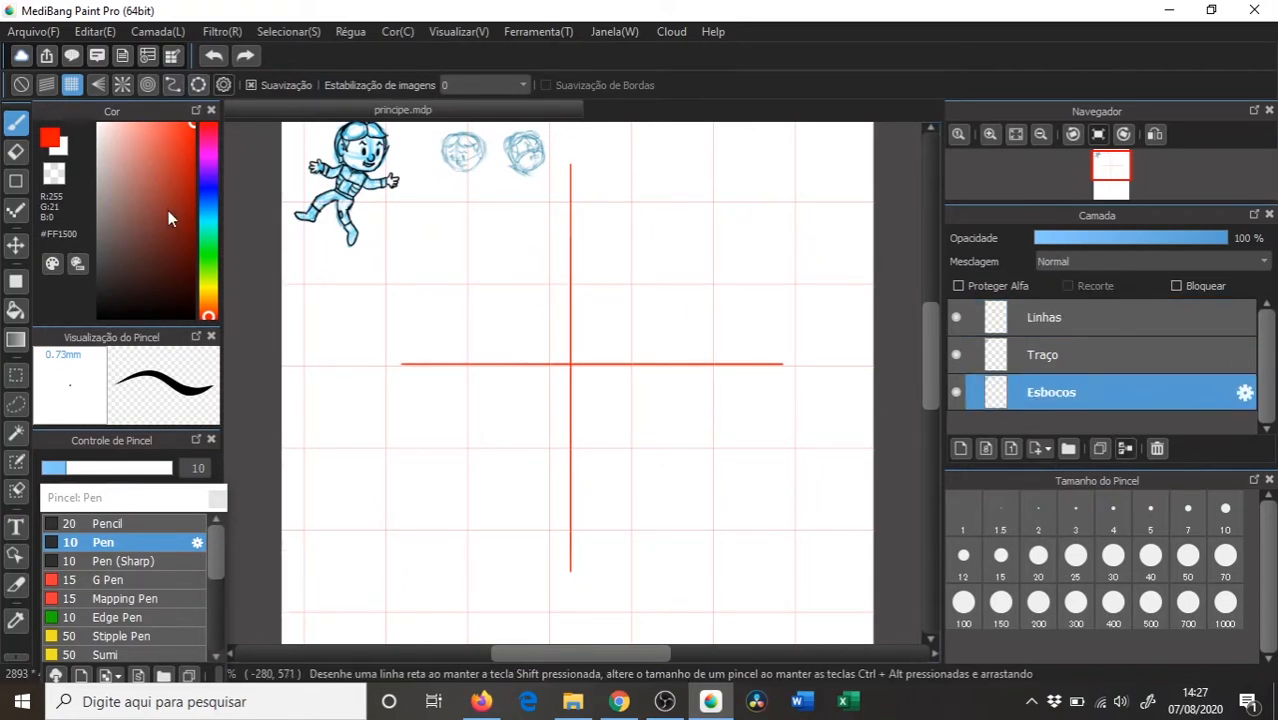
{"action": "left_click_drag", "start_coordinate": [209, 165], "coordinate": [208, 160]}
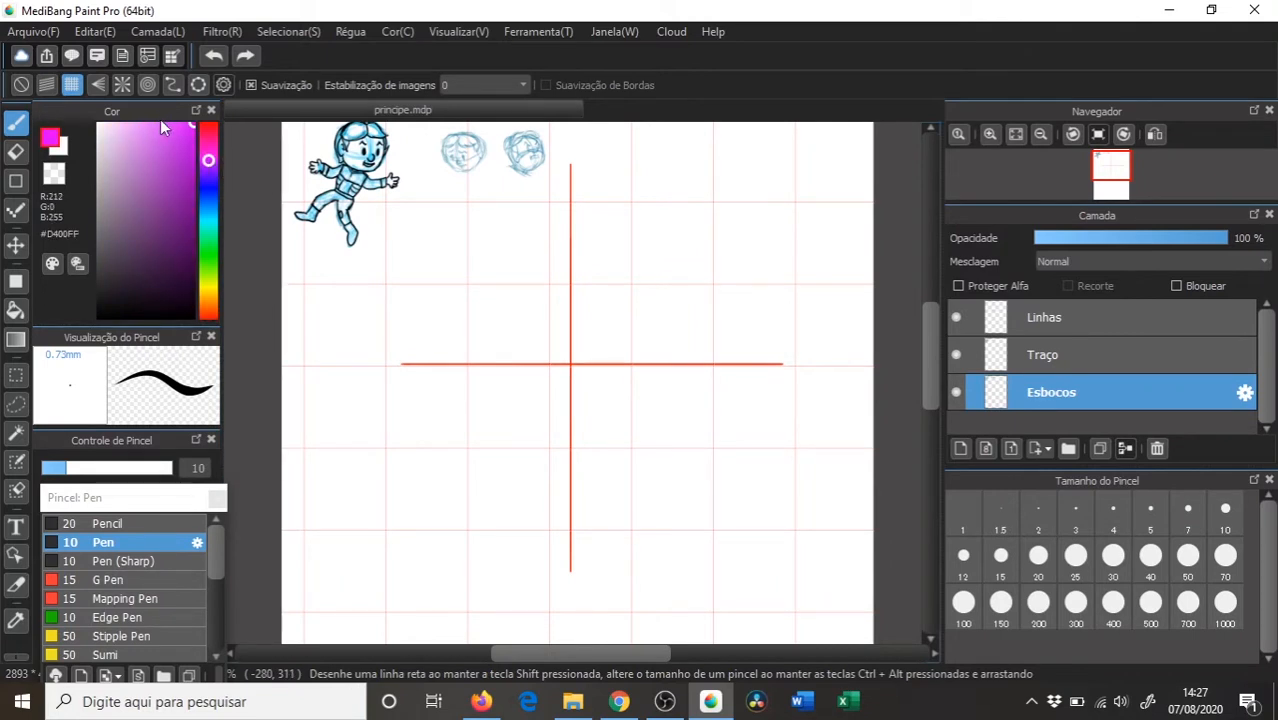
{"action": "left_click", "coordinate": [108, 523]}
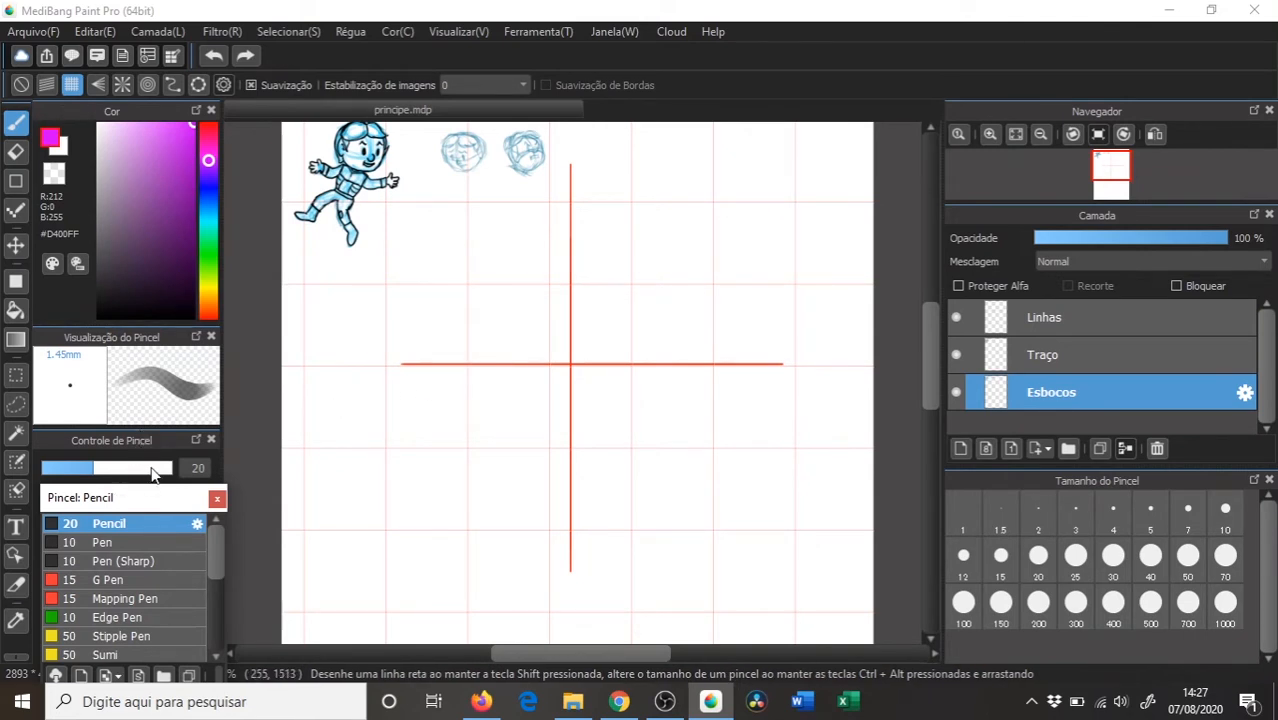
{"action": "left_click_drag", "start_coordinate": [137, 427], "coordinate": [150, 398]}
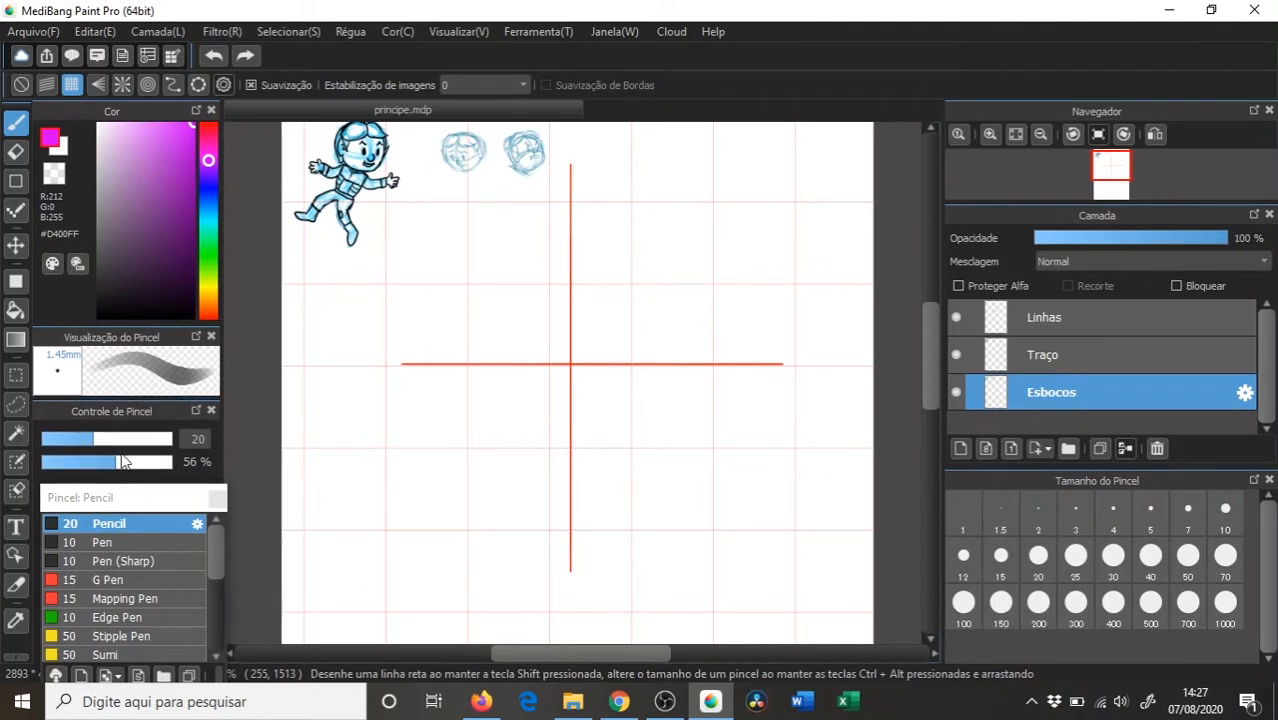
- Turn off the cross ruler so that strokes around the guide intersection can be drawn freehand
{"action": "left_click_drag", "start_coordinate": [542, 254], "coordinate": [555, 314]}
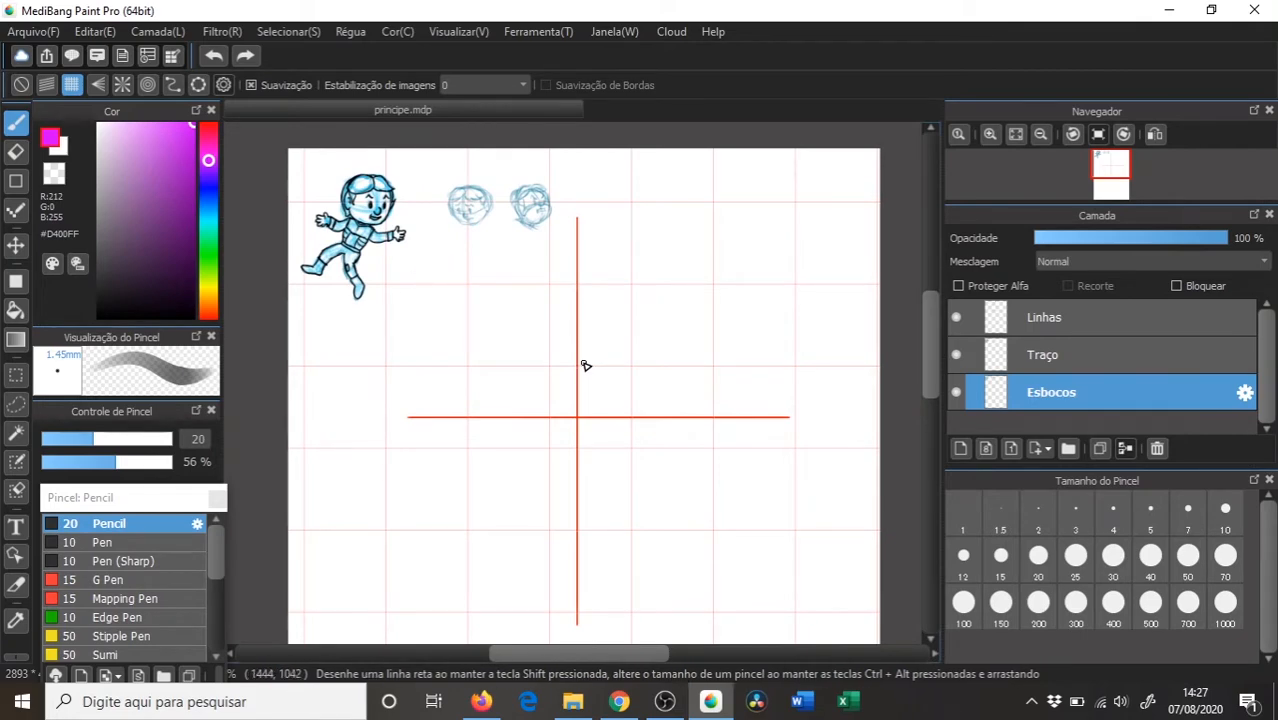
{"action": "left_click_drag", "start_coordinate": [580, 374], "coordinate": [566, 420]}
{"action": "mouse_move", "coordinate": [547, 298]}
{"action": "left_mouse_down"}
{"action": "mouse_move", "coordinate": [587, 374]}
{"action": "mouse_move", "coordinate": [573, 316]}
{"action": "mouse_move", "coordinate": [583, 343]}
{"action": "left_mouse_up"}
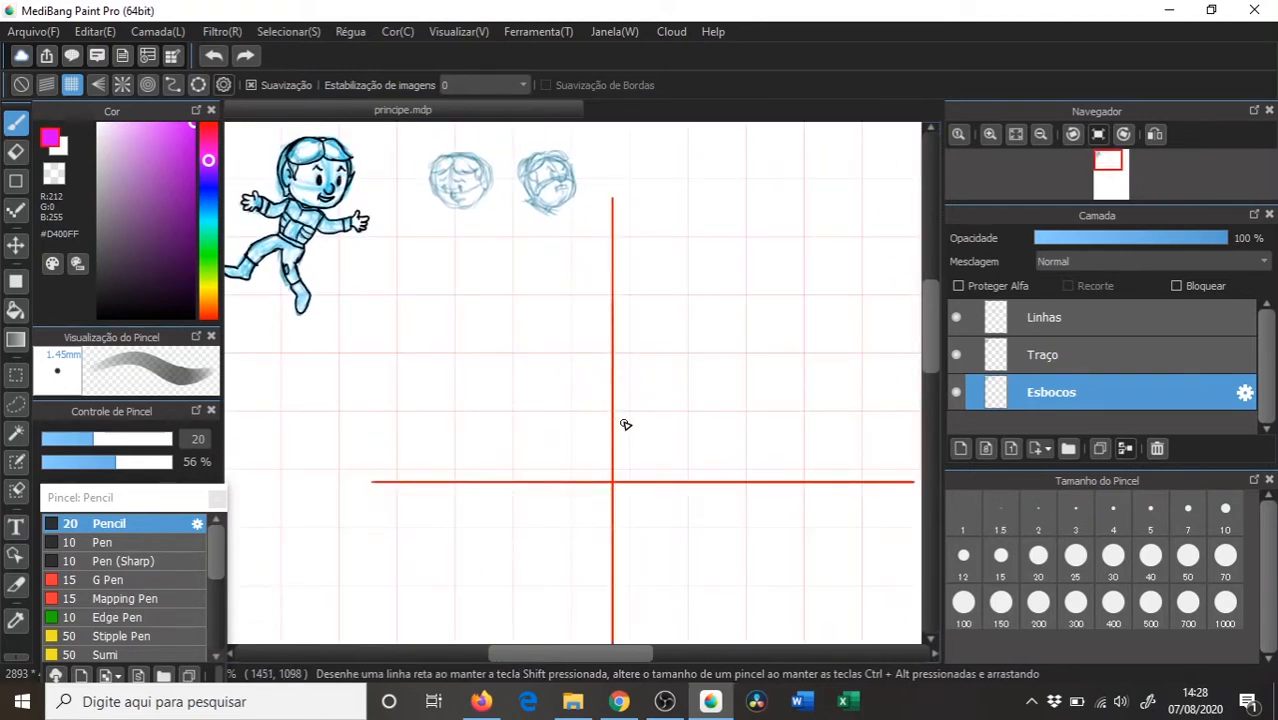
{"action": "left_click_drag", "start_coordinate": [604, 395], "coordinate": [611, 435]}
{"action": "left_click", "coordinate": [24, 86]}
- Sketch a front-view figure centred on the vertical guide, with a round head, tapered torso and two legs with feet
{"action": "mouse_move", "coordinate": [585, 420]}
{"action": "left_mouse_down"}
{"action": "mouse_move", "coordinate": [642, 439]}
{"action": "mouse_move", "coordinate": [614, 457]}
{"action": "mouse_move", "coordinate": [625, 401]}
{"action": "mouse_move", "coordinate": [602, 398]}
{"action": "mouse_move", "coordinate": [583, 409]}
{"action": "mouse_move", "coordinate": [593, 449]}
{"action": "mouse_move", "coordinate": [584, 389]}
{"action": "mouse_move", "coordinate": [656, 444]}
{"action": "mouse_move", "coordinate": [609, 391]}
{"action": "mouse_move", "coordinate": [631, 398]}
{"action": "mouse_move", "coordinate": [602, 425]}
{"action": "mouse_move", "coordinate": [605, 460]}
{"action": "mouse_move", "coordinate": [625, 465]}
{"action": "mouse_move", "coordinate": [588, 449]}
{"action": "mouse_move", "coordinate": [640, 390]}
{"action": "mouse_move", "coordinate": [656, 409]}
{"action": "mouse_move", "coordinate": [647, 392]}
{"action": "mouse_move", "coordinate": [617, 439]}
{"action": "mouse_move", "coordinate": [583, 429]}
{"action": "mouse_move", "coordinate": [634, 393]}
{"action": "mouse_move", "coordinate": [603, 448]}
{"action": "mouse_move", "coordinate": [600, 437]}
{"action": "mouse_move", "coordinate": [615, 449]}
{"action": "mouse_move", "coordinate": [648, 429]}
{"action": "mouse_move", "coordinate": [646, 457]}
{"action": "mouse_move", "coordinate": [587, 438]}
{"action": "mouse_move", "coordinate": [635, 466]}
{"action": "mouse_move", "coordinate": [578, 439]}
{"action": "mouse_move", "coordinate": [642, 440]}
{"action": "mouse_move", "coordinate": [584, 405]}
{"action": "mouse_move", "coordinate": [584, 449]}
{"action": "mouse_move", "coordinate": [624, 470]}
{"action": "mouse_move", "coordinate": [647, 348]}
{"action": "mouse_move", "coordinate": [671, 395]}
{"action": "left_mouse_up"}
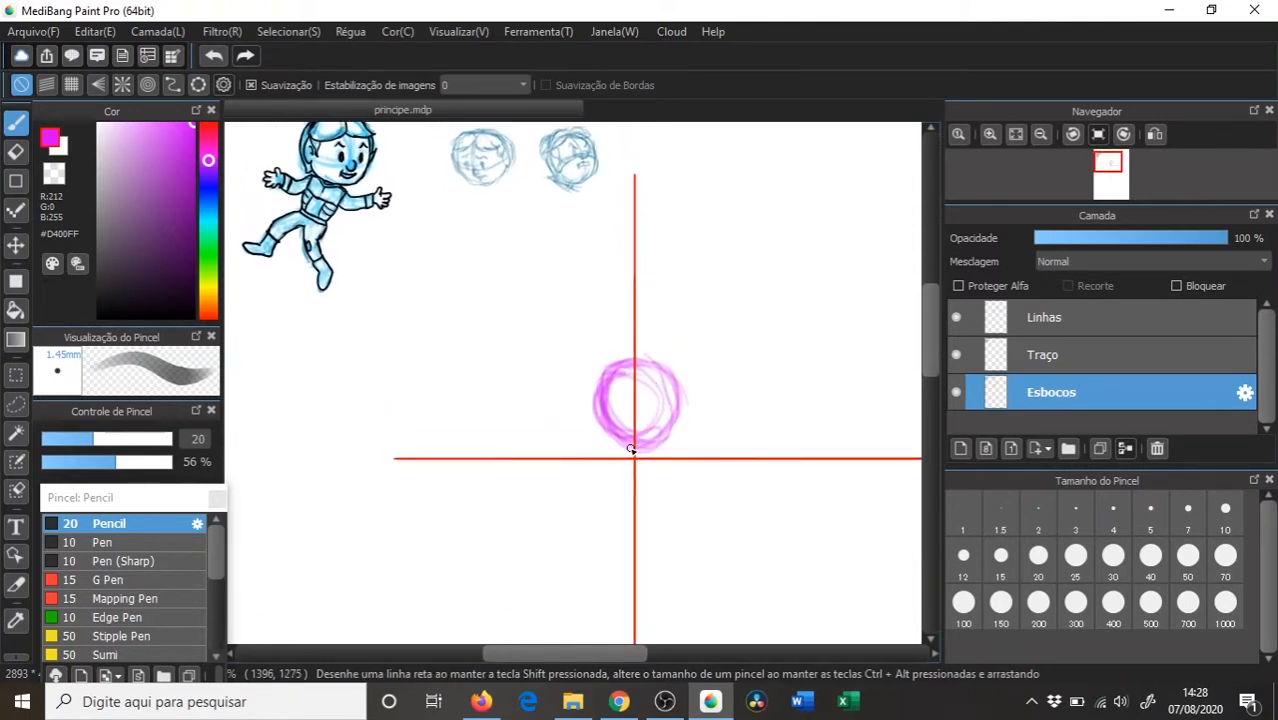
{"action": "mouse_move", "coordinate": [660, 507]}
{"action": "left_mouse_down"}
{"action": "mouse_move", "coordinate": [650, 459]}
{"action": "mouse_move", "coordinate": [638, 507]}
{"action": "mouse_move", "coordinate": [664, 508]}
{"action": "mouse_move", "coordinate": [661, 466]}
{"action": "mouse_move", "coordinate": [659, 483]}
{"action": "mouse_move", "coordinate": [619, 504]}
{"action": "mouse_move", "coordinate": [654, 512]}
{"action": "mouse_move", "coordinate": [618, 511]}
{"action": "mouse_move", "coordinate": [622, 587]}
{"action": "left_mouse_up"}
{"action": "left_click_drag", "start_coordinate": [664, 512], "coordinate": [684, 583]}
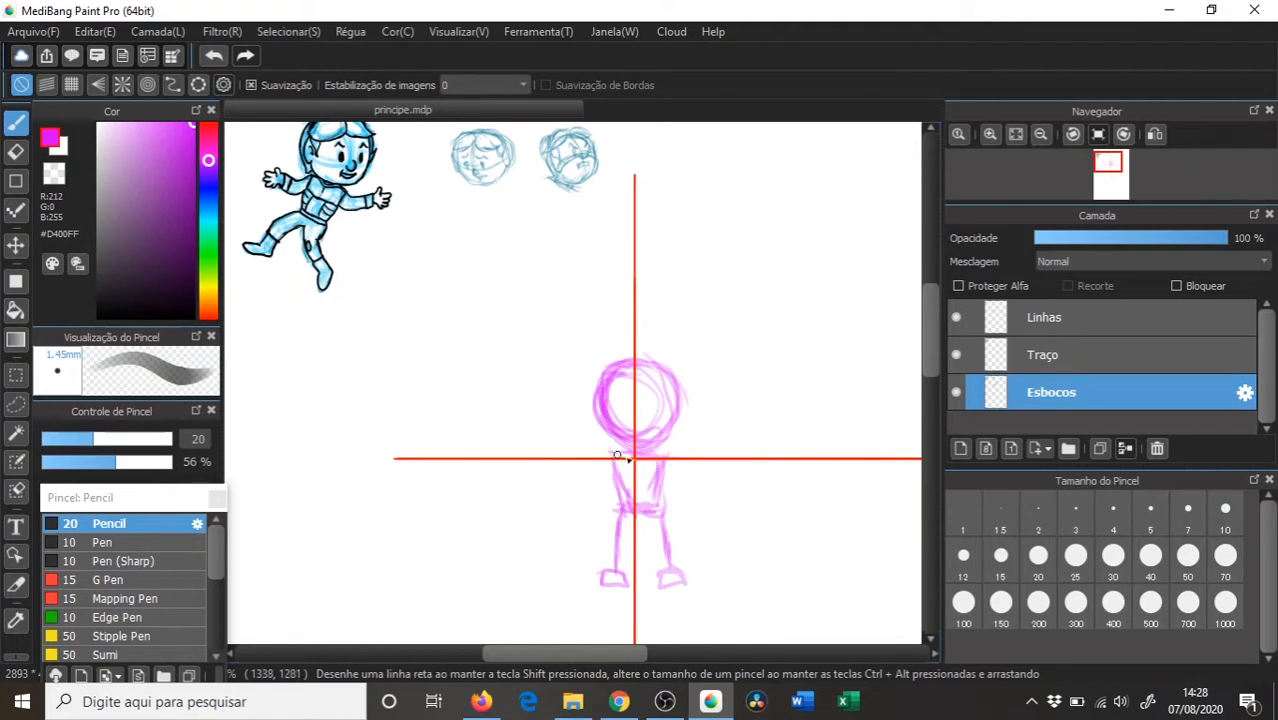
- Sketch one arm stretched out along the horizontal guide to the right of the torso, ending in a hand with fingers
{"action": "mouse_move", "coordinate": [687, 461]}
{"action": "left_mouse_down"}
{"action": "mouse_move", "coordinate": [724, 455]}
{"action": "mouse_move", "coordinate": [688, 465]}
{"action": "left_mouse_up"}
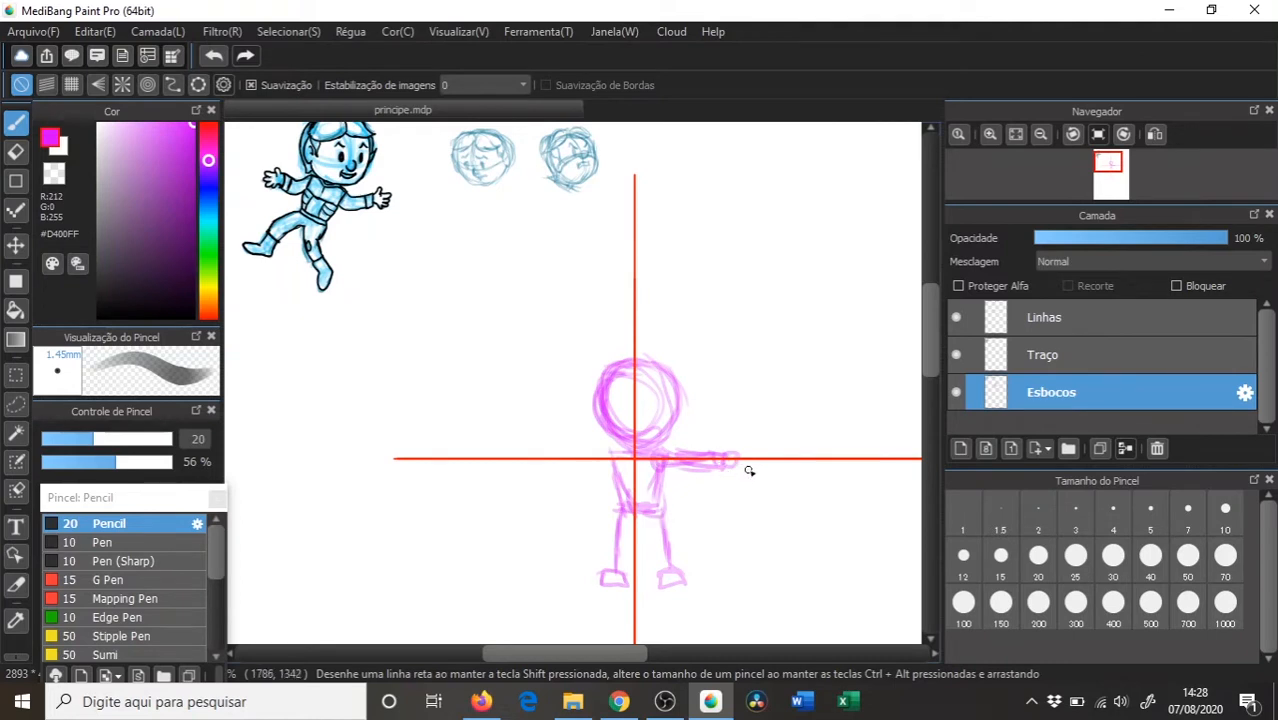
{"action": "left_click_drag", "start_coordinate": [745, 430], "coordinate": [639, 585]}
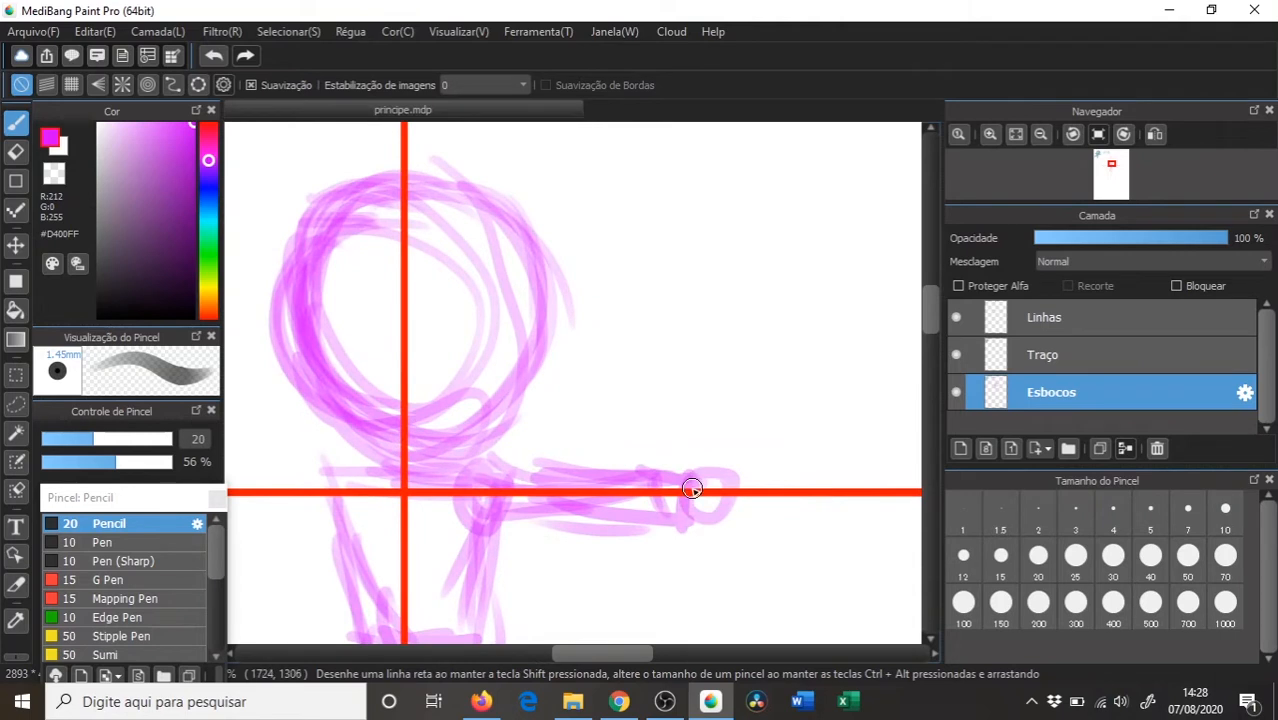
{"action": "mouse_move", "coordinate": [728, 496]}
{"action": "left_mouse_down"}
{"action": "mouse_move", "coordinate": [758, 535]}
{"action": "mouse_move", "coordinate": [708, 508]}
{"action": "mouse_move", "coordinate": [741, 539]}
{"action": "mouse_move", "coordinate": [713, 476]}
{"action": "mouse_move", "coordinate": [784, 490]}
{"action": "mouse_move", "coordinate": [779, 505]}
{"action": "mouse_move", "coordinate": [742, 505]}
{"action": "mouse_move", "coordinate": [773, 513]}
{"action": "mouse_move", "coordinate": [734, 476]}
{"action": "mouse_move", "coordinate": [690, 492]}
{"action": "mouse_move", "coordinate": [682, 470]}
{"action": "mouse_move", "coordinate": [620, 487]}
{"action": "mouse_move", "coordinate": [522, 465]}
{"action": "left_mouse_up"}
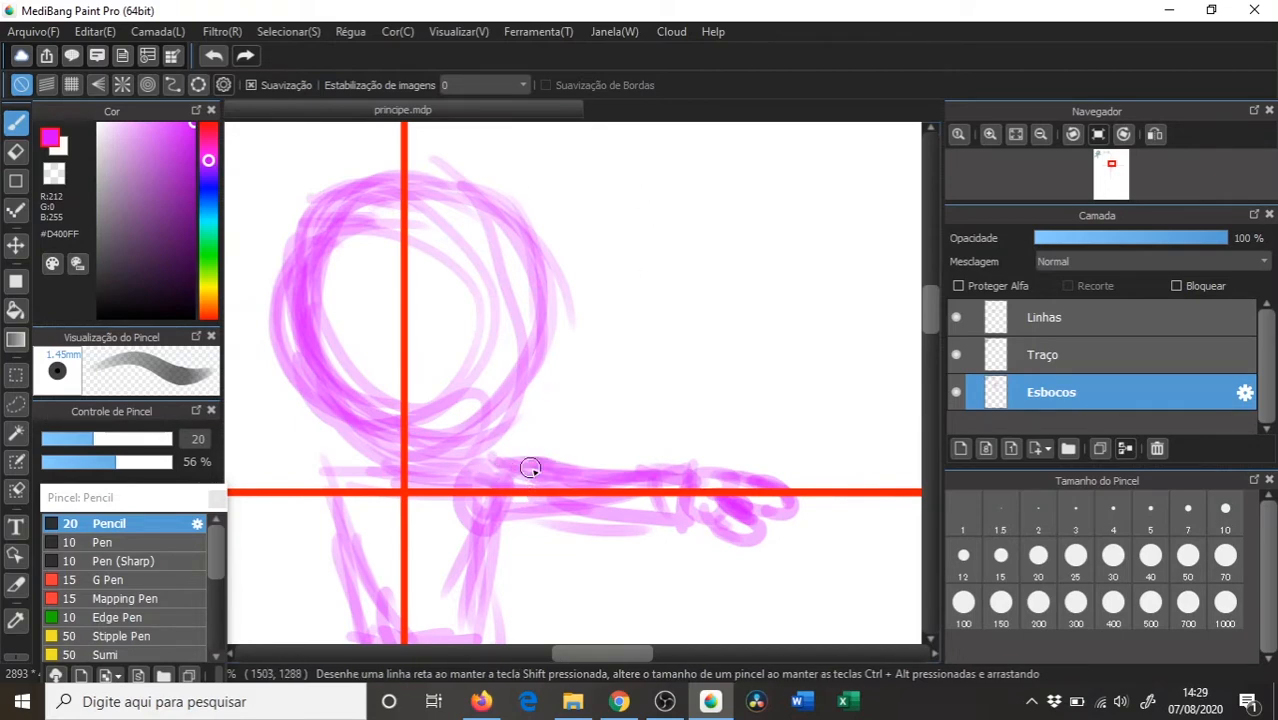
- Sketch a horizontal face guide, the nose and mouth, and the eye, eyebrow and hair strand of the face's right half
{"action": "mouse_move", "coordinate": [530, 415]}
{"action": "left_mouse_down"}
{"action": "mouse_move", "coordinate": [525, 459]}
{"action": "mouse_move", "coordinate": [541, 369]}
{"action": "left_mouse_up"}
{"action": "mouse_move", "coordinate": [398, 376]}
{"action": "left_mouse_down"}
{"action": "mouse_move", "coordinate": [516, 380]}
{"action": "mouse_move", "coordinate": [399, 374]}
{"action": "mouse_move", "coordinate": [503, 374]}
{"action": "mouse_move", "coordinate": [473, 352]}
{"action": "left_mouse_up"}
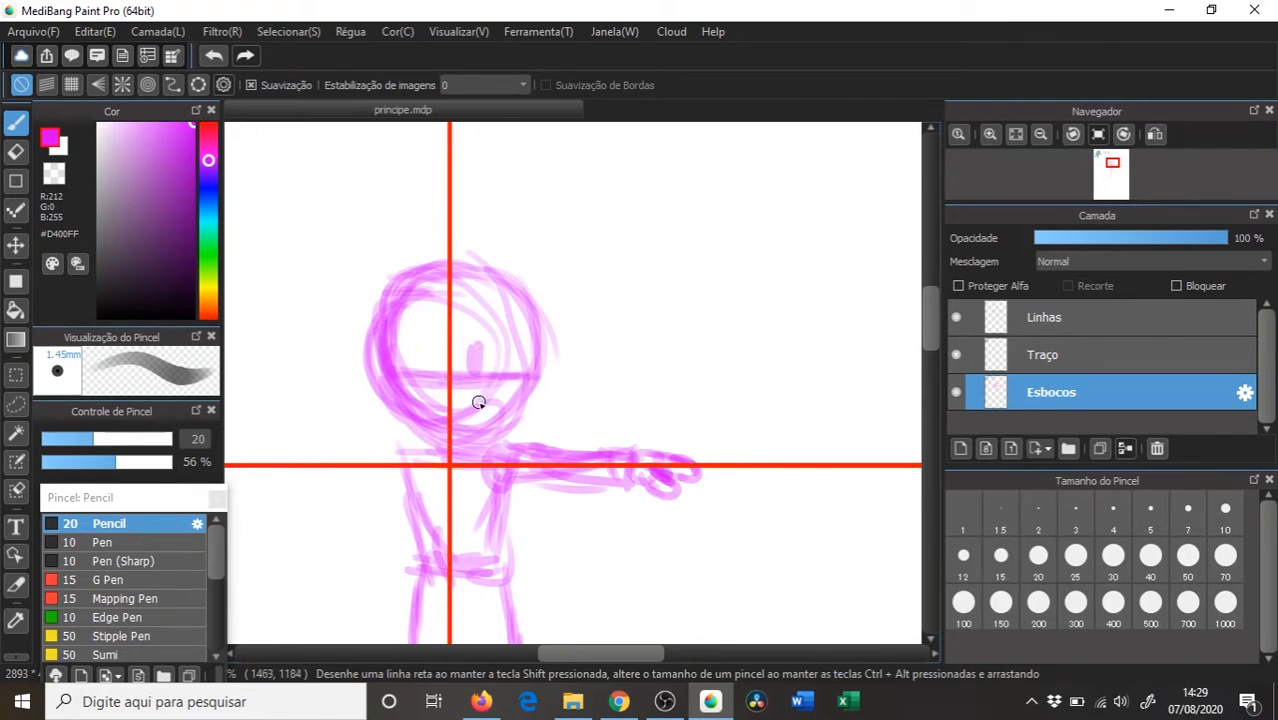
{"action": "scroll", "coordinate": [473, 388], "scroll_direction": "up", "scroll_amount": 2}
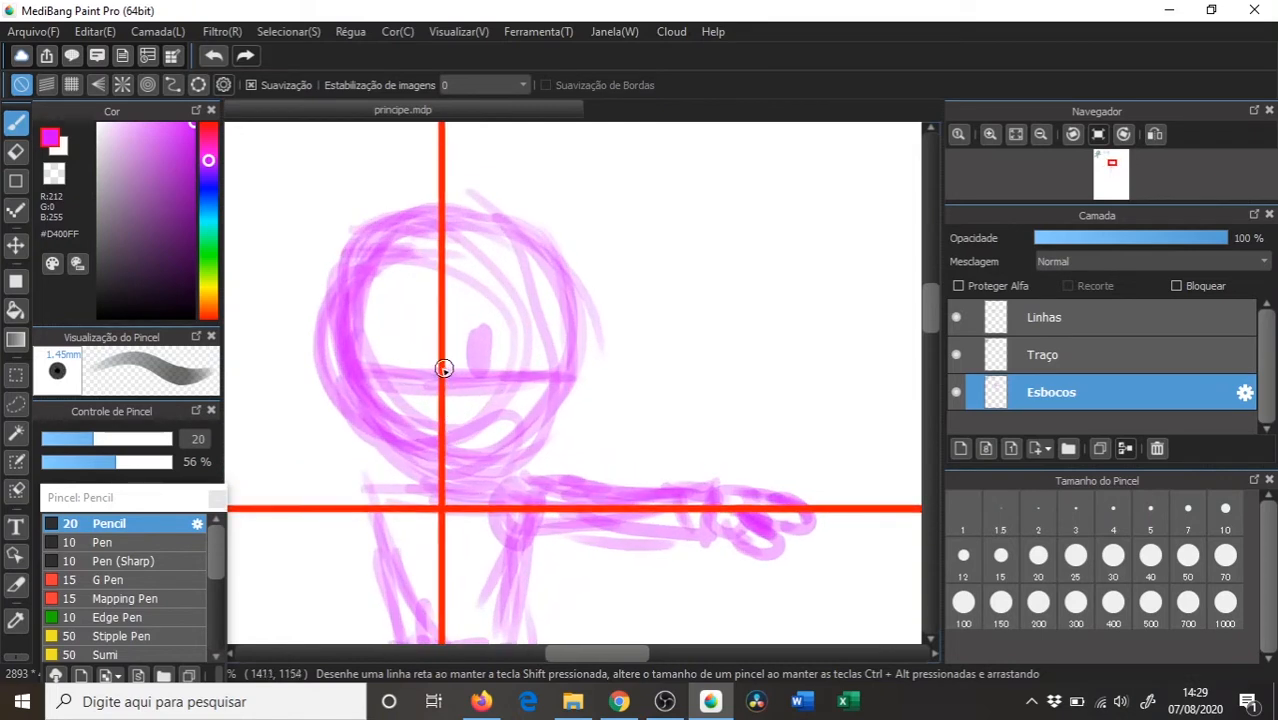
{"action": "mouse_move", "coordinate": [454, 393]}
{"action": "left_mouse_down"}
{"action": "mouse_move", "coordinate": [465, 388]}
{"action": "mouse_move", "coordinate": [445, 380]}
{"action": "mouse_move", "coordinate": [468, 422]}
{"action": "left_mouse_up"}
{"action": "mouse_move", "coordinate": [462, 311]}
{"action": "left_mouse_down"}
{"action": "mouse_move", "coordinate": [485, 286]}
{"action": "mouse_move", "coordinate": [502, 308]}
{"action": "left_mouse_up"}
{"action": "left_click_drag", "start_coordinate": [496, 263], "coordinate": [454, 228]}
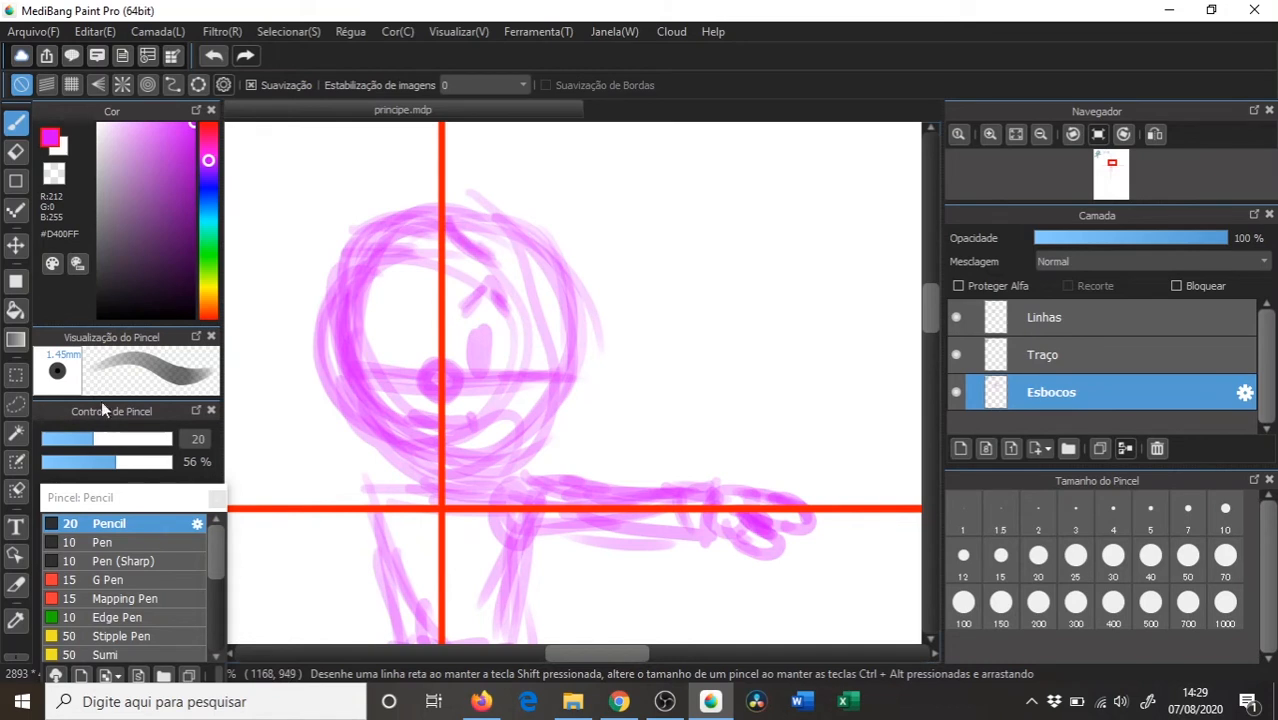
- Set the Pencil to size 13.3, opacity 96% and dark purple #330E3C, testing it on the hair strand
{"action": "left_click_drag", "start_coordinate": [93, 440], "coordinate": [75, 440]}
{"action": "left_click_drag", "start_coordinate": [179, 148], "coordinate": [200, 210]}
{"action": "left_click_drag", "start_coordinate": [118, 462], "coordinate": [171, 463]}
{"action": "mouse_move", "coordinate": [445, 238]}
{"action": "left_mouse_down"}
{"action": "mouse_move", "coordinate": [490, 268]}
{"action": "mouse_move", "coordinate": [545, 266]}
{"action": "left_mouse_up"}
{"action": "left_click_drag", "start_coordinate": [170, 274], "coordinate": [171, 272]}
- Trace the face's right half in dark purple: hair strand, eyebrow, eye, half nose, half mouth, jawline and ear
{"action": "left_click_drag", "start_coordinate": [448, 240], "coordinate": [518, 265]}
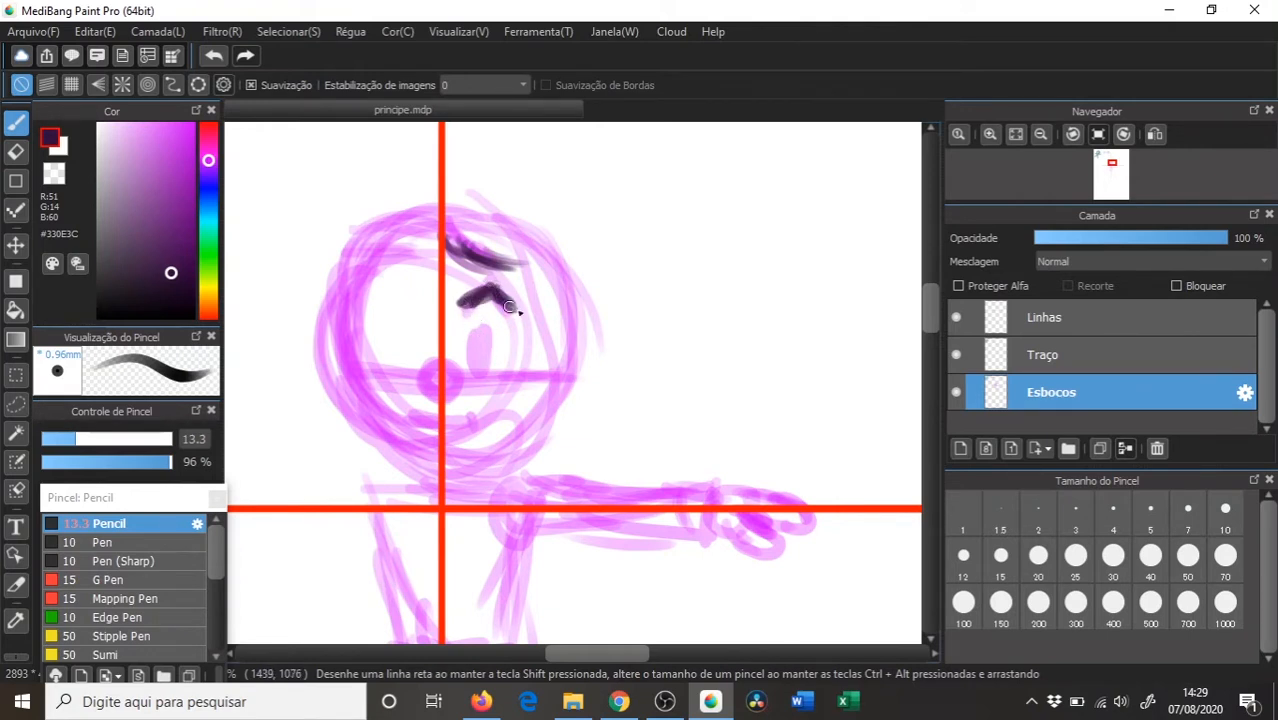
{"action": "left_click_drag", "start_coordinate": [474, 352], "coordinate": [476, 354]}
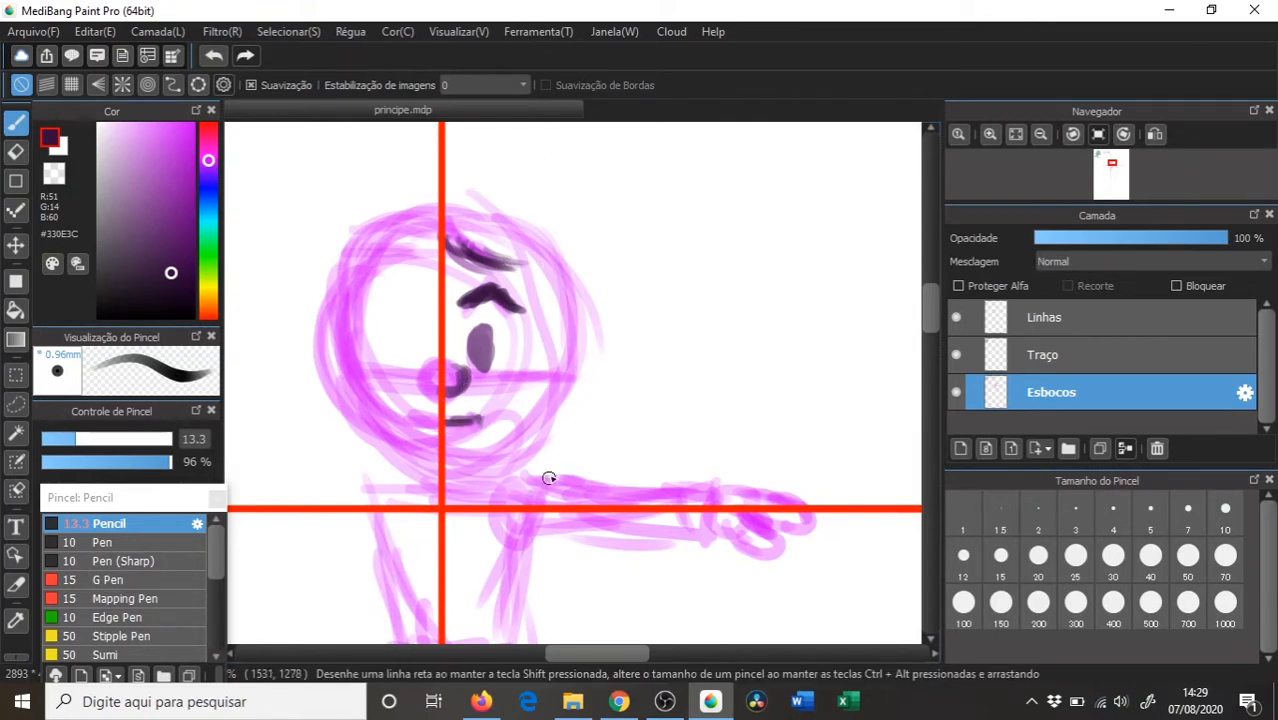
{"action": "left_click_drag", "start_coordinate": [553, 441], "coordinate": [576, 340]}
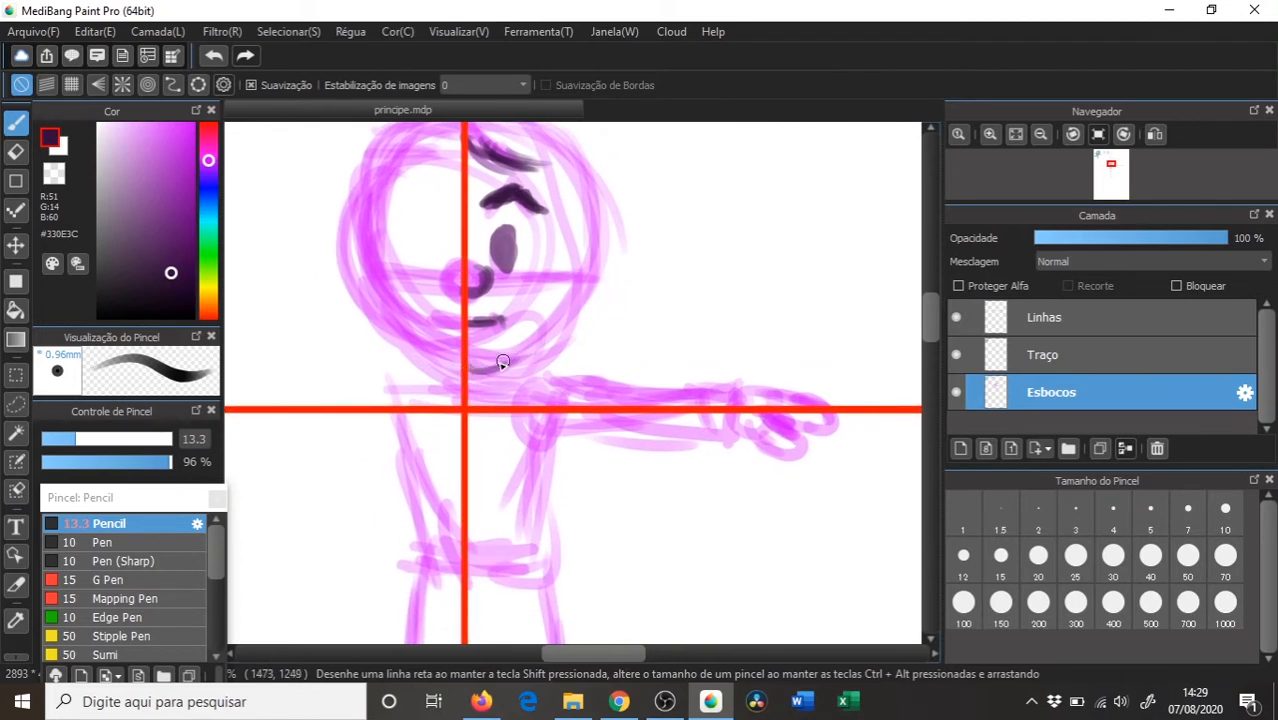
{"action": "mouse_move", "coordinate": [481, 365]}
{"action": "left_mouse_down"}
{"action": "mouse_move", "coordinate": [559, 337]}
{"action": "mouse_move", "coordinate": [580, 300]}
{"action": "left_mouse_up"}
{"action": "mouse_move", "coordinate": [597, 203]}
{"action": "left_mouse_down"}
{"action": "mouse_move", "coordinate": [598, 246]}
{"action": "mouse_move", "coordinate": [598, 295]}
{"action": "left_mouse_up"}
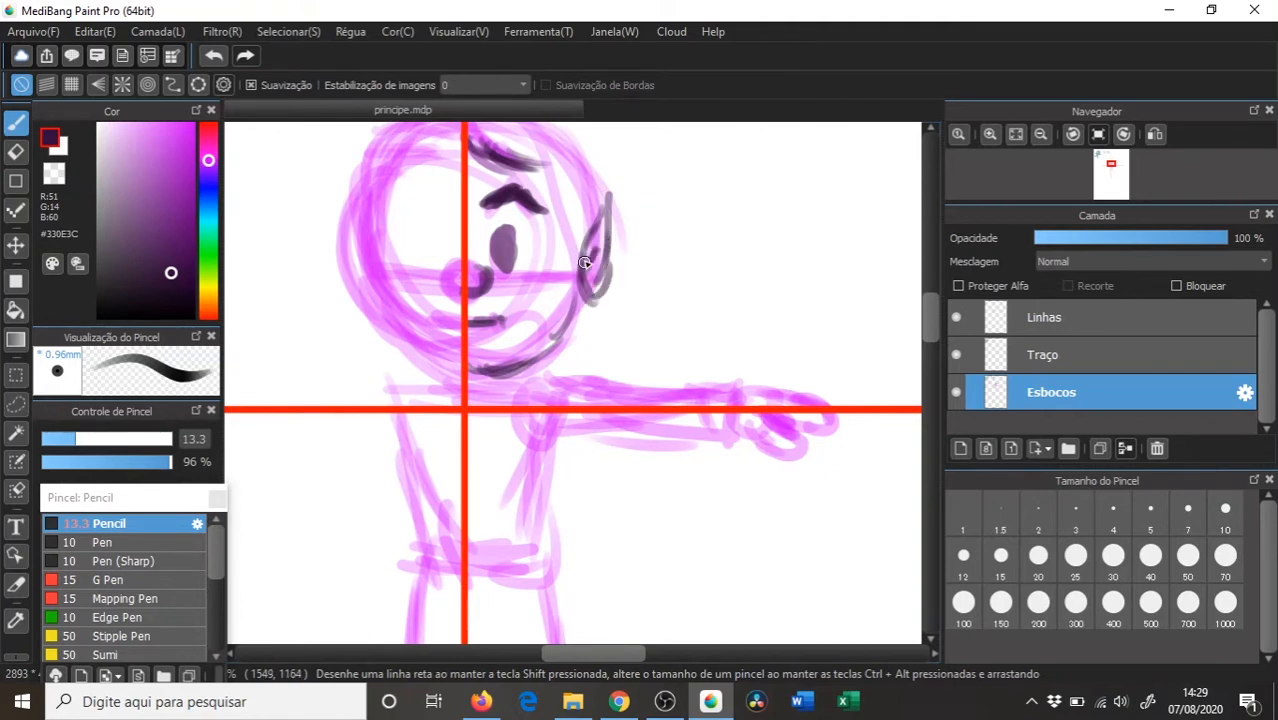
- Sketch the right half of the hair in dark purple, with the sideburn, the extended fringe and the rounded crown
{"action": "left_click_drag", "start_coordinate": [567, 171], "coordinate": [560, 270]}
{"action": "left_click_drag", "start_coordinate": [508, 258], "coordinate": [579, 262]}
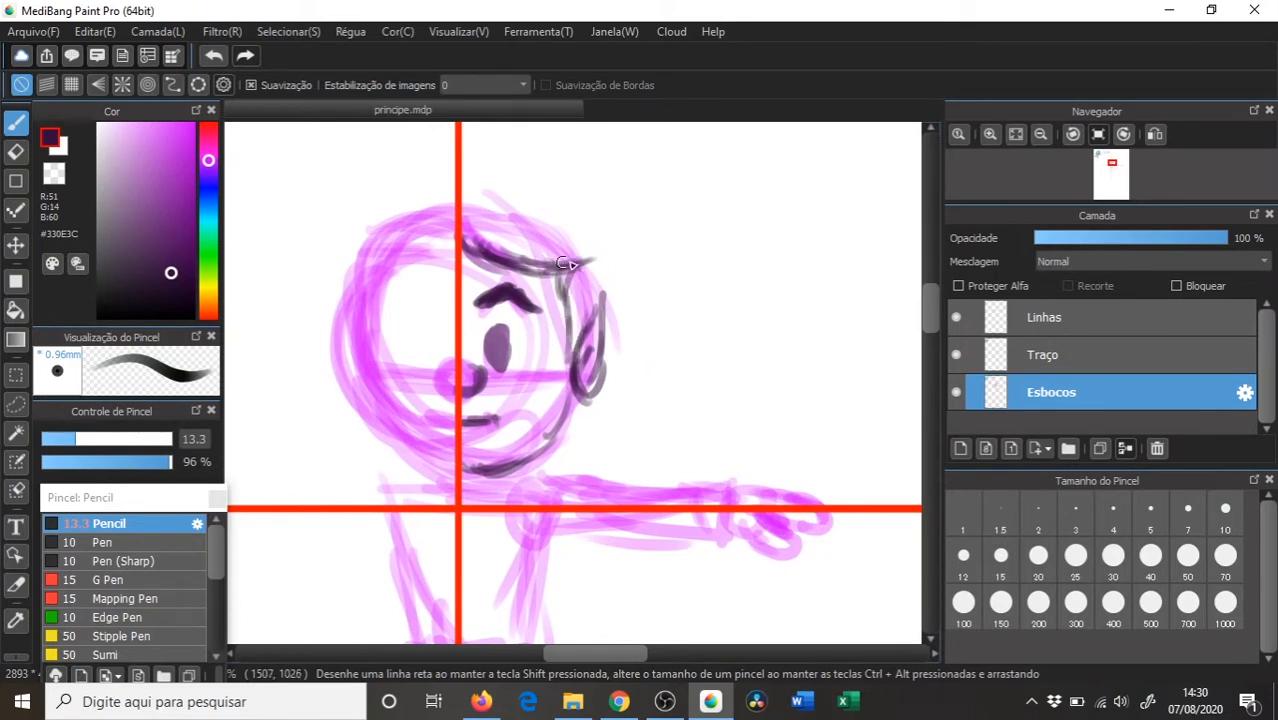
{"action": "mouse_move", "coordinate": [567, 263]}
{"action": "left_mouse_down"}
{"action": "mouse_move", "coordinate": [596, 254]}
{"action": "mouse_move", "coordinate": [528, 192]}
{"action": "mouse_move", "coordinate": [460, 214]}
{"action": "left_mouse_up"}
{"action": "left_click_drag", "start_coordinate": [551, 212], "coordinate": [578, 261]}
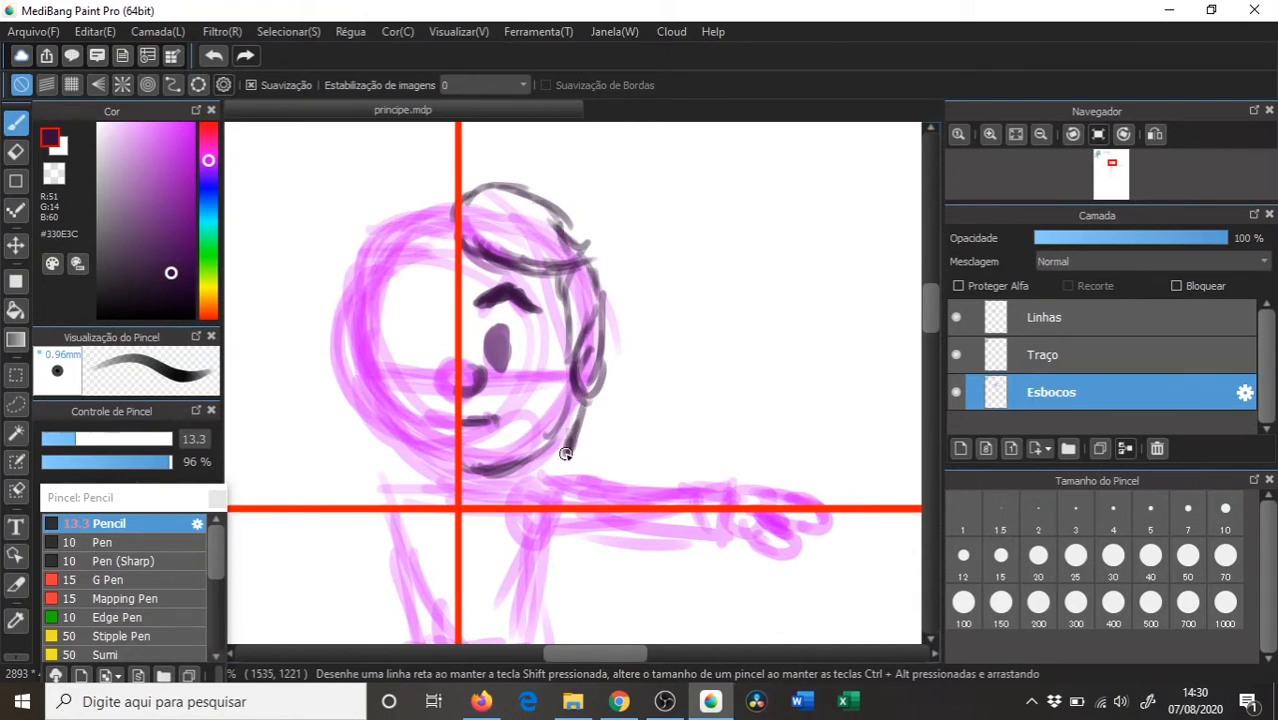
- Trace the neck, collar and outstretched right-hand arm in dark purple, including the sleeve, cuff, thumb and fingers
{"action": "left_click_drag", "start_coordinate": [506, 472], "coordinate": [549, 457]}
{"action": "mouse_move", "coordinate": [525, 388]}
{"action": "left_mouse_down"}
{"action": "mouse_move", "coordinate": [525, 365]}
{"action": "mouse_move", "coordinate": [459, 263]}
{"action": "left_mouse_up"}
{"action": "left_click_drag", "start_coordinate": [497, 350], "coordinate": [668, 358]}
{"action": "left_click_drag", "start_coordinate": [666, 358], "coordinate": [658, 418]}
{"action": "left_click_drag", "start_coordinate": [490, 407], "coordinate": [656, 418]}
{"action": "left_click_drag", "start_coordinate": [627, 362], "coordinate": [628, 414]}
{"action": "mouse_move", "coordinate": [690, 388]}
{"action": "left_mouse_down"}
{"action": "mouse_move", "coordinate": [708, 405]}
{"action": "mouse_move", "coordinate": [676, 417]}
{"action": "left_mouse_up"}
{"action": "mouse_move", "coordinate": [669, 364]}
{"action": "left_mouse_down"}
{"action": "mouse_move", "coordinate": [762, 379]}
{"action": "mouse_move", "coordinate": [706, 398]}
{"action": "left_mouse_up"}
{"action": "left_click_drag", "start_coordinate": [677, 417], "coordinate": [666, 409]}
{"action": "mouse_move", "coordinate": [541, 305]}
{"action": "left_mouse_down"}
{"action": "mouse_move", "coordinate": [577, 295]}
{"action": "mouse_move", "coordinate": [556, 345]}
{"action": "mouse_move", "coordinate": [582, 260]}
{"action": "left_mouse_up"}
- Sketch the right half of the torso, belt, leg with knee pad and boot, and erase stray lines near the hip
{"action": "scroll", "coordinate": [633, 348], "scroll_direction": "down", "scroll_amount": 2}
{"action": "mouse_move", "coordinate": [506, 566]}
{"action": "left_mouse_down"}
{"action": "mouse_move", "coordinate": [522, 432]}
{"action": "mouse_move", "coordinate": [546, 411]}
{"action": "mouse_move", "coordinate": [573, 422]}
{"action": "left_mouse_up"}
{"action": "left_click_drag", "start_coordinate": [535, 430], "coordinate": [515, 432]}
{"action": "left_click_drag", "start_coordinate": [532, 423], "coordinate": [498, 418]}
{"action": "key", "text": "e"}
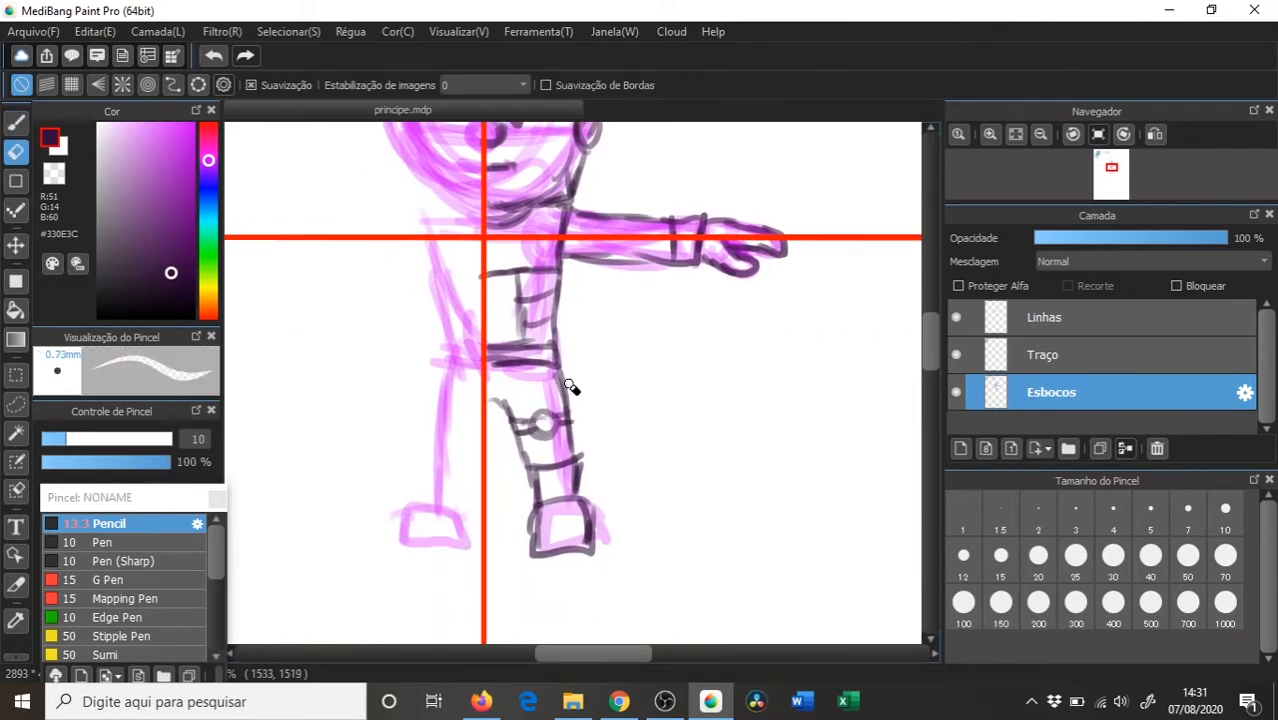
{"action": "left_click_drag", "start_coordinate": [570, 367], "coordinate": [587, 315]}
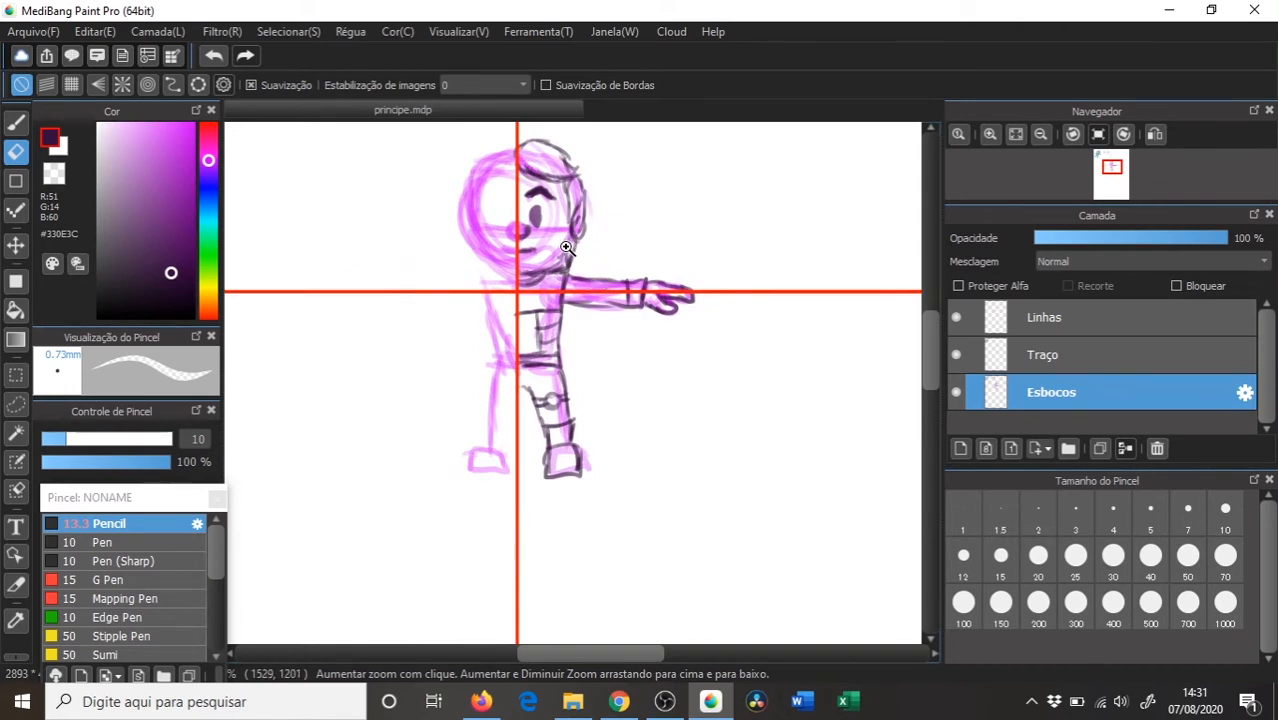
- Select the detailed half of the figure from the vertical guide outward and copy it onto a new layer above Esbocos
{"action": "key", "text": "m"}
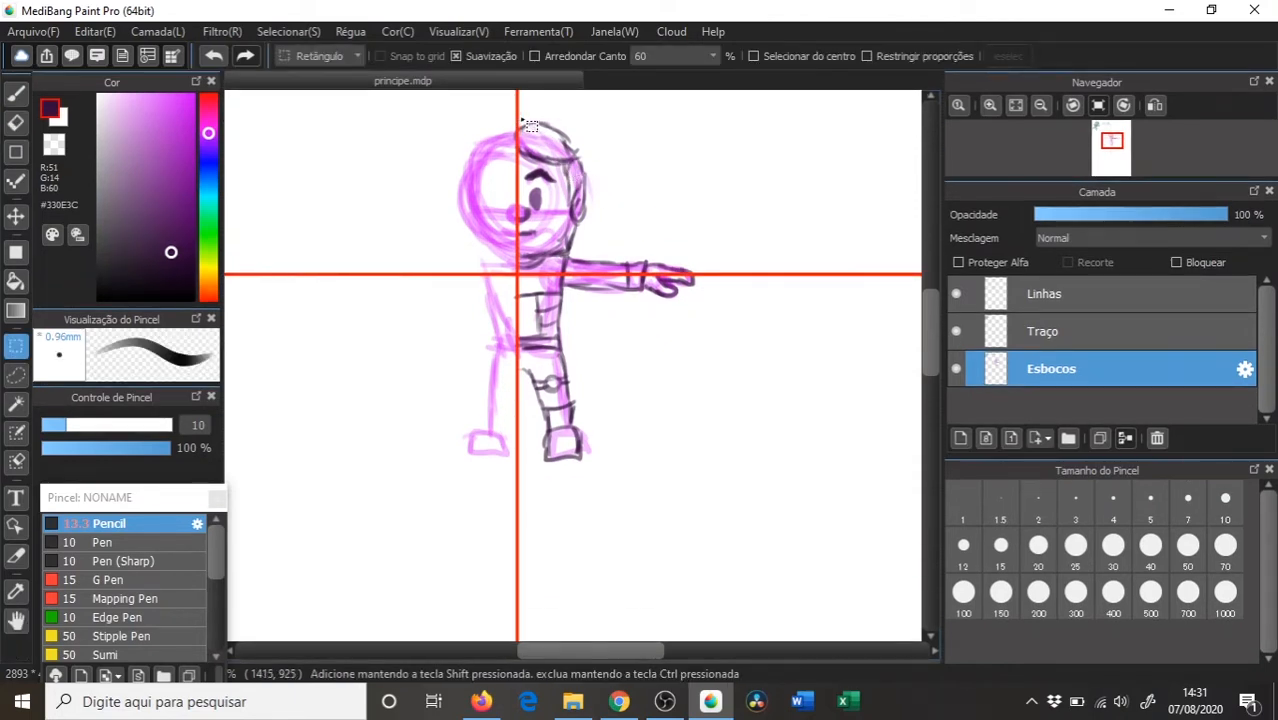
{"action": "left_click_drag", "start_coordinate": [518, 114], "coordinate": [706, 474]}
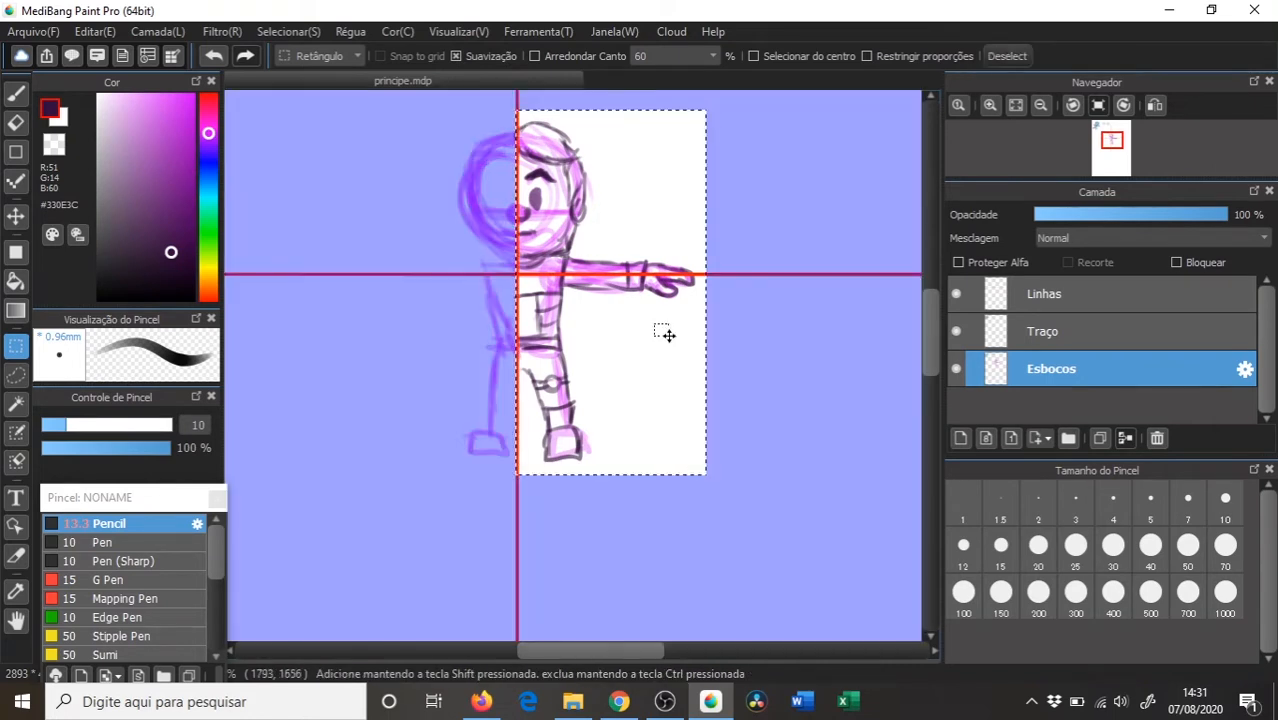
{"action": "key", "text": "ctrl+shift+n"}
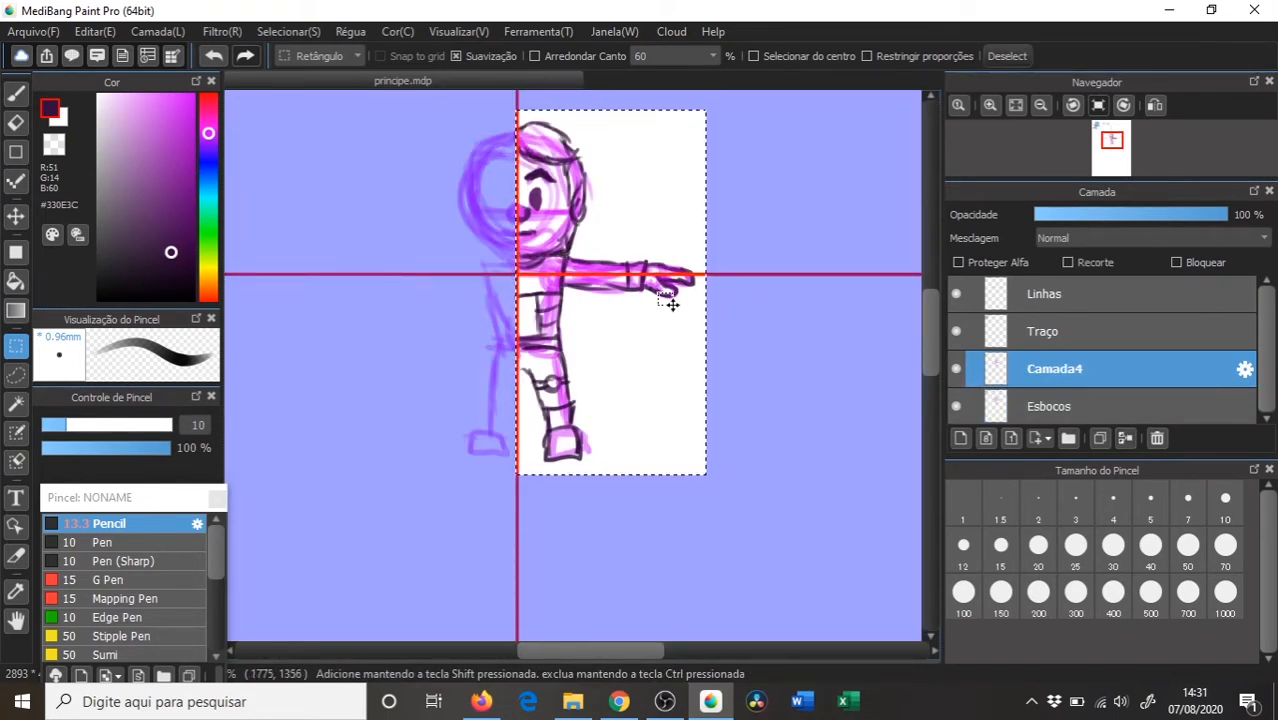
- Flip the copied half horizontally and move it to the opposite side of the vertical guide to complete the figure
{"action": "key", "text": "ctrl+t"}
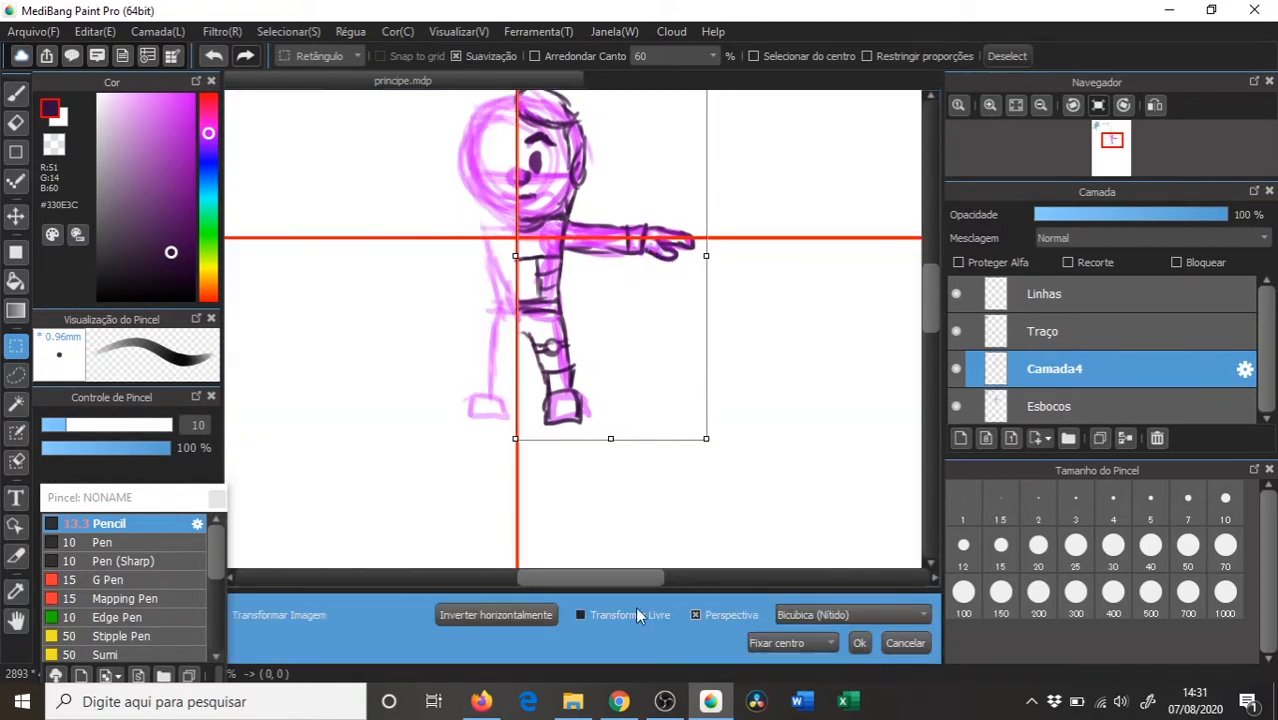
{"action": "left_click", "coordinate": [544, 614]}
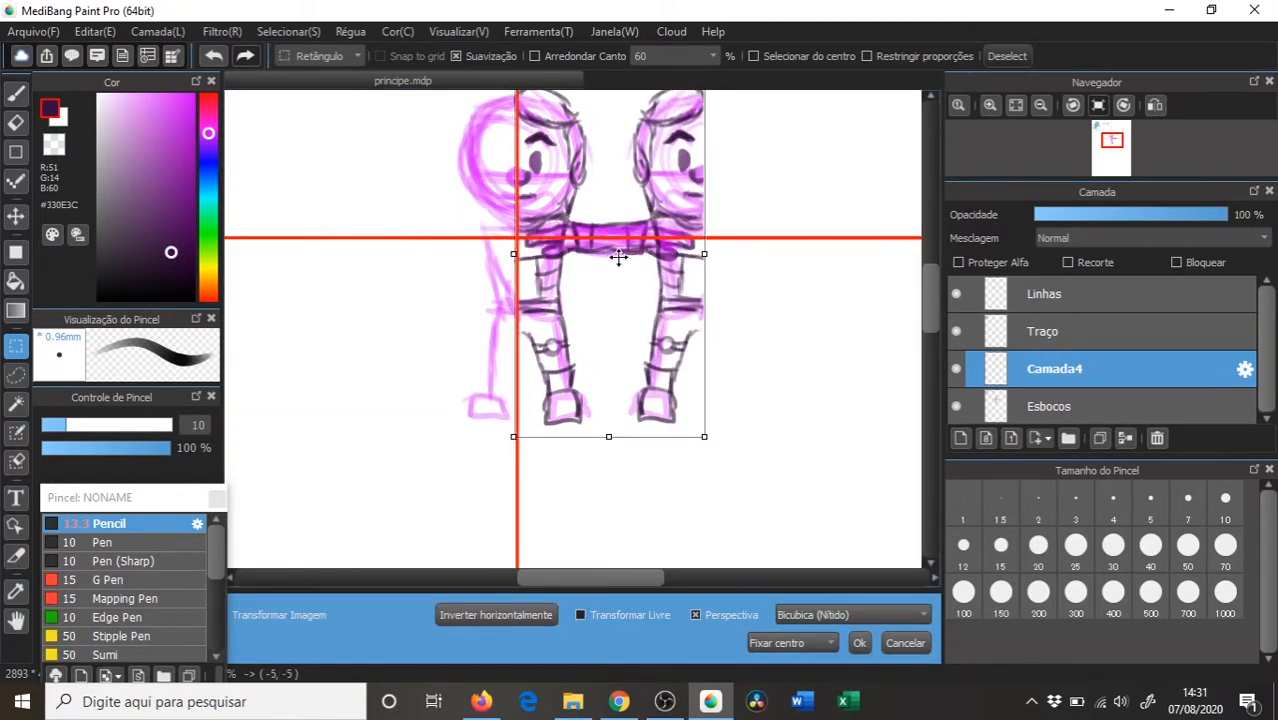
{"action": "key", "text": "Return"}
{"action": "key", "text": "v"}
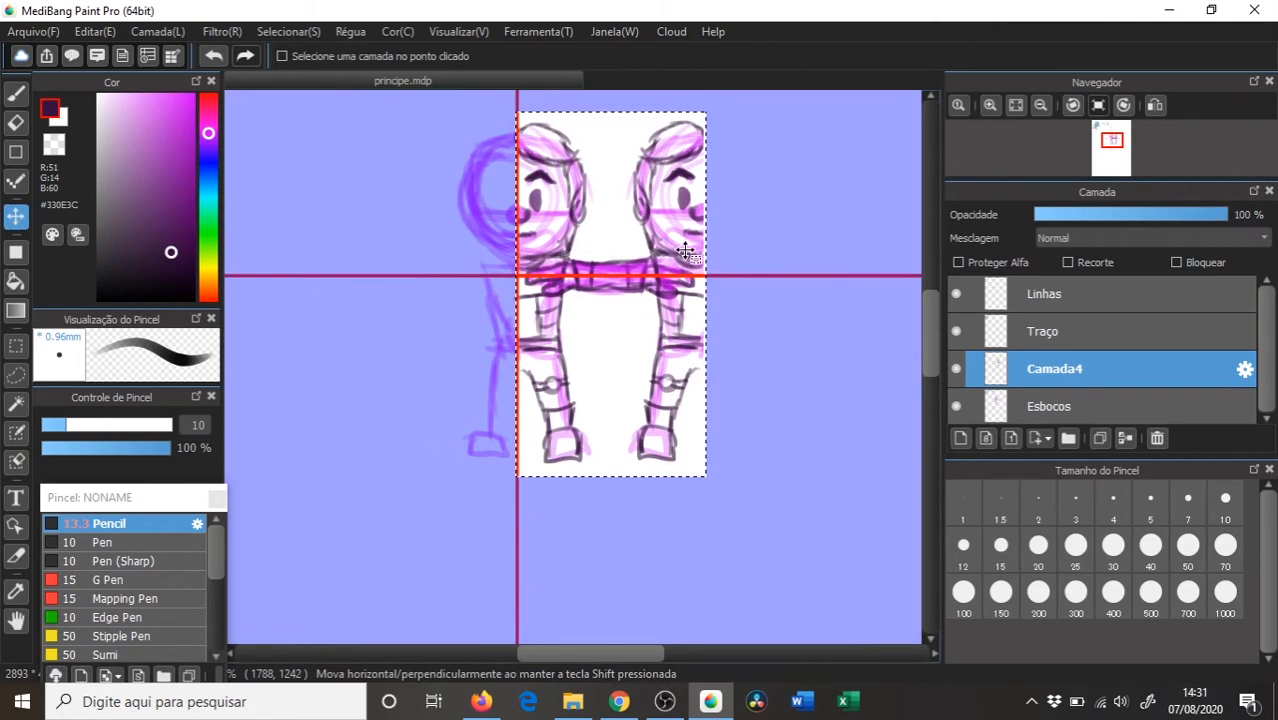
{"action": "left_click_drag", "start_coordinate": [686, 254], "coordinate": [503, 273]}
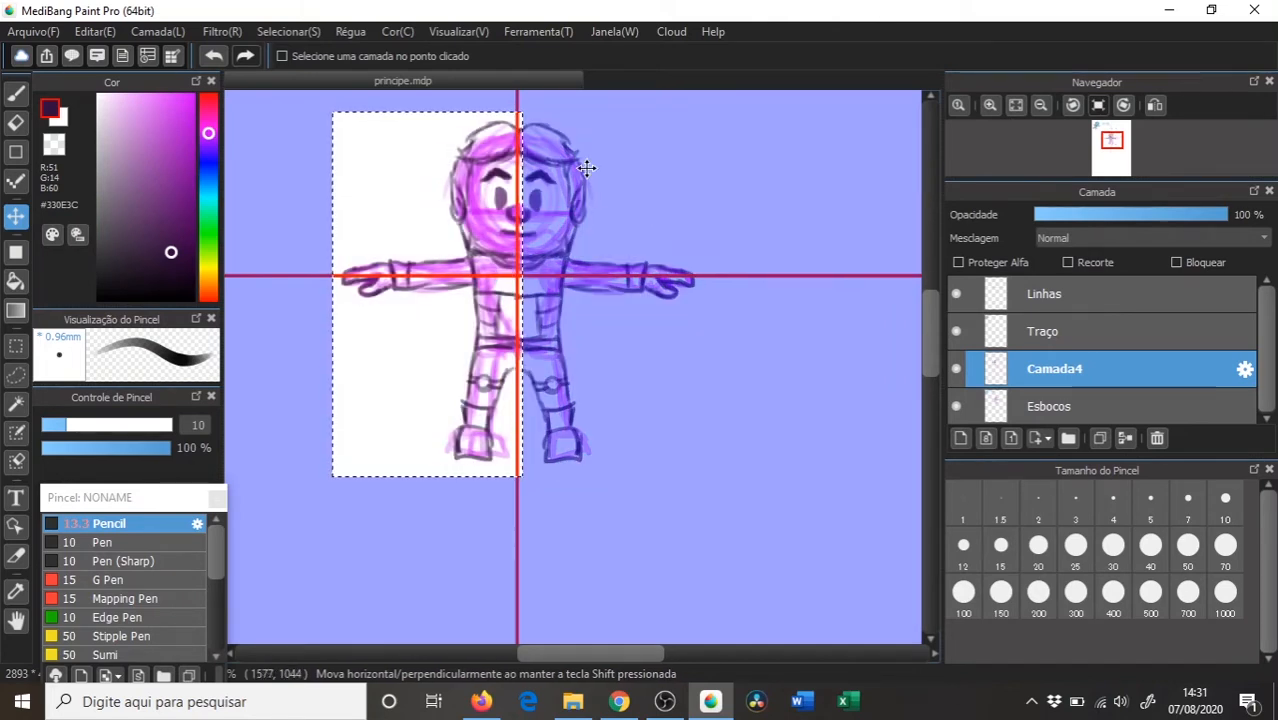
- Check the figure in a mirrored view and align the flipped half precisely with the original along the vertical guide
{"action": "key", "text": "h"}
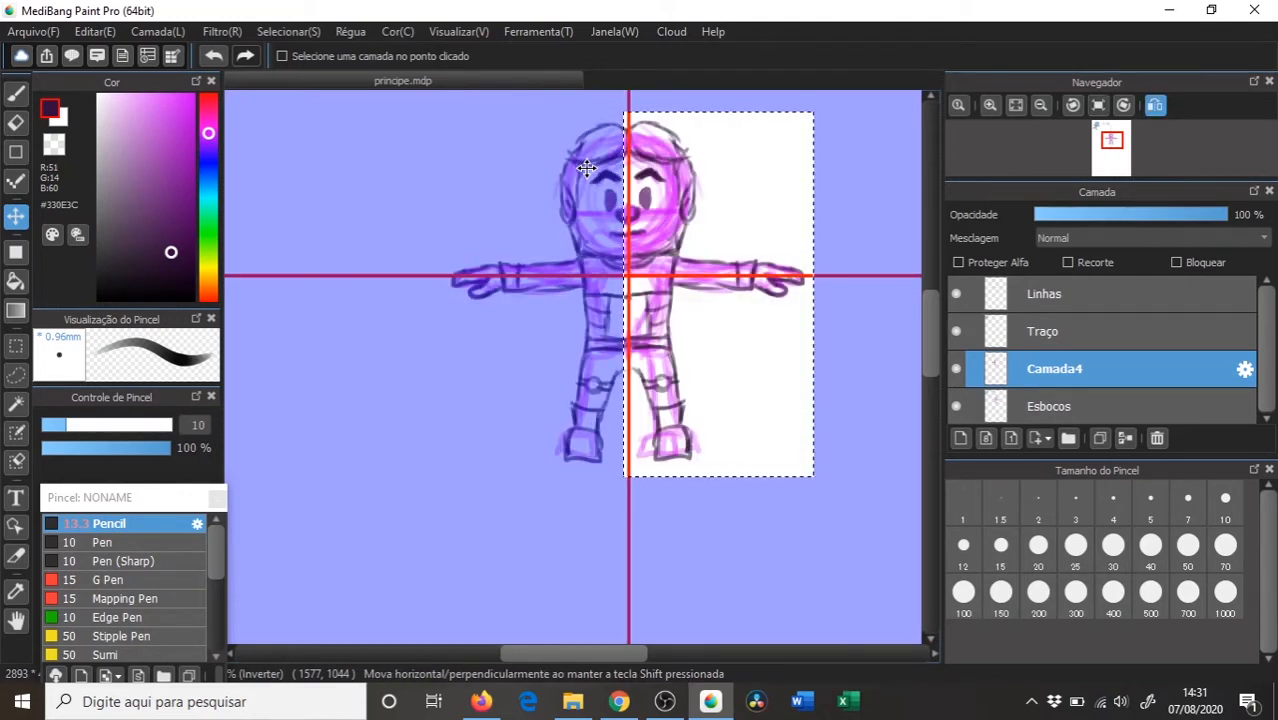
{"action": "key", "text": "h"}
{"action": "mouse_move", "coordinate": [447, 238]}
{"action": "left_mouse_down"}
{"action": "mouse_move", "coordinate": [556, 322]}
{"action": "mouse_move", "coordinate": [562, 270]}
{"action": "mouse_move", "coordinate": [522, 424]}
{"action": "mouse_move", "coordinate": [530, 400]}
{"action": "left_mouse_up"}
{"action": "left_click_drag", "start_coordinate": [732, 287], "coordinate": [587, 247]}
{"action": "left_click_drag", "start_coordinate": [548, 288], "coordinate": [539, 293]}
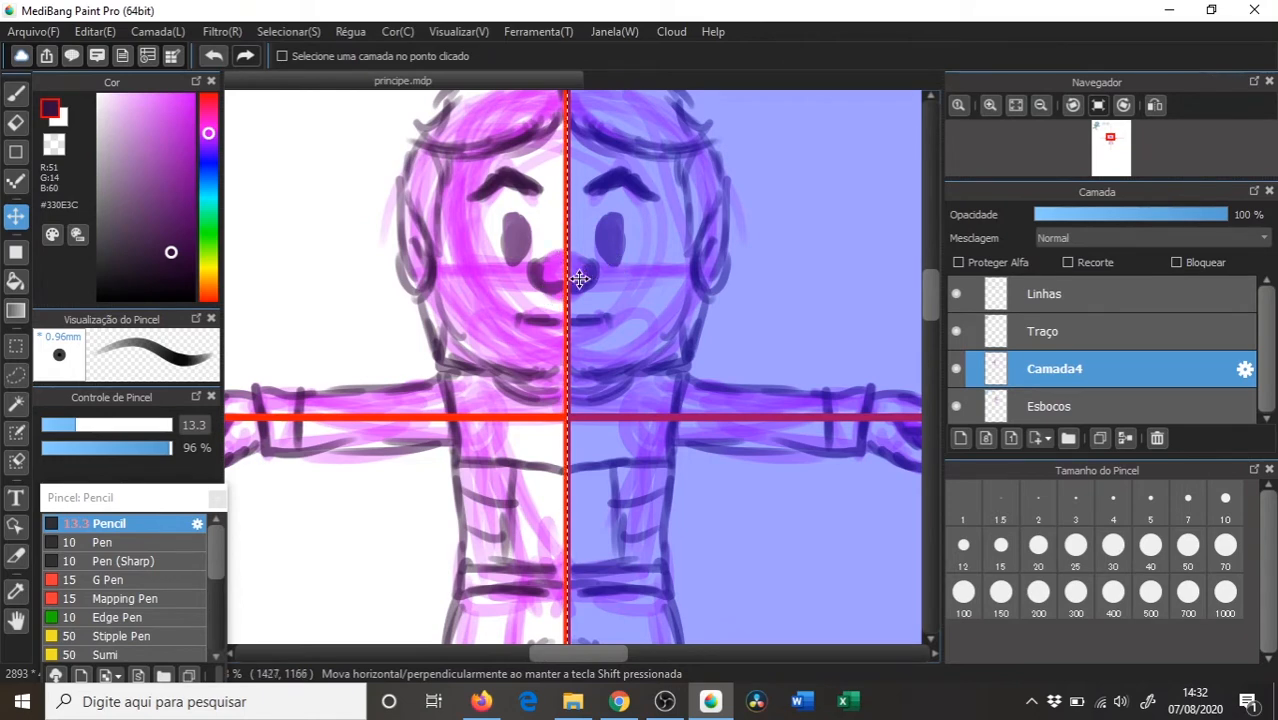
{"action": "left_click_drag", "start_coordinate": [540, 278], "coordinate": [553, 239]}
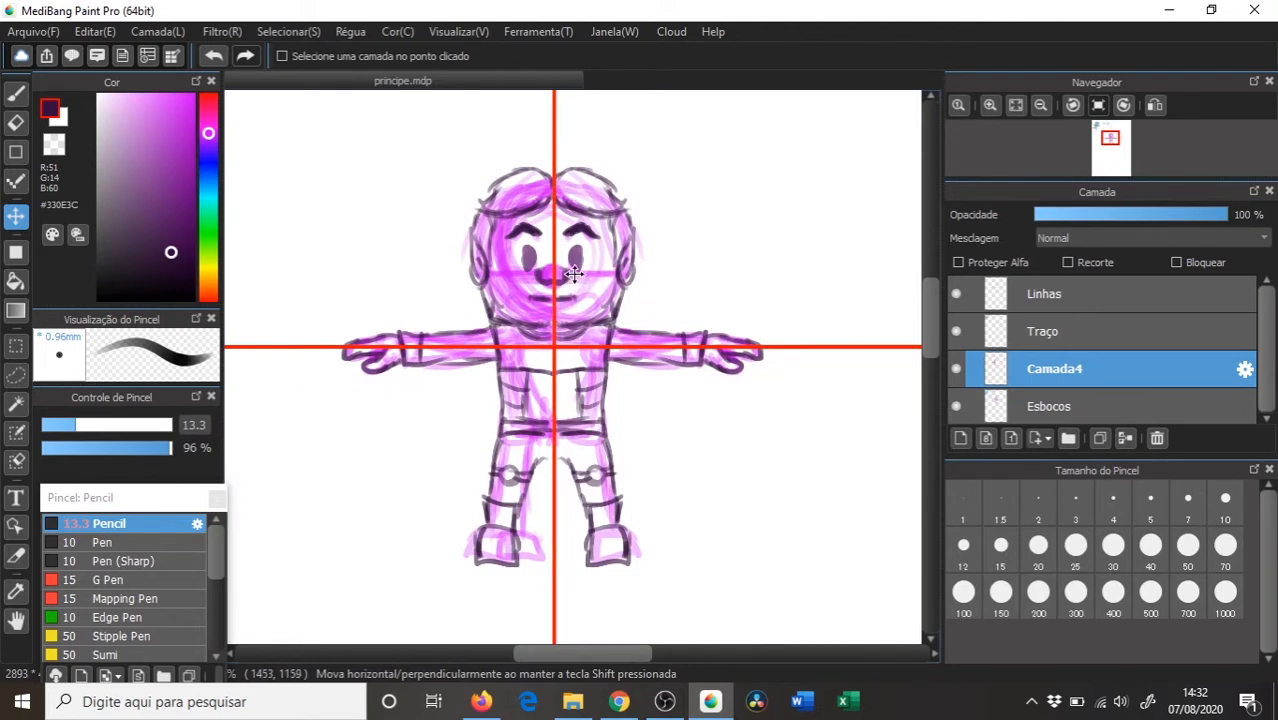
- Sketch the curved crotch line joining the inner edges of the two legs with the Pencil
{"action": "key", "text": "b"}
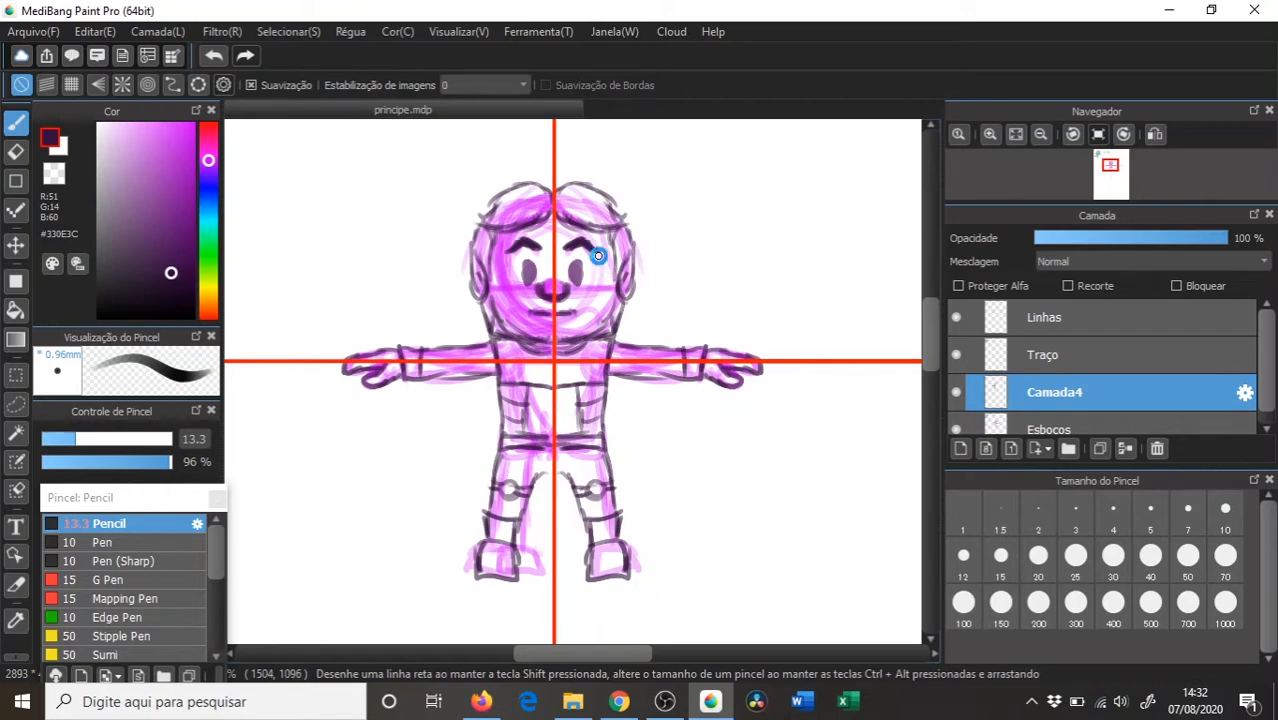
{"action": "scroll", "coordinate": [598, 256], "scroll_direction": "up", "scroll_amount": 1}
{"action": "scroll", "coordinate": [593, 286], "scroll_direction": "down", "scroll_amount": 3}
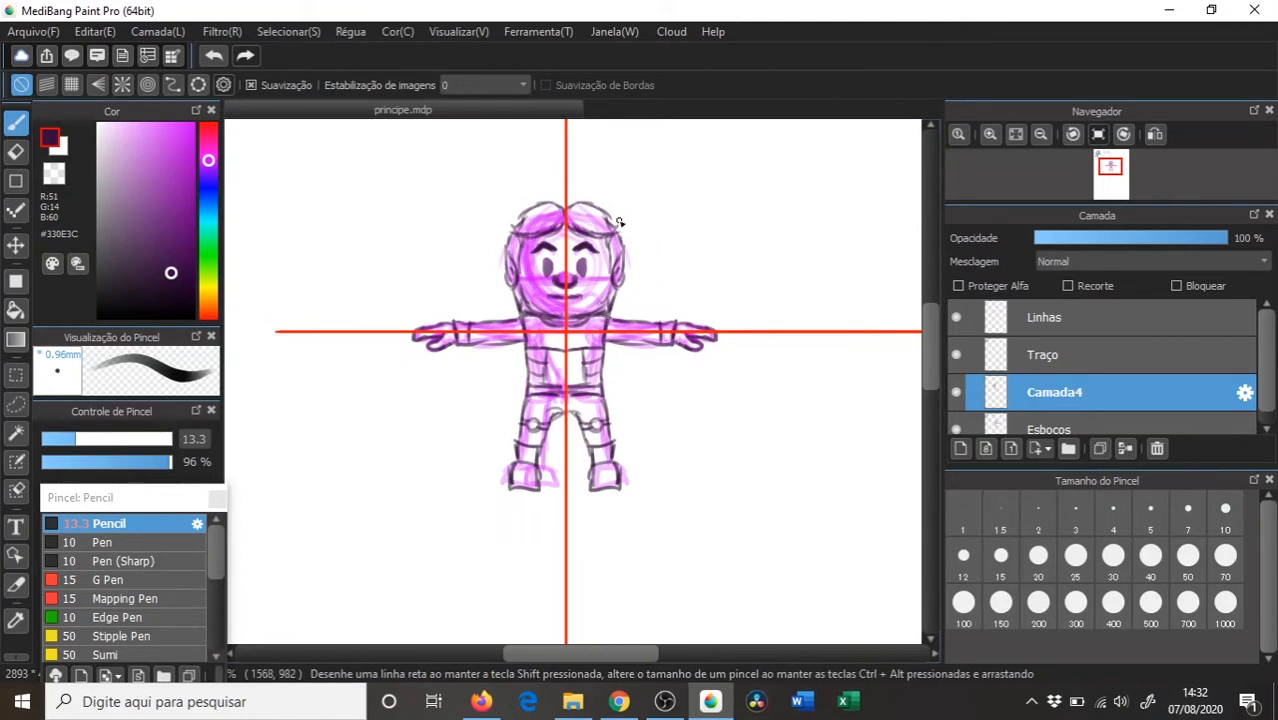
{"action": "key", "text": "m"}
{"action": "left_click_drag", "start_coordinate": [380, 177], "coordinate": [781, 497]}
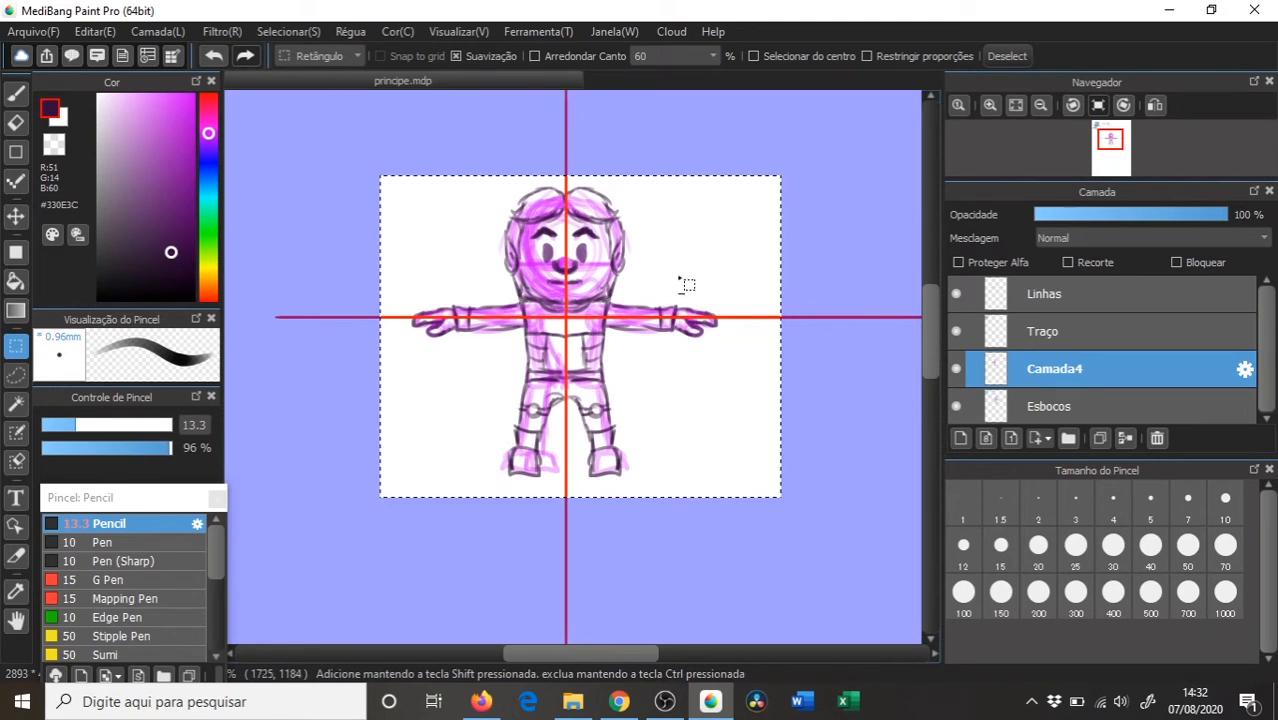
{"action": "key", "text": "ctrl+t"}
{"action": "mouse_move", "coordinate": [781, 297]}
{"action": "left_mouse_down"}
{"action": "mouse_move", "coordinate": [755, 297]}
{"action": "mouse_move", "coordinate": [773, 297]}
{"action": "left_mouse_up"}
{"action": "key", "text": "Return"}
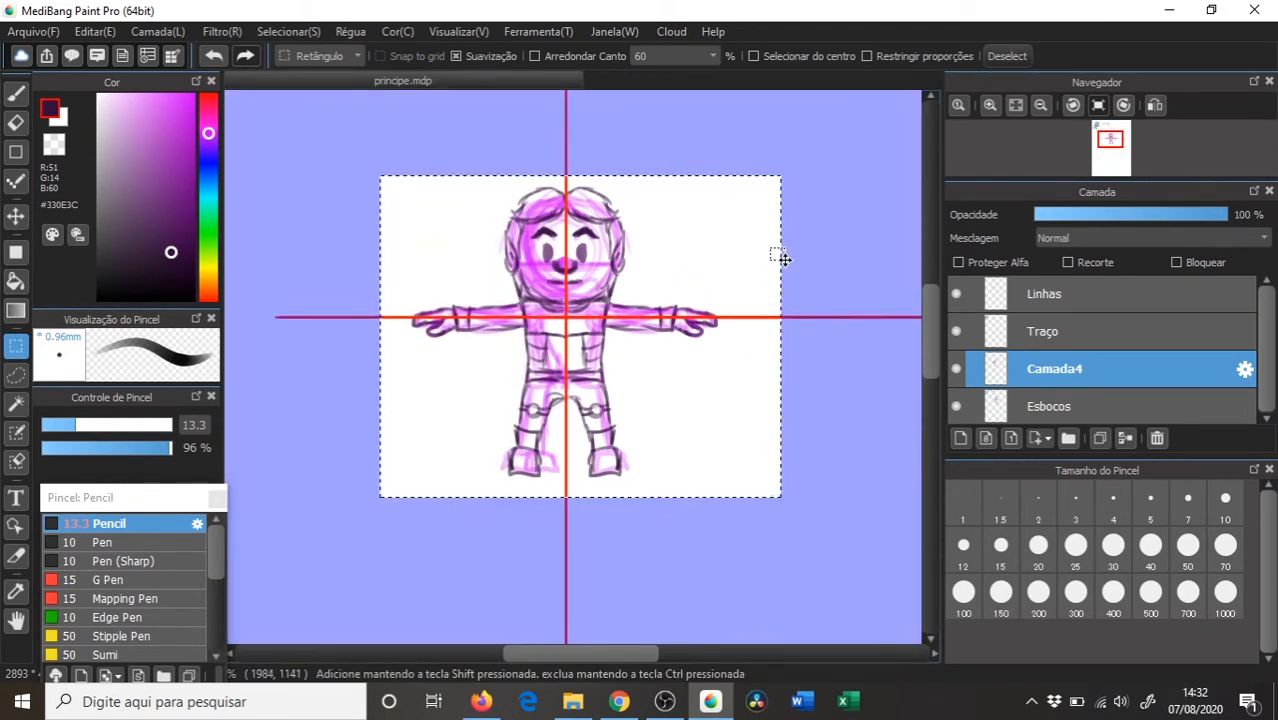
- Merge the flipped-half layer down into Esbocos and stretch the whole figure slightly wider
{"action": "key", "text": "ctrl+d"}
{"action": "key", "text": "ctrl+e"}
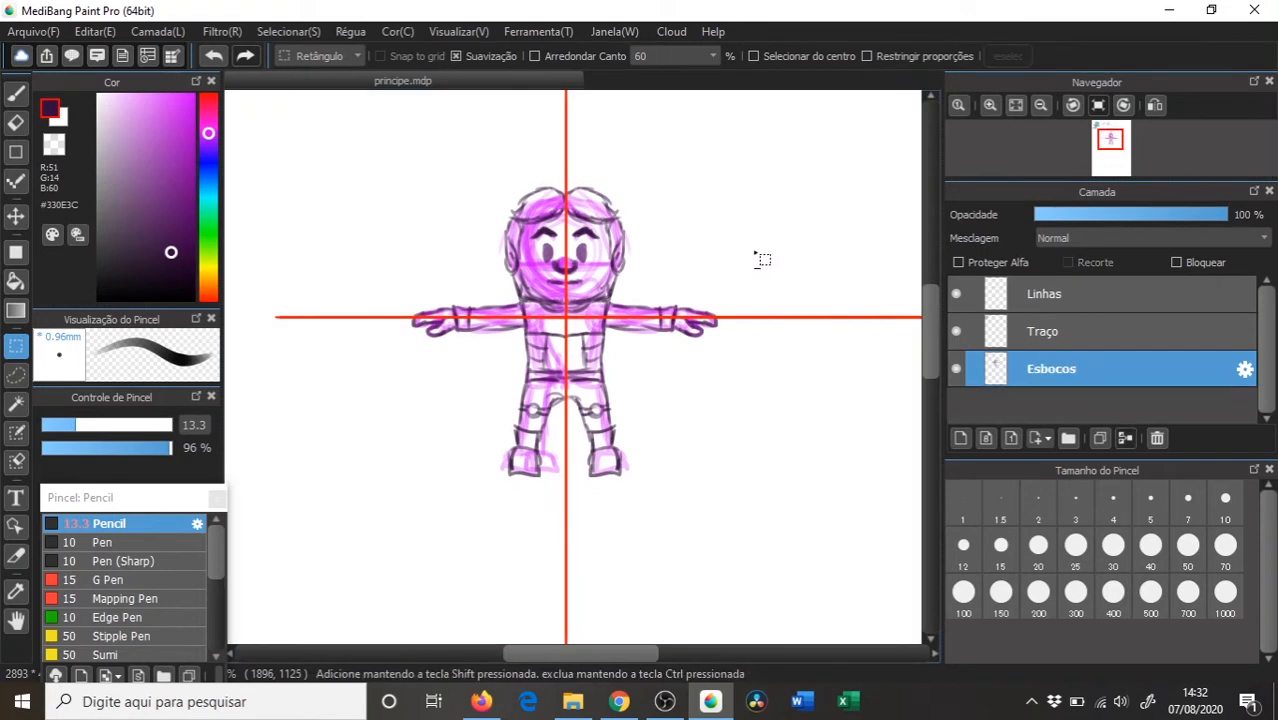
{"action": "left_click_drag", "start_coordinate": [359, 151], "coordinate": [769, 503]}
{"action": "key", "text": "ctrl+t"}
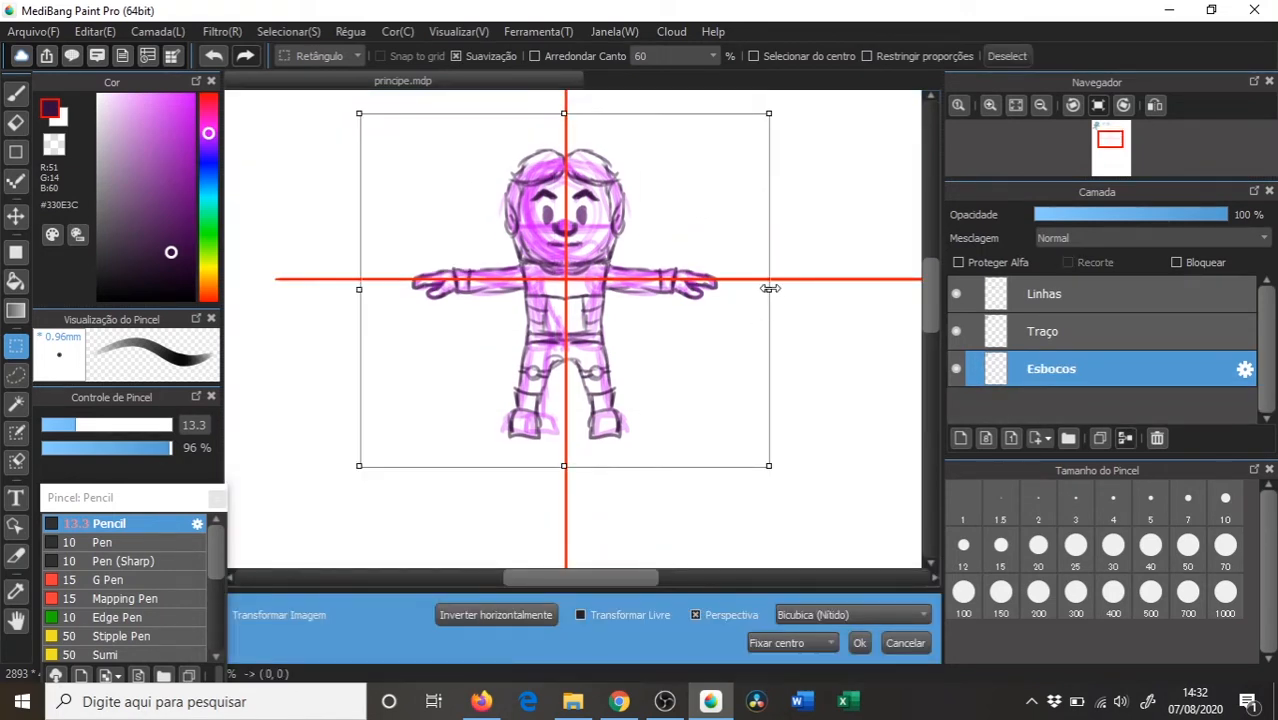
{"action": "mouse_move", "coordinate": [770, 288]}
{"action": "left_mouse_down"}
{"action": "mouse_move", "coordinate": [742, 289]}
{"action": "mouse_move", "coordinate": [774, 288]}
{"action": "left_mouse_up"}
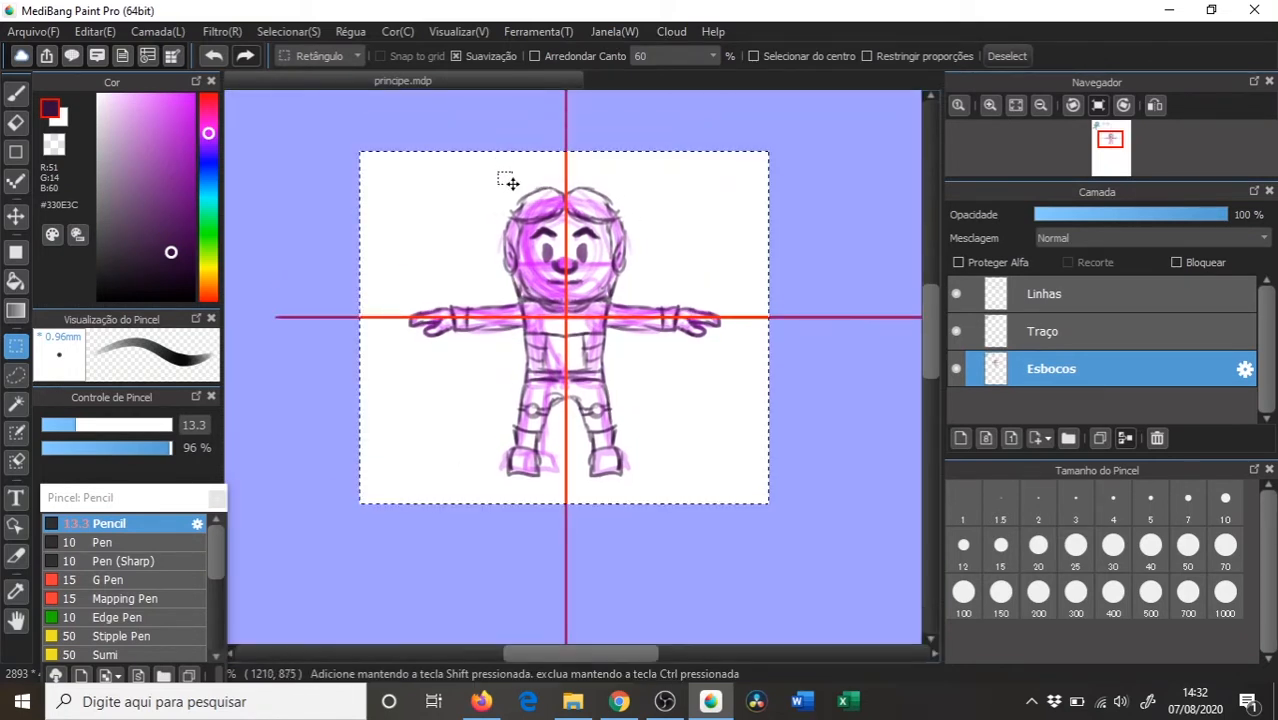
- Select only the figure's head, make it slightly narrower and clear the selection
{"action": "left_click_drag", "start_coordinate": [492, 164], "coordinate": [654, 306]}
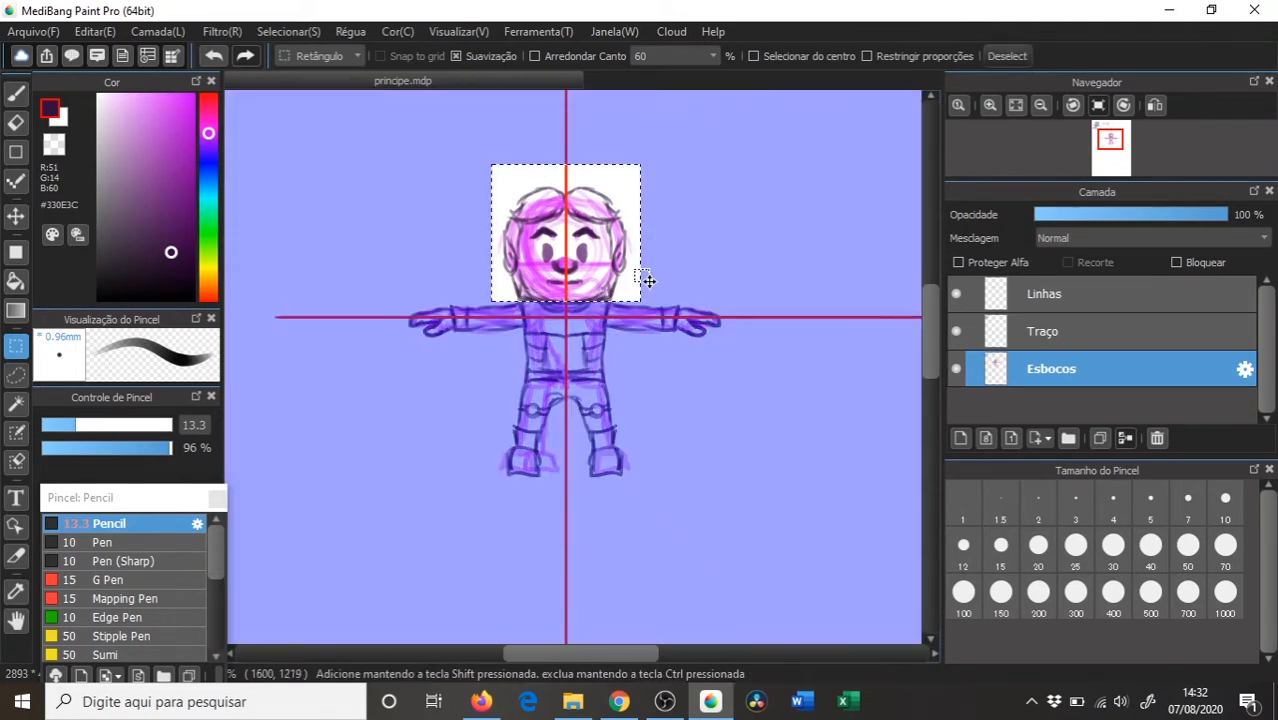
{"action": "key", "text": "ctrl+t"}
{"action": "left_click_drag", "start_coordinate": [640, 195], "coordinate": [633, 195]}
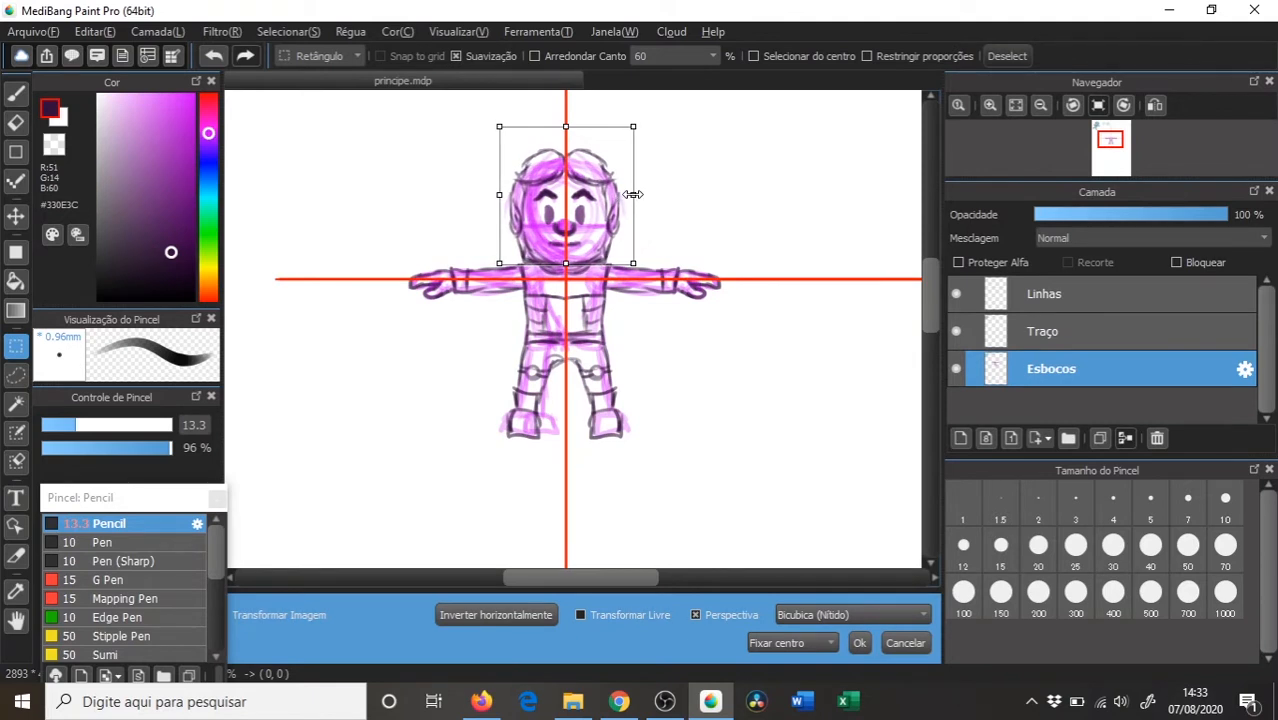
{"action": "key", "text": "Escape"}
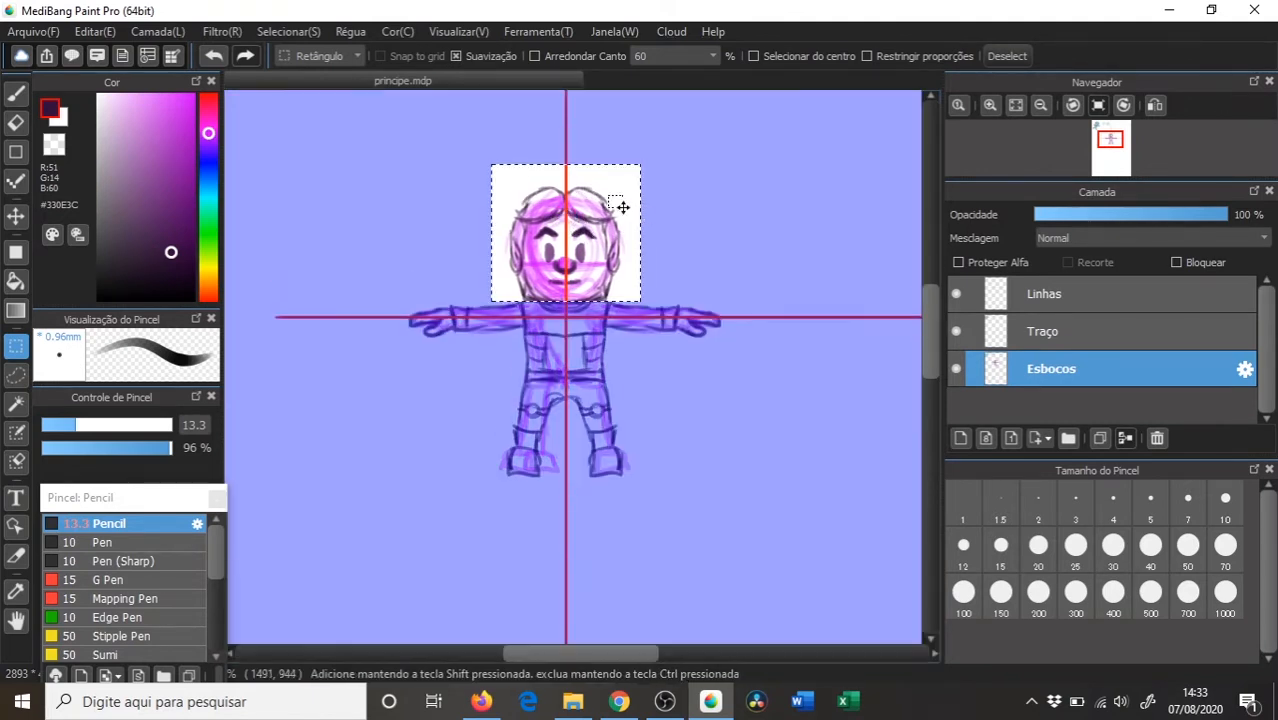
{"action": "key", "text": "ctrl+d"}
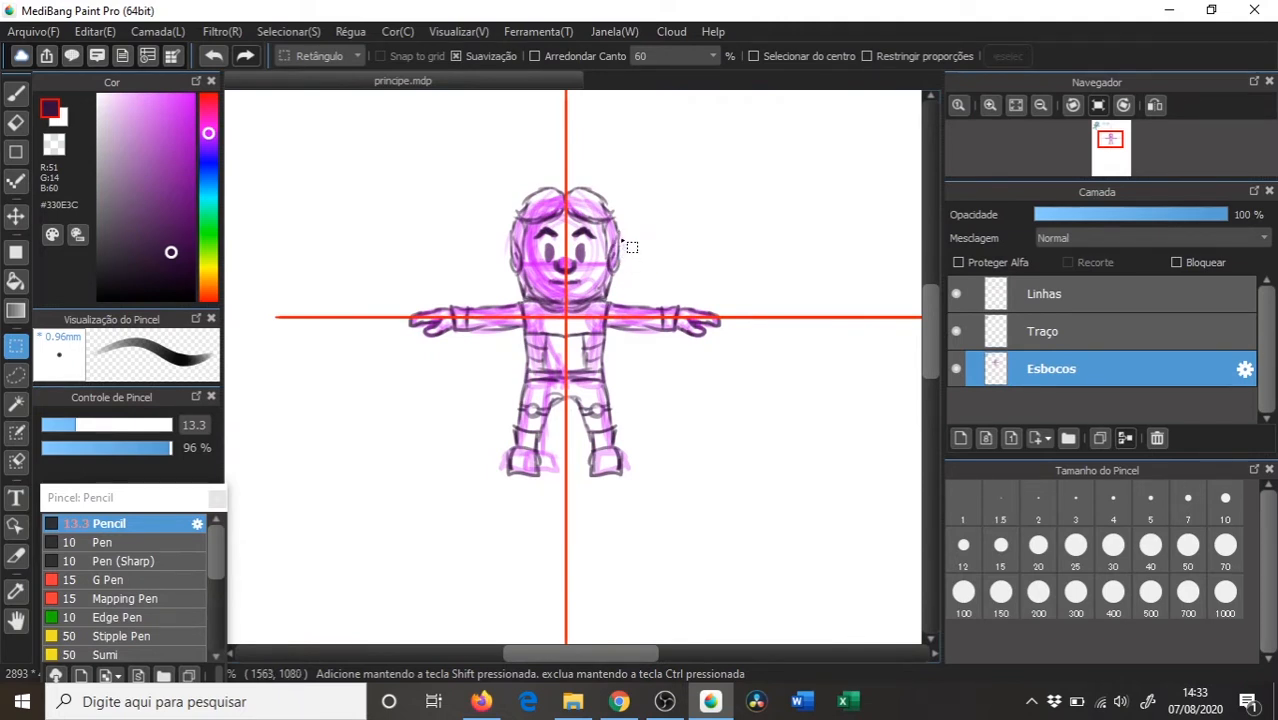
{"action": "left_click_drag", "start_coordinate": [608, 223], "coordinate": [609, 218]}
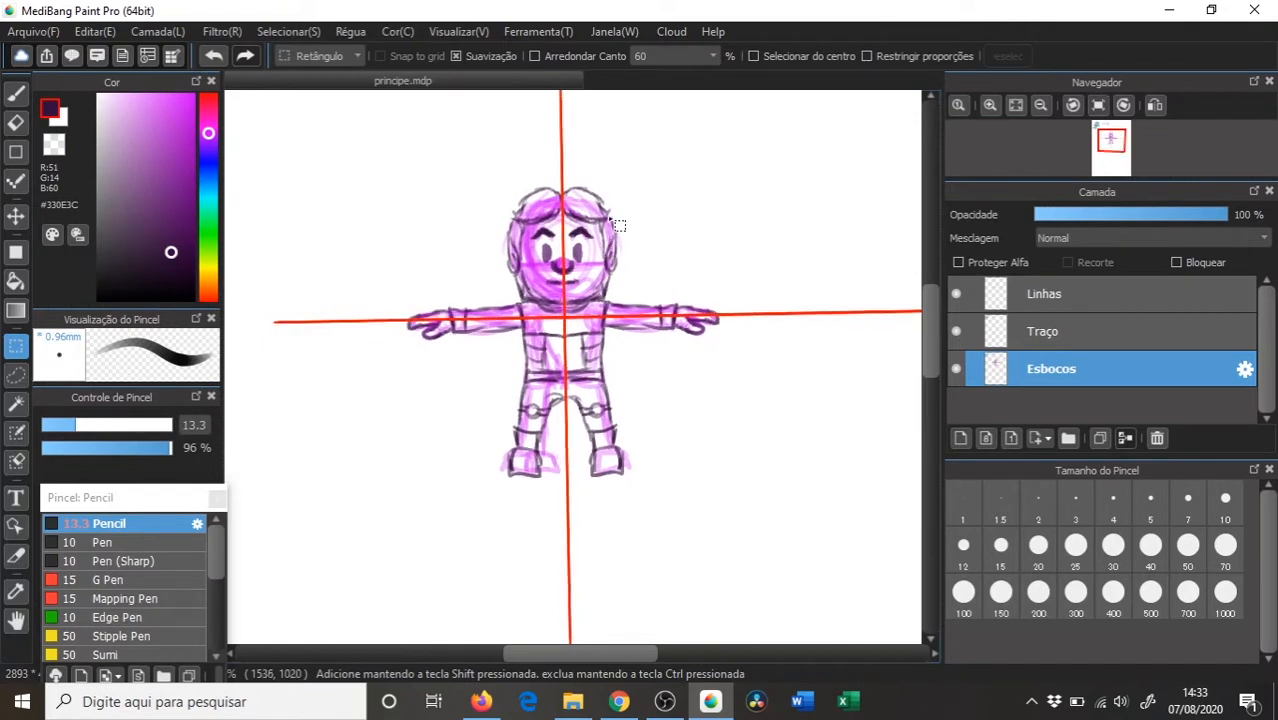
{"action": "key", "text": "Up"}
{"action": "left_click_drag", "start_coordinate": [341, 155], "coordinate": [667, 464]}
{"action": "left_click_drag", "start_coordinate": [677, 475], "coordinate": [741, 512]}
{"action": "left_click", "coordinate": [671, 190]}
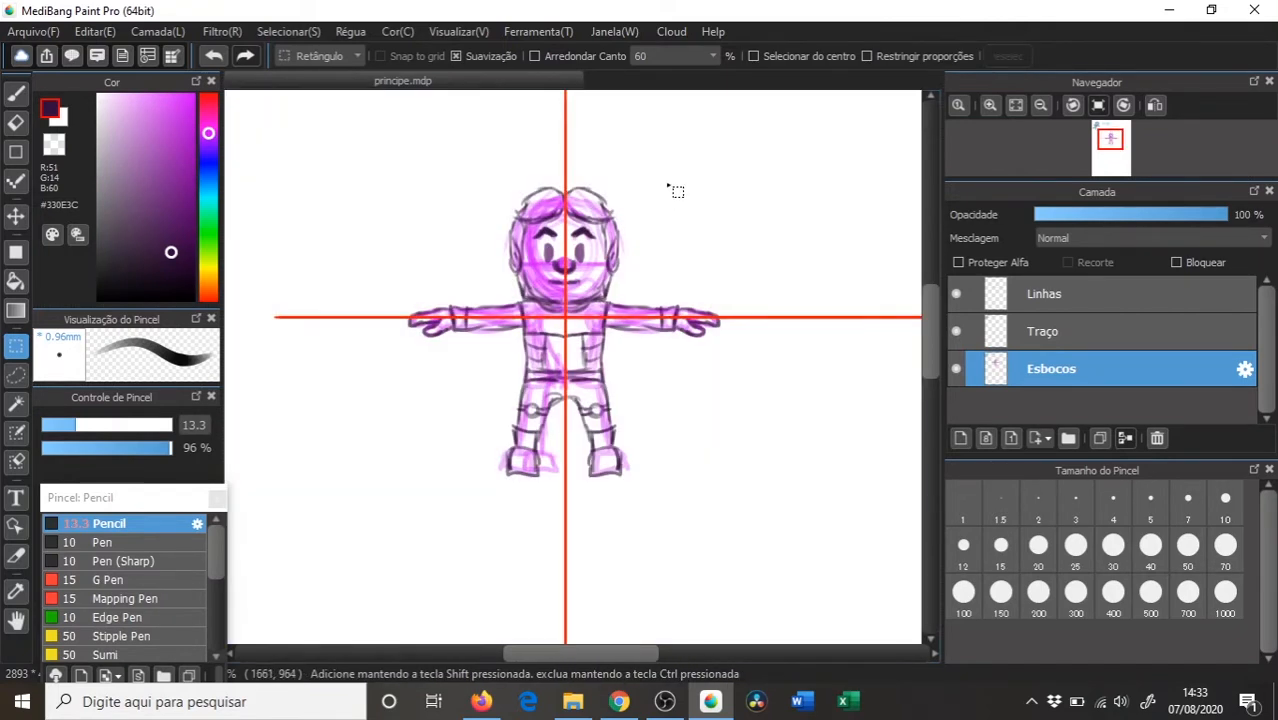
- Select the whole figure on Esbocos and move it down and to the left of the guide crossing
{"action": "left_click_drag", "start_coordinate": [362, 126], "coordinate": [776, 490]}
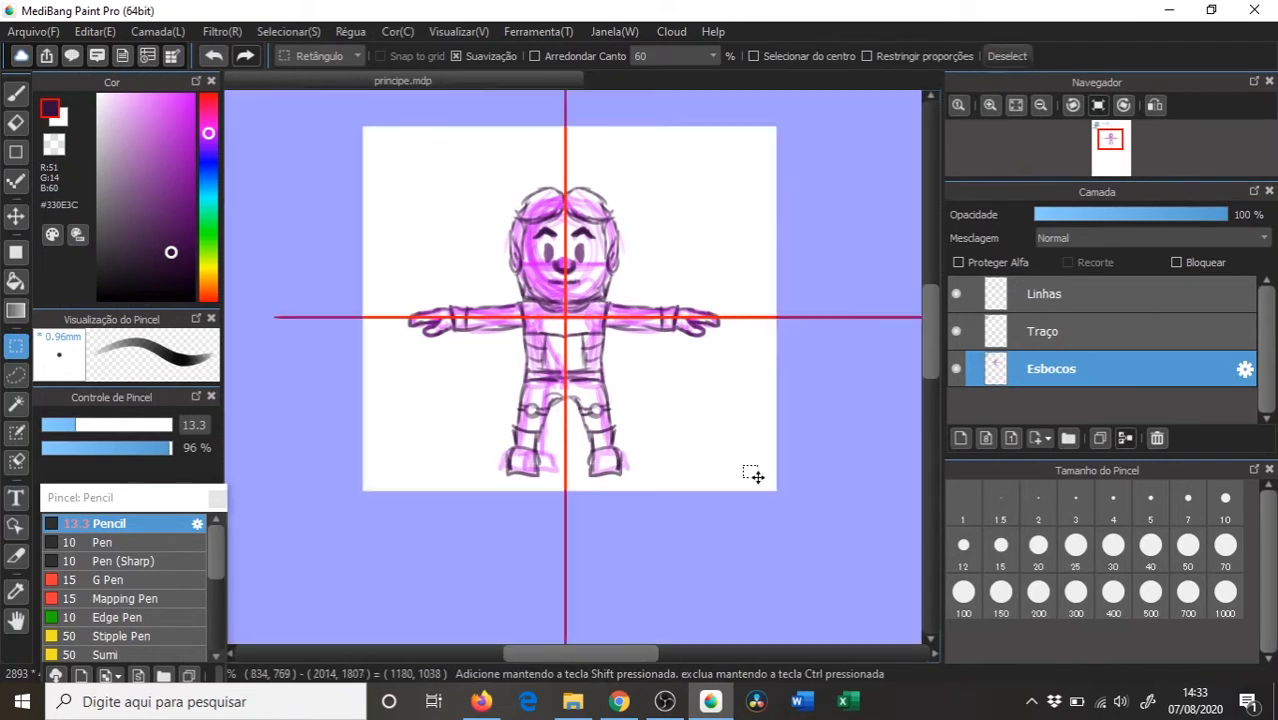
{"action": "key", "text": "v"}
{"action": "mouse_move", "coordinate": [613, 336]}
{"action": "left_mouse_down"}
{"action": "mouse_move", "coordinate": [519, 378]}
{"action": "mouse_move", "coordinate": [452, 464]}
{"action": "mouse_move", "coordinate": [428, 474]}
{"action": "left_mouse_up"}
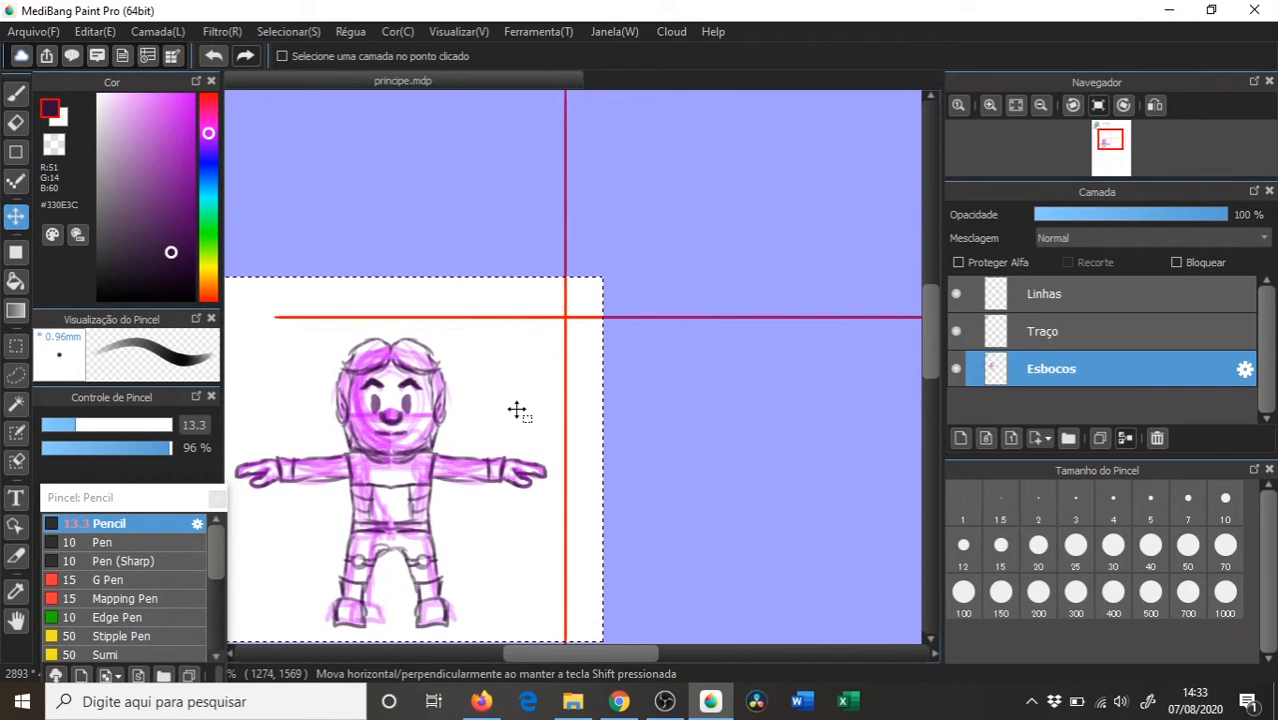
{"action": "left_click_drag", "start_coordinate": [419, 437], "coordinate": [439, 424]}
- Scale the selected figure on Esbocos down proportionally and place it just below the horizontal guide, beside the vertical guide
{"action": "key", "text": "ctrl+t"}
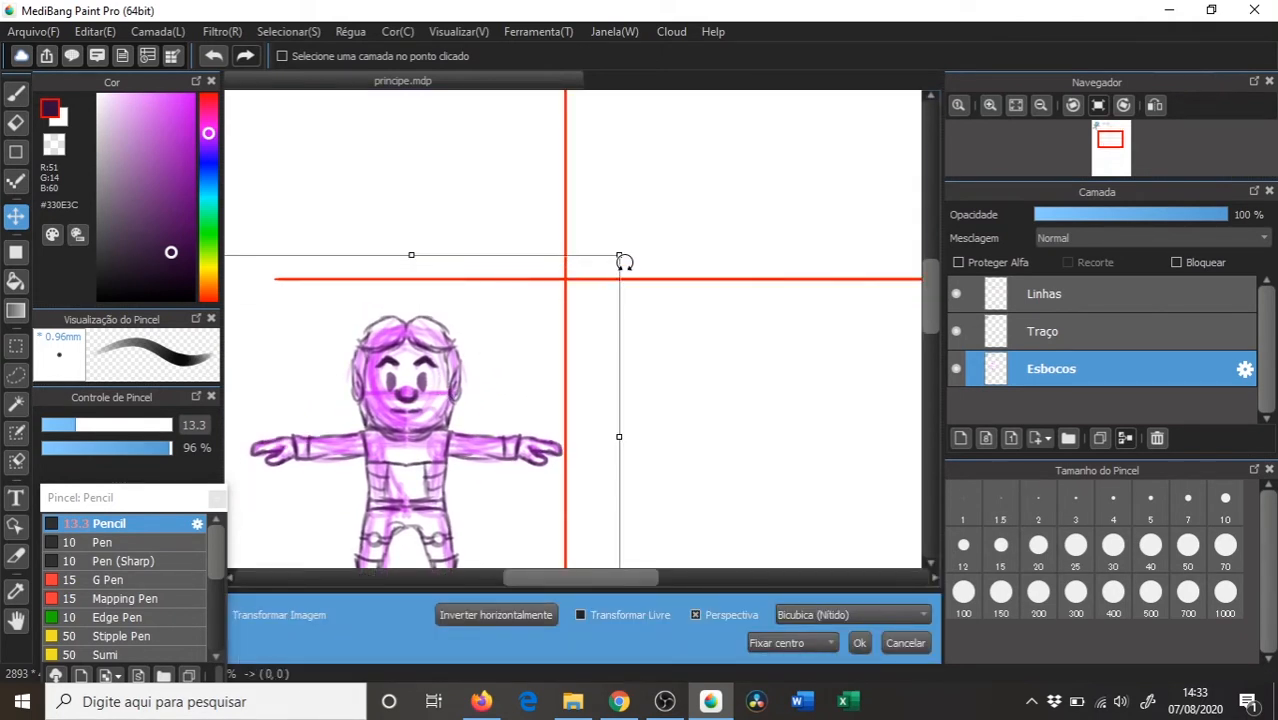
{"action": "left_click_drag", "start_coordinate": [620, 255], "coordinate": [584, 284]}
{"action": "mouse_move", "coordinate": [431, 404]}
{"action": "left_mouse_down"}
{"action": "mouse_move", "coordinate": [468, 359]}
{"action": "mouse_move", "coordinate": [426, 381]}
{"action": "left_mouse_up"}
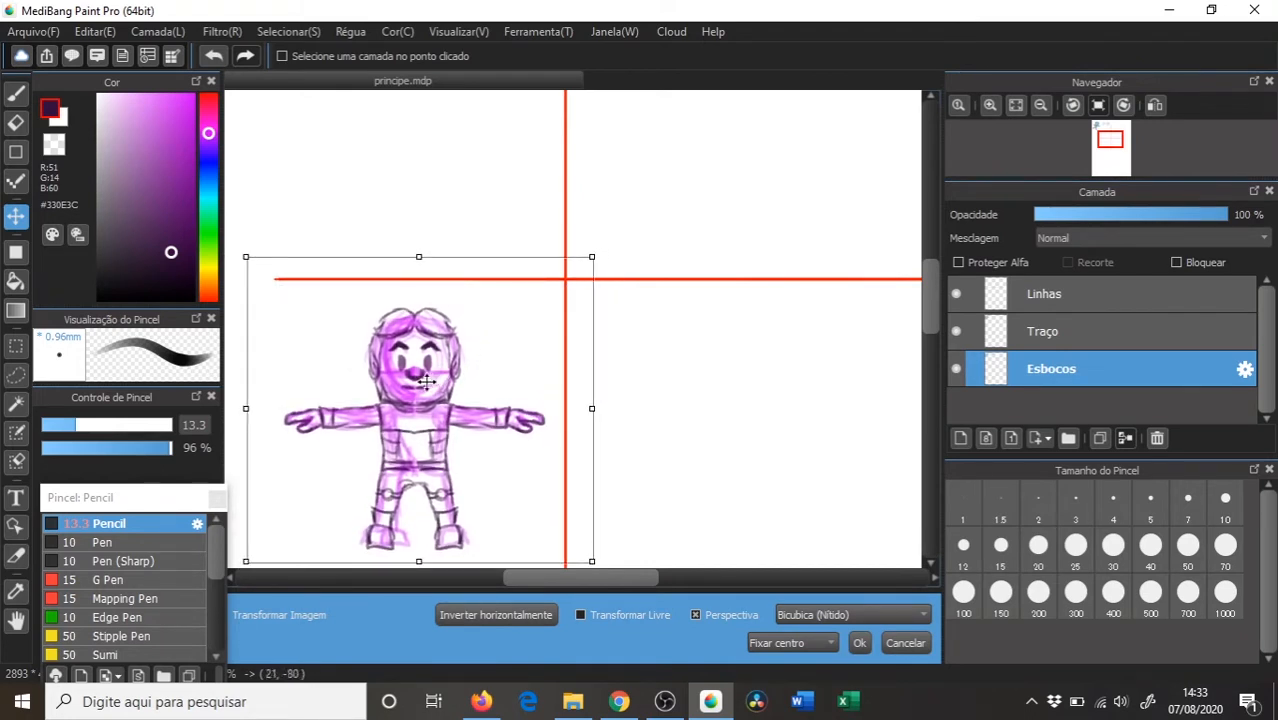
{"action": "key", "text": "Return"}
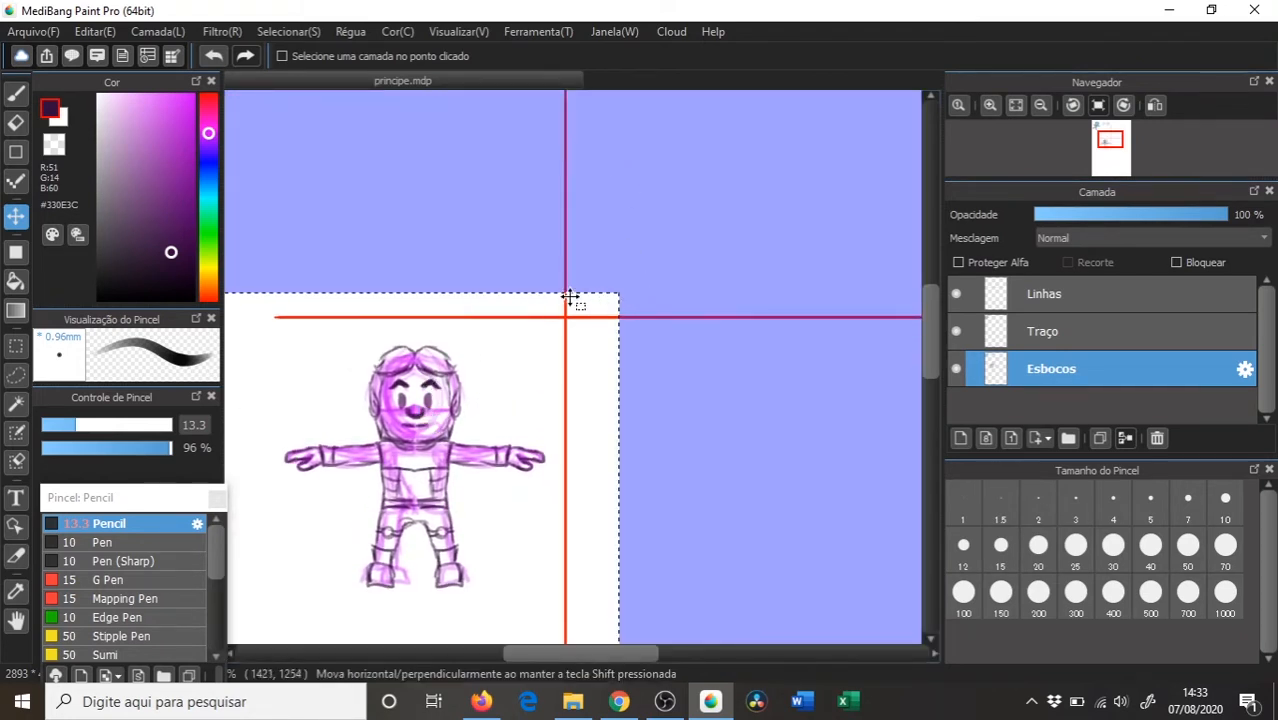
{"action": "scroll", "coordinate": [560, 307], "scroll_direction": "down", "scroll_amount": 2}
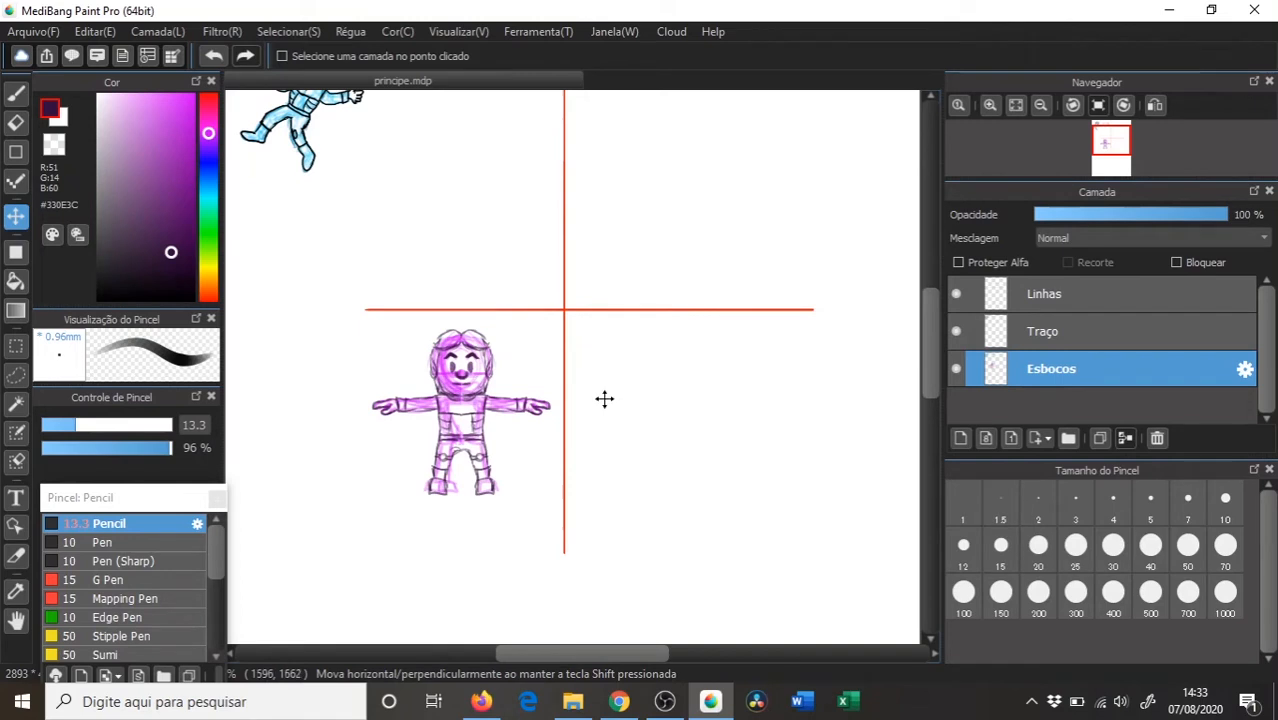
{"action": "left_click_drag", "start_coordinate": [478, 375], "coordinate": [485, 378]}
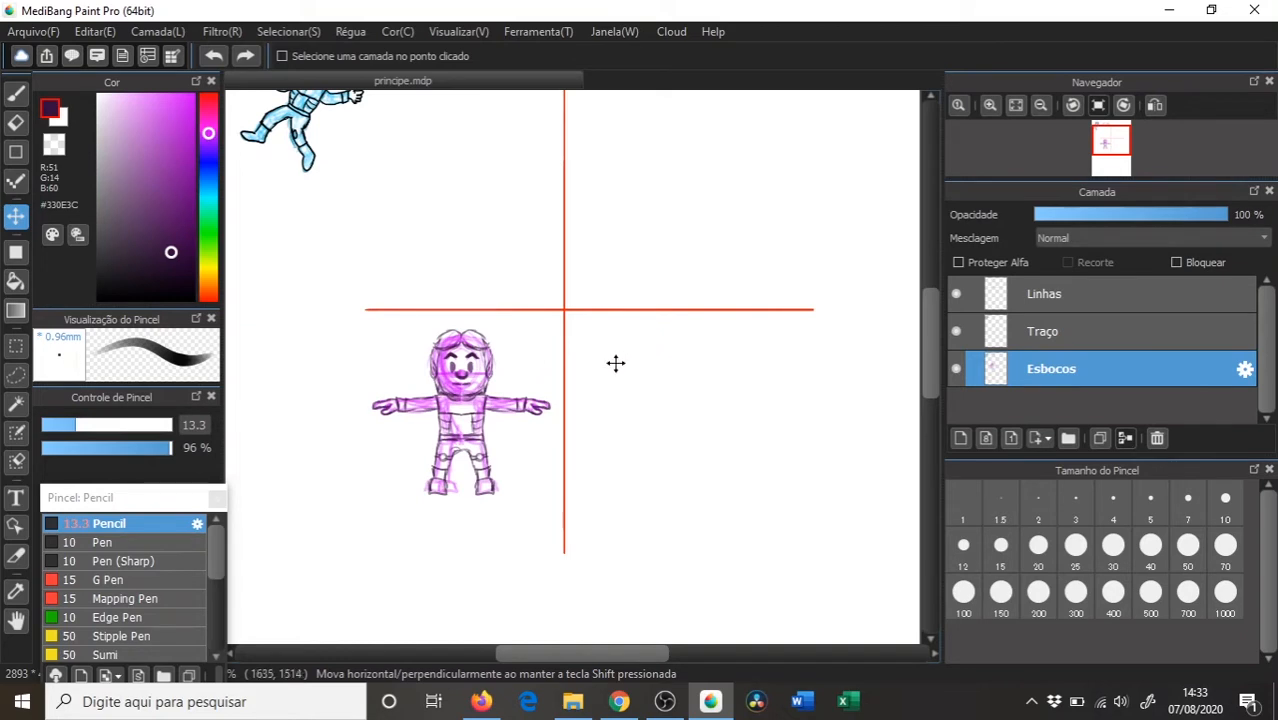
{"action": "mouse_move", "coordinate": [425, 334]}
{"action": "left_mouse_down"}
{"action": "mouse_move", "coordinate": [480, 385]}
{"action": "mouse_move", "coordinate": [516, 374]}
{"action": "left_mouse_up"}
{"action": "key", "text": "ctrl+z"}
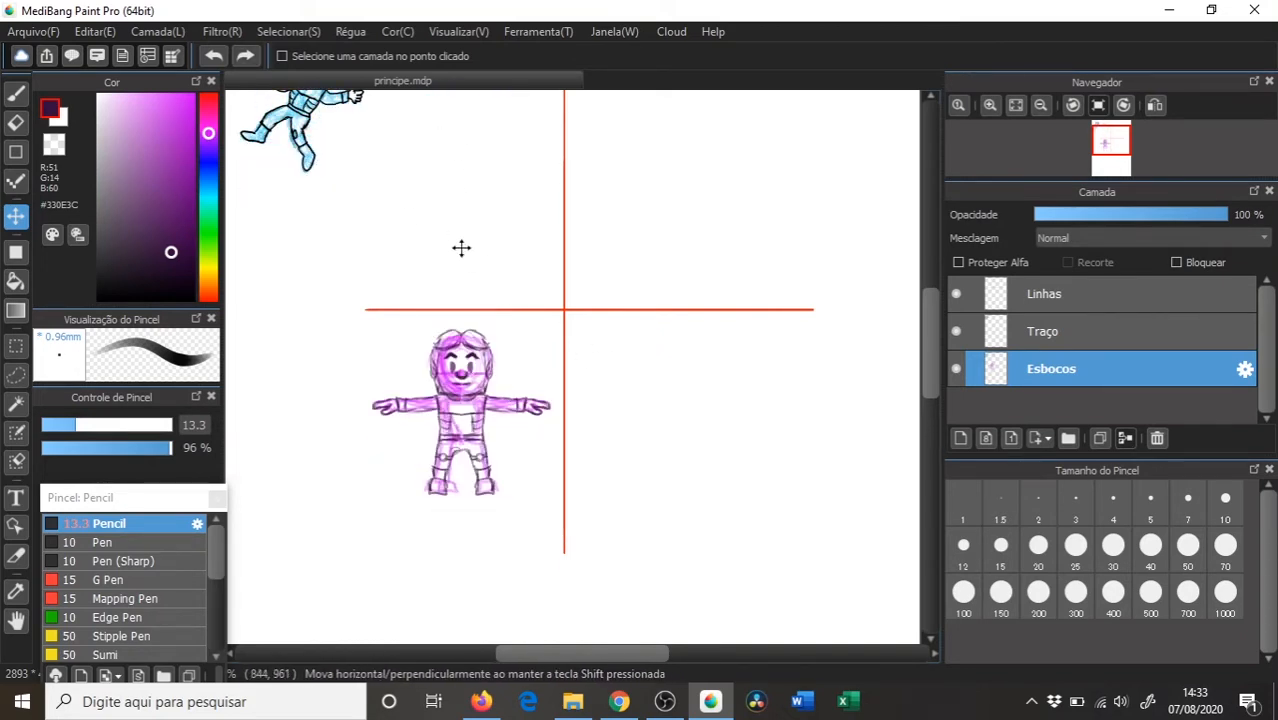
- Select the T-pose figure with a rectangular marquee, cut it from Esbocos and paste it onto its own new layer
{"action": "mouse_move", "coordinate": [482, 265]}
{"action": "left_mouse_down"}
{"action": "mouse_move", "coordinate": [545, 442]}
{"action": "mouse_move", "coordinate": [496, 368]}
{"action": "mouse_move", "coordinate": [459, 242]}
{"action": "mouse_move", "coordinate": [532, 375]}
{"action": "mouse_move", "coordinate": [462, 257]}
{"action": "mouse_move", "coordinate": [471, 291]}
{"action": "mouse_move", "coordinate": [502, 305]}
{"action": "mouse_move", "coordinate": [492, 274]}
{"action": "left_mouse_up"}
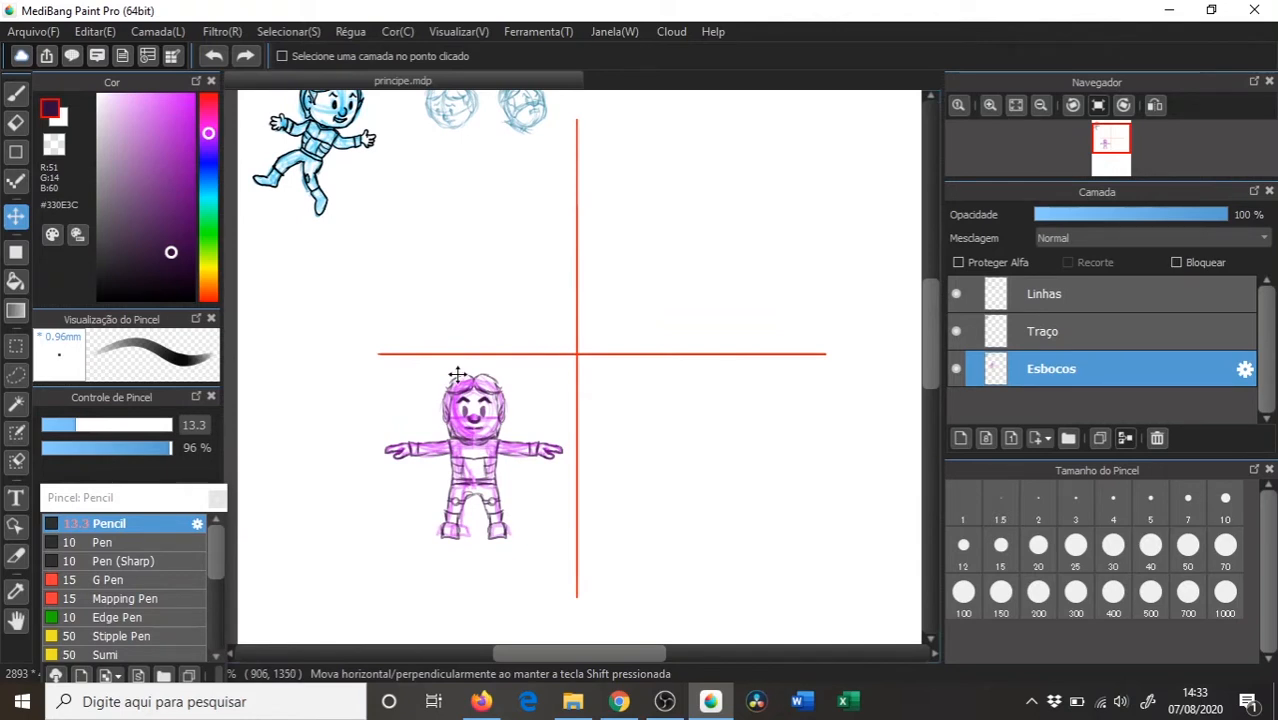
{"action": "key", "text": "m"}
{"action": "left_click_drag", "start_coordinate": [359, 361], "coordinate": [573, 557]}
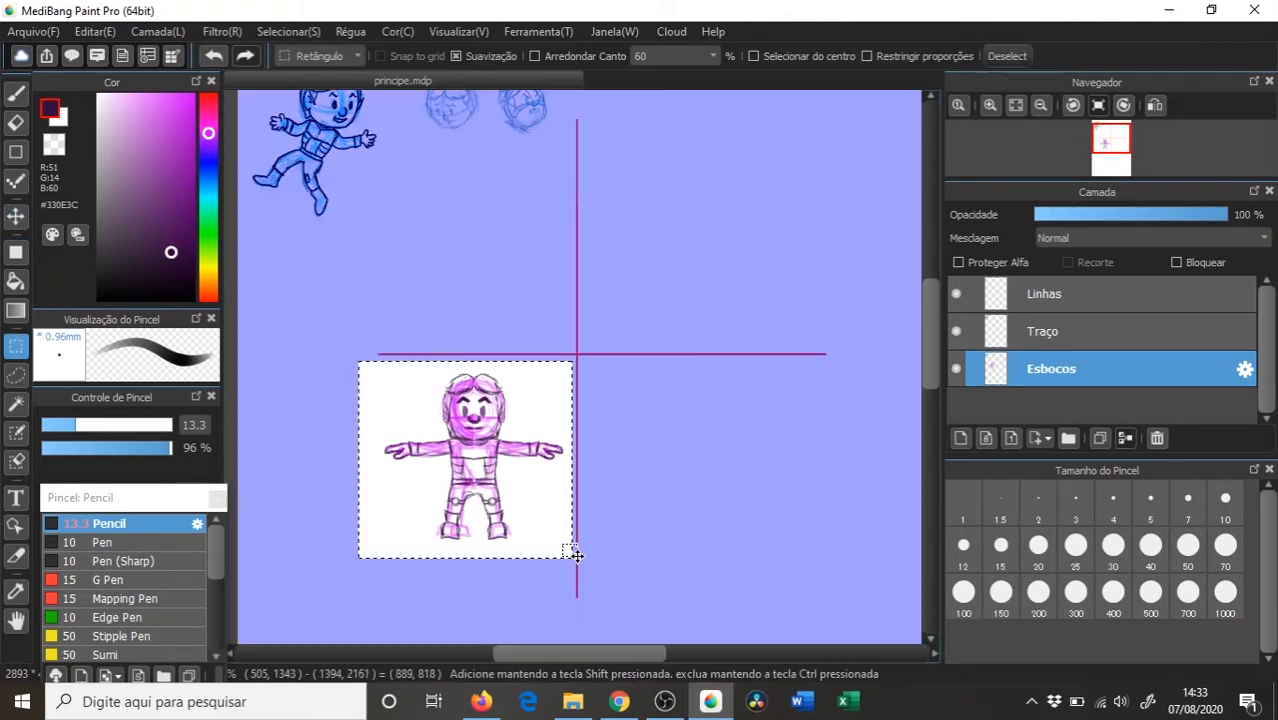
{"action": "key", "text": "ctrl+x"}
{"action": "key", "text": "ctrl+v"}
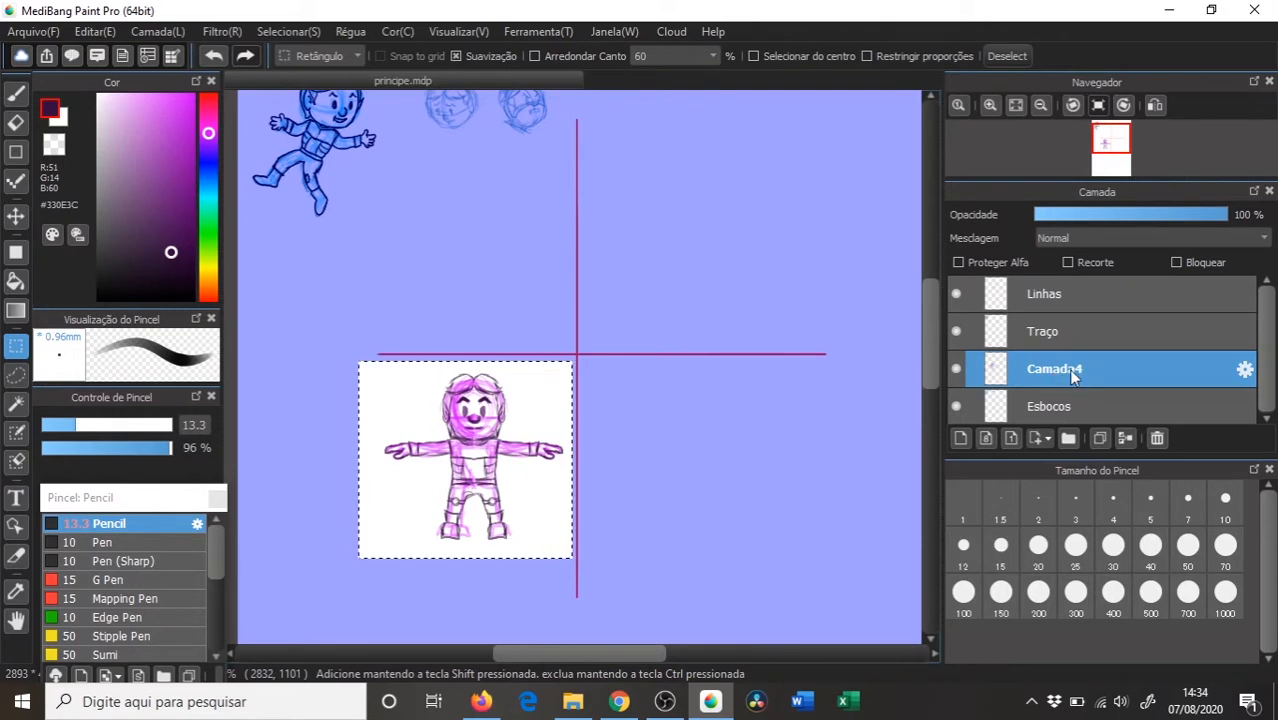
- Rename the new figure layer EsbocoOrthos
{"action": "left_click", "coordinate": [1245, 369]}
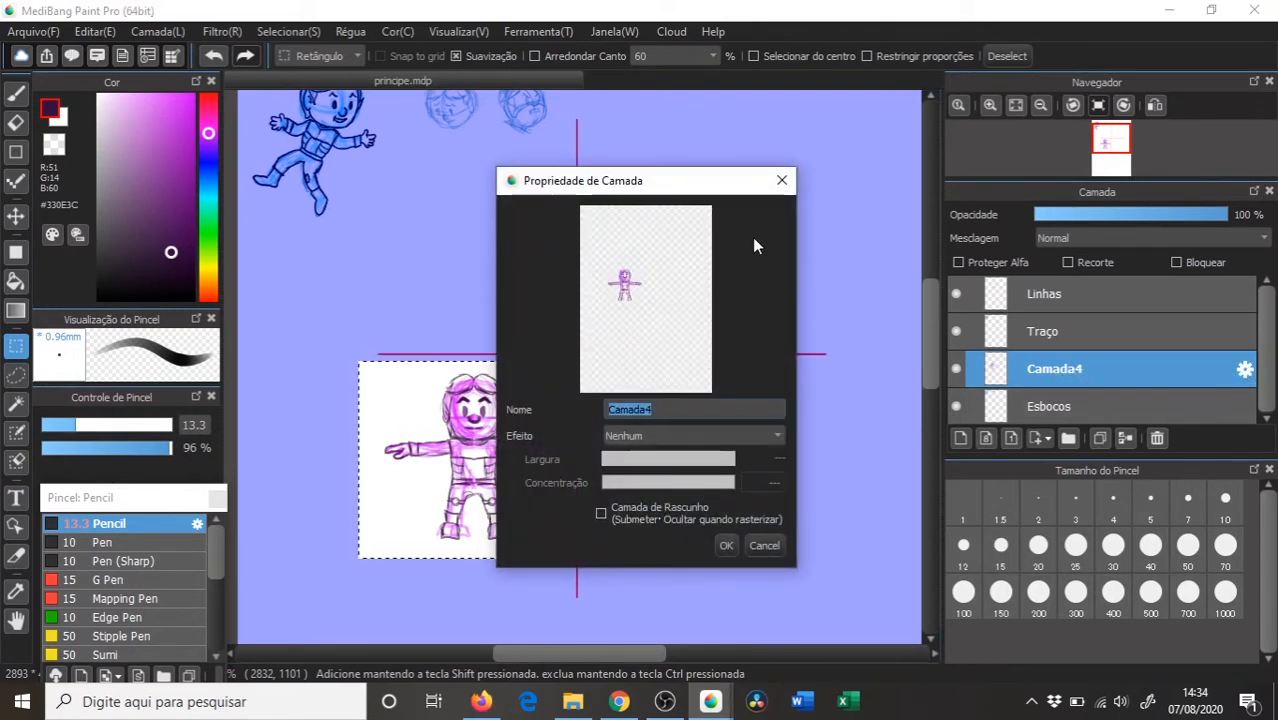
{"action": "type", "text": "Esboco"}
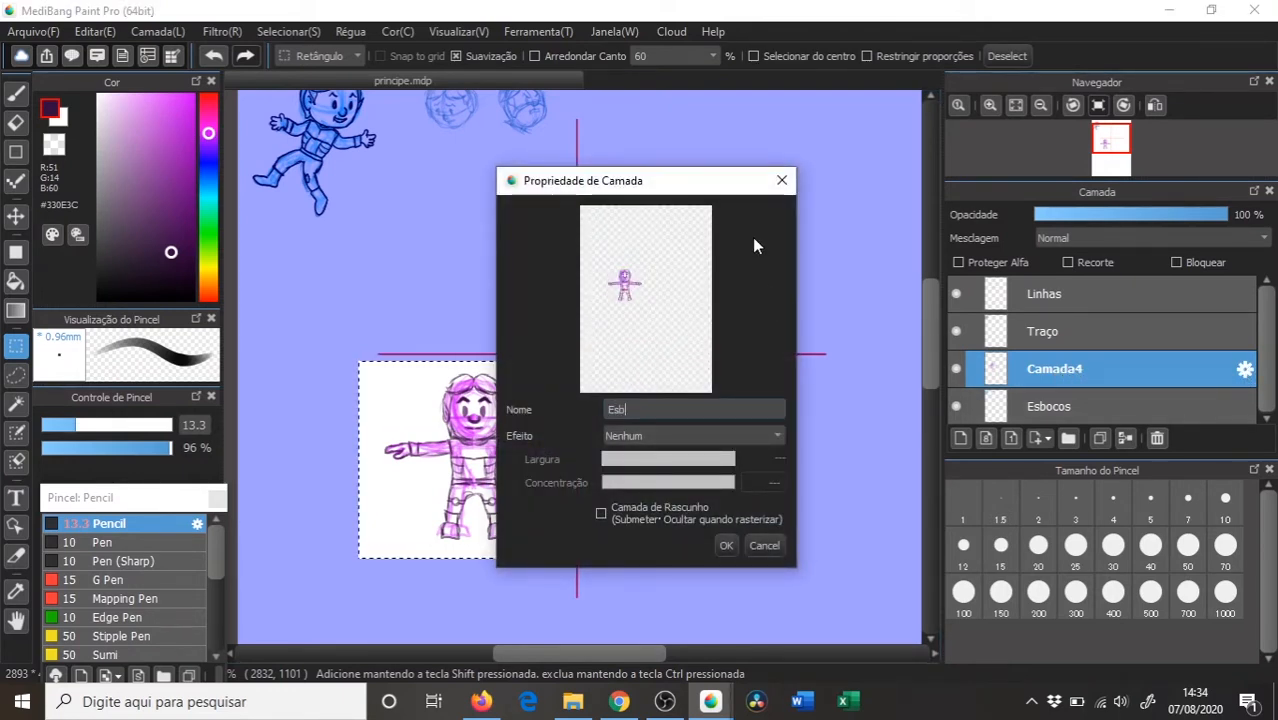
{"action": "type", "text": "Trts"}
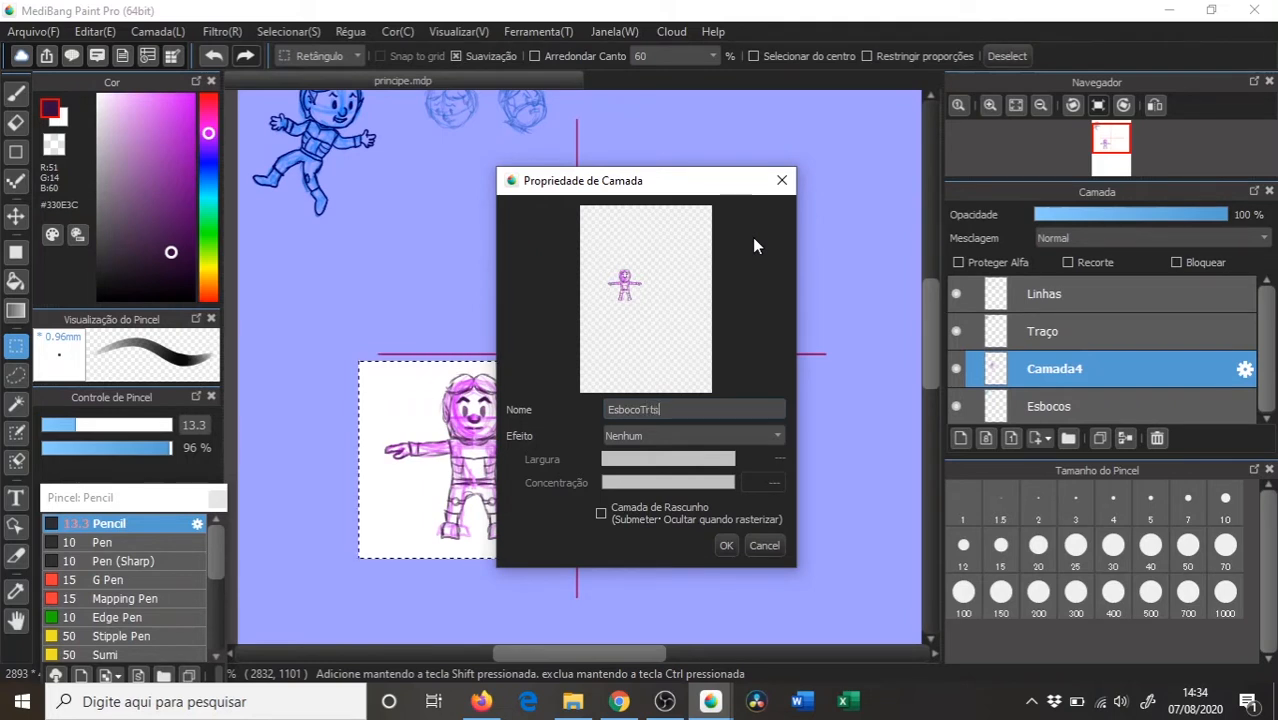
{"action": "key", "text": "BackSpace"}
{"action": "key", "text": "BackSpace"}
{"action": "key", "text": "BackSpace"}
{"action": "key", "text": "BackSpace"}
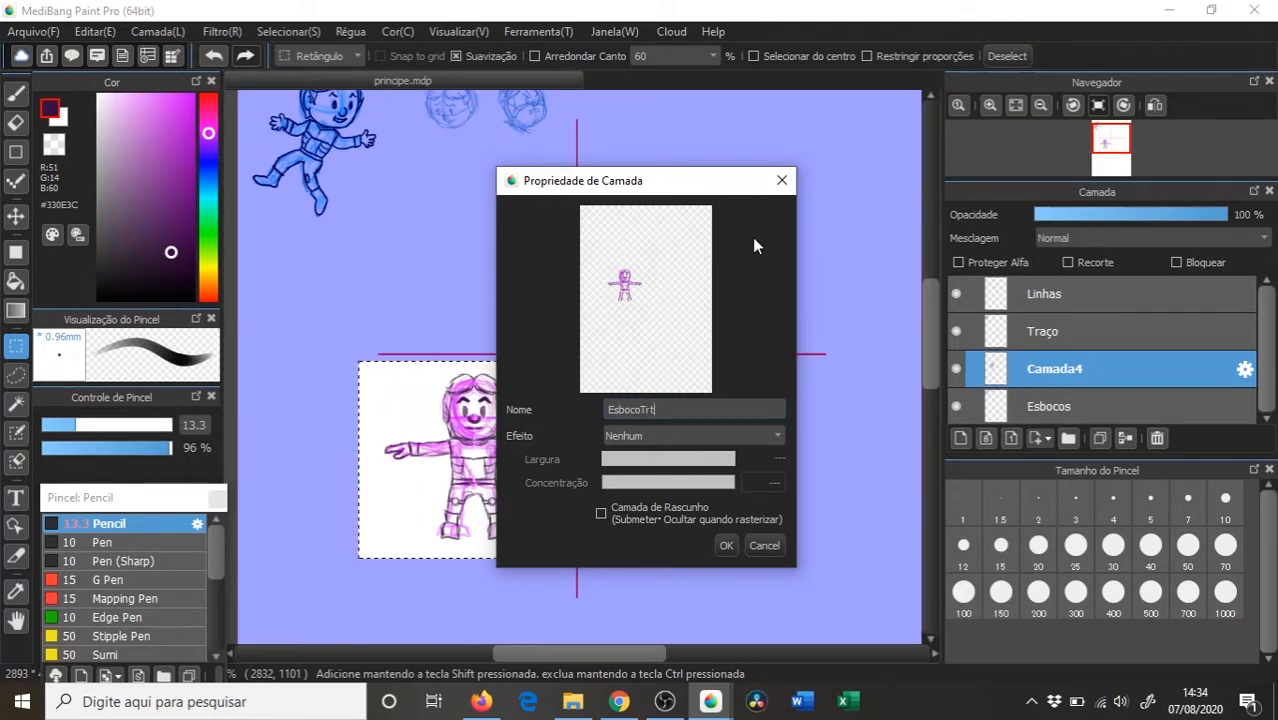
{"action": "type", "text": "O"}
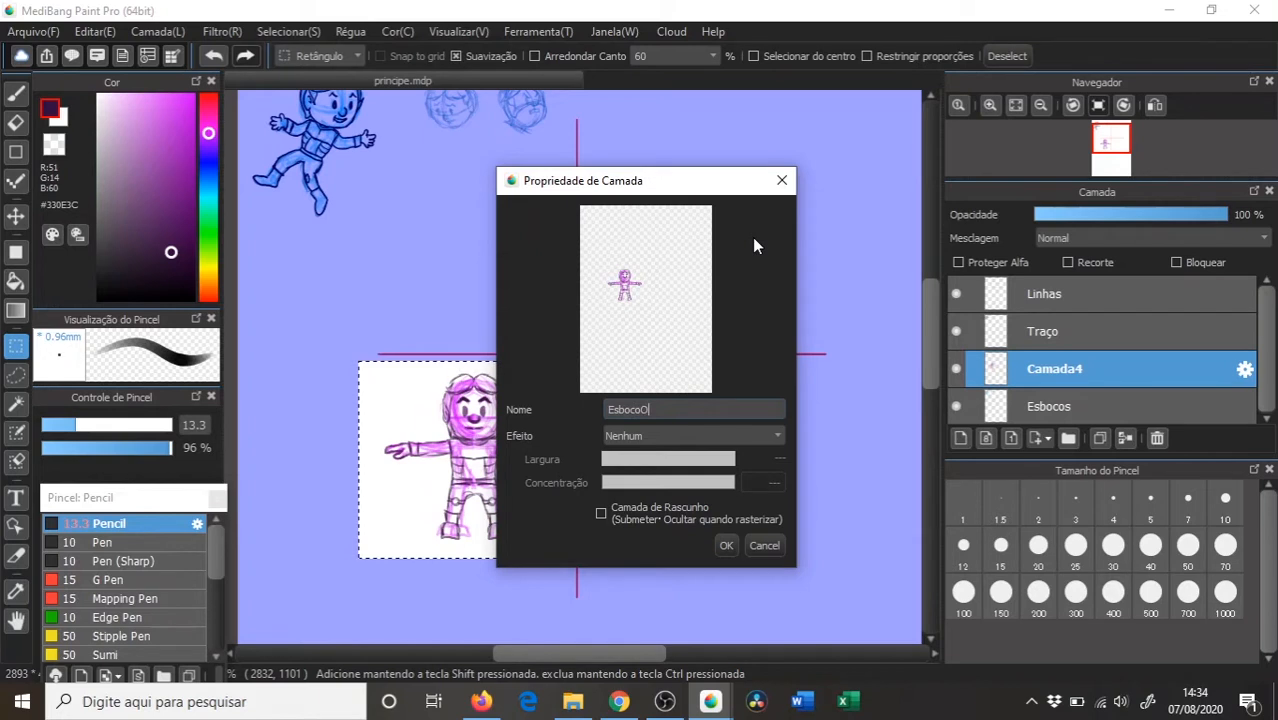
{"action": "type", "text": "rthos"}
{"action": "key", "text": "Return"}
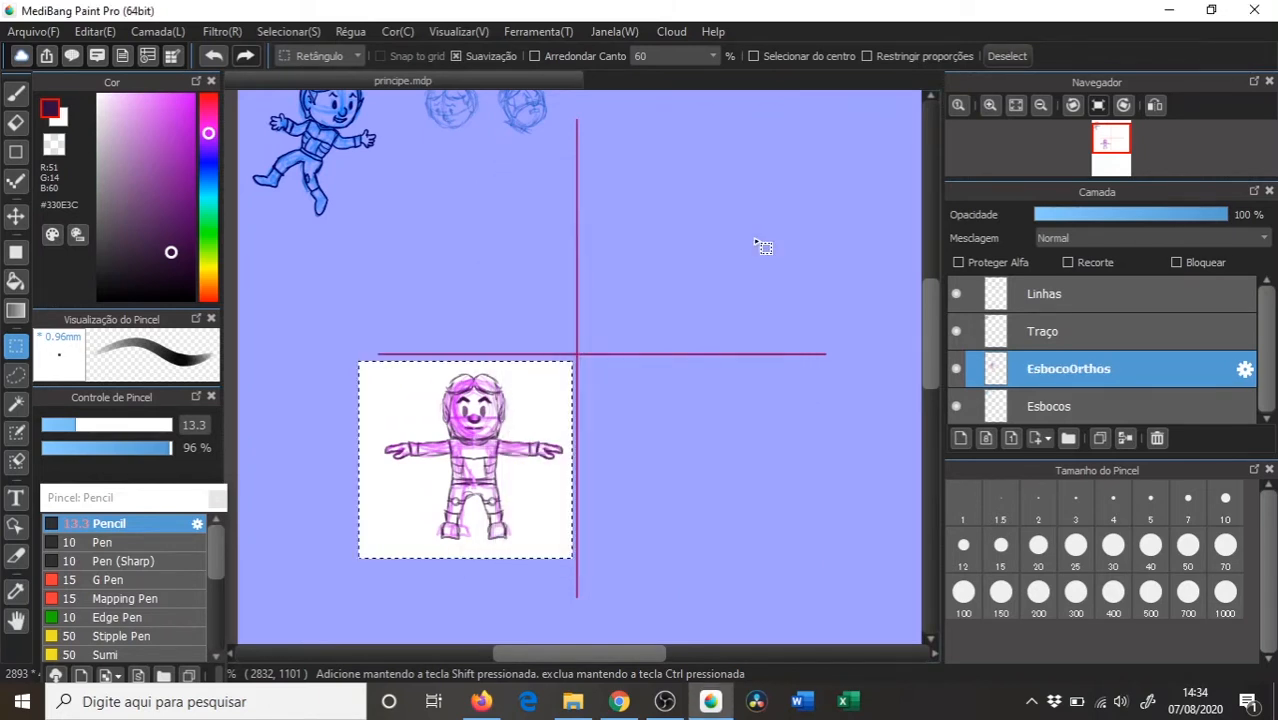
- Clear the selection and move the figure on EsbocoOrthos slightly down and to the left
{"action": "left_click", "coordinate": [423, 487]}
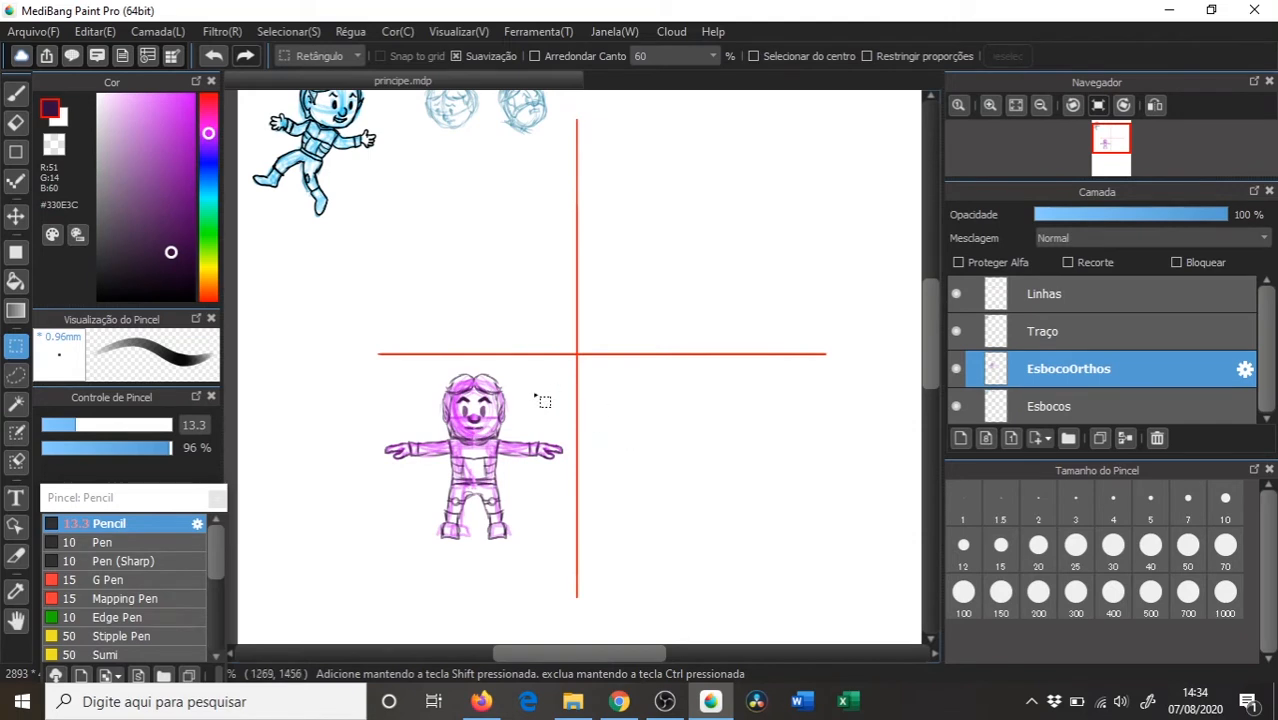
{"action": "key", "text": "v"}
{"action": "left_click_drag", "start_coordinate": [493, 420], "coordinate": [491, 424]}
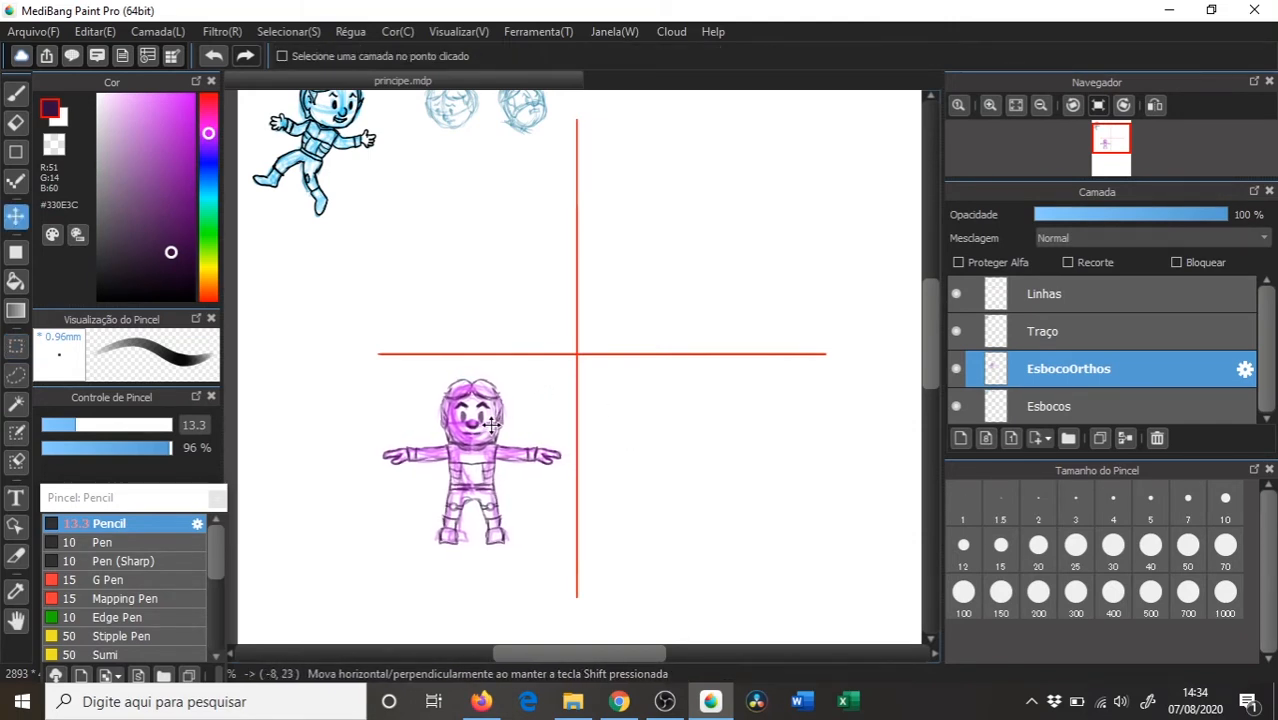
- On the Linhas layer with cross snapping, draw green (#00CE03) horizontal guides across from the top of the head and the chin
{"action": "left_click", "coordinate": [1056, 302]}
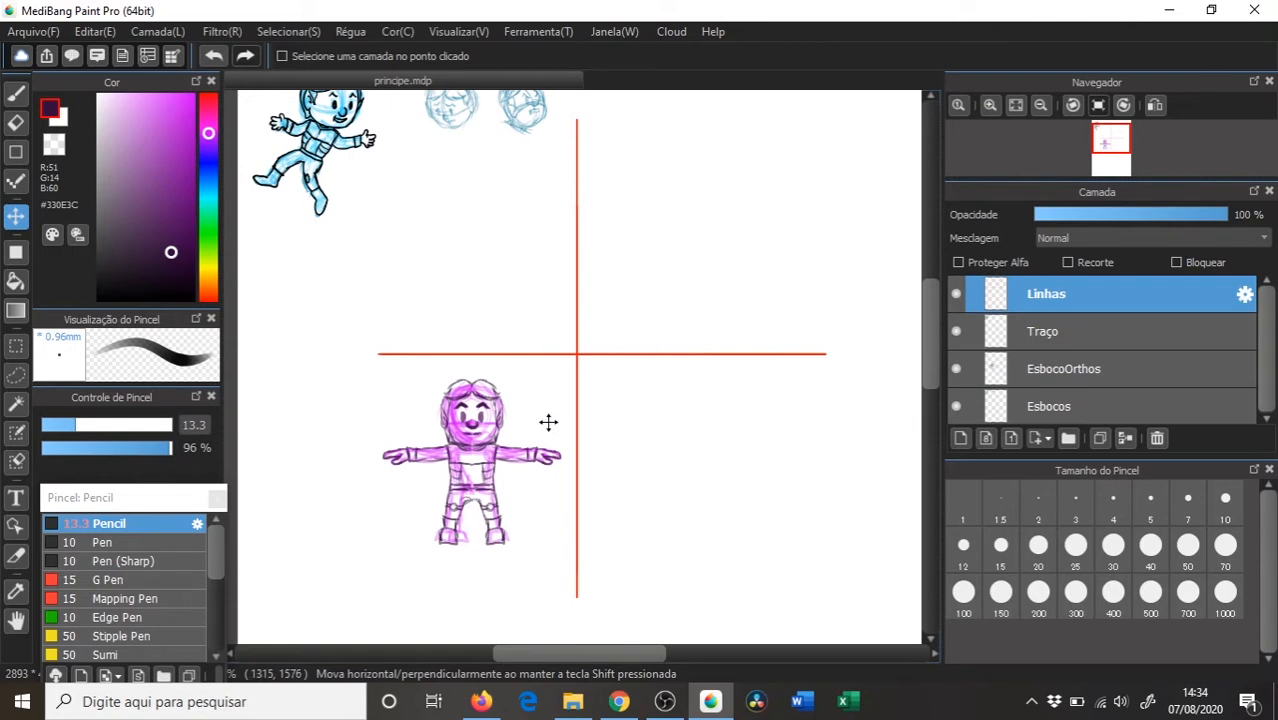
{"action": "scroll", "coordinate": [560, 370], "scroll_direction": "down", "scroll_amount": 2}
{"action": "scroll", "coordinate": [542, 442], "scroll_direction": "up", "scroll_amount": 4}
{"action": "left_click_drag", "start_coordinate": [552, 400], "coordinate": [537, 315]}
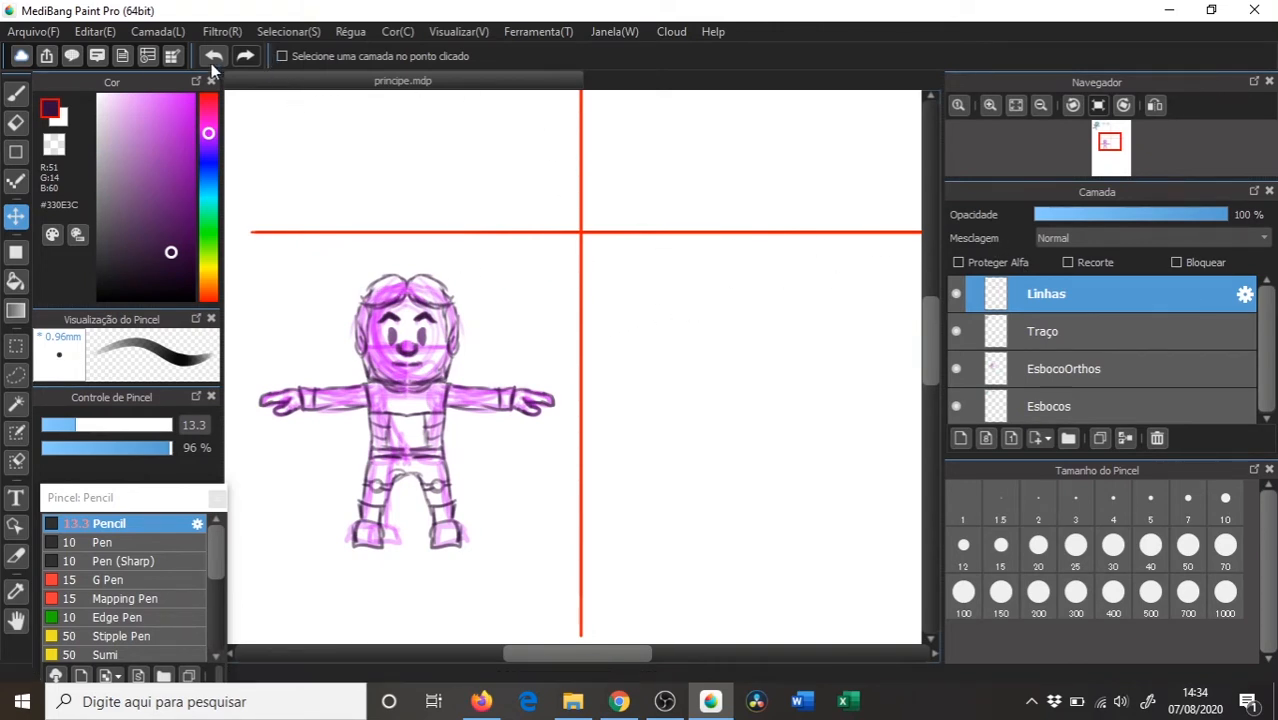
{"action": "left_click", "coordinate": [17, 96]}
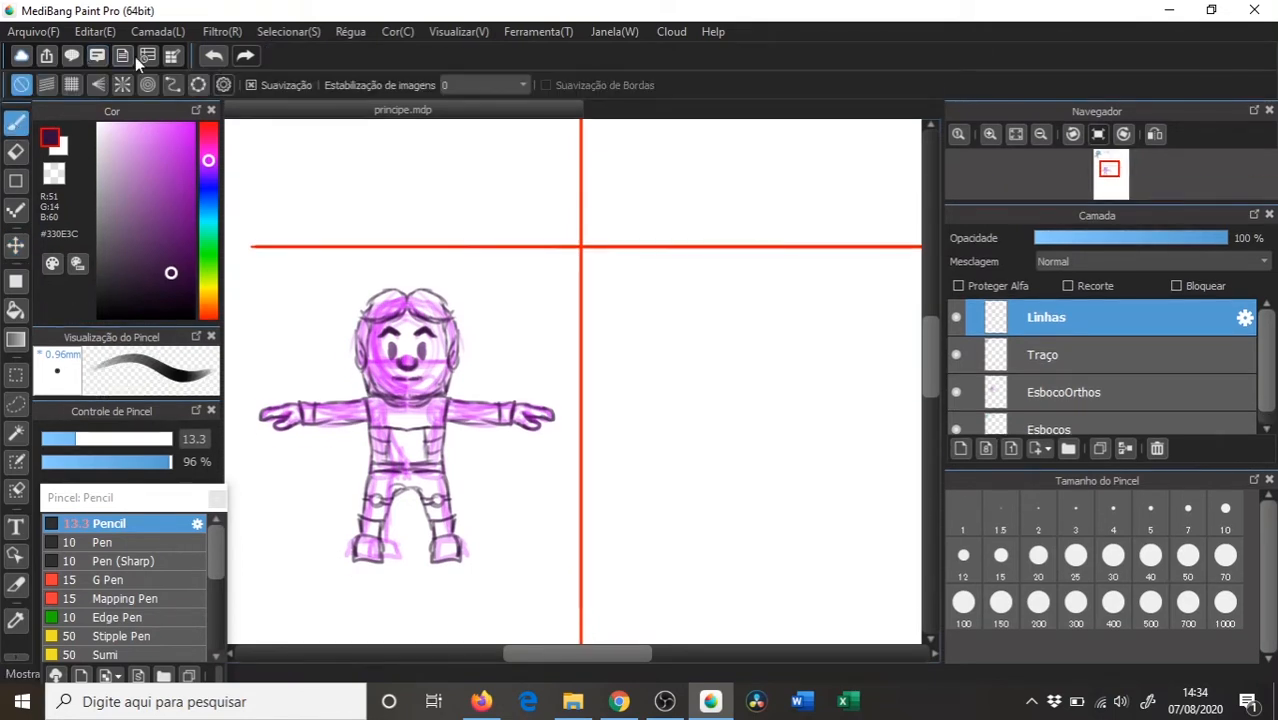
{"action": "left_click", "coordinate": [77, 86]}
{"action": "left_click_drag", "start_coordinate": [211, 158], "coordinate": [211, 253]}
{"action": "mouse_move", "coordinate": [179, 212]}
{"action": "left_mouse_down"}
{"action": "mouse_move", "coordinate": [212, 143]}
{"action": "mouse_move", "coordinate": [214, 163]}
{"action": "left_mouse_up"}
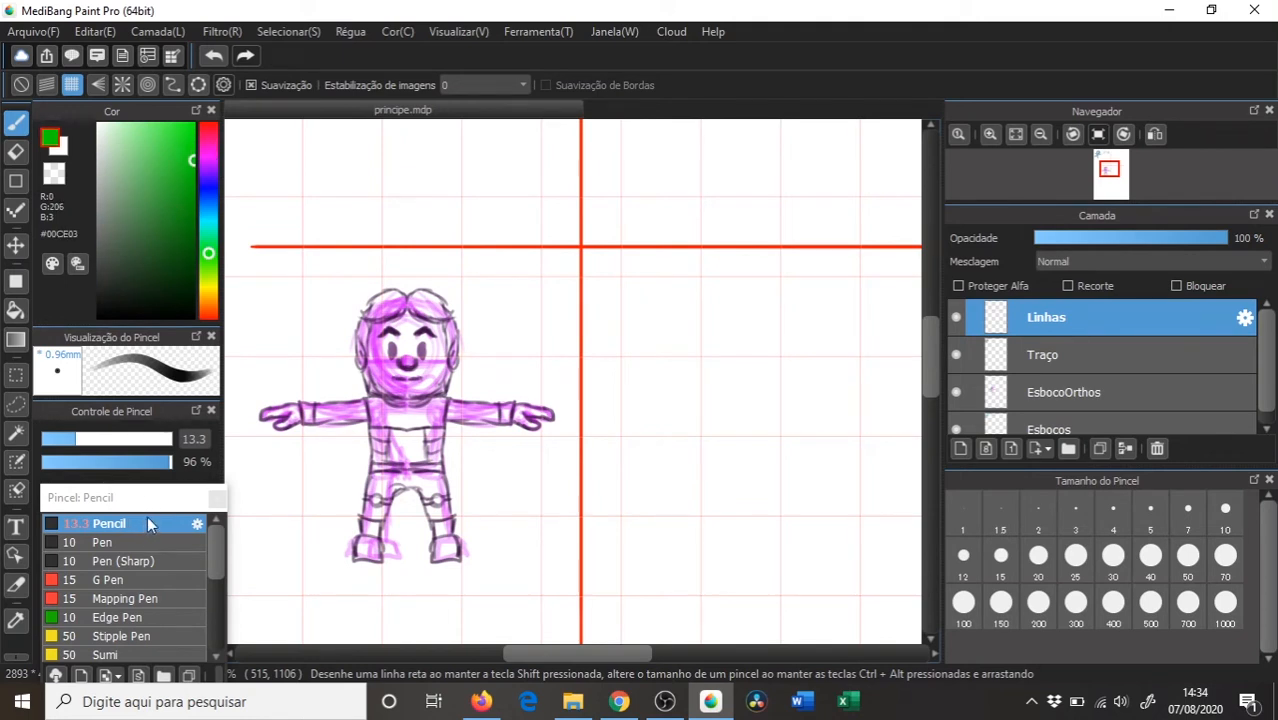
{"action": "mouse_move", "coordinate": [382, 289]}
{"action": "left_mouse_down"}
{"action": "mouse_move", "coordinate": [585, 287]}
{"action": "mouse_move", "coordinate": [910, 309]}
{"action": "left_mouse_up"}
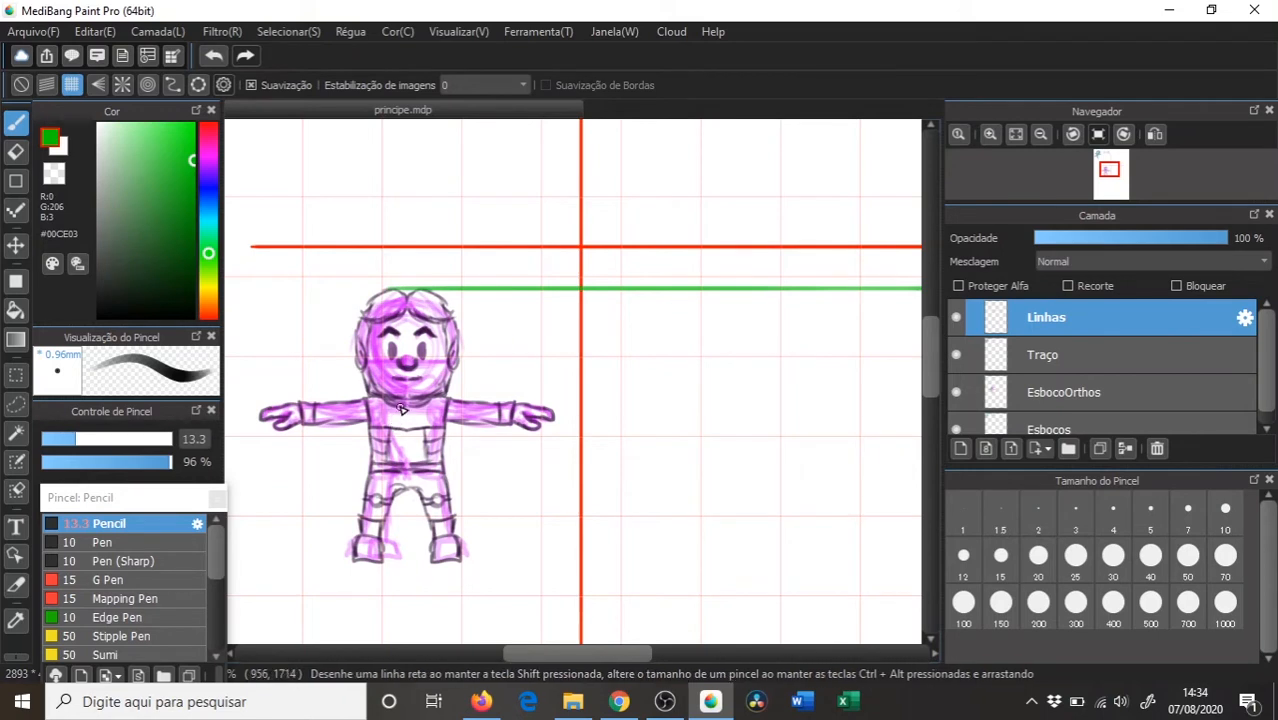
{"action": "mouse_move", "coordinate": [408, 398]}
{"action": "left_mouse_down"}
{"action": "mouse_move", "coordinate": [675, 389]}
{"action": "mouse_move", "coordinate": [913, 414]}
{"action": "left_mouse_up"}
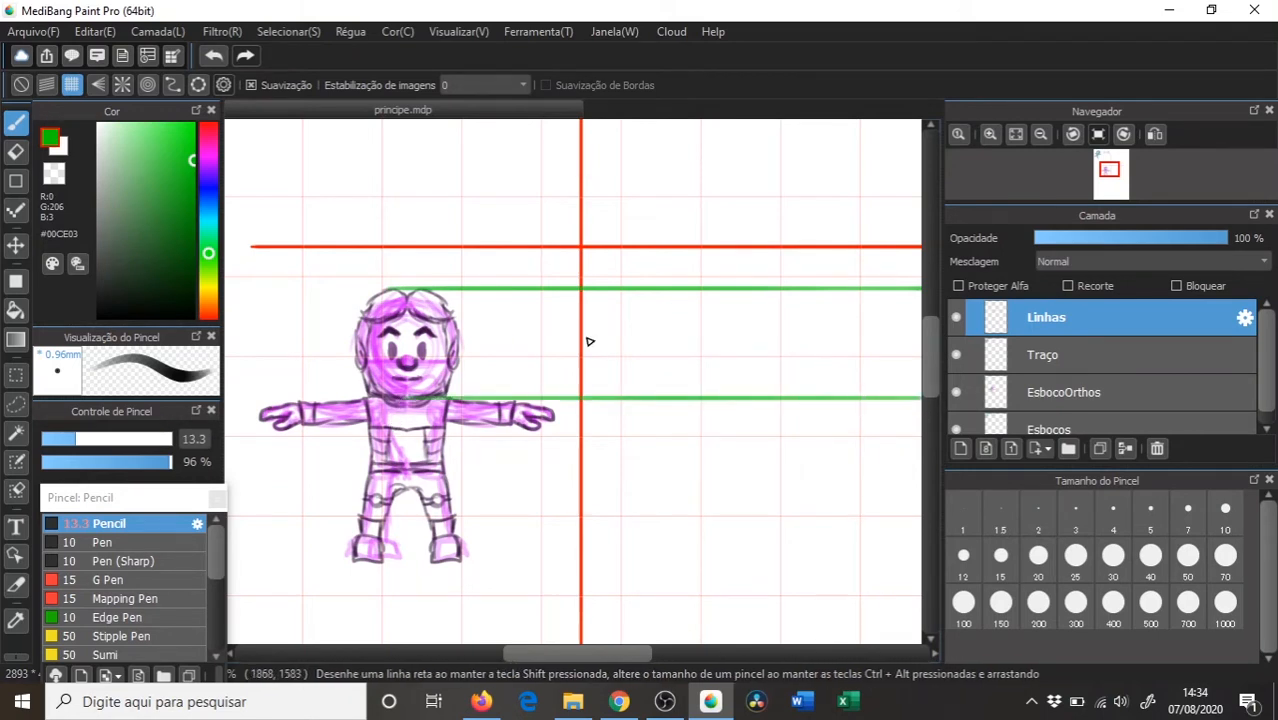
- Add green horizontal guides extending from the waist, boot tops, soles, and the top and bottom of the eyes
{"action": "left_click_drag", "start_coordinate": [440, 466], "coordinate": [919, 457]}
{"action": "mouse_move", "coordinate": [445, 515]}
{"action": "left_mouse_down"}
{"action": "mouse_move", "coordinate": [903, 542]}
{"action": "mouse_move", "coordinate": [918, 515]}
{"action": "left_mouse_up"}
{"action": "left_click_drag", "start_coordinate": [432, 561], "coordinate": [921, 561]}
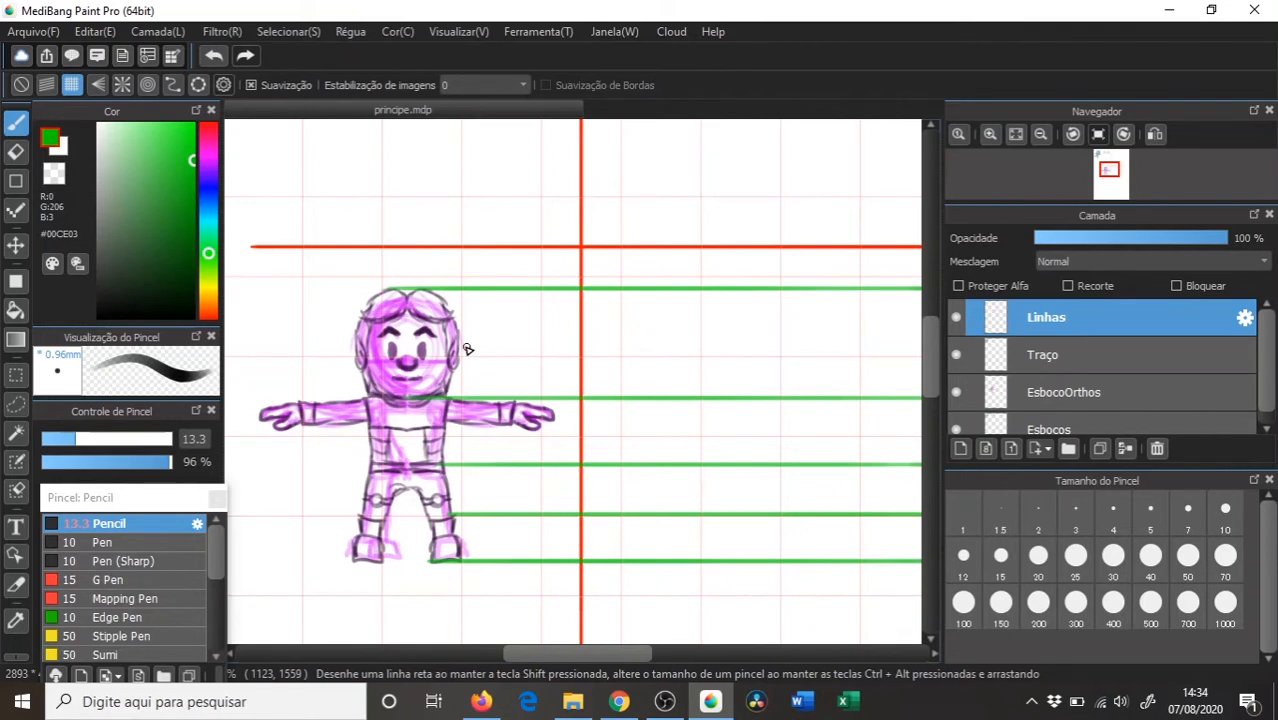
{"action": "mouse_move", "coordinate": [423, 346]}
{"action": "left_mouse_down"}
{"action": "mouse_move", "coordinate": [802, 359]}
{"action": "mouse_move", "coordinate": [940, 383]}
{"action": "left_mouse_up"}
{"action": "left_click_drag", "start_coordinate": [426, 362], "coordinate": [930, 385]}
- Draw two magenta (#CE00BB) horizontal guides across from the base of the nose and the mouth, redrawing the mouth guide slightly lower
{"action": "left_click_drag", "start_coordinate": [208, 170], "coordinate": [208, 152]}
{"action": "left_click_drag", "start_coordinate": [405, 372], "coordinate": [928, 420]}
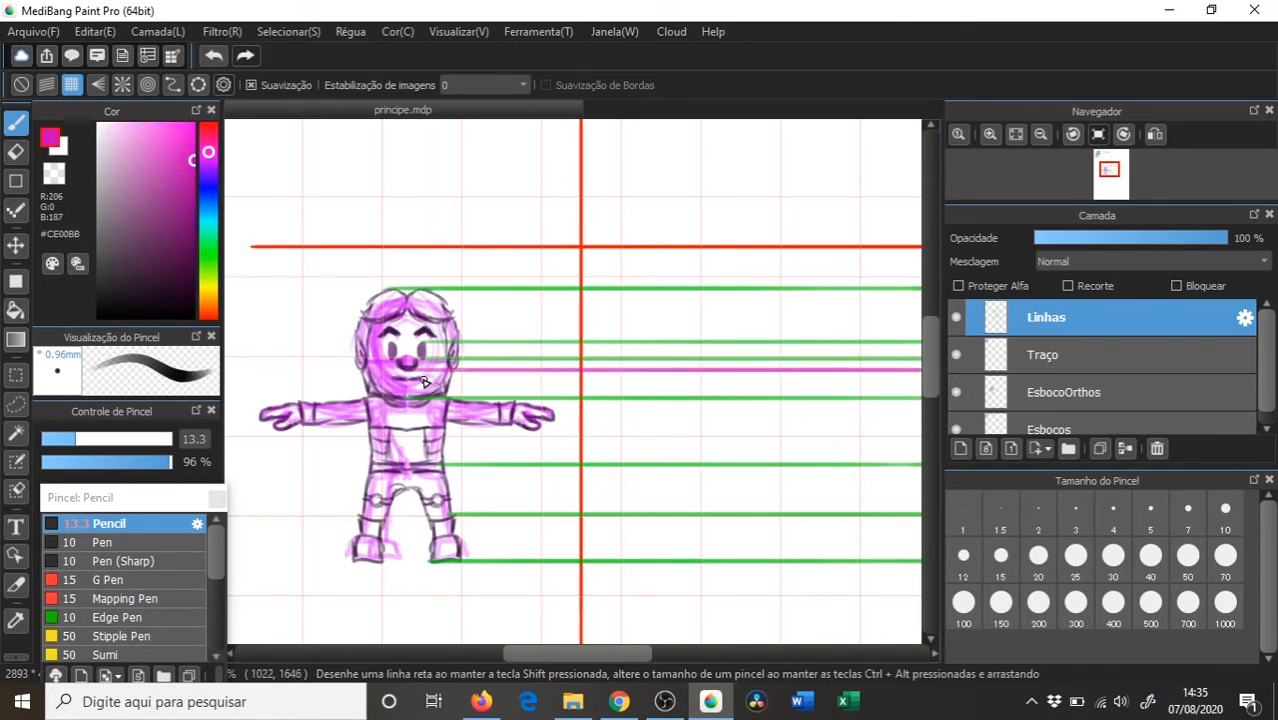
{"action": "left_click_drag", "start_coordinate": [418, 381], "coordinate": [924, 428]}
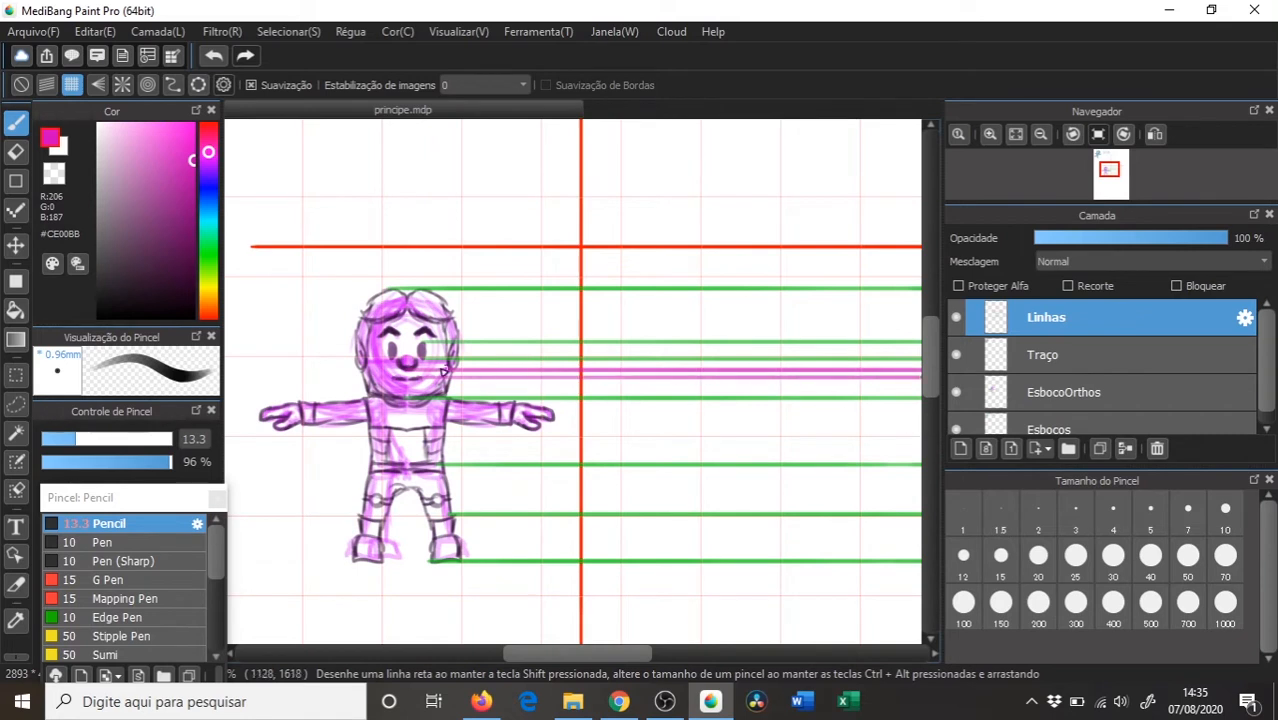
{"action": "key", "text": "ctrl+z"}
{"action": "mouse_move", "coordinate": [424, 383]}
{"action": "left_mouse_down"}
{"action": "mouse_move", "coordinate": [711, 395]}
{"action": "mouse_move", "coordinate": [919, 428]}
{"action": "left_mouse_up"}
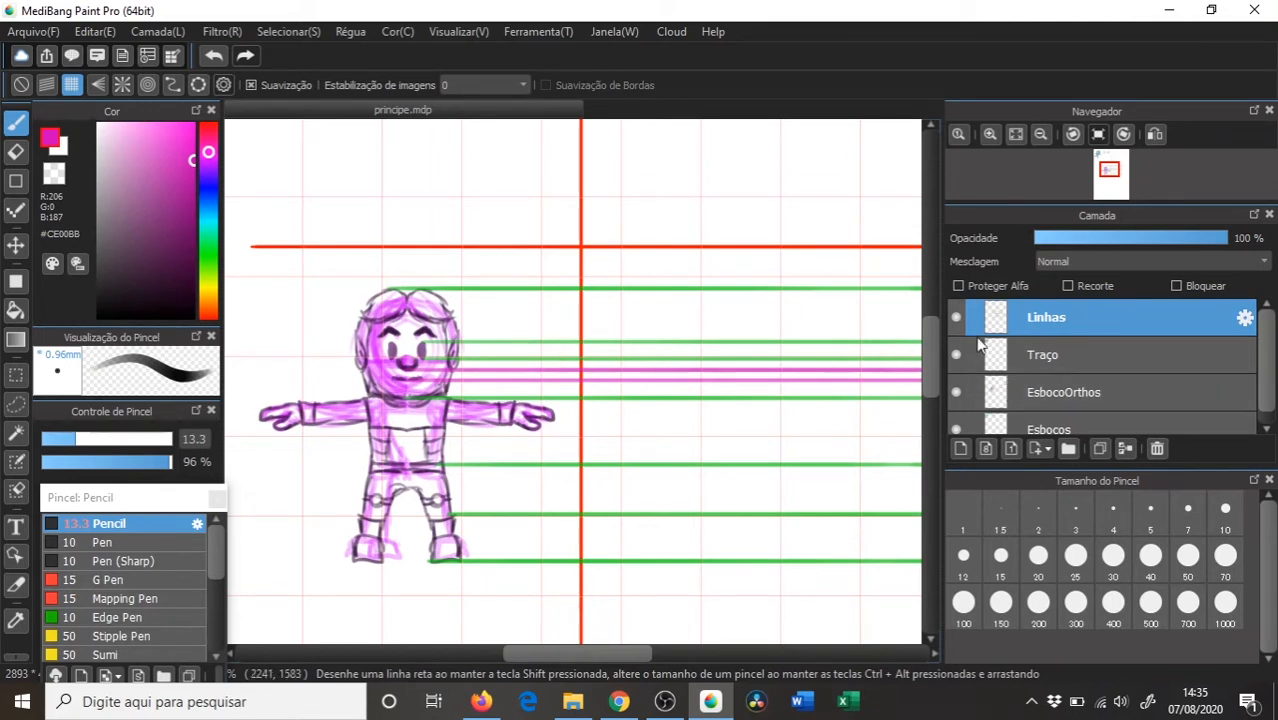
- On EsbocoOrthos with snapping off, sketch the rounded side-view head outline in light blue (#0DBCEC) between the head-top and chin guides
{"action": "left_click", "coordinate": [1065, 389]}
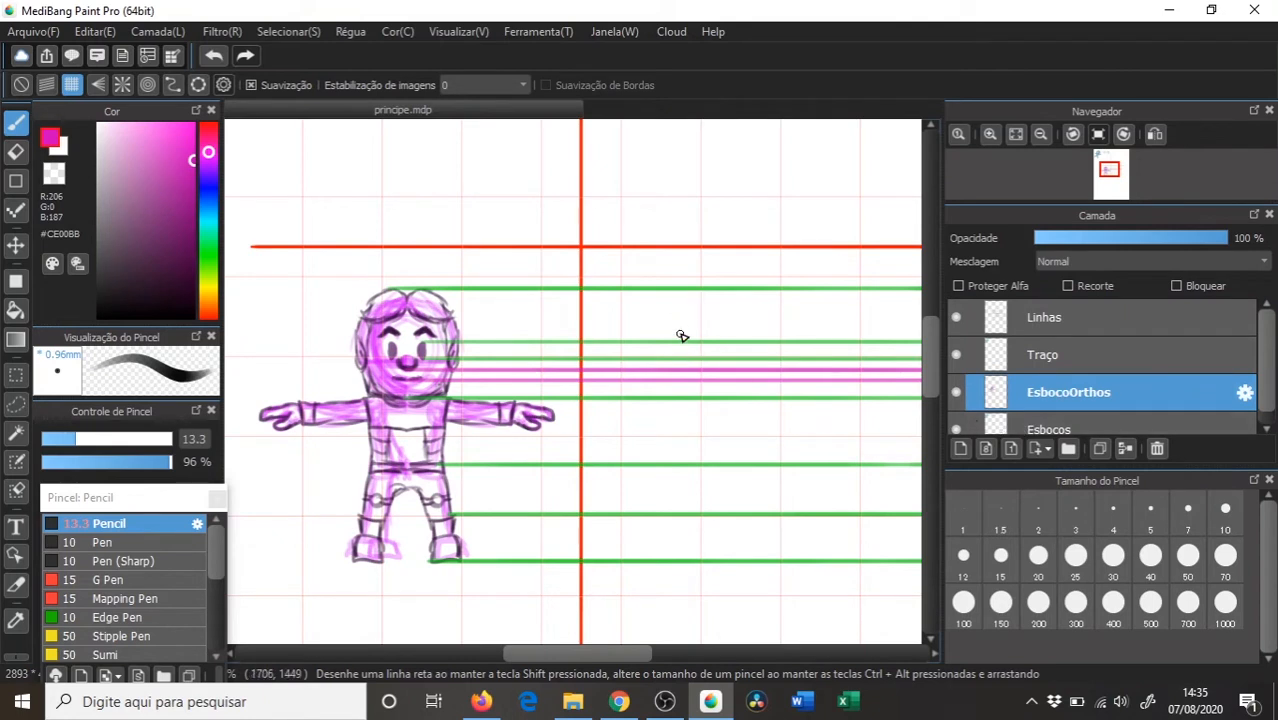
{"action": "left_click", "coordinate": [23, 84]}
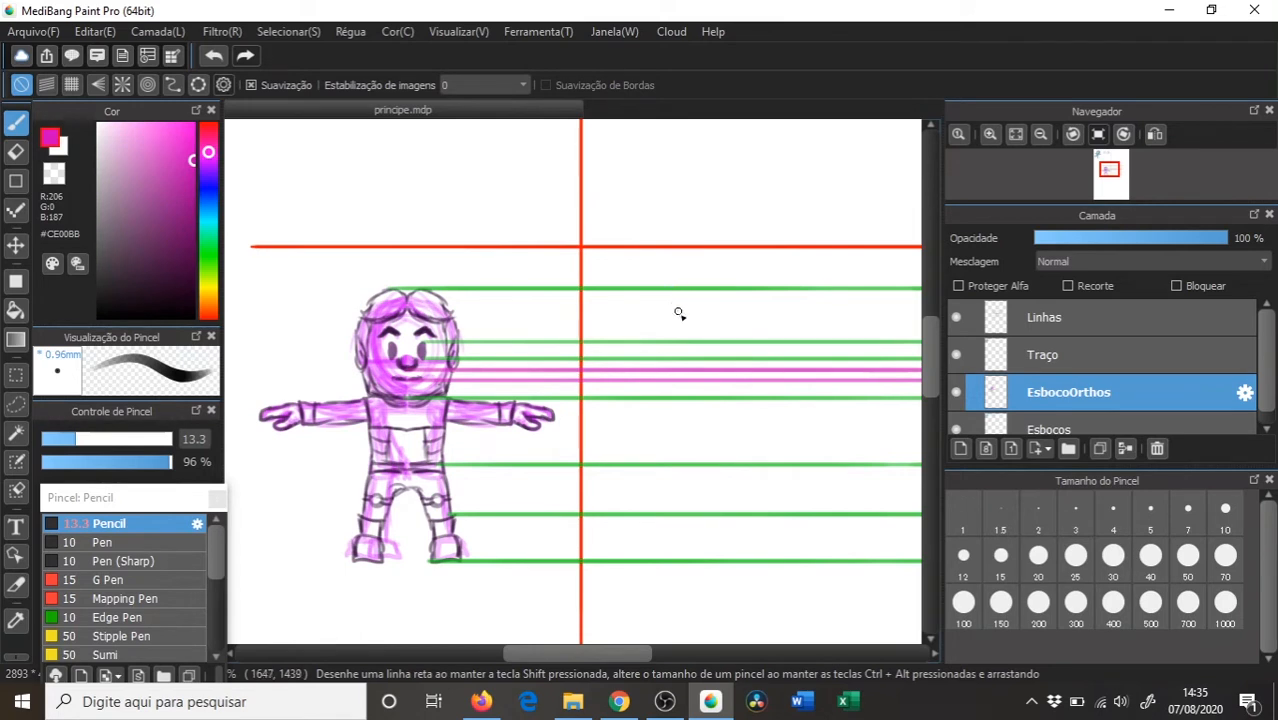
{"action": "left_click_drag", "start_coordinate": [679, 314], "coordinate": [682, 274]}
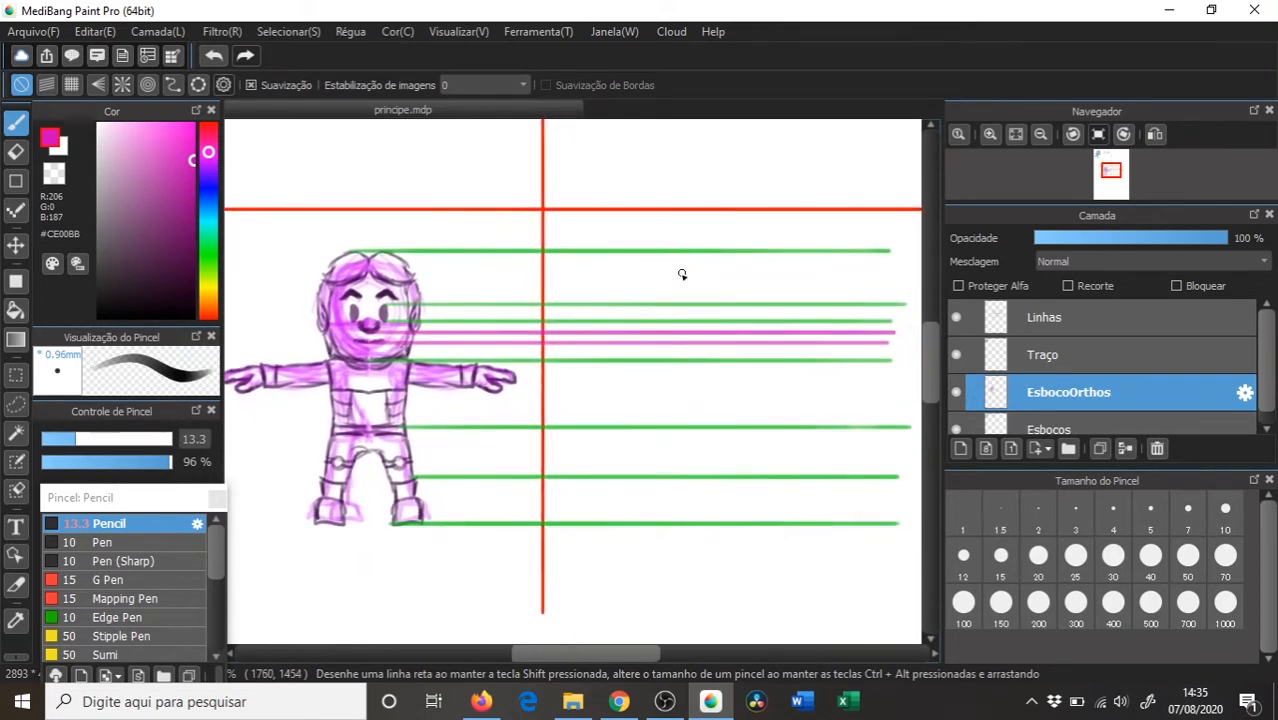
{"action": "mouse_move", "coordinate": [210, 165]}
{"action": "left_mouse_down"}
{"action": "mouse_move", "coordinate": [219, 226]}
{"action": "mouse_move", "coordinate": [189, 138]}
{"action": "left_mouse_up"}
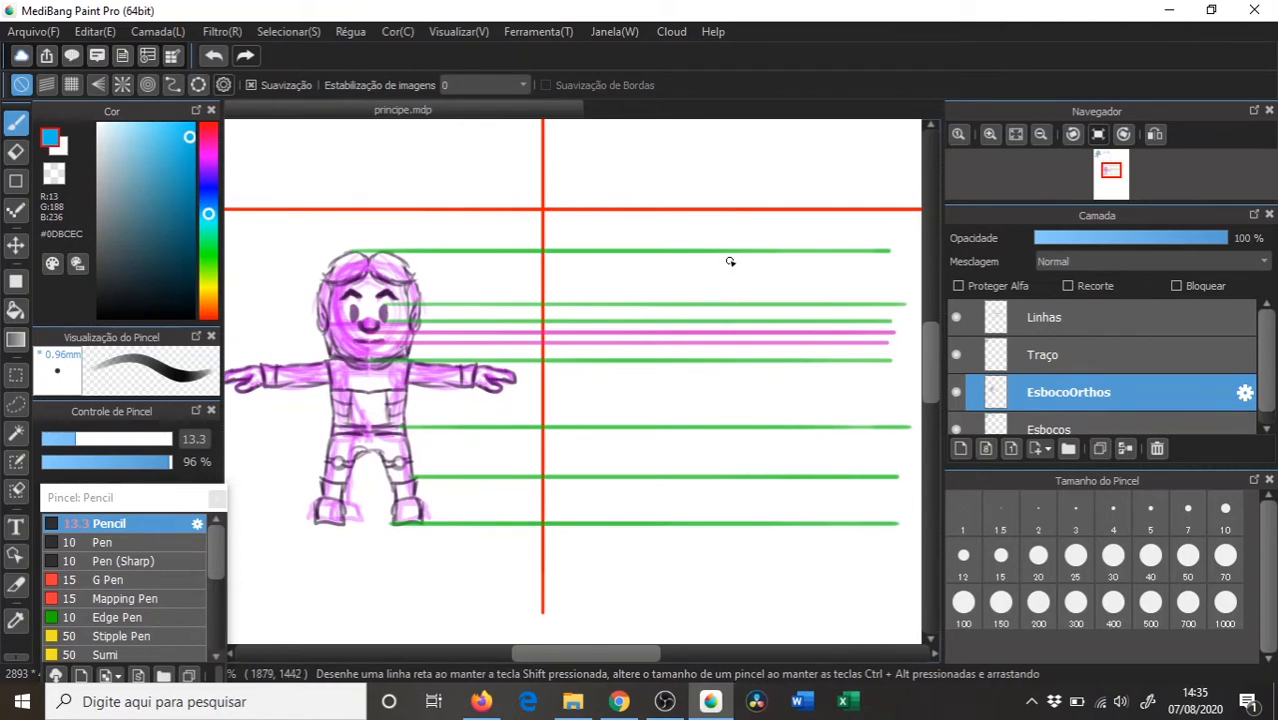
{"action": "mouse_move", "coordinate": [678, 270]}
{"action": "left_mouse_down"}
{"action": "mouse_move", "coordinate": [713, 270]}
{"action": "mouse_move", "coordinate": [678, 278]}
{"action": "mouse_move", "coordinate": [678, 328]}
{"action": "left_mouse_up"}
{"action": "mouse_move", "coordinate": [695, 273]}
{"action": "left_mouse_down"}
{"action": "mouse_move", "coordinate": [689, 339]}
{"action": "mouse_move", "coordinate": [671, 318]}
{"action": "mouse_move", "coordinate": [688, 350]}
{"action": "mouse_move", "coordinate": [669, 323]}
{"action": "mouse_move", "coordinate": [708, 353]}
{"action": "mouse_move", "coordinate": [748, 335]}
{"action": "mouse_move", "coordinate": [737, 349]}
{"action": "mouse_move", "coordinate": [750, 308]}
{"action": "left_mouse_up"}
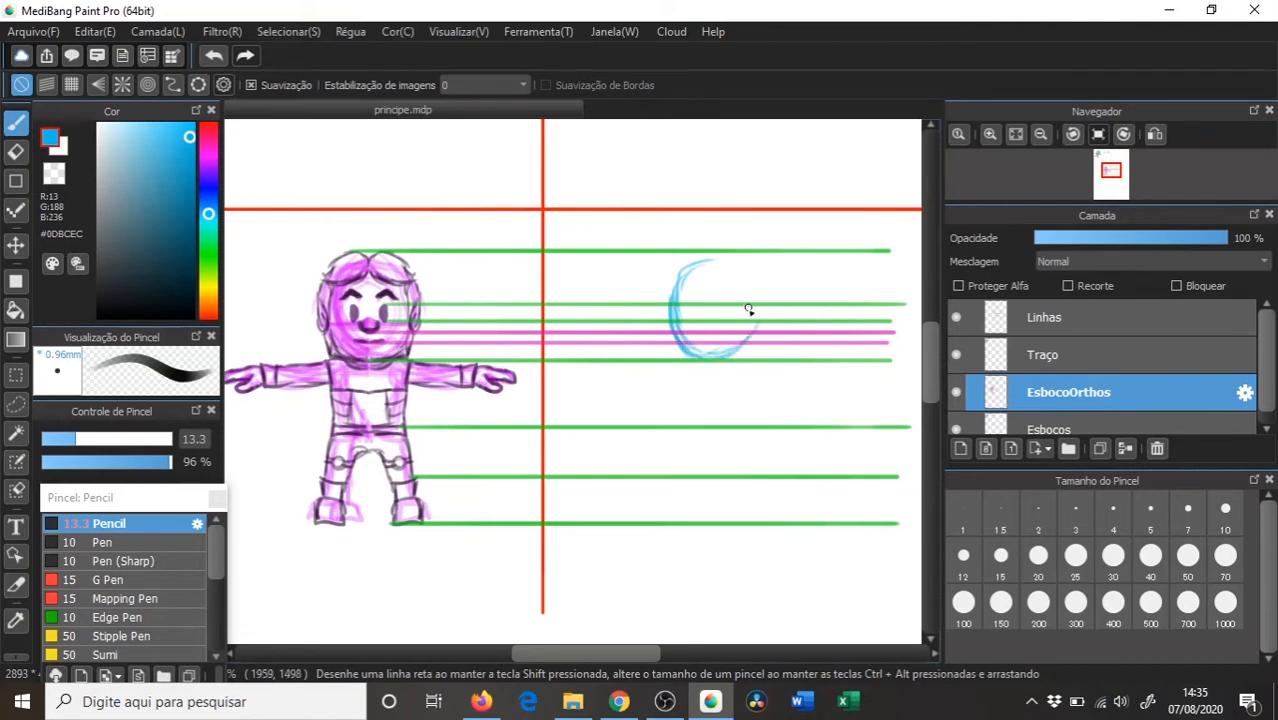
{"action": "mouse_move", "coordinate": [685, 262]}
{"action": "left_mouse_down"}
{"action": "mouse_move", "coordinate": [753, 272]}
{"action": "mouse_move", "coordinate": [710, 258]}
{"action": "mouse_move", "coordinate": [750, 296]}
{"action": "mouse_move", "coordinate": [742, 260]}
{"action": "mouse_move", "coordinate": [759, 320]}
{"action": "left_mouse_up"}
- Sketch the side-view head's hair with a front quiff, sideburn and nape, and mark the eye between the two eye guides
{"action": "mouse_move", "coordinate": [687, 272]}
{"action": "left_mouse_down"}
{"action": "mouse_move", "coordinate": [679, 265]}
{"action": "mouse_move", "coordinate": [737, 294]}
{"action": "left_mouse_up"}
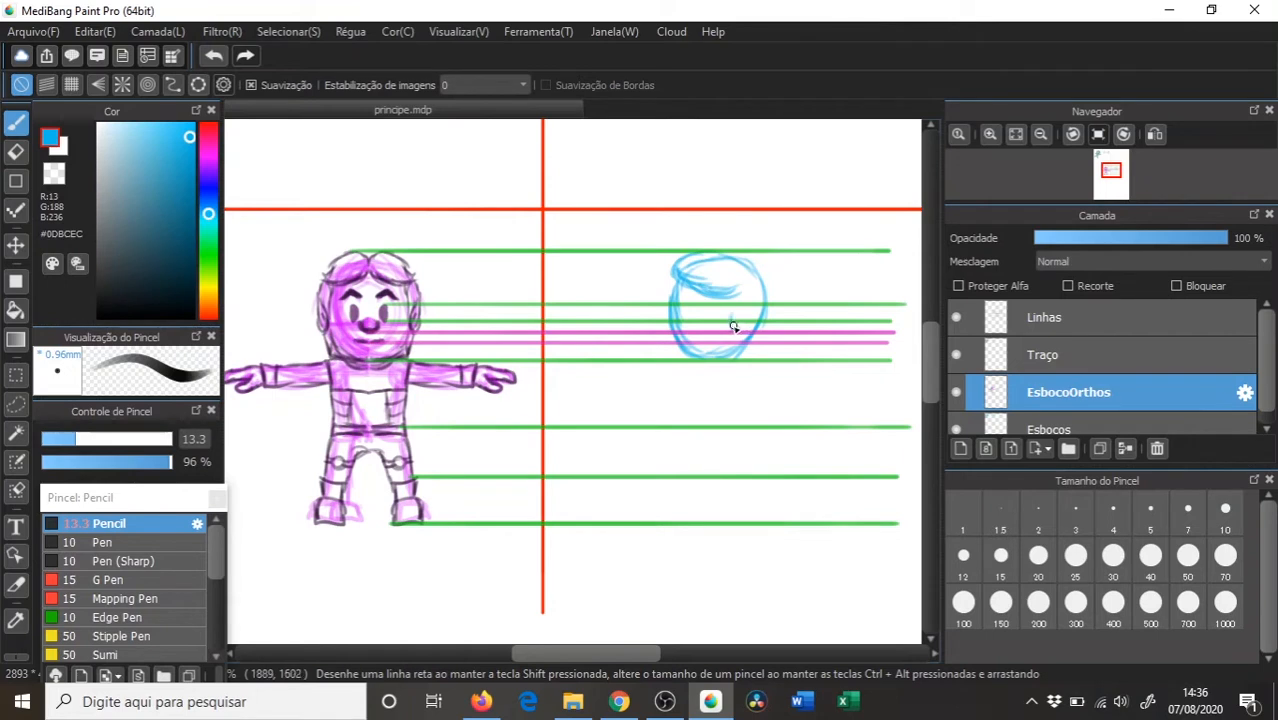
{"action": "mouse_move", "coordinate": [729, 303]}
{"action": "left_mouse_down"}
{"action": "mouse_move", "coordinate": [716, 321]}
{"action": "mouse_move", "coordinate": [737, 328]}
{"action": "mouse_move", "coordinate": [714, 322]}
{"action": "left_mouse_up"}
{"action": "key", "text": "ctrl+z"}
{"action": "key", "text": "ctrl+z"}
{"action": "mouse_move", "coordinate": [674, 266]}
{"action": "left_mouse_down"}
{"action": "mouse_move", "coordinate": [703, 288]}
{"action": "mouse_move", "coordinate": [687, 287]}
{"action": "mouse_move", "coordinate": [740, 276]}
{"action": "mouse_move", "coordinate": [678, 252]}
{"action": "mouse_move", "coordinate": [679, 280]}
{"action": "mouse_move", "coordinate": [709, 262]}
{"action": "mouse_move", "coordinate": [742, 273]}
{"action": "mouse_move", "coordinate": [764, 298]}
{"action": "mouse_move", "coordinate": [738, 349]}
{"action": "left_mouse_up"}
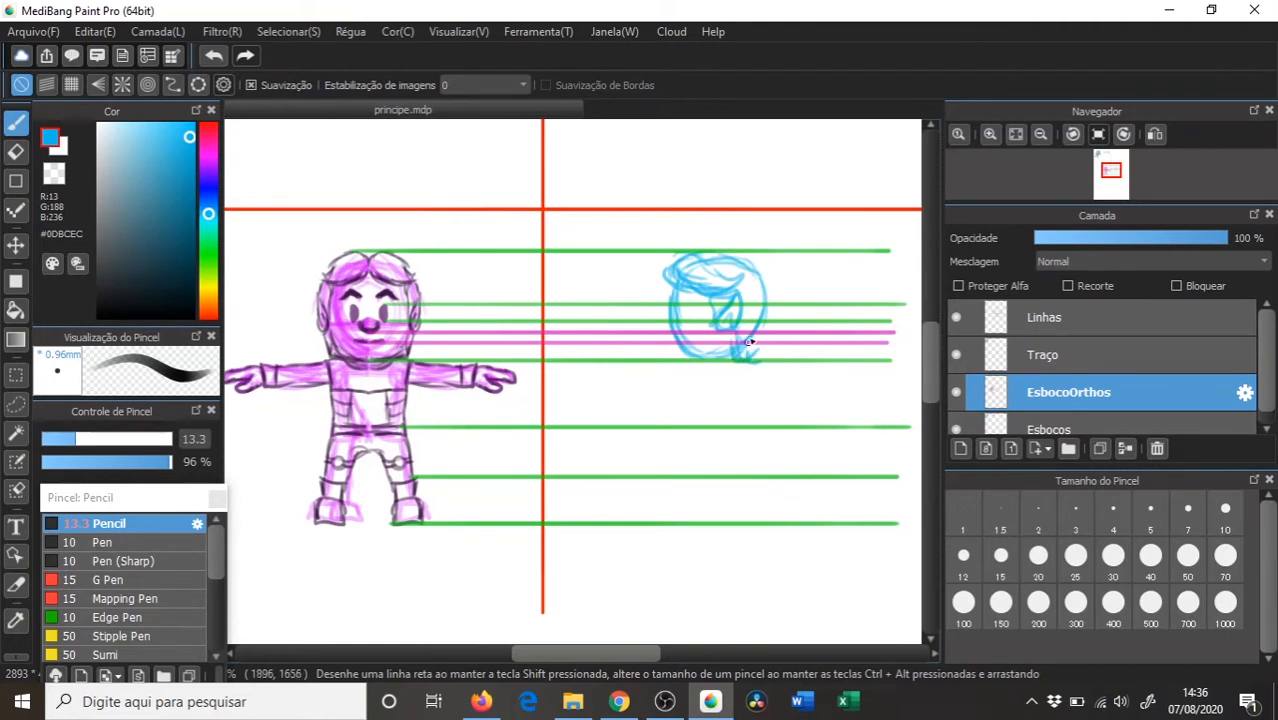
{"action": "mouse_move", "coordinate": [761, 294]}
{"action": "left_mouse_down"}
{"action": "mouse_move", "coordinate": [742, 265]}
{"action": "mouse_move", "coordinate": [700, 296]}
{"action": "mouse_move", "coordinate": [678, 348]}
{"action": "mouse_move", "coordinate": [680, 333]}
{"action": "mouse_move", "coordinate": [779, 291]}
{"action": "left_mouse_up"}
{"action": "key", "text": "Tab"}
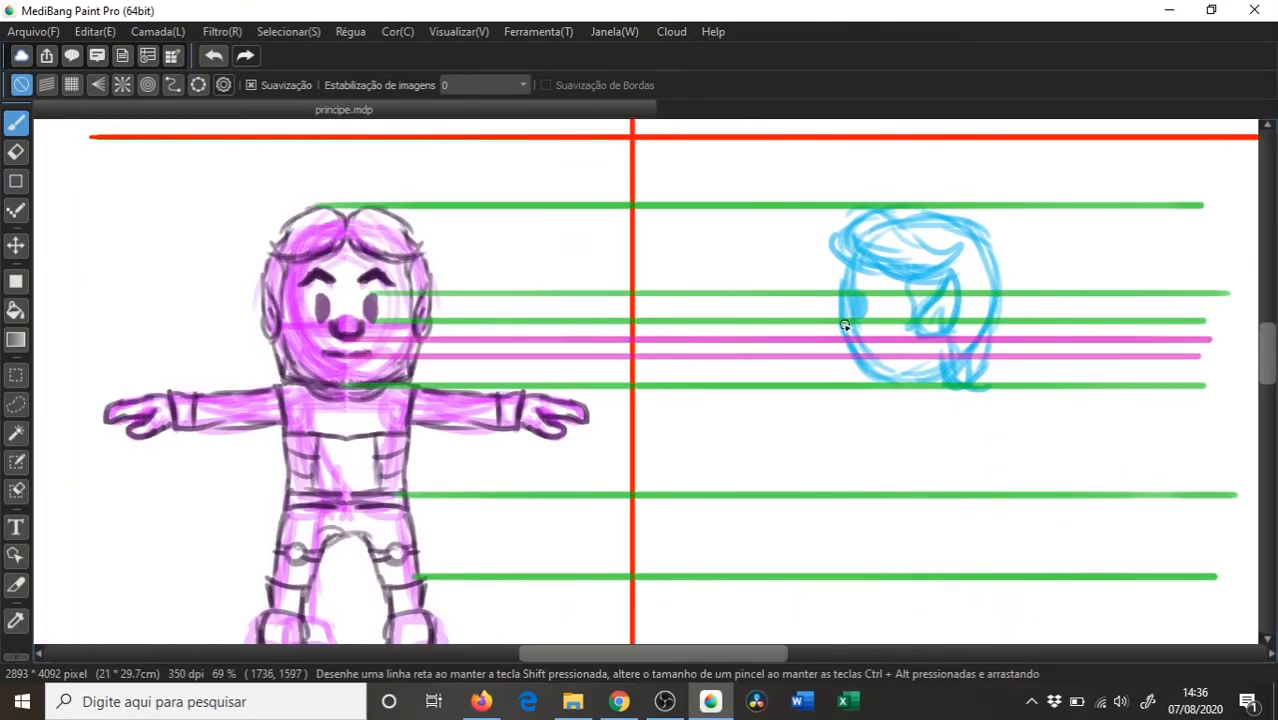
- Sketch the side-view nose above the upper magenta guide, mark the mouth at the lower one, and add the eyebrow and firmer head lines
{"action": "mouse_move", "coordinate": [846, 324]}
{"action": "left_mouse_down"}
{"action": "mouse_move", "coordinate": [836, 337]}
{"action": "mouse_move", "coordinate": [890, 346]}
{"action": "mouse_move", "coordinate": [849, 350]}
{"action": "left_mouse_up"}
{"action": "key", "text": "e"}
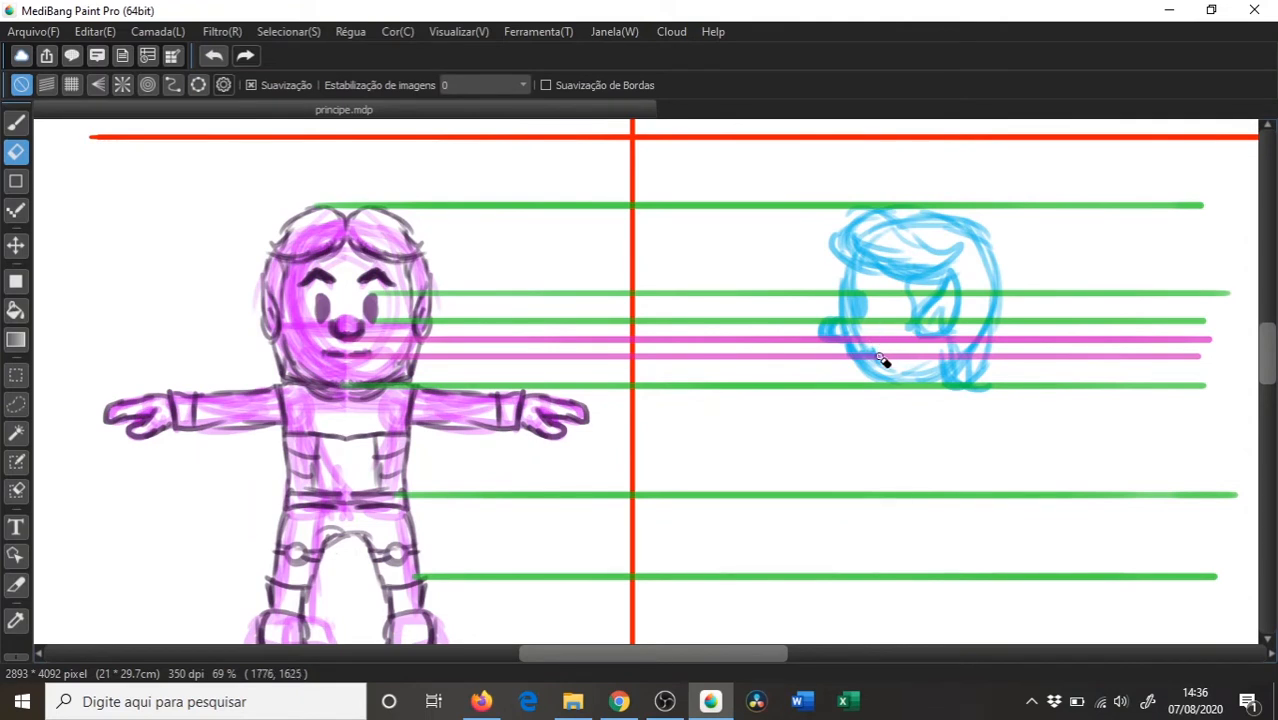
{"action": "key", "text": "b"}
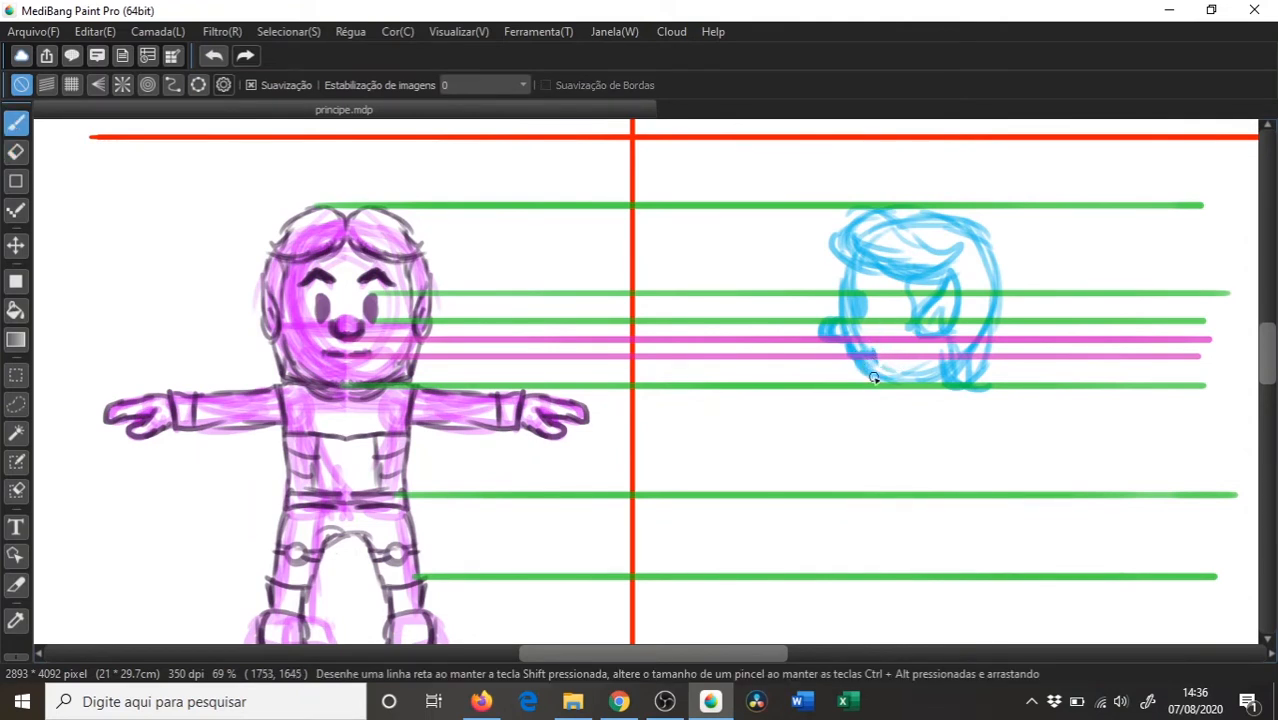
{"action": "mouse_move", "coordinate": [885, 377]}
{"action": "left_mouse_down"}
{"action": "mouse_move", "coordinate": [927, 371]}
{"action": "mouse_move", "coordinate": [942, 352]}
{"action": "left_mouse_up"}
{"action": "left_click_drag", "start_coordinate": [855, 251], "coordinate": [845, 286]}
{"action": "left_click_drag", "start_coordinate": [884, 219], "coordinate": [965, 230]}
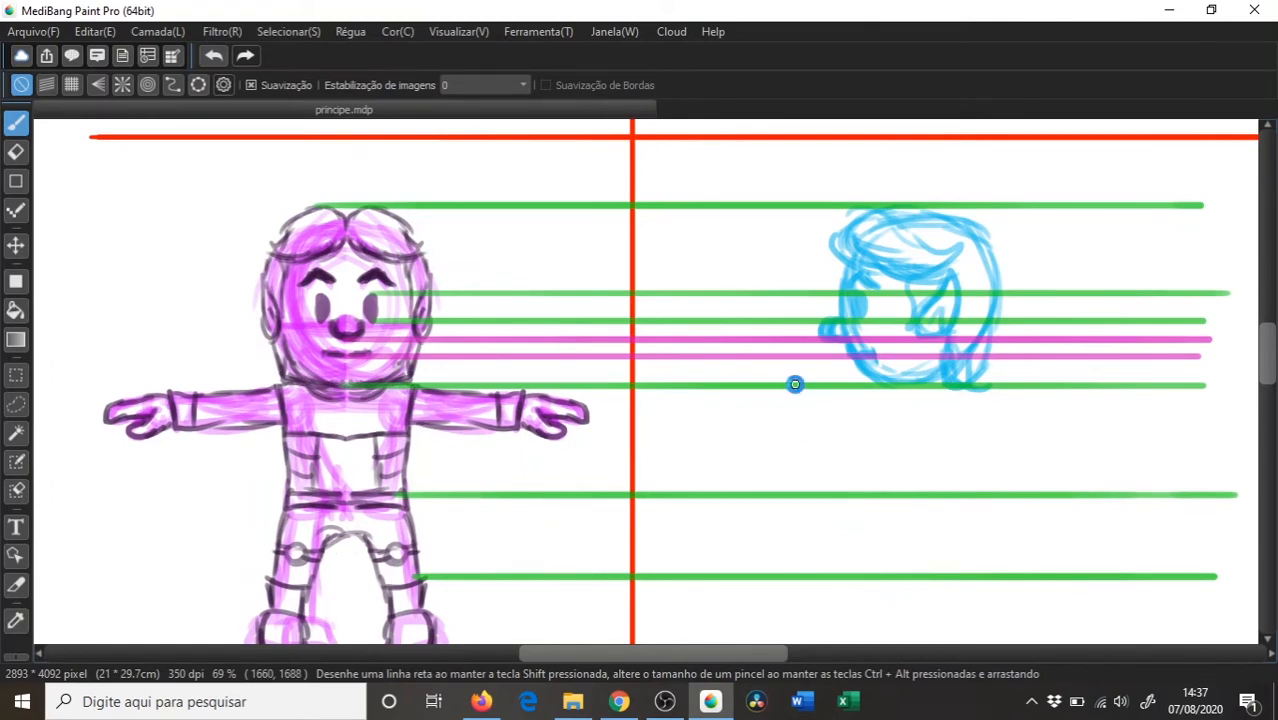
- On the Linhas layer with grid snapping, draw a darker blue (#0095BE) horizontal guide across from the underside of the arm, redrawing it once
{"action": "key", "text": "Tab"}
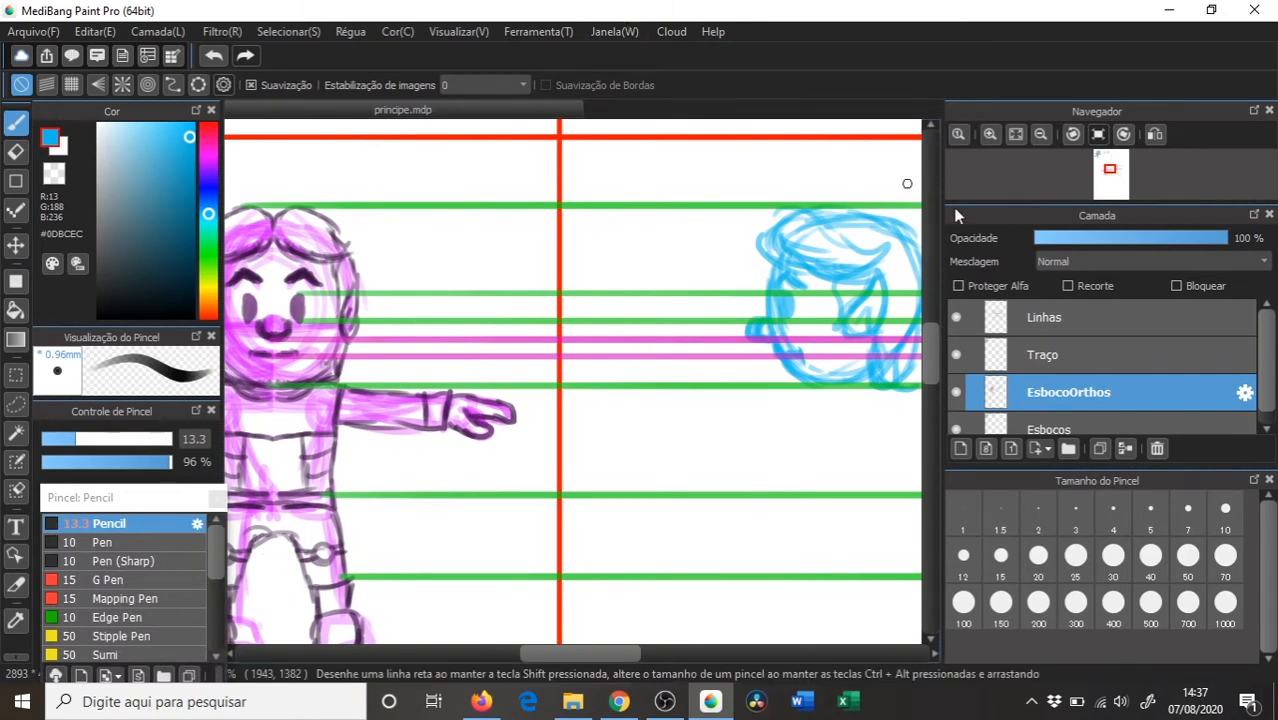
{"action": "double_click", "coordinate": [1057, 318]}
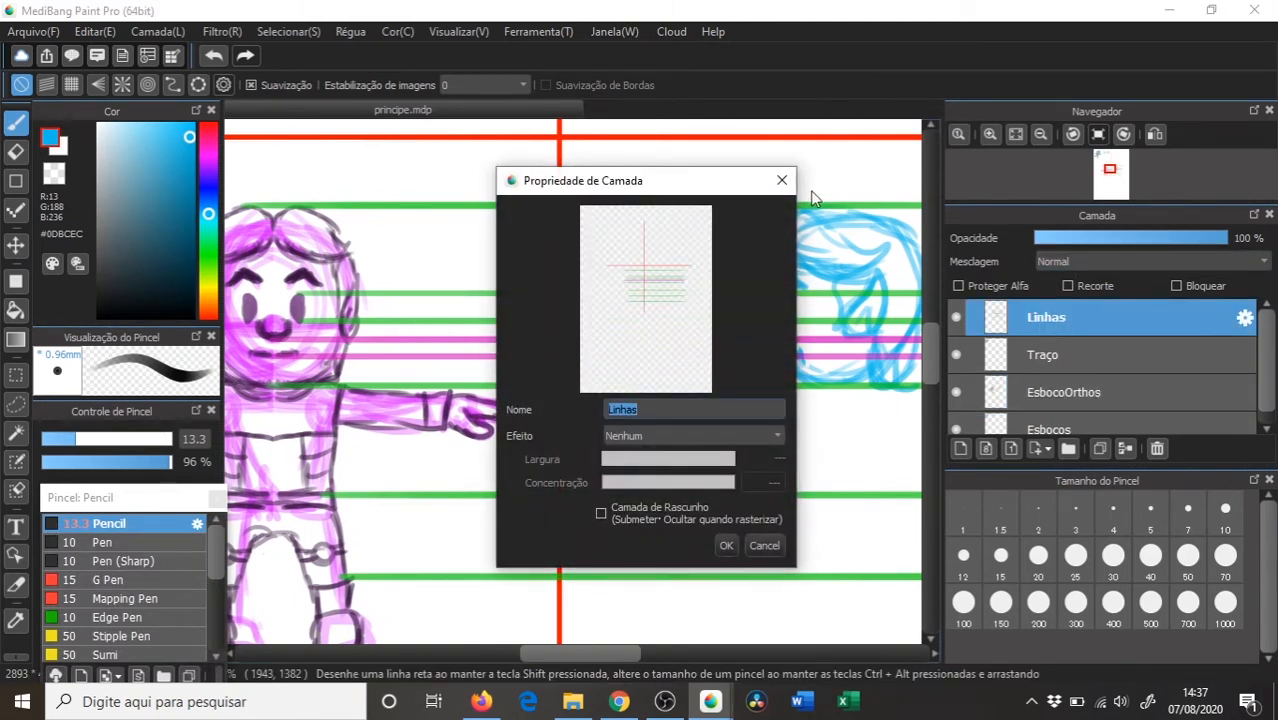
{"action": "left_click", "coordinate": [782, 180]}
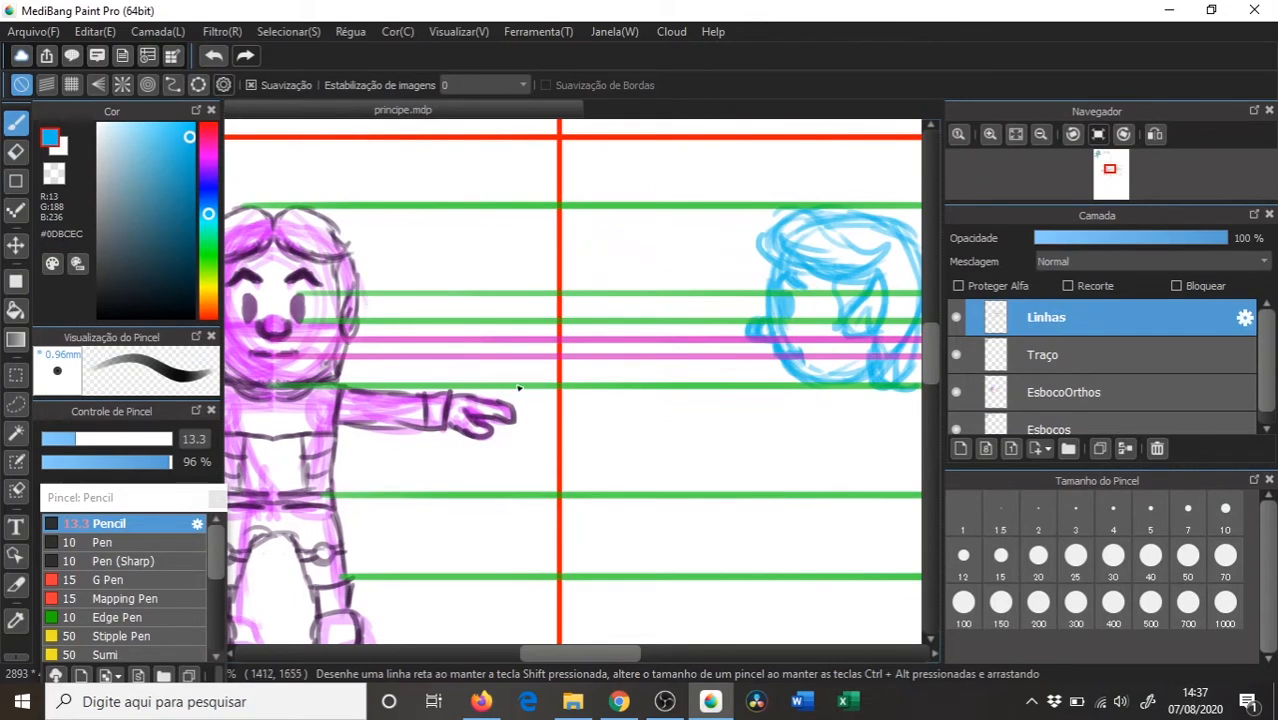
{"action": "scroll", "coordinate": [534, 325], "scroll_direction": "down", "scroll_amount": 4}
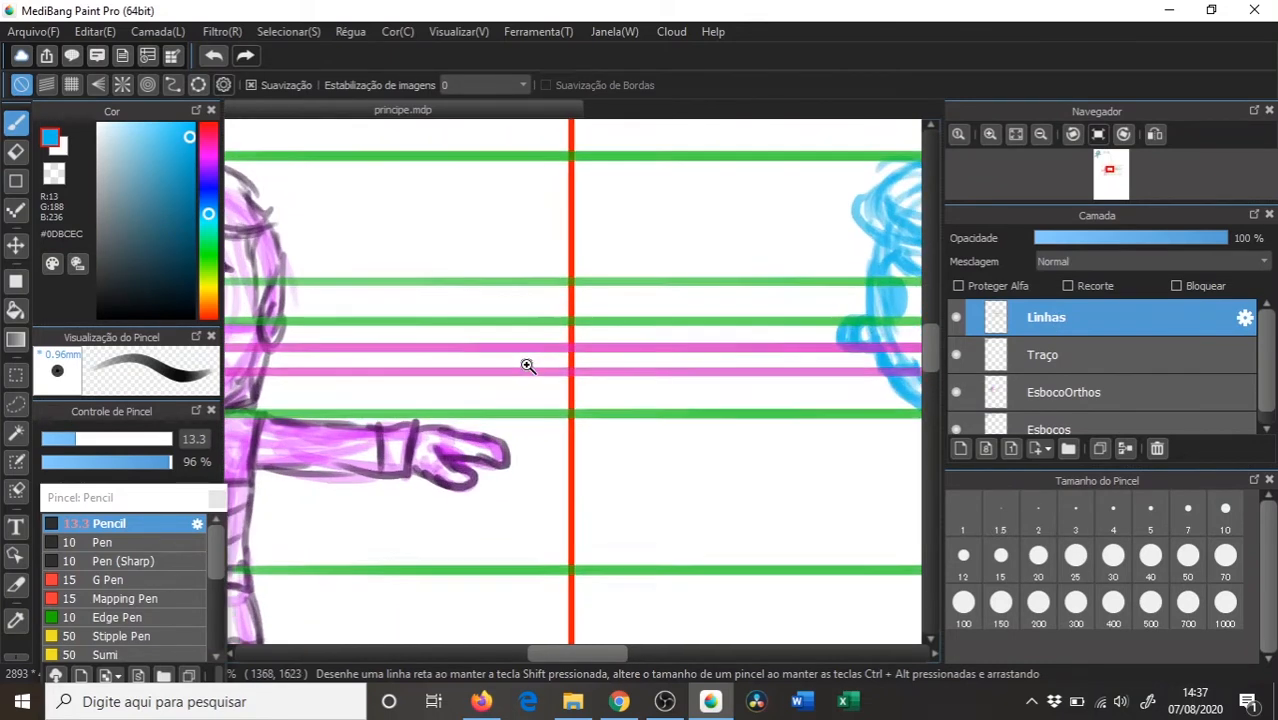
{"action": "left_click", "coordinate": [194, 176]}
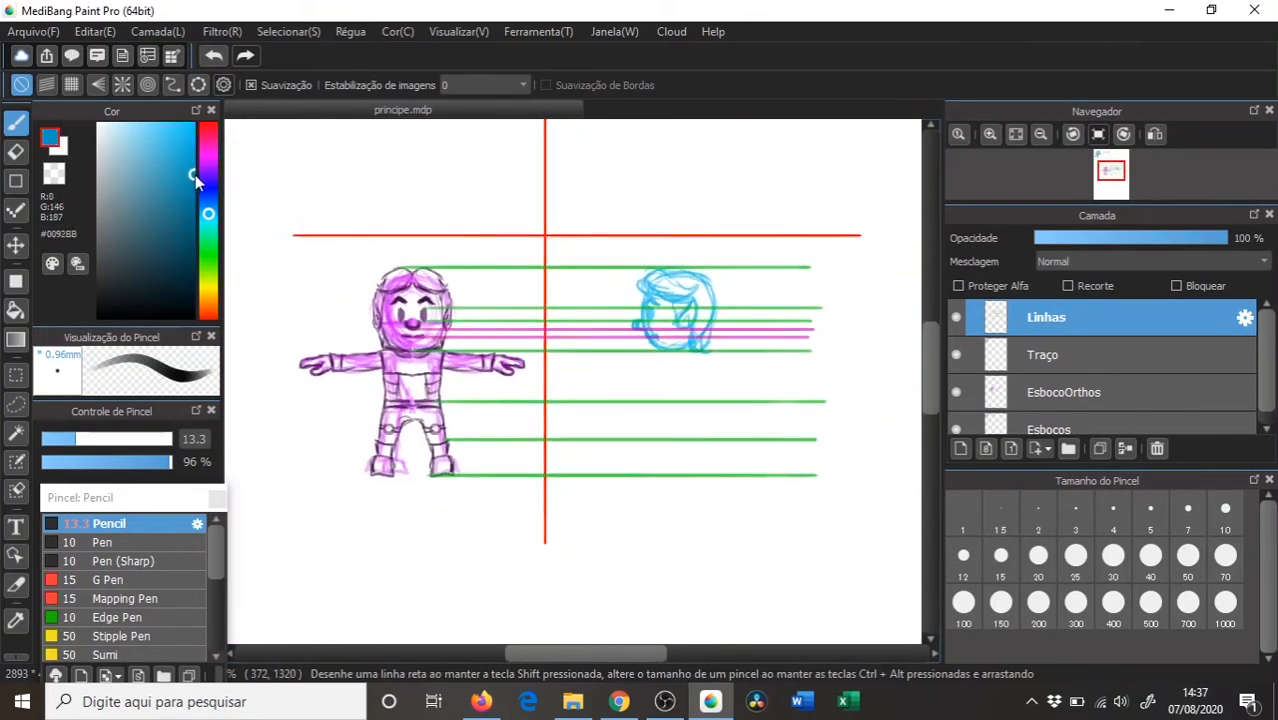
{"action": "left_click", "coordinate": [72, 84]}
{"action": "left_click_drag", "start_coordinate": [530, 366], "coordinate": [836, 388]}
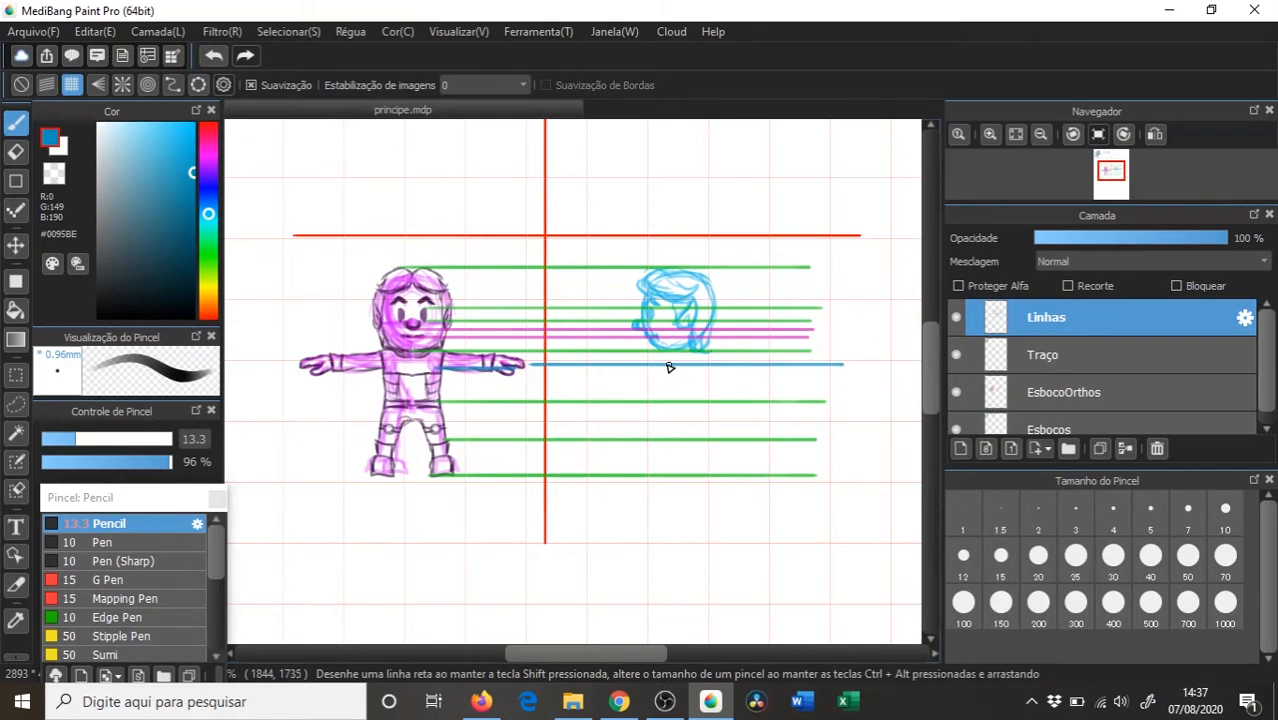
{"action": "key", "text": "ctrl+z"}
{"action": "left_click_drag", "start_coordinate": [437, 372], "coordinate": [847, 370]}
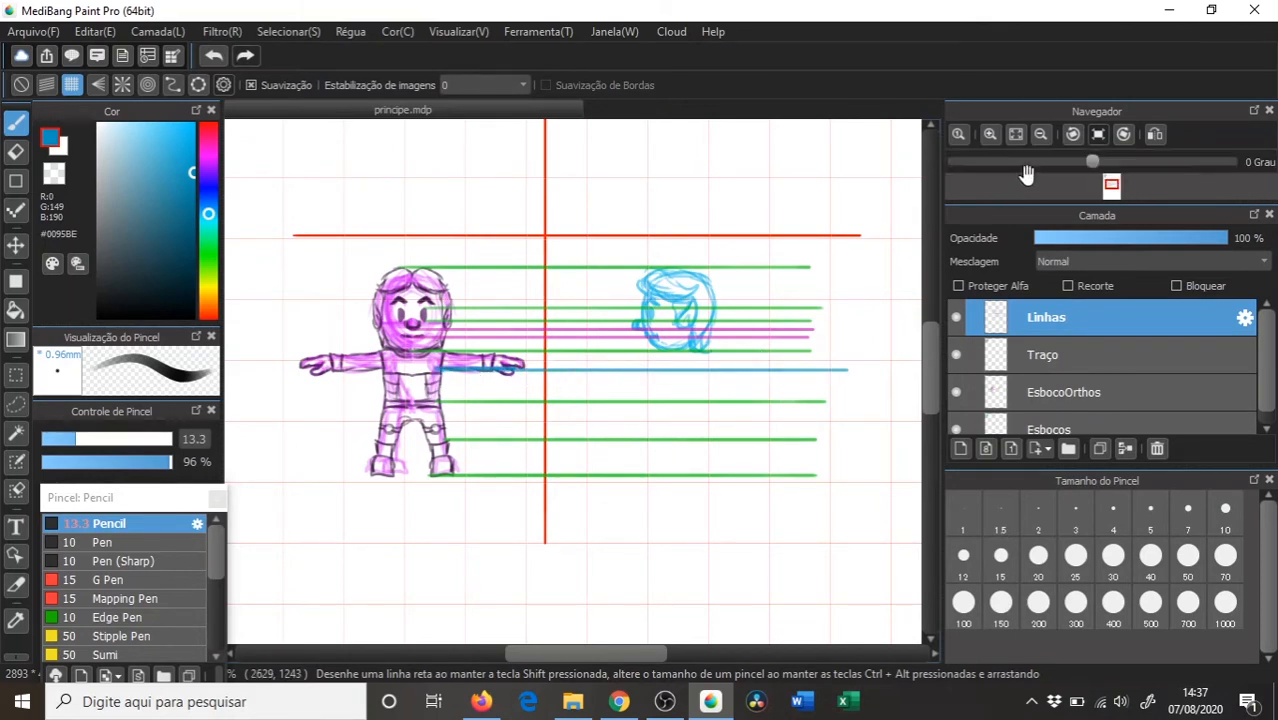
- On EsbocoOrthos with snapping off, sketch the side-view shoulder circle and the torso's front and back edges down to the waist guide
{"action": "left_click", "coordinate": [22, 85]}
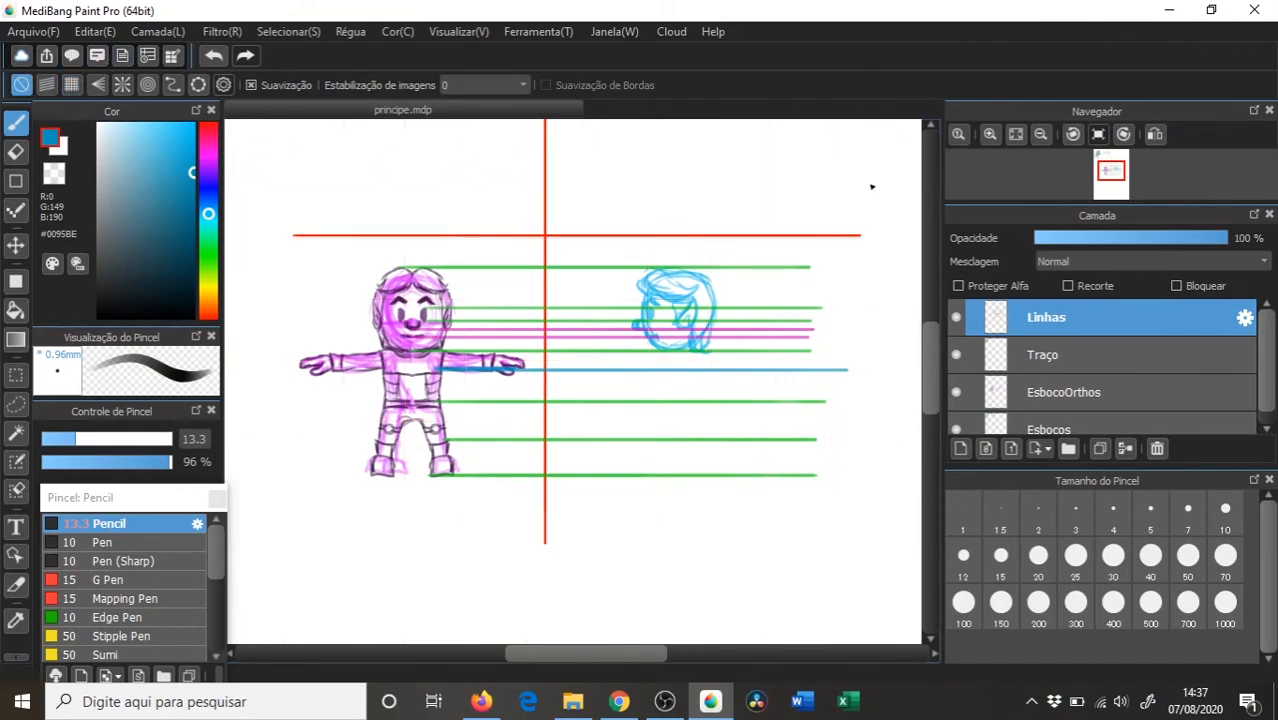
{"action": "left_click", "coordinate": [1059, 392]}
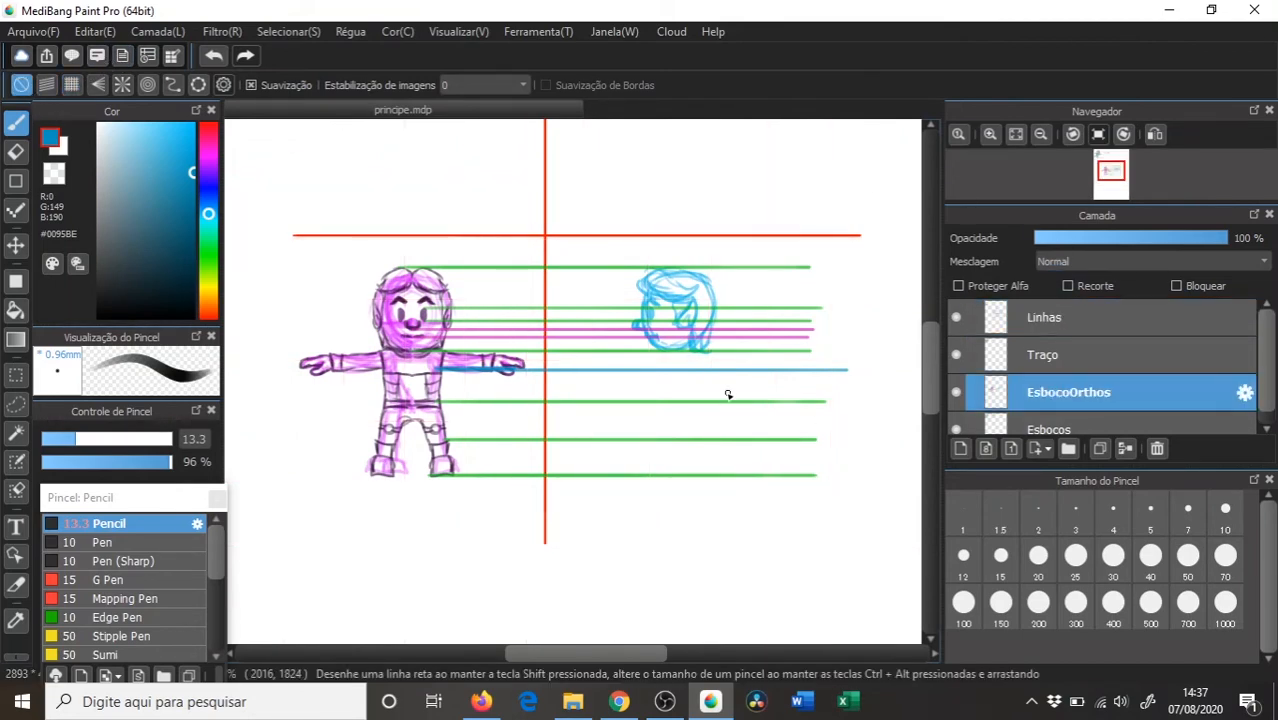
{"action": "left_click_drag", "start_coordinate": [722, 371], "coordinate": [676, 422]}
{"action": "mouse_move", "coordinate": [630, 352]}
{"action": "left_mouse_down"}
{"action": "mouse_move", "coordinate": [745, 348]}
{"action": "mouse_move", "coordinate": [778, 316]}
{"action": "left_mouse_up"}
{"action": "mouse_move", "coordinate": [786, 314]}
{"action": "left_mouse_down"}
{"action": "mouse_move", "coordinate": [810, 320]}
{"action": "mouse_move", "coordinate": [770, 393]}
{"action": "left_mouse_up"}
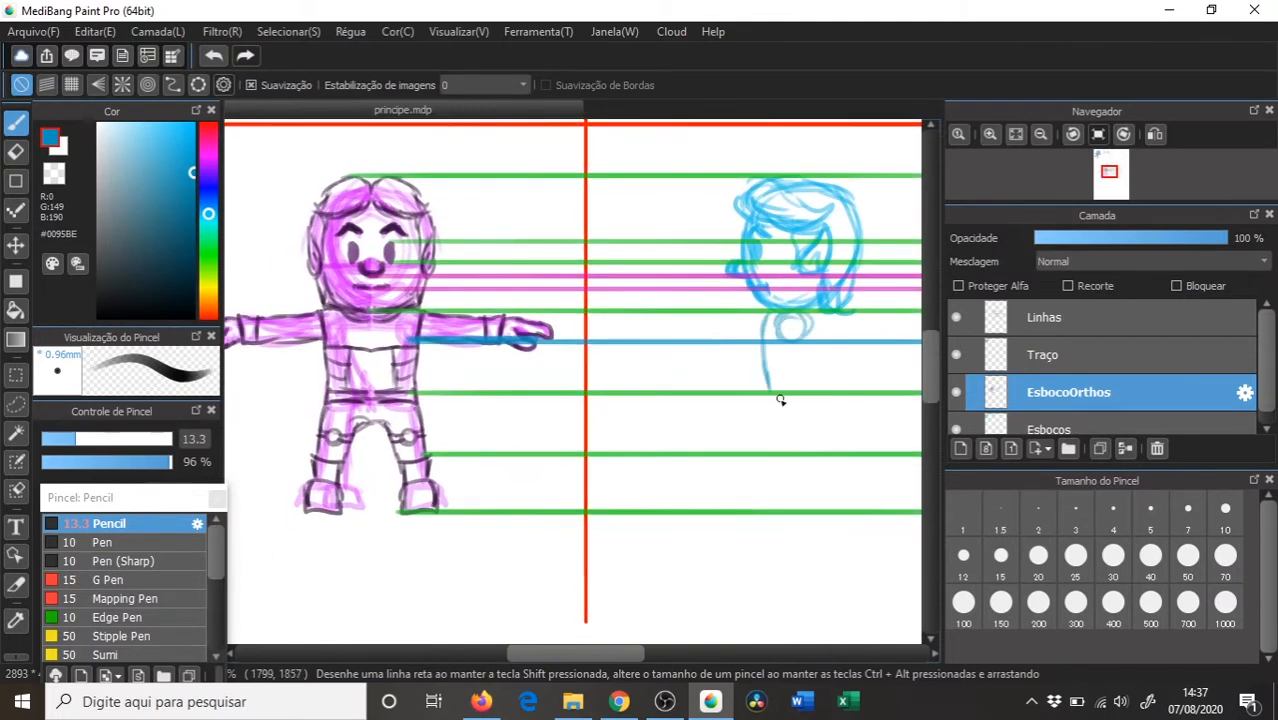
{"action": "left_click_drag", "start_coordinate": [828, 315], "coordinate": [830, 392]}
- Add the horizontal vest bands and belt to the side-view torso, and sketch the leg with knee pad and boot down to the sole guide
{"action": "left_click_drag", "start_coordinate": [815, 344], "coordinate": [832, 345]}
{"action": "mouse_move", "coordinate": [774, 346]}
{"action": "left_mouse_down"}
{"action": "mouse_move", "coordinate": [779, 405]}
{"action": "mouse_move", "coordinate": [828, 357]}
{"action": "mouse_move", "coordinate": [829, 368]}
{"action": "left_mouse_up"}
{"action": "left_click_drag", "start_coordinate": [780, 383], "coordinate": [825, 383]}
{"action": "left_click_drag", "start_coordinate": [830, 345], "coordinate": [830, 362]}
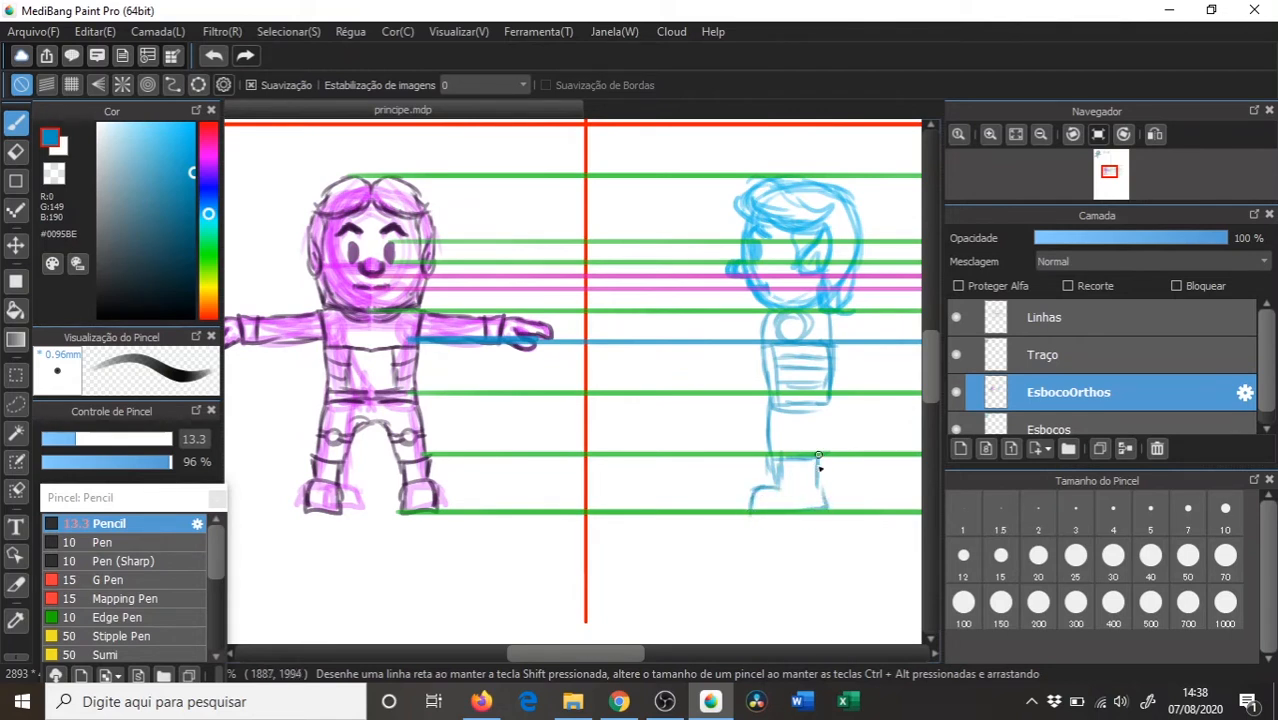
{"action": "left_click_drag", "start_coordinate": [824, 430], "coordinate": [820, 458]}
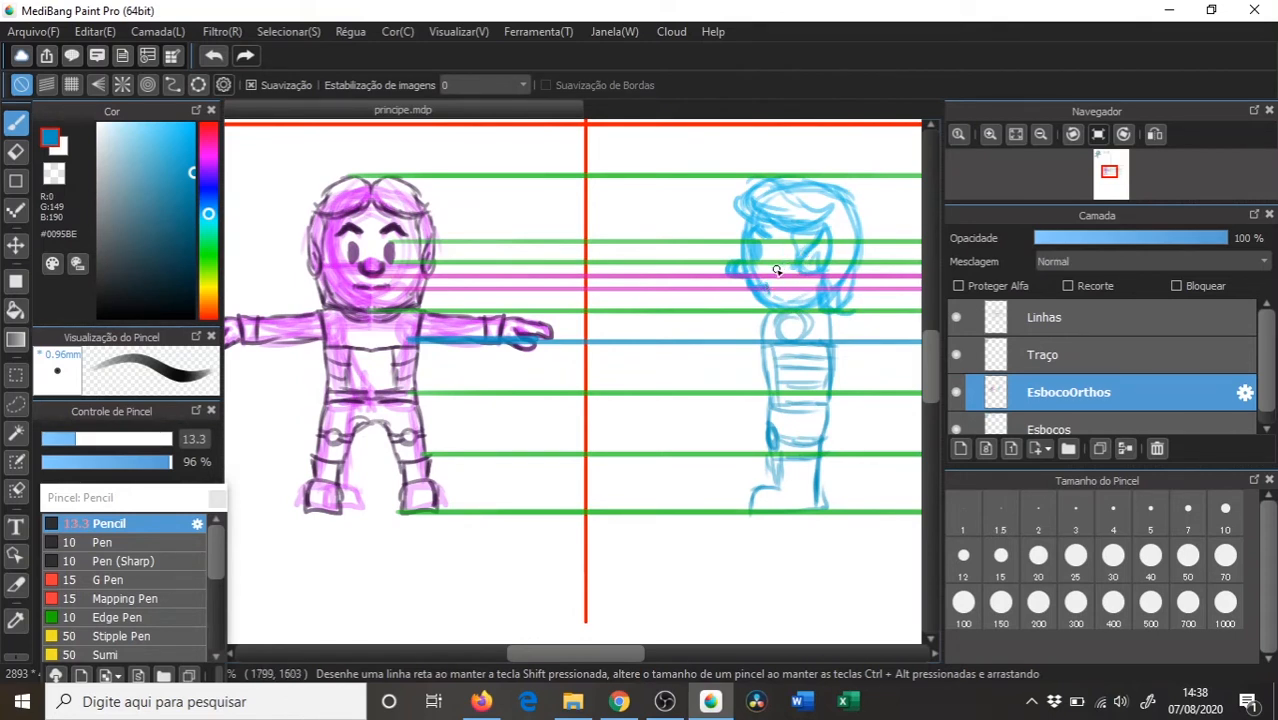
{"action": "left_click_drag", "start_coordinate": [787, 259], "coordinate": [759, 263]}
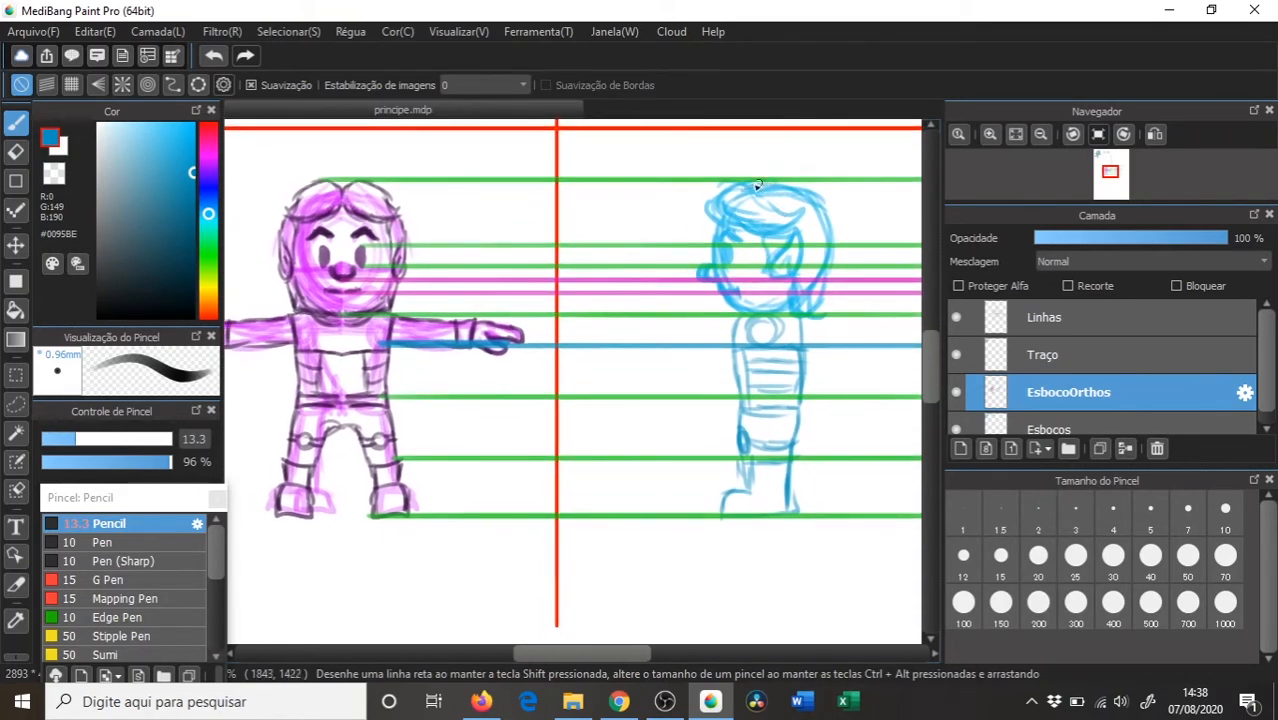
- Move the EsbocoOrthos layer above the Traço layer
{"action": "left_click", "coordinate": [1060, 352]}
{"action": "left_click", "coordinate": [1067, 386]}
{"action": "left_click", "coordinate": [1063, 355]}
{"action": "left_click_drag", "start_coordinate": [1053, 351], "coordinate": [1055, 398]}
{"action": "left_click", "coordinate": [1070, 355]}
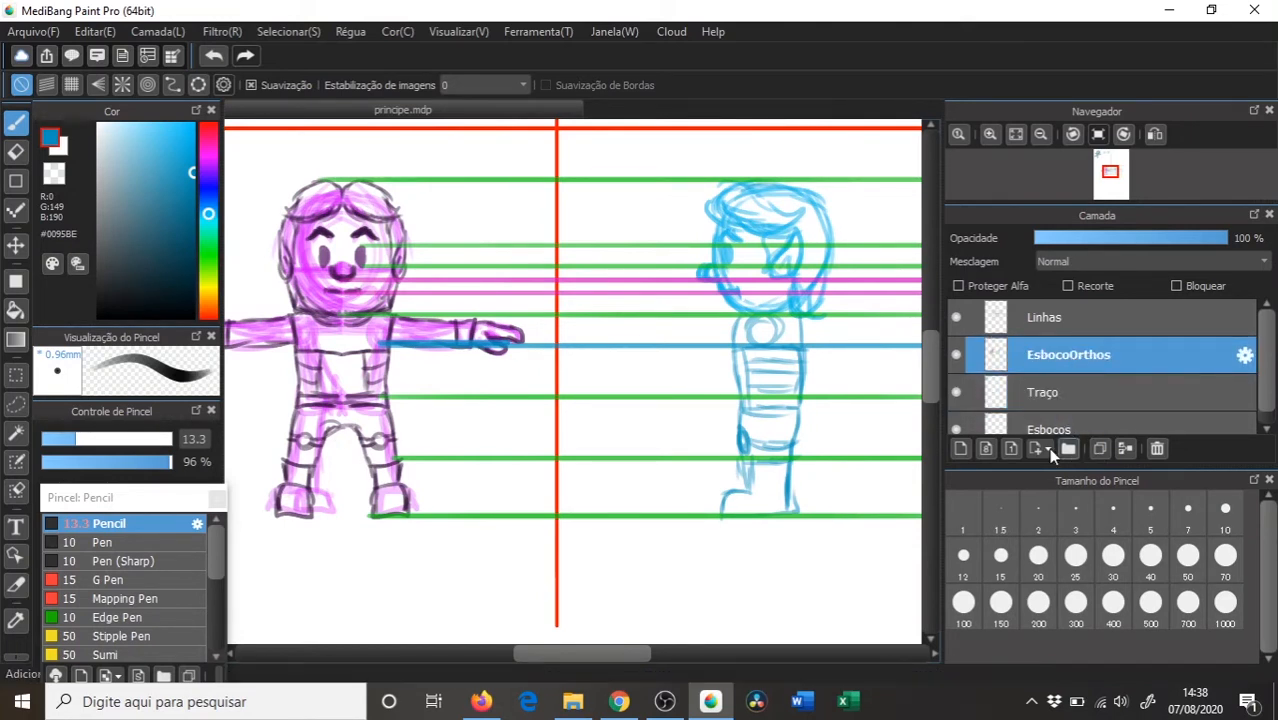
- Add a new layer above EsbocoOrthos and name it TracoOrthos
{"action": "left_click", "coordinate": [961, 448]}
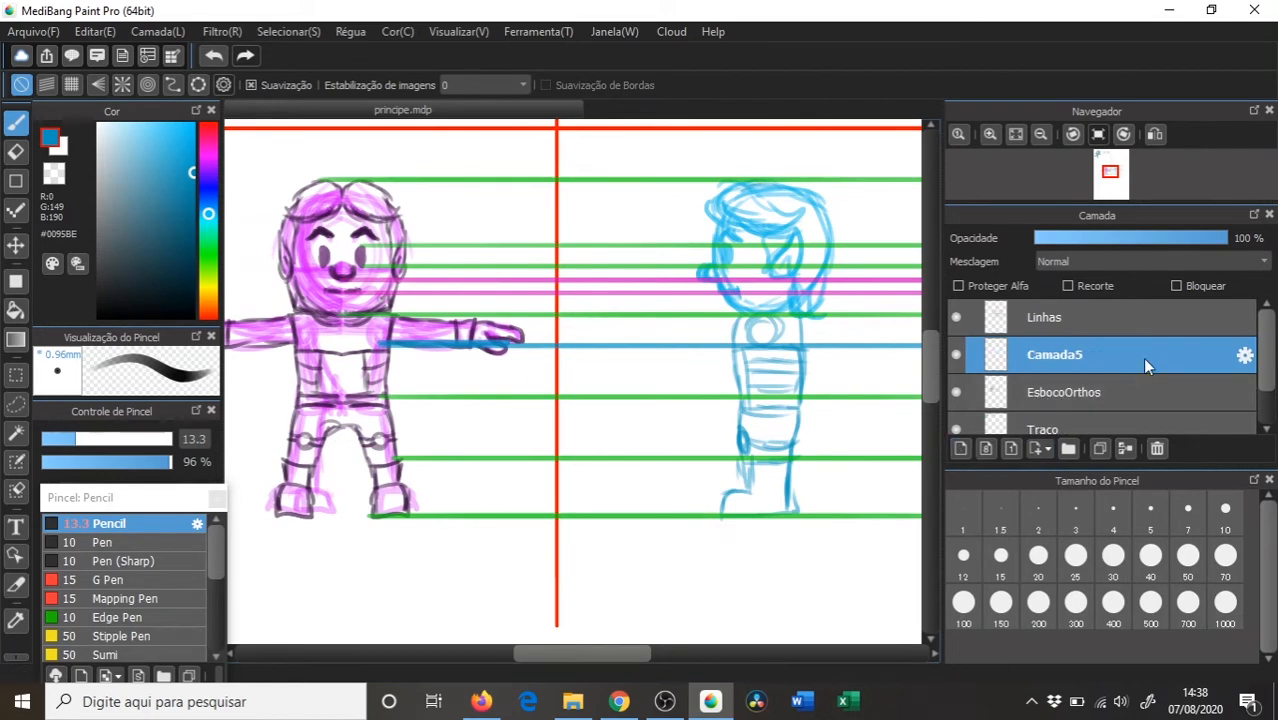
{"action": "left_click", "coordinate": [1245, 356]}
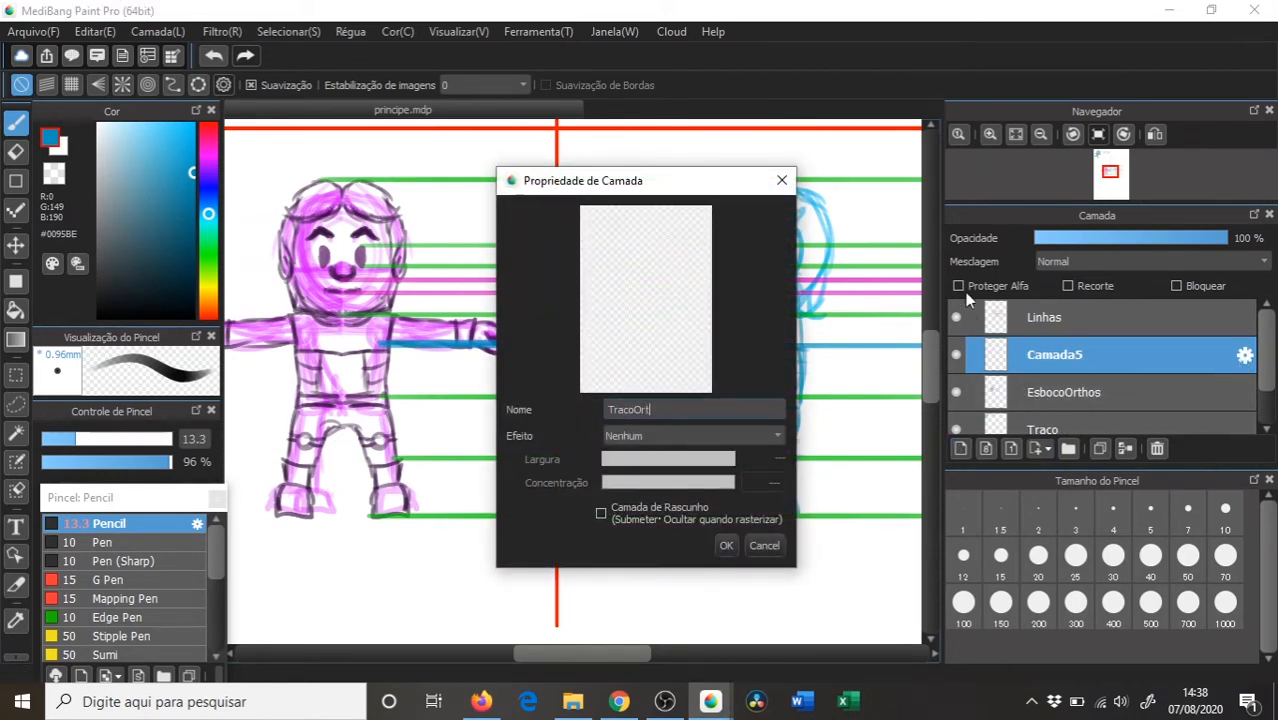
{"action": "key", "text": "Return"}
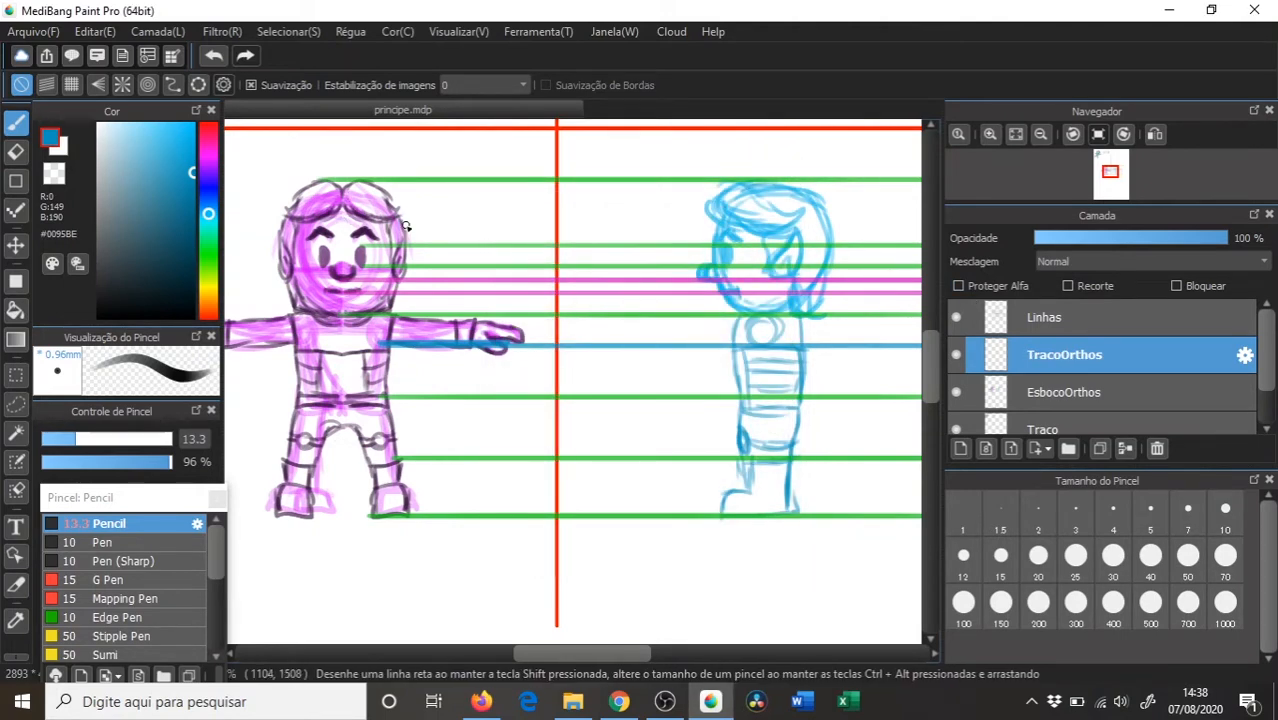
- With the Pen brush at size 10 in black (#000000), ink the hair lock on the character's left in the front view
{"action": "left_click_drag", "start_coordinate": [424, 233], "coordinate": [573, 244]}
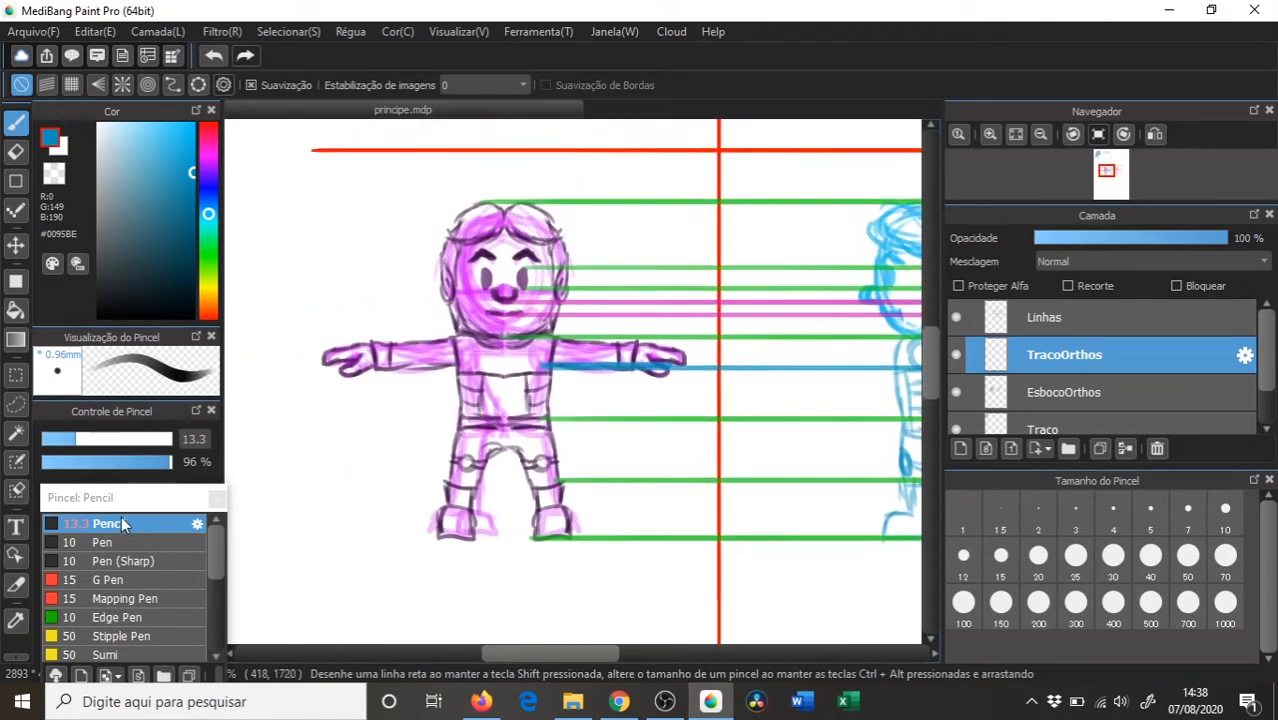
{"action": "left_click", "coordinate": [105, 542]}
{"action": "left_click", "coordinate": [106, 318]}
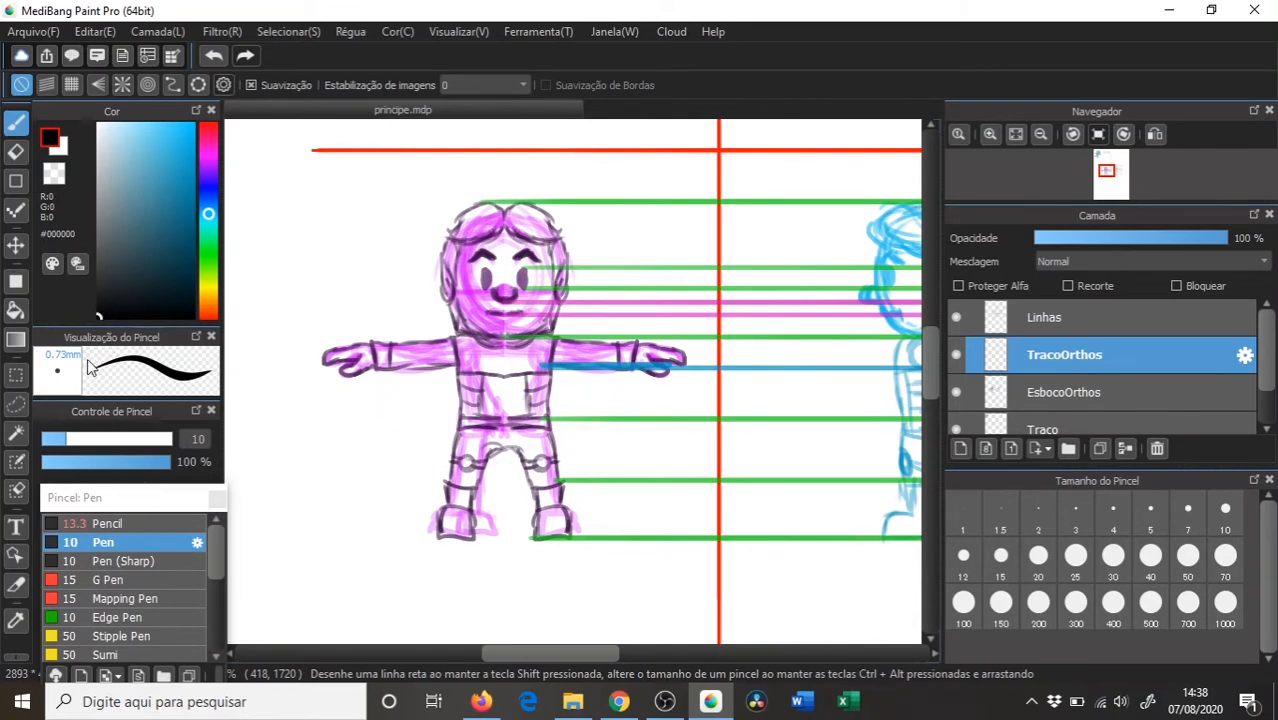
{"action": "mouse_move", "coordinate": [470, 272]}
{"action": "left_mouse_down"}
{"action": "mouse_move", "coordinate": [470, 252]}
{"action": "mouse_move", "coordinate": [470, 301]}
{"action": "mouse_move", "coordinate": [486, 258]}
{"action": "mouse_move", "coordinate": [508, 262]}
{"action": "left_mouse_up"}
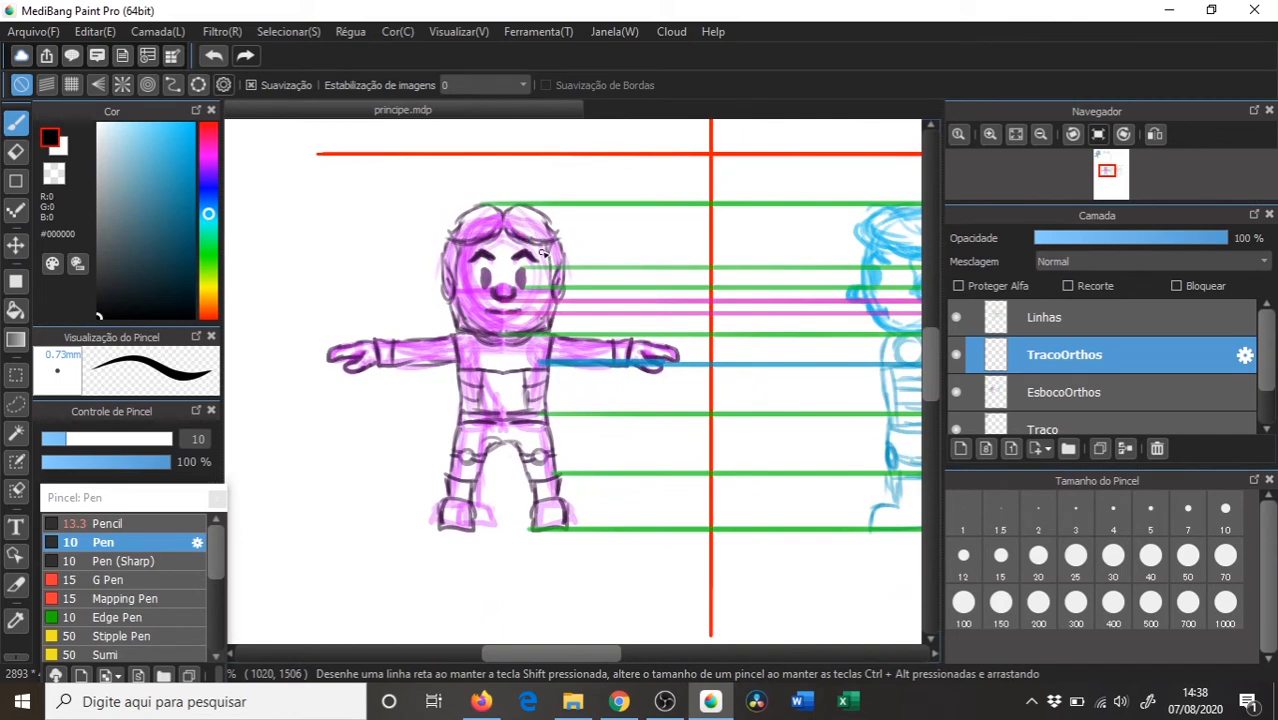
{"action": "left_click_drag", "start_coordinate": [520, 273], "coordinate": [500, 340]}
{"action": "mouse_move", "coordinate": [568, 208]}
{"action": "left_mouse_down"}
{"action": "mouse_move", "coordinate": [396, 326]}
{"action": "mouse_move", "coordinate": [497, 279]}
{"action": "mouse_move", "coordinate": [503, 304]}
{"action": "mouse_move", "coordinate": [535, 312]}
{"action": "mouse_move", "coordinate": [585, 259]}
{"action": "mouse_move", "coordinate": [590, 268]}
{"action": "mouse_move", "coordinate": [584, 201]}
{"action": "left_mouse_up"}
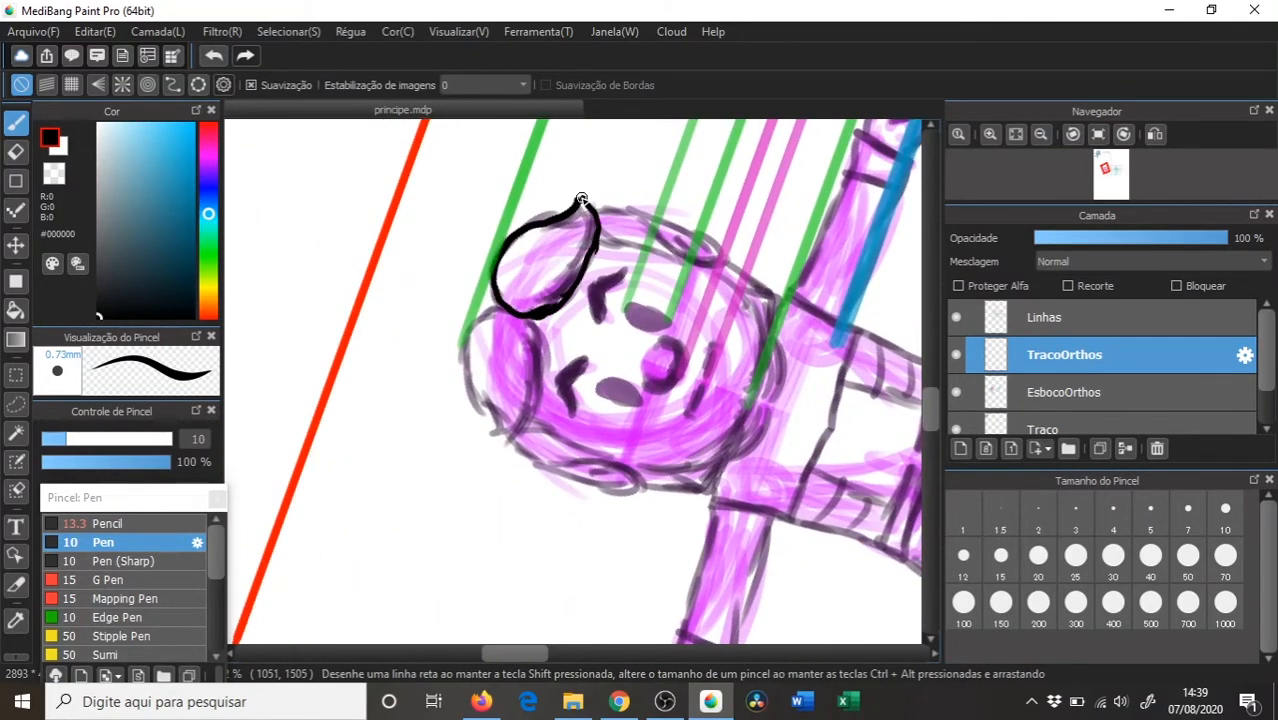
- Ink the front view's left eyebrow, left eye outline and left half of the nose, following the sketch
{"action": "mouse_move", "coordinate": [622, 272]}
{"action": "left_mouse_down"}
{"action": "mouse_move", "coordinate": [594, 292]}
{"action": "mouse_move", "coordinate": [600, 318]}
{"action": "left_mouse_up"}
{"action": "key", "text": "Up"}
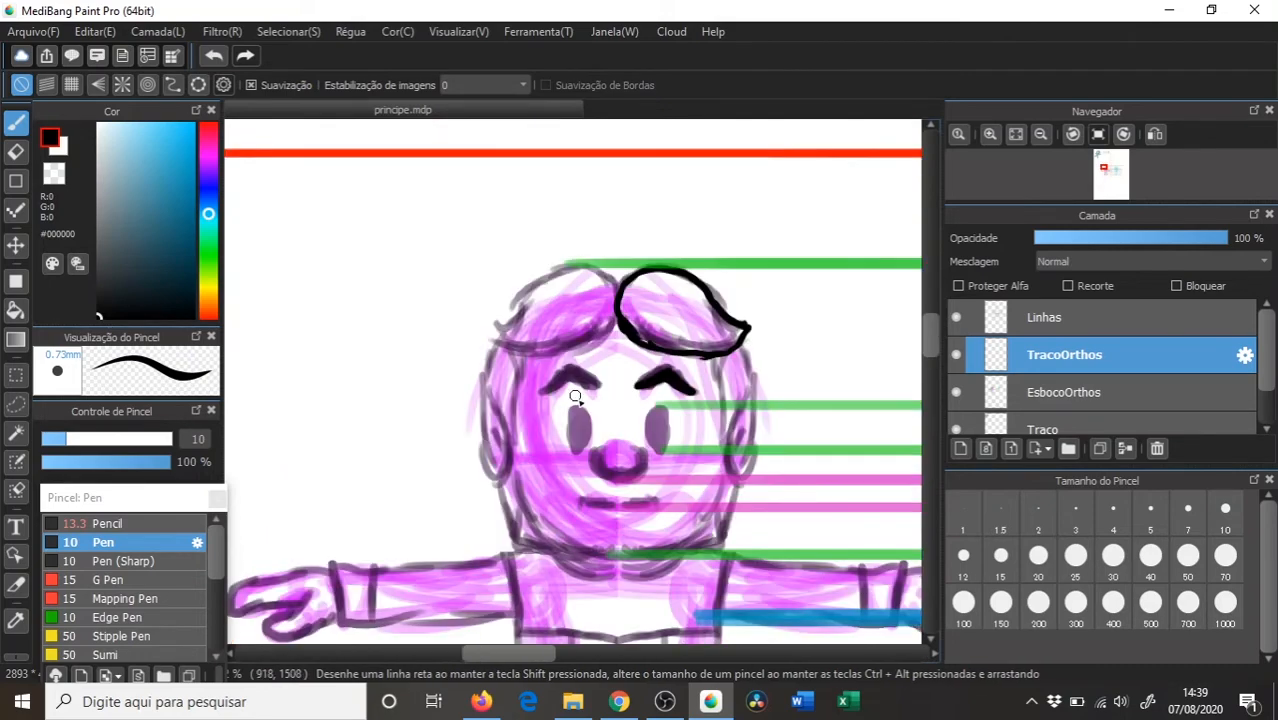
{"action": "left_click_drag", "start_coordinate": [676, 388], "coordinate": [600, 259]}
{"action": "key", "text": "Tab"}
{"action": "scroll", "coordinate": [640, 288], "scroll_direction": "up", "scroll_amount": 3}
{"action": "left_click_drag", "start_coordinate": [668, 297], "coordinate": [672, 300]}
{"action": "mouse_move", "coordinate": [600, 381]}
{"action": "left_mouse_down"}
{"action": "mouse_move", "coordinate": [628, 379]}
{"action": "mouse_move", "coordinate": [636, 346]}
{"action": "left_mouse_up"}
- Hide the Linhas layer and ink the left half of the front view's mouth, face outline and ear
{"action": "key", "text": "Tab"}
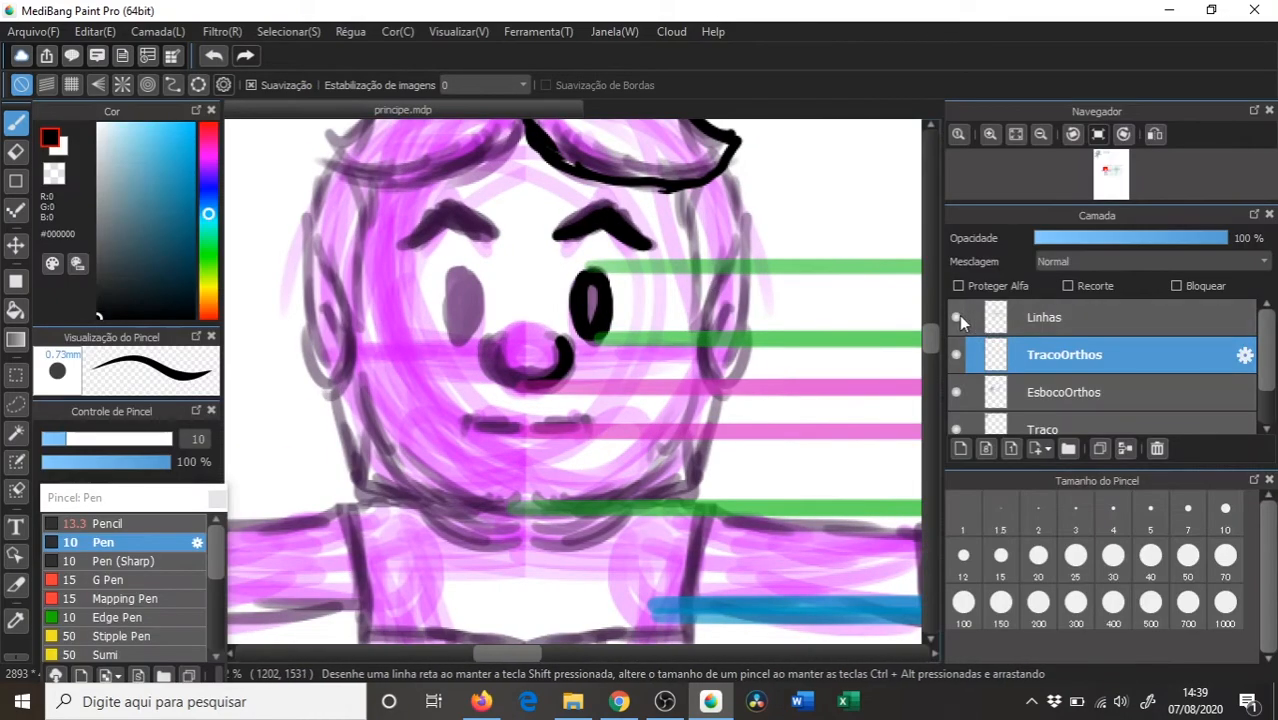
{"action": "left_click", "coordinate": [957, 317]}
{"action": "key", "text": "Tab"}
{"action": "left_click_drag", "start_coordinate": [585, 428], "coordinate": [660, 417]}
{"action": "mouse_move", "coordinate": [594, 505]}
{"action": "left_mouse_down"}
{"action": "mouse_move", "coordinate": [716, 481]}
{"action": "mouse_move", "coordinate": [767, 327]}
{"action": "mouse_move", "coordinate": [817, 234]}
{"action": "mouse_move", "coordinate": [812, 352]}
{"action": "mouse_move", "coordinate": [754, 215]}
{"action": "mouse_move", "coordinate": [800, 175]}
{"action": "left_mouse_up"}
{"action": "left_click_drag", "start_coordinate": [780, 382], "coordinate": [704, 506]}
{"action": "scroll", "coordinate": [608, 342], "scroll_direction": "down", "scroll_amount": 3}
{"action": "mouse_move", "coordinate": [598, 372]}
{"action": "left_mouse_down"}
{"action": "mouse_move", "coordinate": [700, 345]}
{"action": "mouse_move", "coordinate": [722, 320]}
{"action": "left_mouse_up"}
- Ink the front view's left arm with its cuff and hand, and the left half of the chest line
{"action": "mouse_move", "coordinate": [594, 478]}
{"action": "left_mouse_down"}
{"action": "mouse_move", "coordinate": [758, 467]}
{"action": "mouse_move", "coordinate": [778, 361]}
{"action": "mouse_move", "coordinate": [743, 332]}
{"action": "mouse_move", "coordinate": [790, 348]}
{"action": "mouse_move", "coordinate": [1008, 354]}
{"action": "mouse_move", "coordinate": [1042, 441]}
{"action": "mouse_move", "coordinate": [770, 440]}
{"action": "left_mouse_up"}
{"action": "left_click_drag", "start_coordinate": [996, 357], "coordinate": [1000, 446]}
{"action": "left_click_drag", "start_coordinate": [1040, 400], "coordinate": [692, 366]}
{"action": "mouse_move", "coordinate": [732, 326]}
{"action": "left_mouse_down"}
{"action": "mouse_move", "coordinate": [859, 348]}
{"action": "mouse_move", "coordinate": [767, 363]}
{"action": "mouse_move", "coordinate": [711, 402]}
{"action": "left_mouse_up"}
{"action": "mouse_move", "coordinate": [663, 385]}
{"action": "left_mouse_down"}
{"action": "mouse_move", "coordinate": [958, 368]}
{"action": "mouse_move", "coordinate": [980, 148]}
{"action": "left_mouse_up"}
- Ink the round belt buckle, the left half of the belt, and the left side of the vest with its two bands
{"action": "left_click_drag", "start_coordinate": [565, 348], "coordinate": [572, 348]}
{"action": "left_click_drag", "start_coordinate": [585, 348], "coordinate": [724, 346]}
{"action": "left_click_drag", "start_coordinate": [723, 346], "coordinate": [725, 383]}
{"action": "mouse_move", "coordinate": [578, 380]}
{"action": "left_mouse_down"}
{"action": "mouse_move", "coordinate": [724, 382]}
{"action": "mouse_move", "coordinate": [721, 244]}
{"action": "left_mouse_up"}
{"action": "left_click_drag", "start_coordinate": [734, 196], "coordinate": [725, 350]}
{"action": "left_click_drag", "start_coordinate": [643, 200], "coordinate": [649, 342]}
{"action": "left_click_drag", "start_coordinate": [642, 250], "coordinate": [720, 245]}
{"action": "left_click_drag", "start_coordinate": [652, 293], "coordinate": [719, 290]}
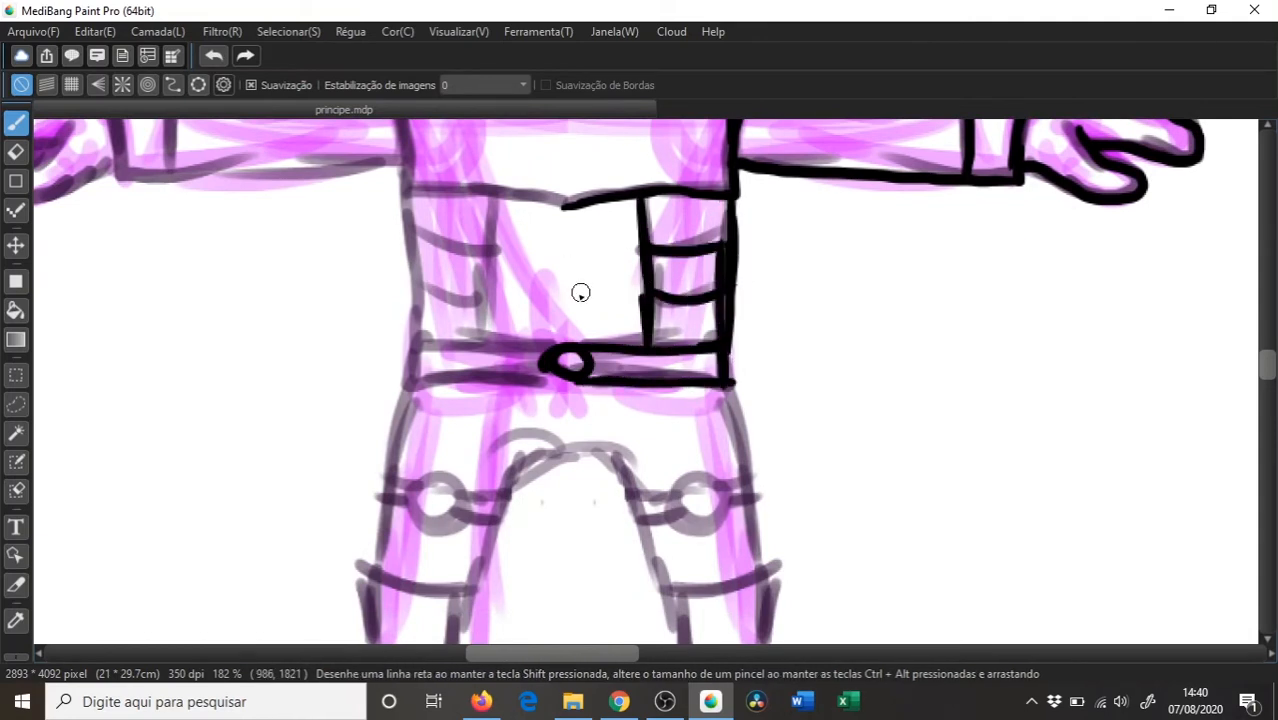
- Ink the front view's left trouser leg with the crotch curve, knee pad and straps, and the boot
{"action": "left_click_drag", "start_coordinate": [578, 290], "coordinate": [544, 193]}
{"action": "mouse_move", "coordinate": [537, 358]}
{"action": "left_mouse_down"}
{"action": "mouse_move", "coordinate": [557, 357]}
{"action": "mouse_move", "coordinate": [624, 490]}
{"action": "mouse_move", "coordinate": [732, 488]}
{"action": "left_mouse_up"}
{"action": "mouse_move", "coordinate": [663, 383]}
{"action": "left_mouse_down"}
{"action": "mouse_move", "coordinate": [696, 399]}
{"action": "mouse_move", "coordinate": [660, 386]}
{"action": "left_mouse_up"}
{"action": "left_click_drag", "start_coordinate": [599, 397], "coordinate": [640, 400]}
{"action": "left_click_drag", "start_coordinate": [604, 424], "coordinate": [650, 419]}
{"action": "left_click_drag", "start_coordinate": [693, 291], "coordinate": [734, 486]}
{"action": "left_click_drag", "start_coordinate": [689, 423], "coordinate": [623, 237]}
{"action": "mouse_move", "coordinate": [568, 313]}
{"action": "left_mouse_down"}
{"action": "mouse_move", "coordinate": [576, 441]}
{"action": "mouse_move", "coordinate": [628, 388]}
{"action": "mouse_move", "coordinate": [697, 493]}
{"action": "left_mouse_up"}
{"action": "mouse_move", "coordinate": [580, 400]}
{"action": "left_mouse_down"}
{"action": "mouse_move", "coordinate": [622, 377]}
{"action": "mouse_move", "coordinate": [697, 486]}
{"action": "left_mouse_up"}
{"action": "left_click_drag", "start_coordinate": [664, 490], "coordinate": [700, 492]}
{"action": "left_click_drag", "start_coordinate": [669, 303], "coordinate": [678, 386]}
{"action": "left_click_drag", "start_coordinate": [656, 374], "coordinate": [673, 378]}
{"action": "left_click_drag", "start_coordinate": [646, 282], "coordinate": [564, 350]}
- Select the whole inked half of the front view from the centre line outward and paste a copy of it onto a new layer
{"action": "scroll", "coordinate": [654, 300], "scroll_direction": "down", "scroll_amount": 5}
{"action": "key", "text": "Tab"}
{"action": "key", "text": "m"}
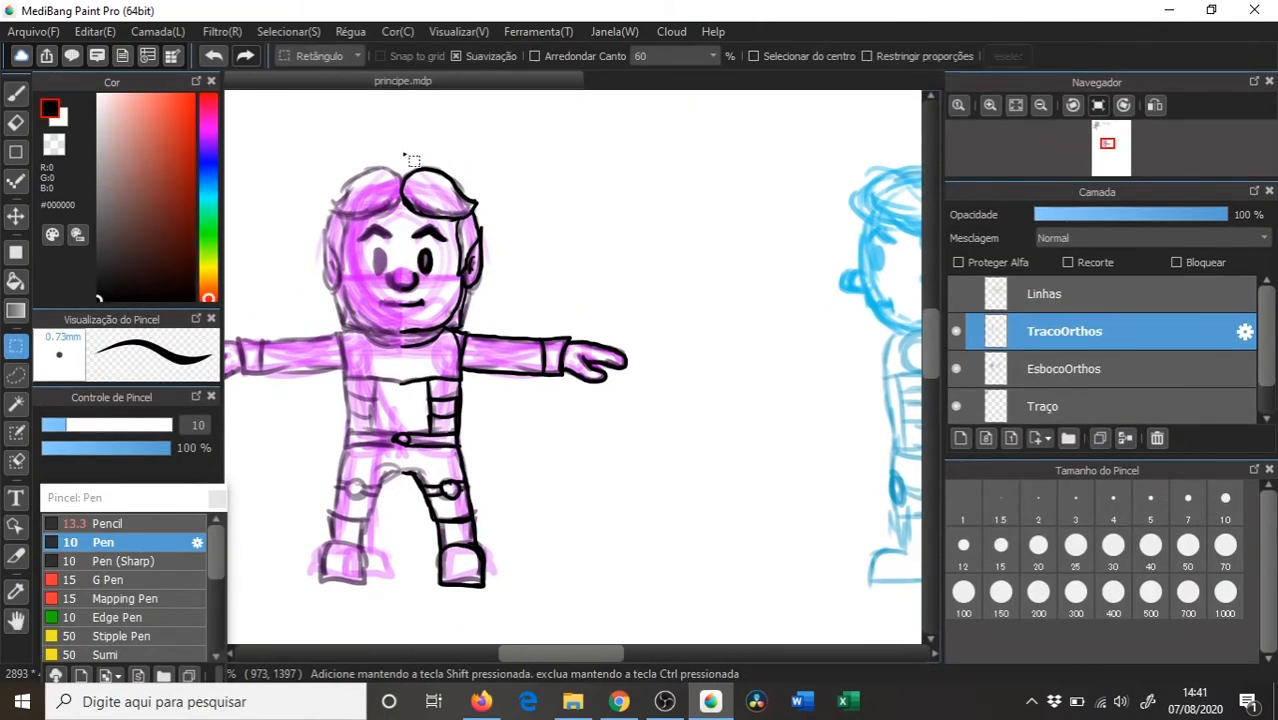
{"action": "left_click_drag", "start_coordinate": [402, 147], "coordinate": [522, 448]}
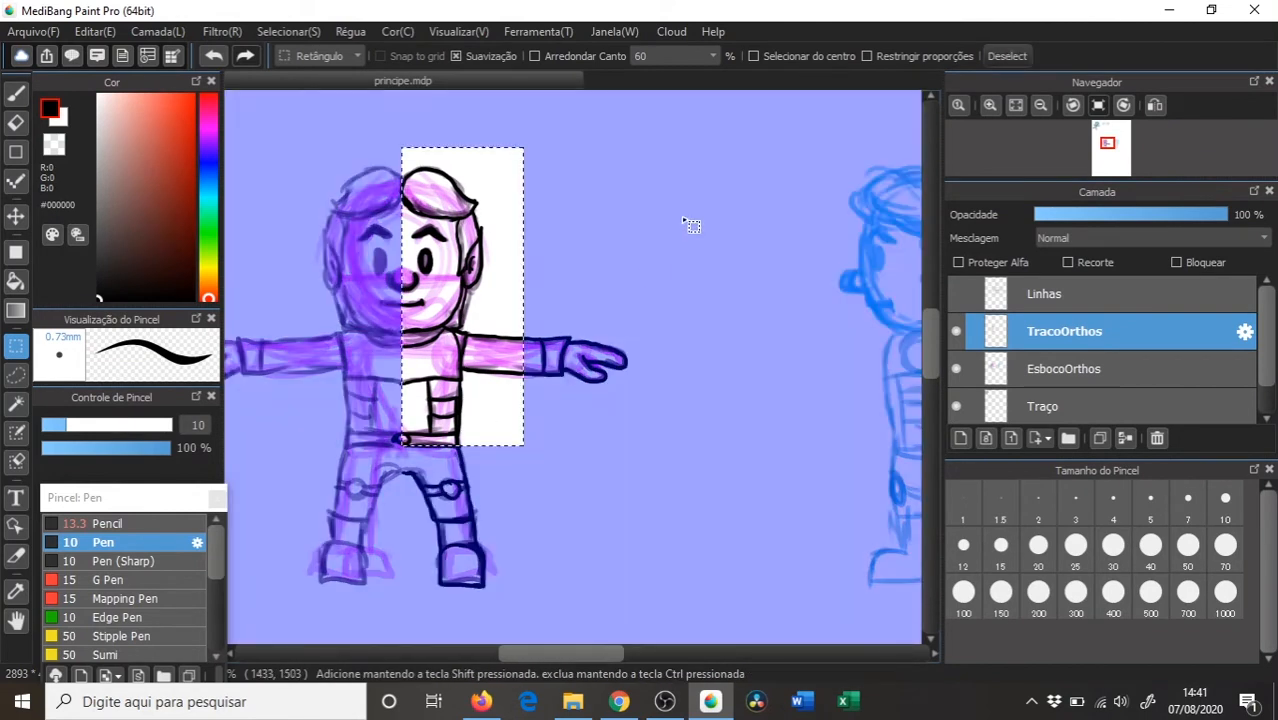
{"action": "left_click", "coordinate": [628, 228]}
{"action": "left_click_drag", "start_coordinate": [403, 155], "coordinate": [652, 596]}
{"action": "key", "text": "ctrl+v"}
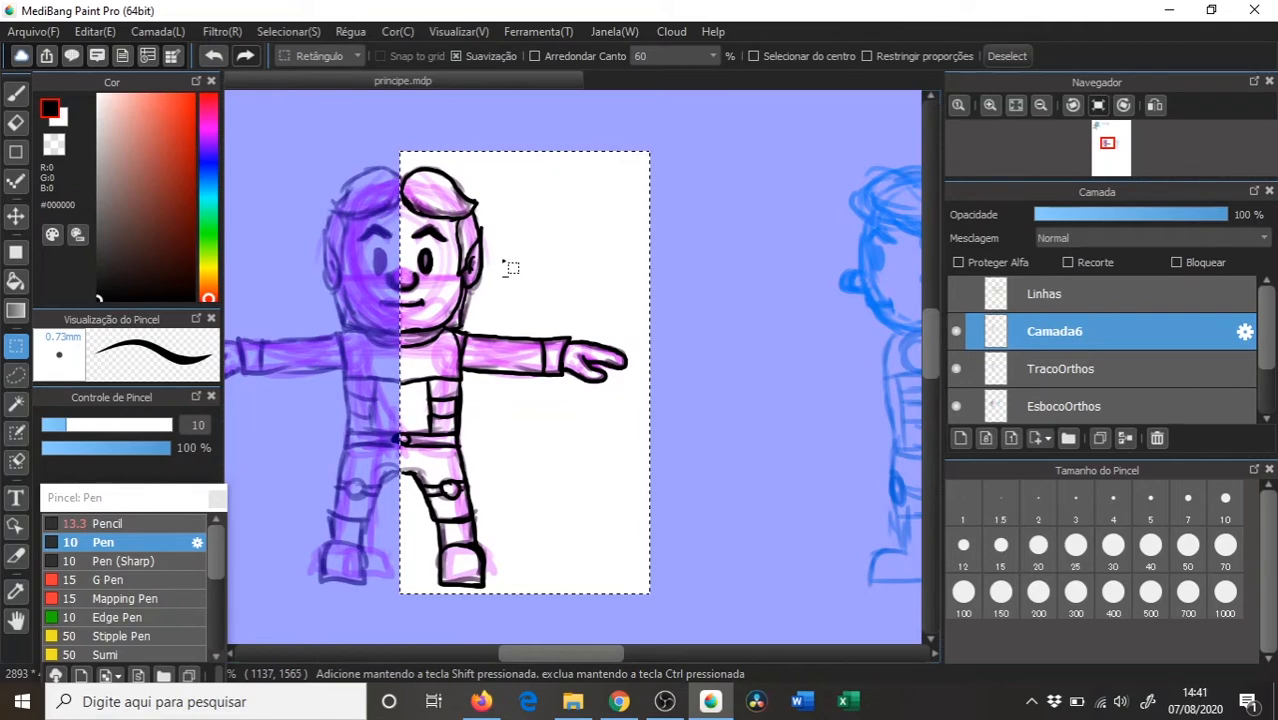
- Flip the pasted half horizontally, clear the selection, and move it over to meet the inked half at the centre line
{"action": "key", "text": "ctrl+t"}
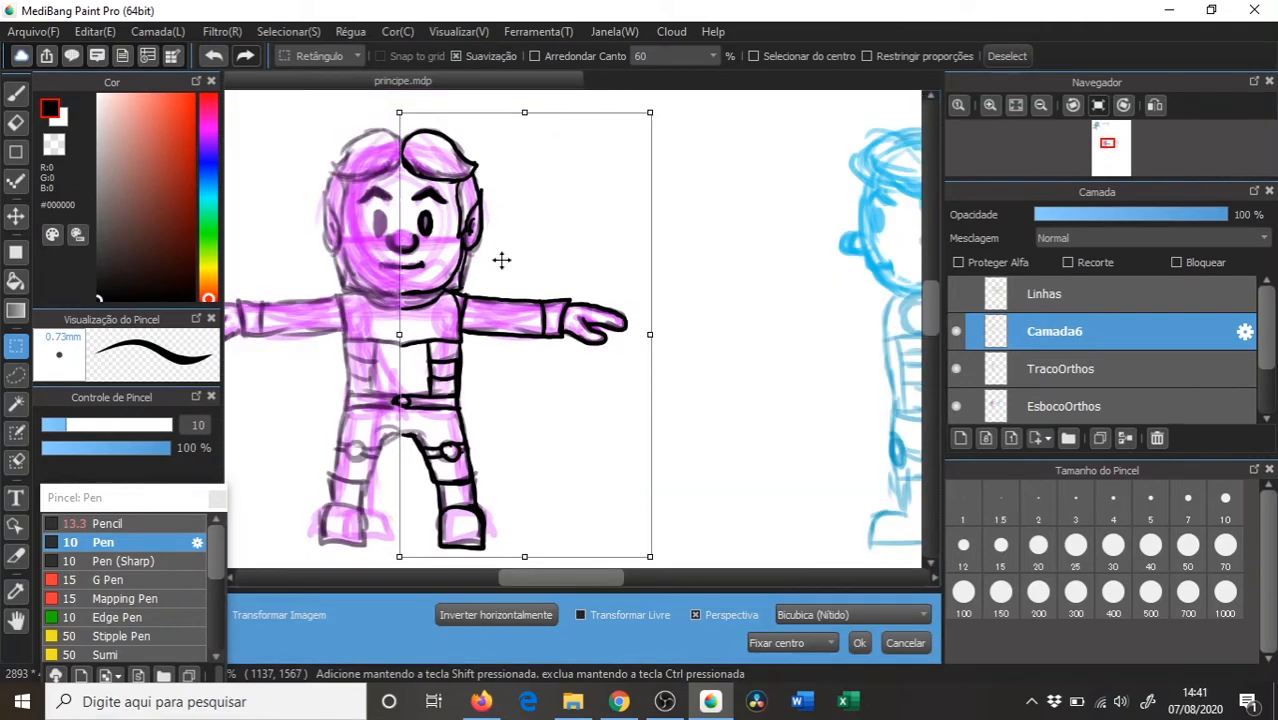
{"action": "left_click", "coordinate": [496, 615]}
{"action": "key", "text": "Return"}
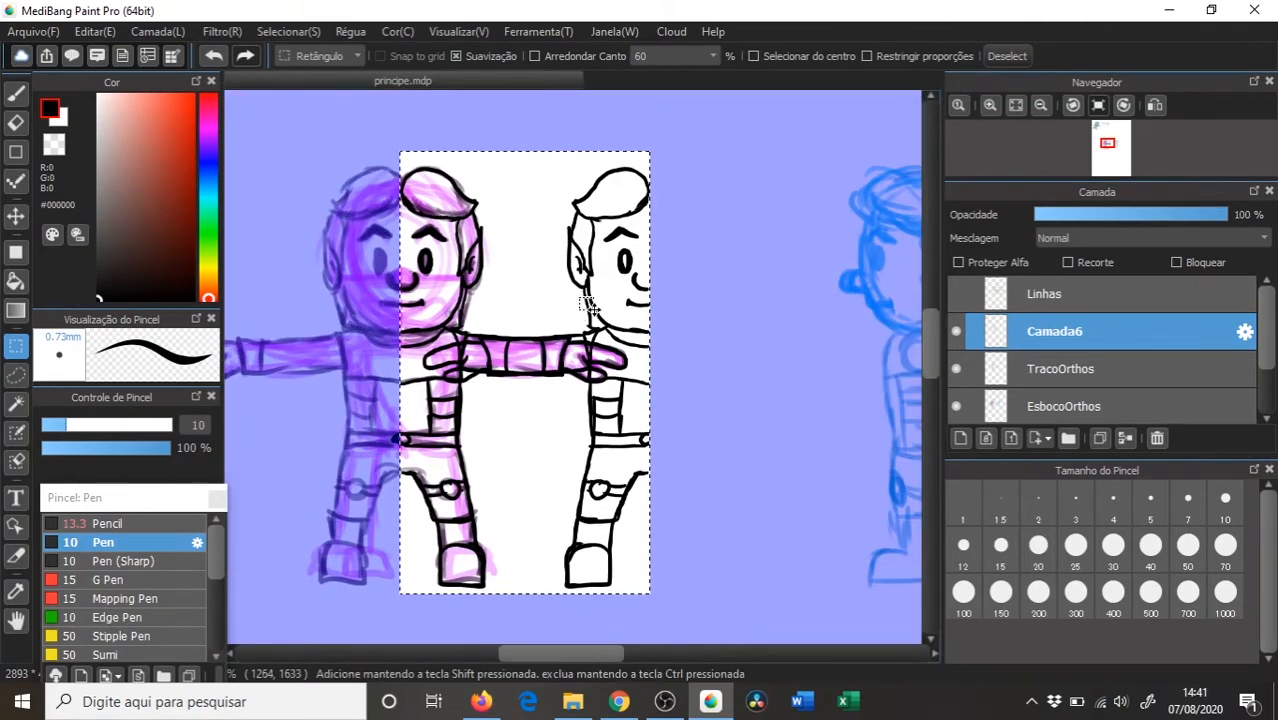
{"action": "key", "text": "v"}
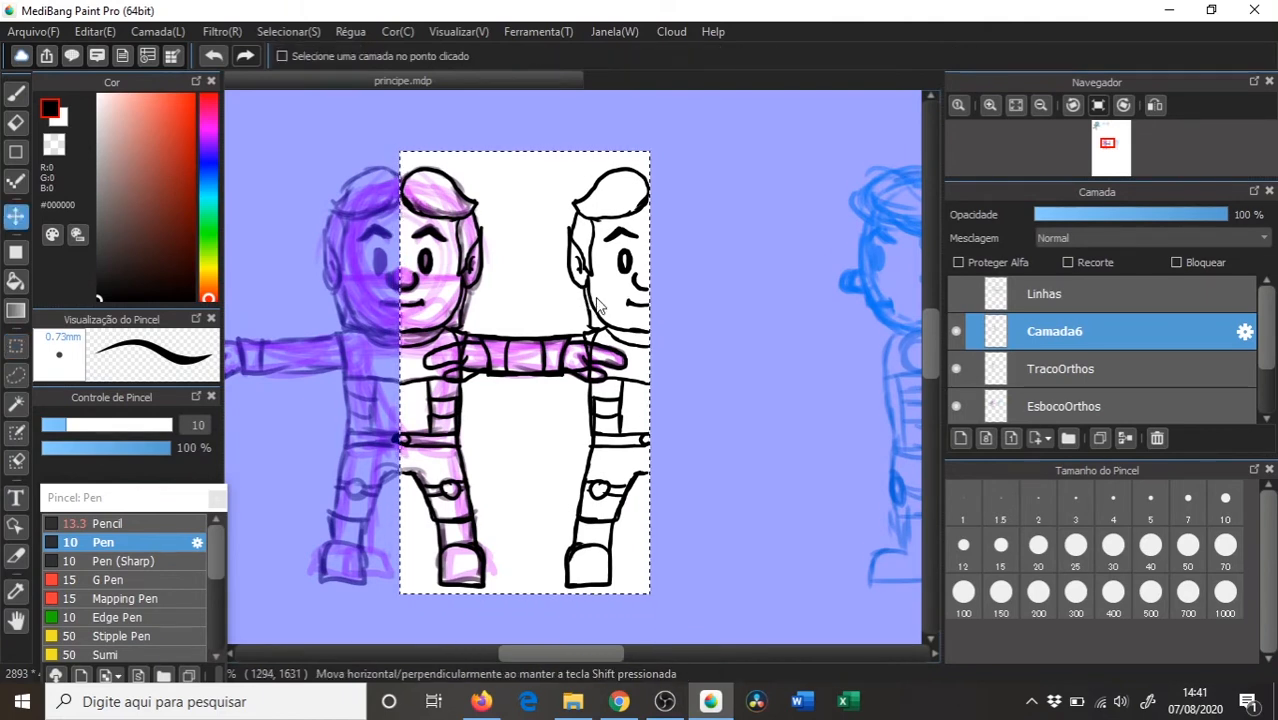
{"action": "key", "text": "ctrl+d"}
{"action": "left_click_drag", "start_coordinate": [592, 300], "coordinate": [349, 331]}
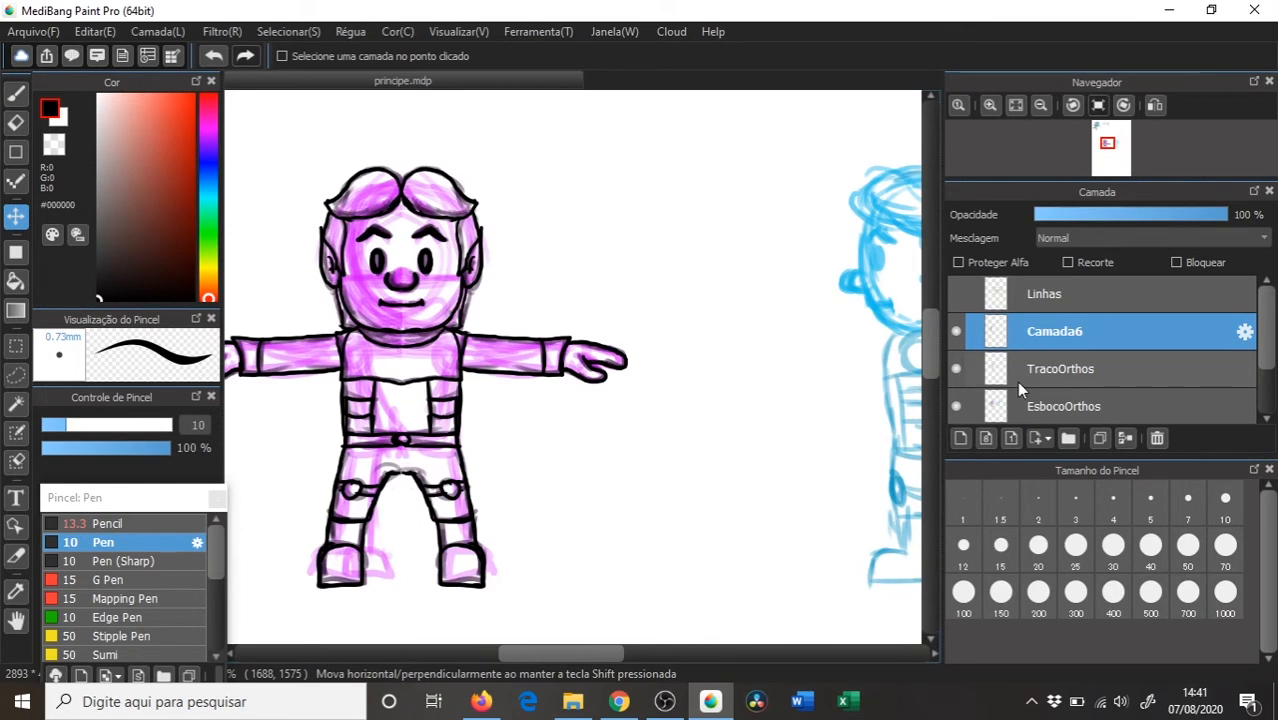
- Hide the EsbocoOrthos layer and merge the mirrored half down into TracoOrthos
{"action": "left_click", "coordinate": [956, 406]}
{"action": "mouse_move", "coordinate": [498, 283]}
{"action": "left_mouse_down"}
{"action": "mouse_move", "coordinate": [565, 294]}
{"action": "mouse_move", "coordinate": [494, 286]}
{"action": "left_mouse_up"}
{"action": "key", "text": "ctrl+e"}
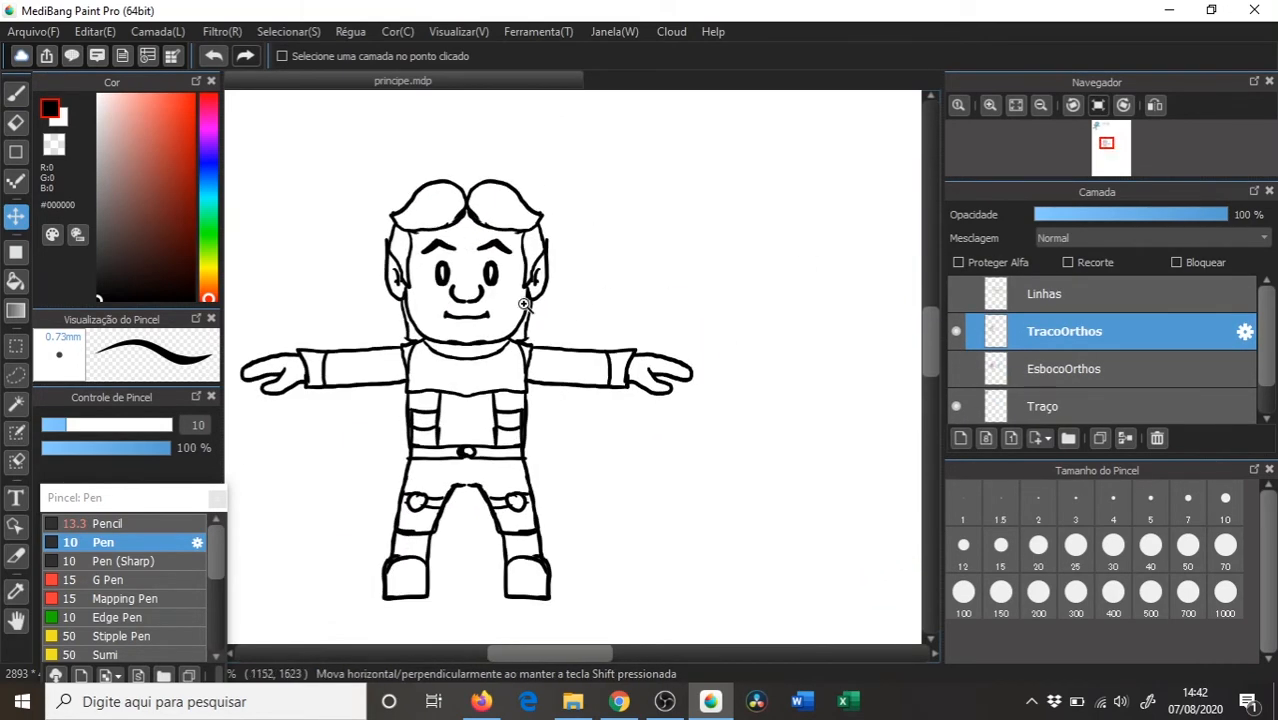
- With the EsbocoOrthos sketch shown, ink the side view's face profile, jaw and ear on TracoOrthos using the Pen
{"action": "scroll", "coordinate": [500, 278], "scroll_direction": "up", "scroll_amount": 5}
{"action": "key", "text": "b"}
{"action": "scroll", "coordinate": [392, 365], "scroll_direction": "down", "scroll_amount": 2}
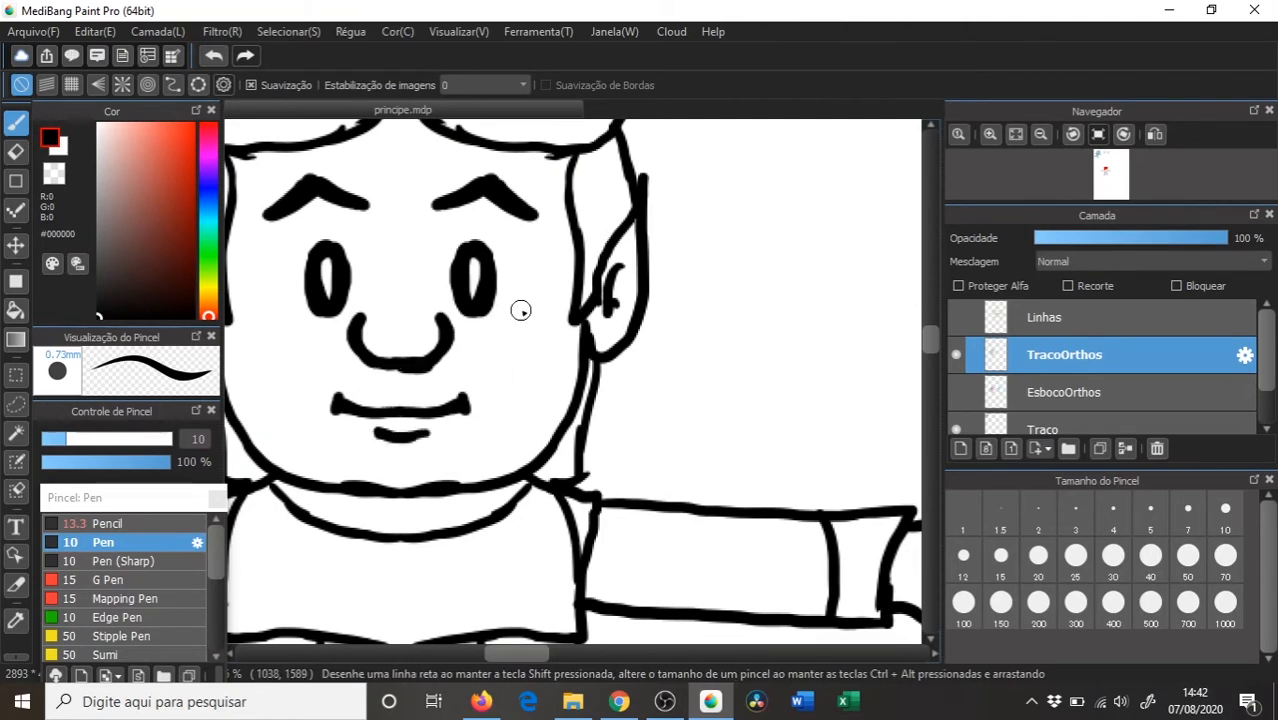
{"action": "scroll", "coordinate": [508, 288], "scroll_direction": "down", "scroll_amount": 3}
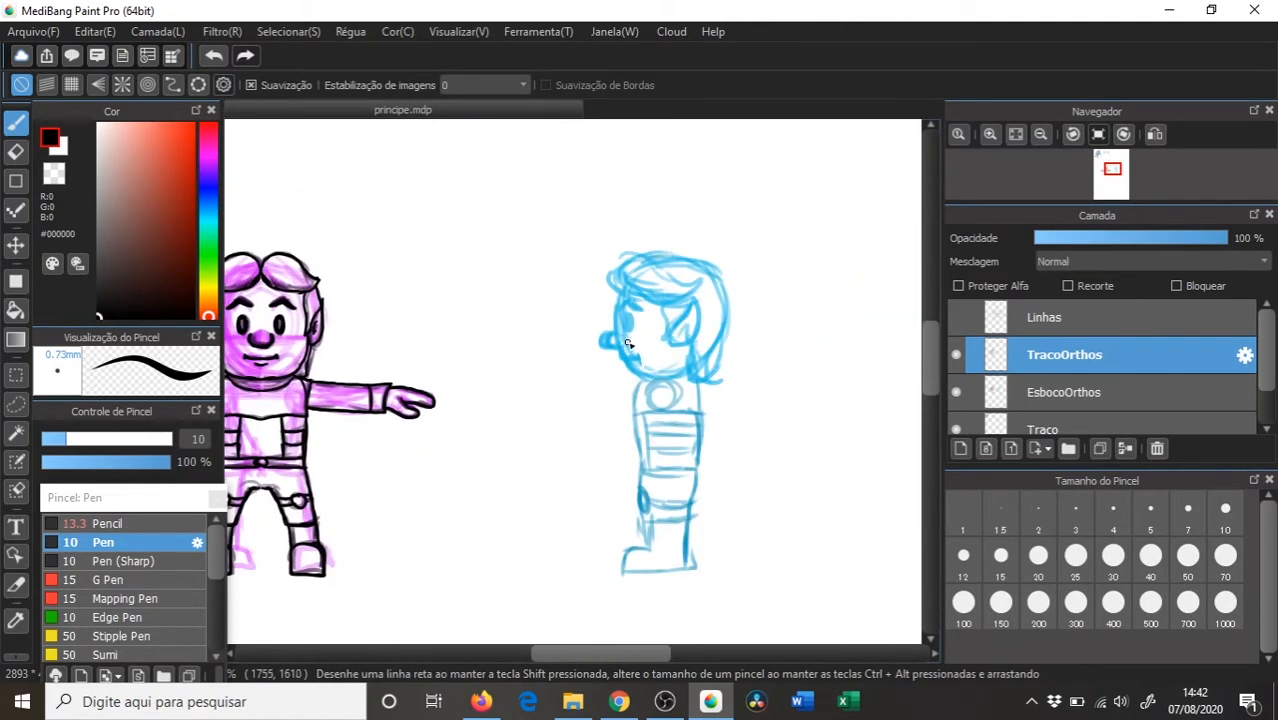
{"action": "scroll", "coordinate": [645, 326], "scroll_direction": "up", "scroll_amount": 3}
{"action": "mouse_move", "coordinate": [578, 285]}
{"action": "left_mouse_down"}
{"action": "mouse_move", "coordinate": [575, 422]}
{"action": "mouse_move", "coordinate": [624, 432]}
{"action": "mouse_move", "coordinate": [626, 450]}
{"action": "mouse_move", "coordinate": [613, 444]}
{"action": "left_mouse_up"}
{"action": "key", "text": "e"}
{"action": "key", "text": "b"}
{"action": "mouse_move", "coordinate": [580, 443]}
{"action": "left_mouse_down"}
{"action": "mouse_move", "coordinate": [656, 491]}
{"action": "mouse_move", "coordinate": [755, 453]}
{"action": "left_mouse_up"}
{"action": "key", "text": "ctrl+z"}
{"action": "mouse_move", "coordinate": [648, 491]}
{"action": "left_mouse_down"}
{"action": "mouse_move", "coordinate": [619, 514]}
{"action": "mouse_move", "coordinate": [613, 560]}
{"action": "left_mouse_up"}
{"action": "mouse_move", "coordinate": [702, 379]}
{"action": "left_mouse_down"}
{"action": "mouse_move", "coordinate": [761, 333]}
{"action": "mouse_move", "coordinate": [706, 406]}
{"action": "left_mouse_up"}
{"action": "mouse_move", "coordinate": [745, 347]}
{"action": "left_mouse_down"}
{"action": "mouse_move", "coordinate": [725, 383]}
{"action": "mouse_move", "coordinate": [673, 395]}
{"action": "left_mouse_up"}
{"action": "left_click_drag", "start_coordinate": [685, 389], "coordinate": [687, 311]}
- Ink the side view's hair from the fringe over the crown and down the back to the nape, redrawing unsatisfactory strokes
{"action": "mouse_move", "coordinate": [655, 181]}
{"action": "left_mouse_down"}
{"action": "mouse_move", "coordinate": [597, 291]}
{"action": "mouse_move", "coordinate": [743, 286]}
{"action": "mouse_move", "coordinate": [657, 297]}
{"action": "mouse_move", "coordinate": [767, 265]}
{"action": "left_mouse_up"}
{"action": "key", "text": "ctrl+z"}
{"action": "key", "text": "ctrl+z"}
{"action": "key", "text": "ctrl+z"}
{"action": "left_click_drag", "start_coordinate": [767, 265], "coordinate": [648, 181]}
{"action": "left_click_drag", "start_coordinate": [689, 331], "coordinate": [684, 303]}
{"action": "mouse_move", "coordinate": [660, 188]}
{"action": "left_mouse_down"}
{"action": "mouse_move", "coordinate": [831, 310]}
{"action": "mouse_move", "coordinate": [806, 436]}
{"action": "left_mouse_up"}
{"action": "mouse_move", "coordinate": [752, 405]}
{"action": "left_mouse_down"}
{"action": "mouse_move", "coordinate": [756, 474]}
{"action": "mouse_move", "coordinate": [793, 502]}
{"action": "left_mouse_up"}
{"action": "left_click_drag", "start_coordinate": [793, 502], "coordinate": [817, 413]}
- Ink the remaining details of the side view's head around the nose, face and ear, undoing stray strokes
{"action": "left_click_drag", "start_coordinate": [632, 319], "coordinate": [583, 315]}
{"action": "left_click_drag", "start_coordinate": [597, 333], "coordinate": [606, 345]}
{"action": "left_click_drag", "start_coordinate": [725, 434], "coordinate": [698, 335]}
{"action": "left_click_drag", "start_coordinate": [685, 425], "coordinate": [604, 319]}
{"action": "key", "text": "ctrl+z"}
{"action": "mouse_move", "coordinate": [596, 315]}
{"action": "left_mouse_down"}
{"action": "mouse_move", "coordinate": [580, 318]}
{"action": "mouse_move", "coordinate": [598, 316]}
{"action": "left_mouse_up"}
{"action": "key", "text": "ctrl+z"}
{"action": "mouse_move", "coordinate": [579, 317]}
{"action": "left_mouse_down"}
{"action": "mouse_move", "coordinate": [633, 354]}
{"action": "mouse_move", "coordinate": [578, 318]}
{"action": "left_mouse_up"}
{"action": "mouse_move", "coordinate": [600, 312]}
{"action": "left_mouse_down"}
{"action": "mouse_move", "coordinate": [559, 341]}
{"action": "mouse_move", "coordinate": [523, 403]}
{"action": "mouse_move", "coordinate": [683, 393]}
{"action": "mouse_move", "coordinate": [650, 300]}
{"action": "left_mouse_up"}
- Ink the side view's torso with the front and back outlines and the vest's edge and straps
{"action": "mouse_move", "coordinate": [525, 404]}
{"action": "left_mouse_down"}
{"action": "mouse_move", "coordinate": [545, 526]}
{"action": "mouse_move", "coordinate": [671, 516]}
{"action": "left_mouse_up"}
{"action": "left_click_drag", "start_coordinate": [682, 398], "coordinate": [672, 514]}
{"action": "left_click_drag", "start_coordinate": [541, 400], "coordinate": [558, 520]}
{"action": "left_click_drag", "start_coordinate": [552, 416], "coordinate": [677, 422]}
{"action": "left_click_drag", "start_coordinate": [561, 456], "coordinate": [683, 463]}
{"action": "mouse_move", "coordinate": [600, 520]}
{"action": "left_mouse_down"}
{"action": "mouse_move", "coordinate": [587, 329]}
{"action": "mouse_move", "coordinate": [520, 402]}
{"action": "left_mouse_up"}
- Ink the side view's leg with the knee pad and strap, the boot, and the lower belt line
{"action": "left_click_drag", "start_coordinate": [524, 373], "coordinate": [530, 372]}
{"action": "left_click_drag", "start_coordinate": [530, 432], "coordinate": [534, 462]}
{"action": "mouse_move", "coordinate": [534, 457]}
{"action": "left_mouse_down"}
{"action": "mouse_move", "coordinate": [640, 458]}
{"action": "mouse_move", "coordinate": [539, 522]}
{"action": "left_mouse_up"}
{"action": "left_click_drag", "start_coordinate": [539, 522], "coordinate": [470, 575]}
{"action": "left_click_drag", "start_coordinate": [470, 575], "coordinate": [631, 578]}
{"action": "left_click_drag", "start_coordinate": [572, 572], "coordinate": [632, 571]}
{"action": "left_click_drag", "start_coordinate": [631, 577], "coordinate": [637, 445]}
{"action": "left_click_drag", "start_coordinate": [636, 456], "coordinate": [639, 382]}
{"action": "left_click_drag", "start_coordinate": [656, 330], "coordinate": [638, 428]}
{"action": "left_click_drag", "start_coordinate": [528, 336], "coordinate": [648, 350]}
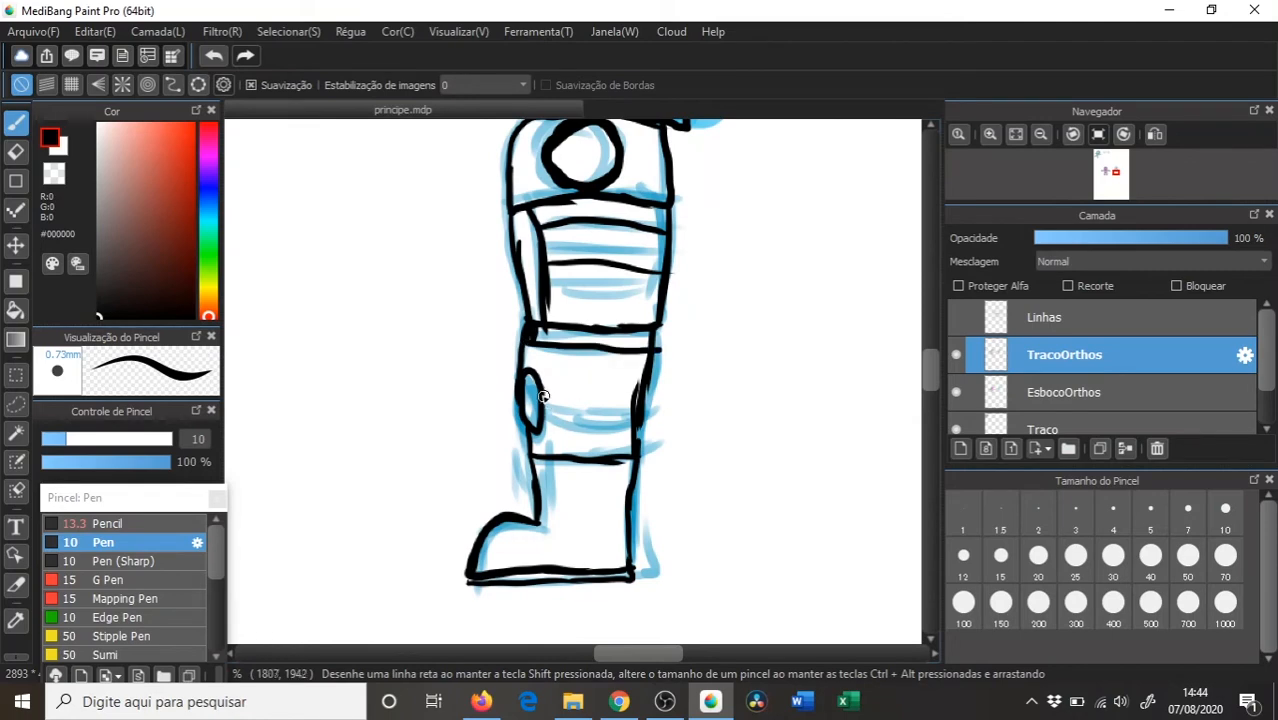
{"action": "left_click_drag", "start_coordinate": [541, 400], "coordinate": [640, 414]}
{"action": "scroll", "coordinate": [603, 368], "scroll_direction": "down", "scroll_amount": 6}
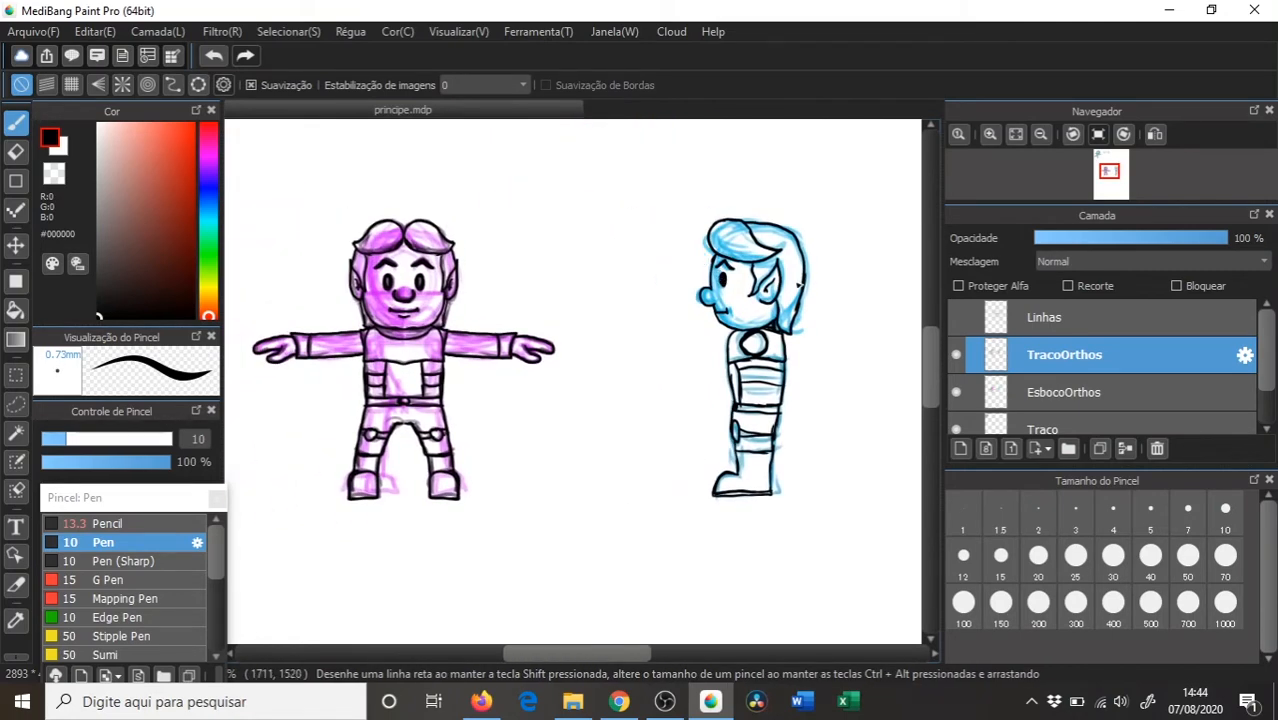
- Show the Linhas guides and copy the inked side view from TracoOrthos onto a new layer, clearing the selection
{"action": "left_click", "coordinate": [955, 318]}
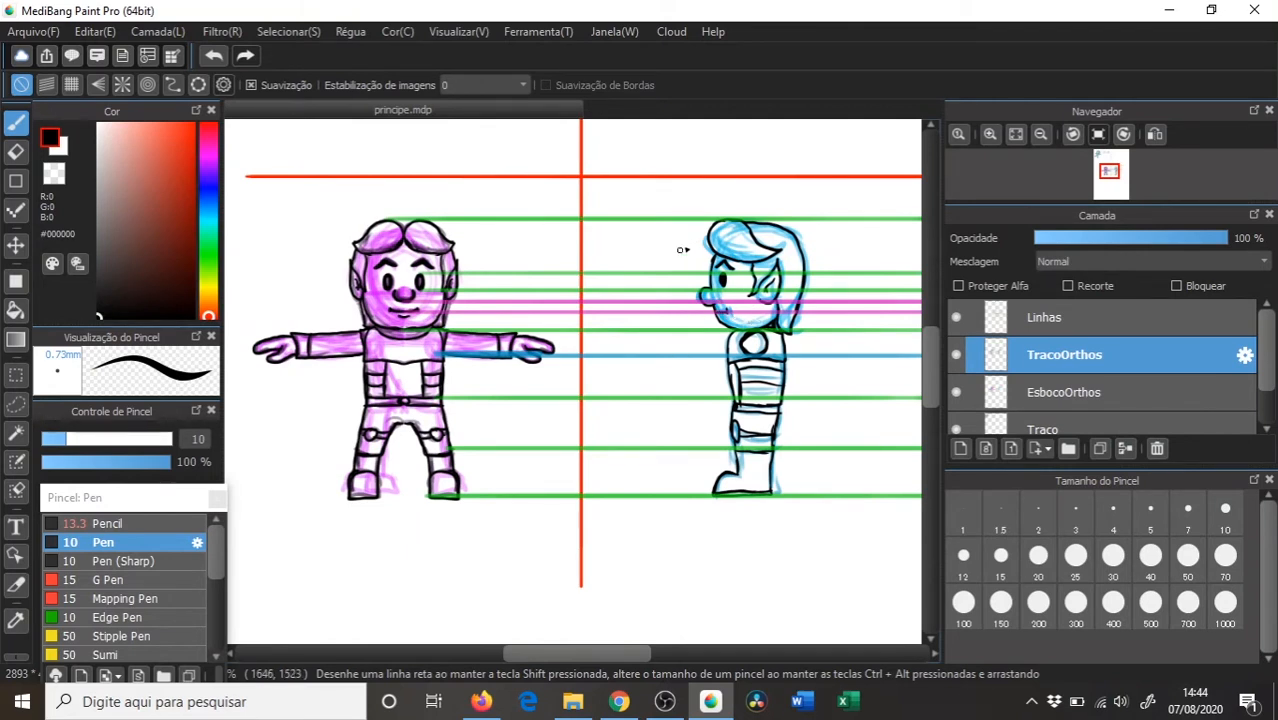
{"action": "key", "text": "m"}
{"action": "left_click_drag", "start_coordinate": [646, 188], "coordinate": [852, 508]}
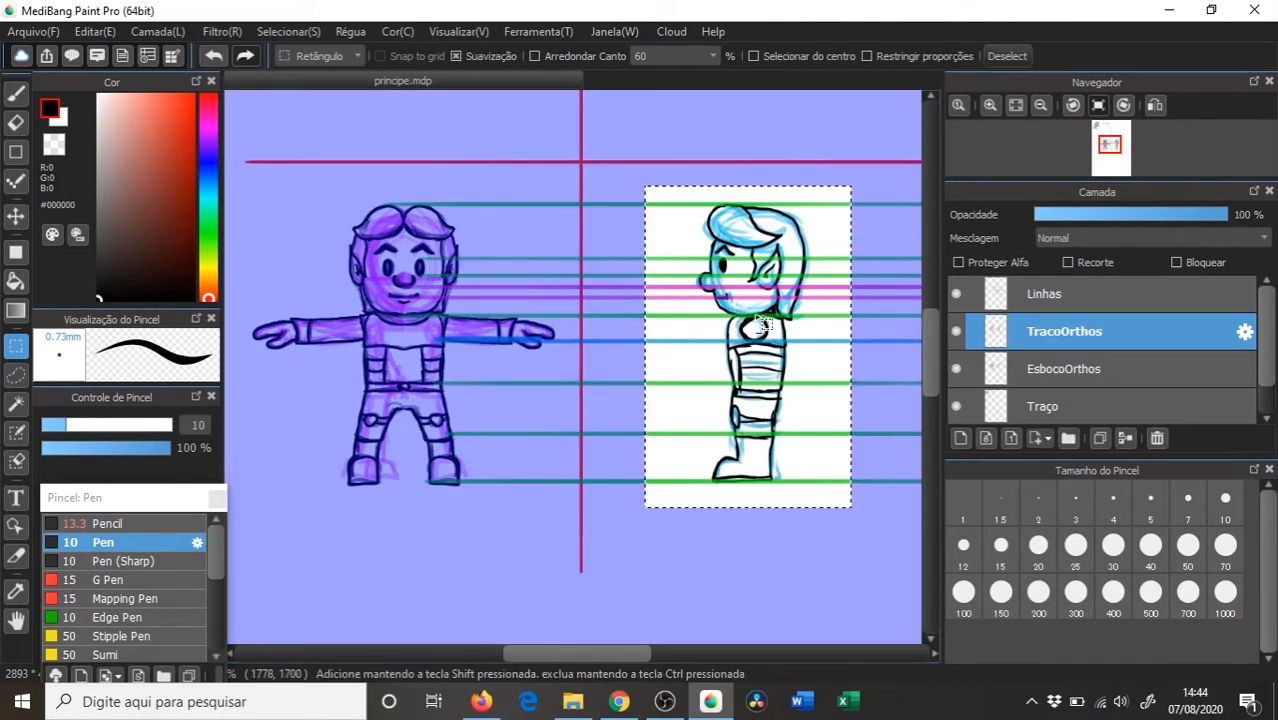
{"action": "key", "text": "ctrl+shift+n"}
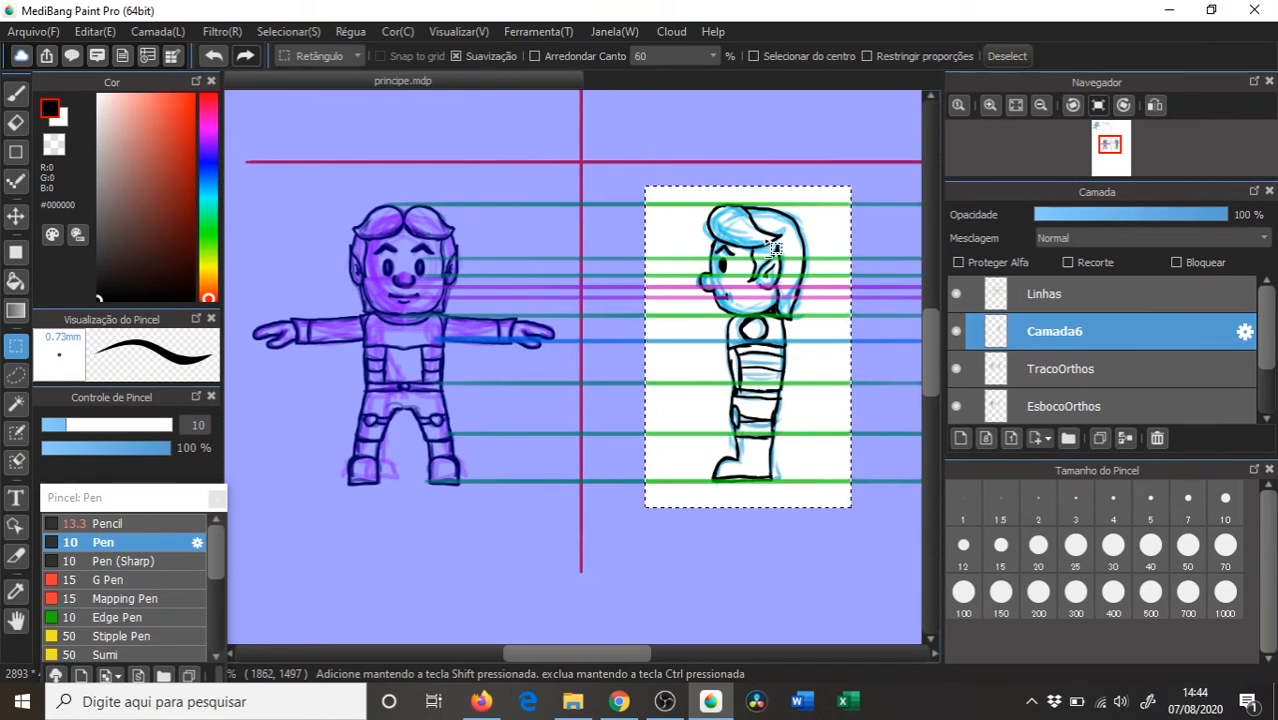
{"action": "scroll", "coordinate": [773, 248], "scroll_direction": "down", "scroll_amount": 3}
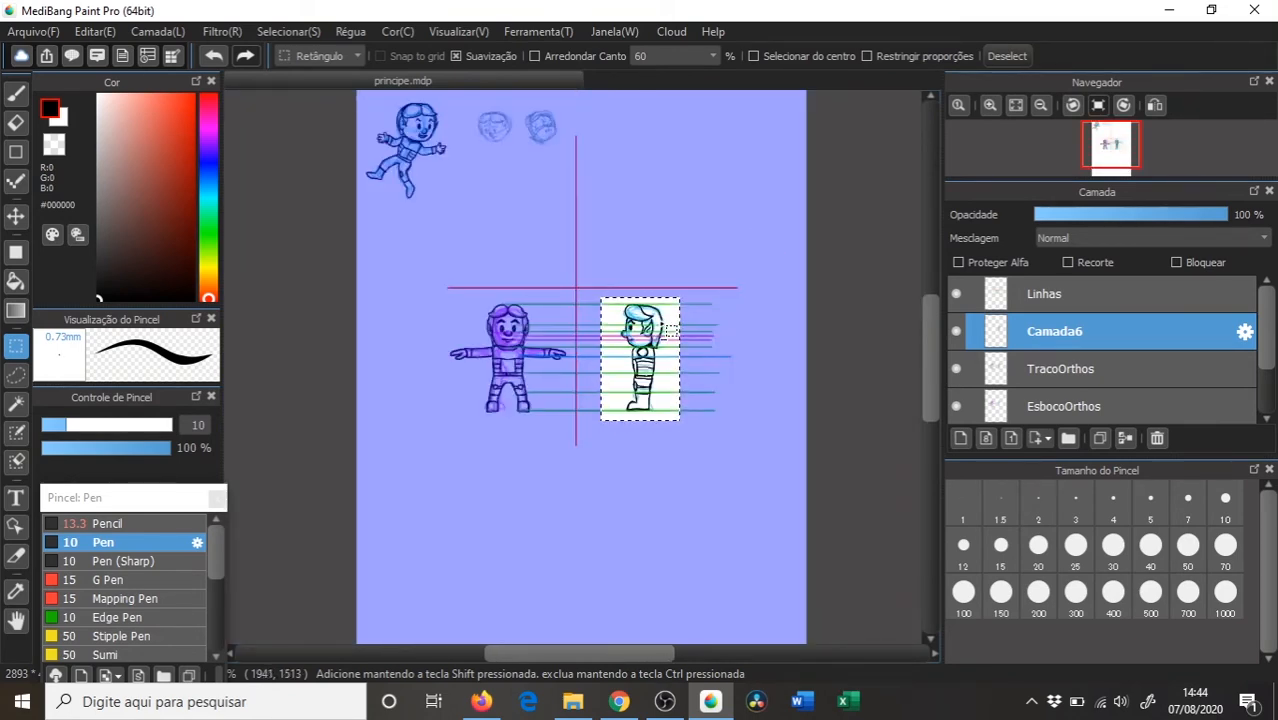
{"action": "left_click", "coordinate": [659, 332]}
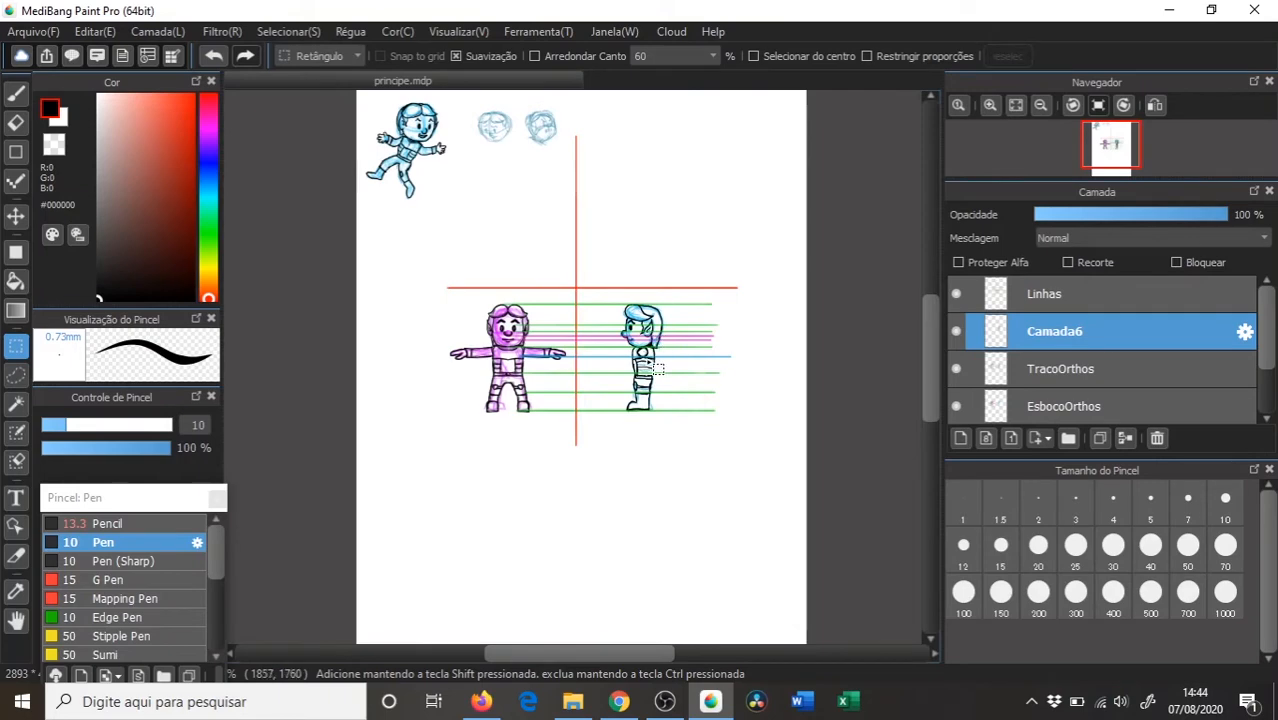
- Turn on the grid snap and draw a straight horizontal line from the side view's chest to the vertical red axis on Camada6
{"action": "key", "text": "b"}
{"action": "left_click", "coordinate": [72, 86]}
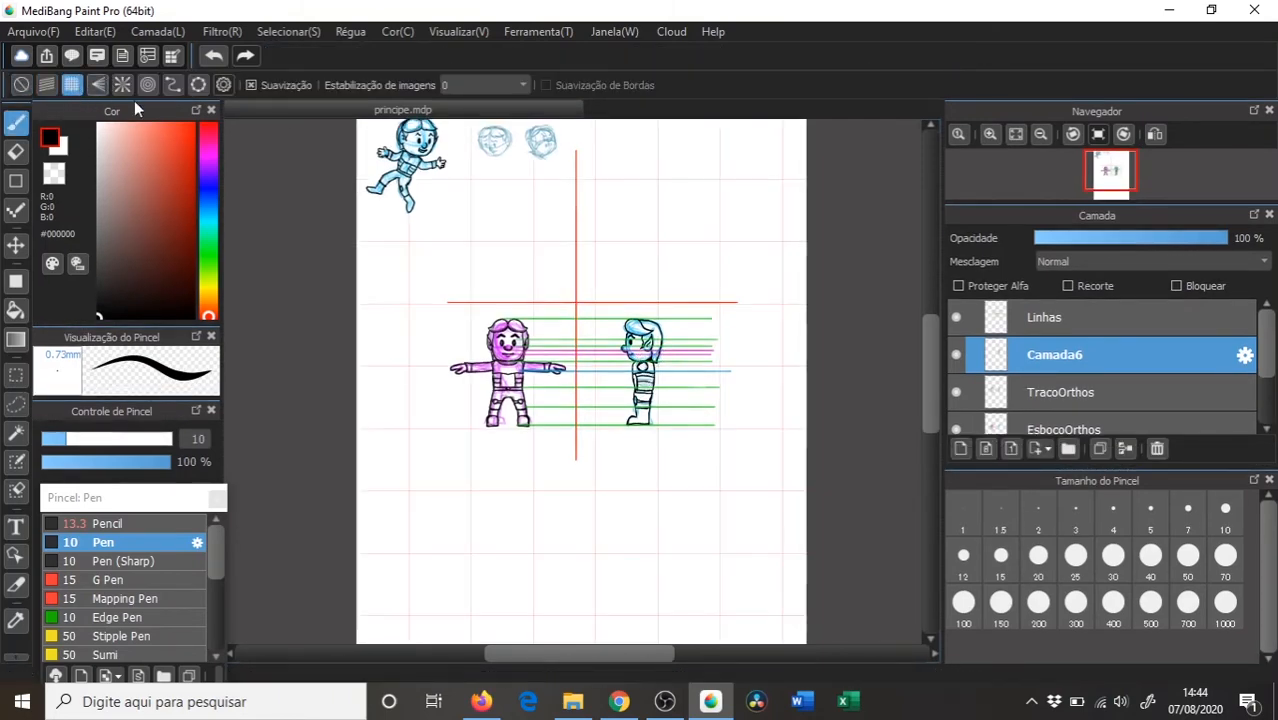
{"action": "scroll", "coordinate": [585, 417], "scroll_direction": "up", "scroll_amount": 5}
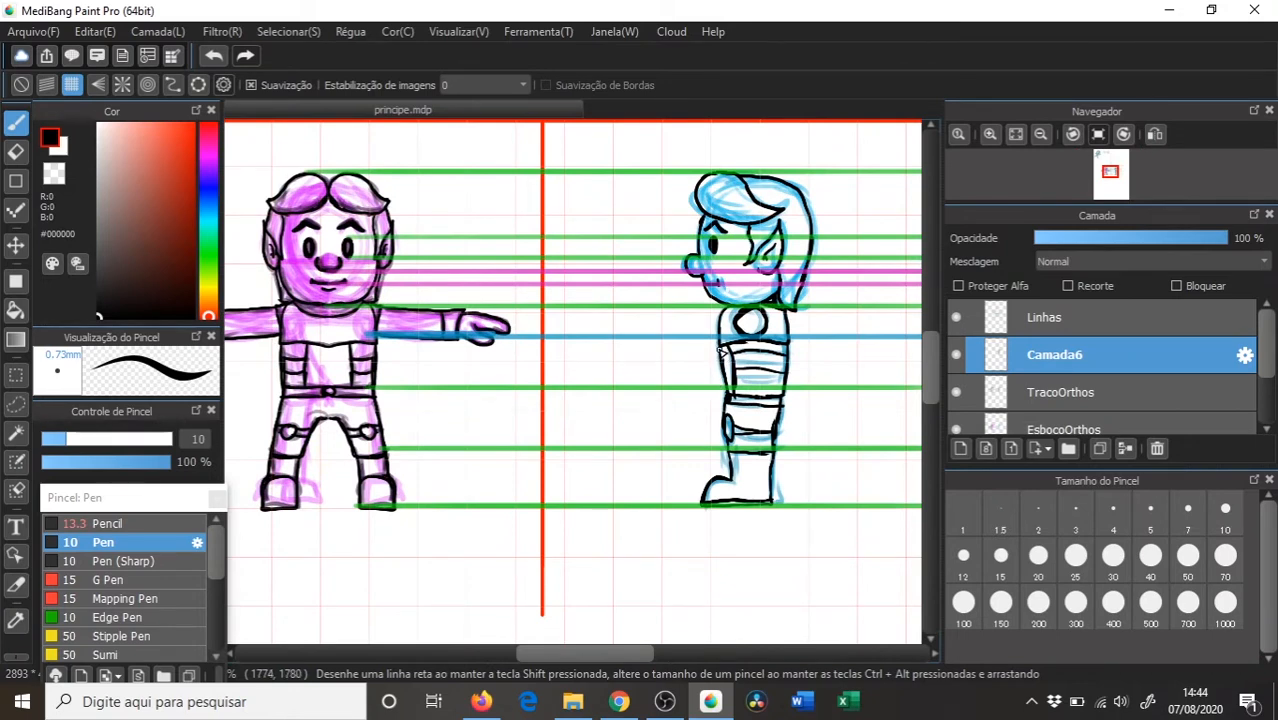
{"action": "left_click_drag", "start_coordinate": [697, 353], "coordinate": [541, 354]}
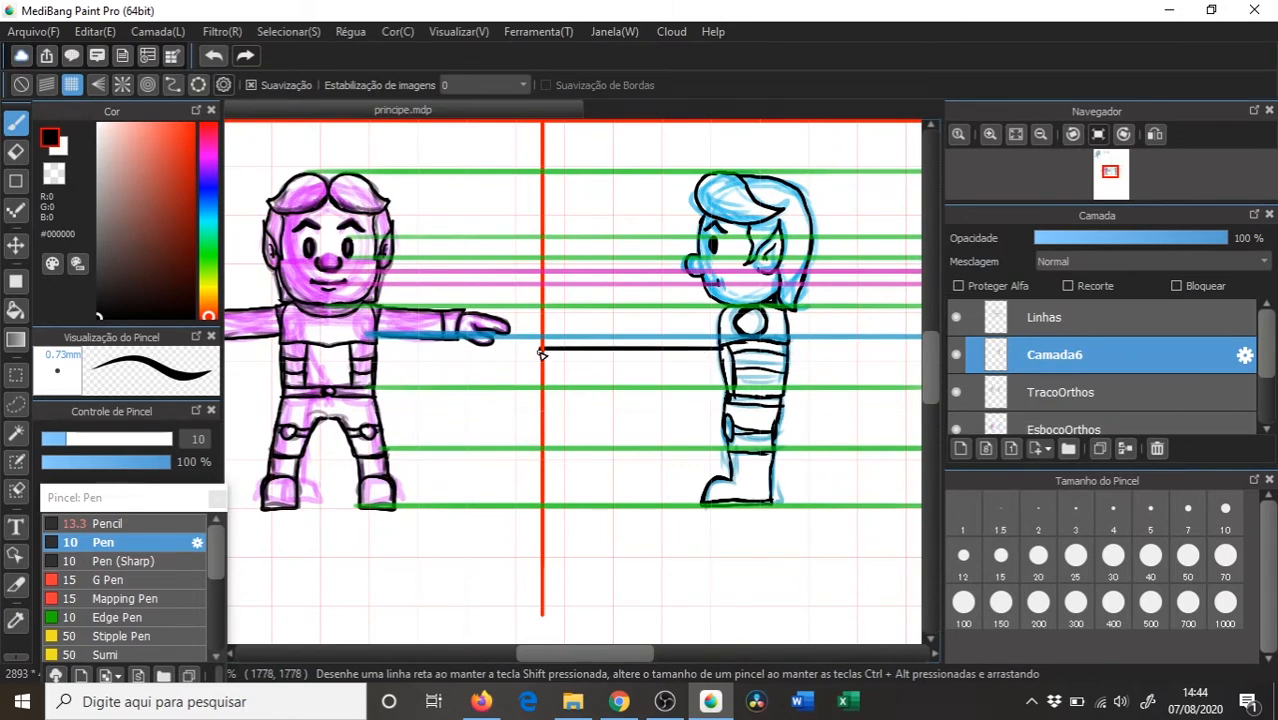
{"action": "key", "text": "ctrl+z"}
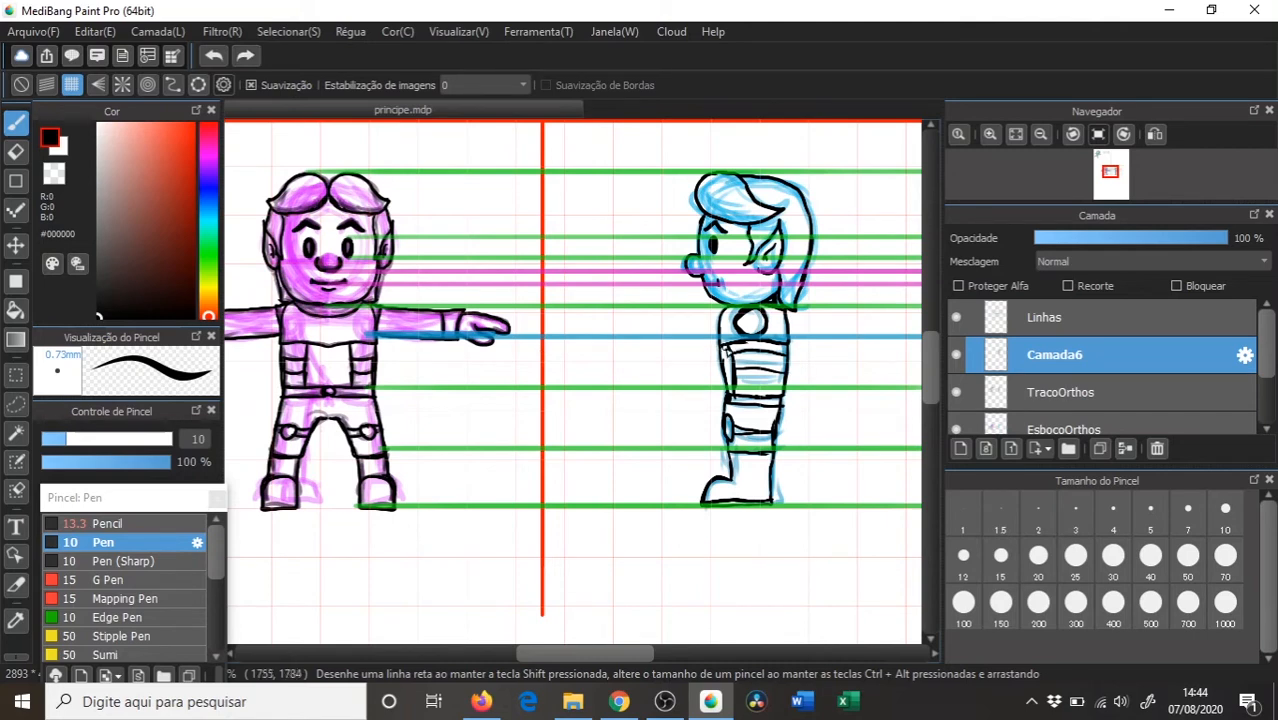
{"action": "left_click_drag", "start_coordinate": [706, 351], "coordinate": [568, 362]}
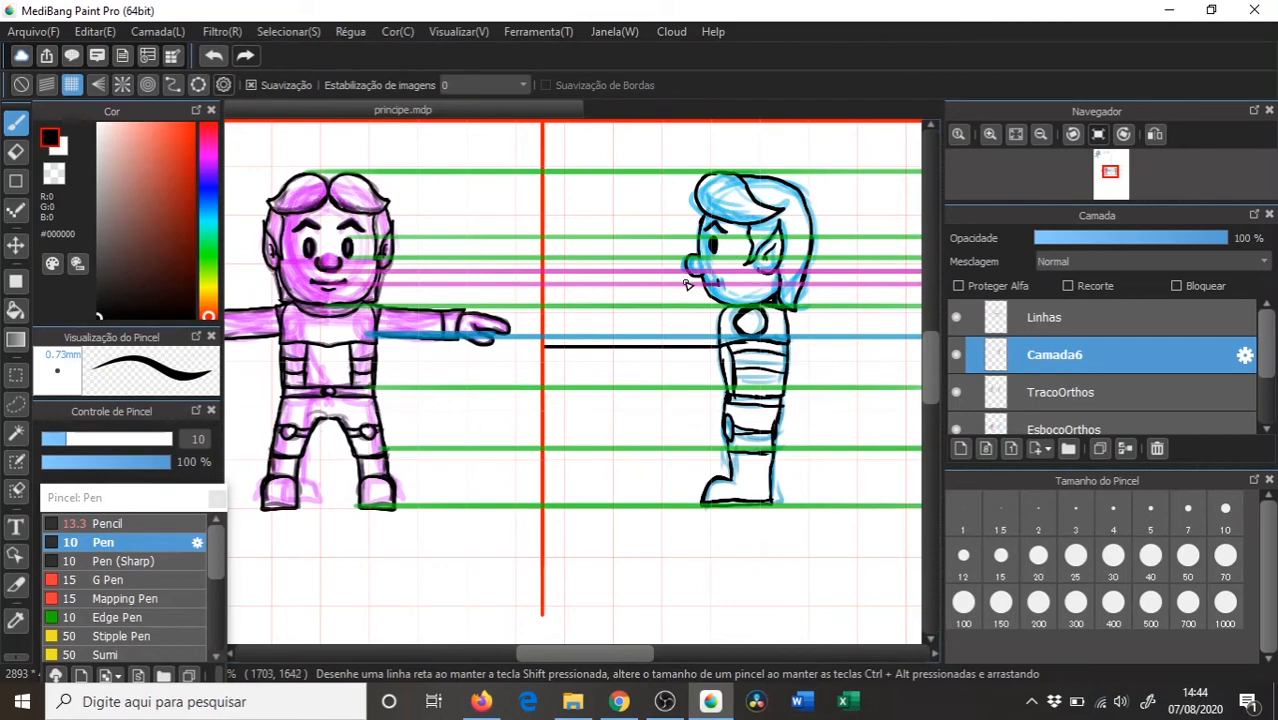
- Rotate the copied side view and its distance line by 90° so it lies face down above the horizontal red axis
{"action": "scroll", "coordinate": [687, 285], "scroll_direction": "down", "scroll_amount": 5}
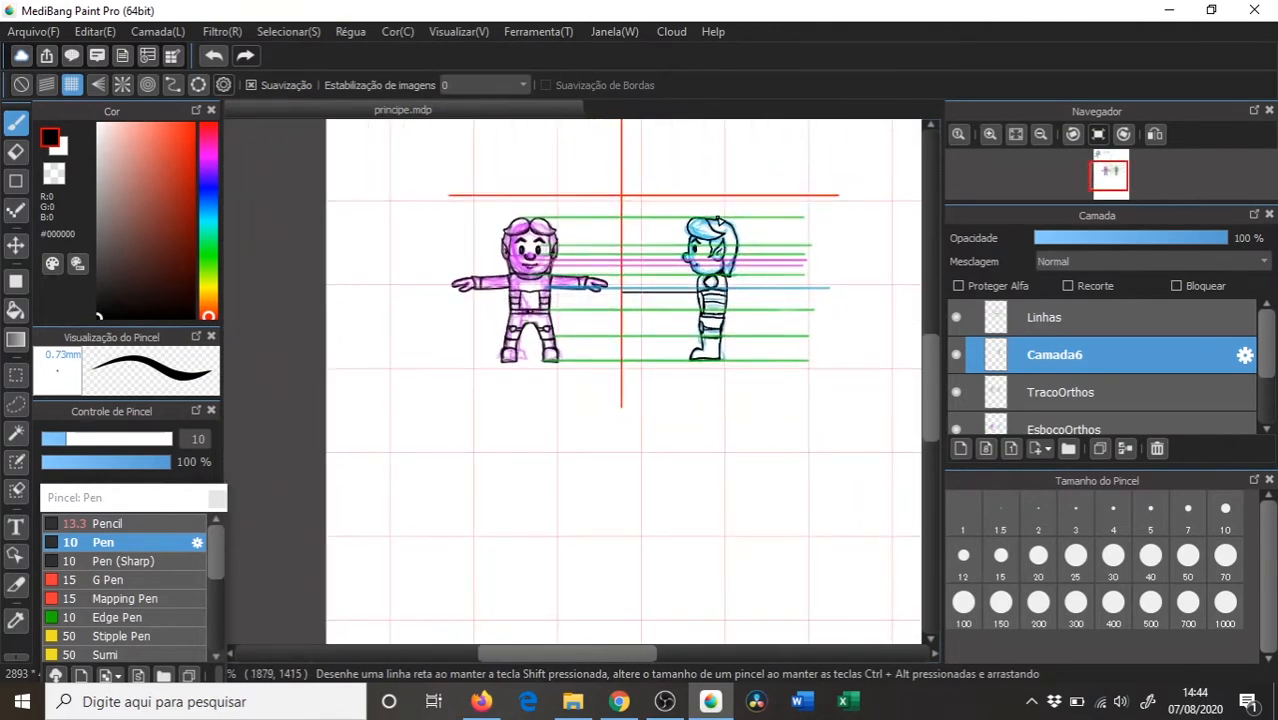
{"action": "key", "text": "ctrl+t"}
{"action": "mouse_move", "coordinate": [768, 228]}
{"action": "left_mouse_down"}
{"action": "mouse_move", "coordinate": [684, 345]}
{"action": "mouse_move", "coordinate": [649, 302]}
{"action": "mouse_move", "coordinate": [664, 188]}
{"action": "mouse_move", "coordinate": [698, 249]}
{"action": "mouse_move", "coordinate": [640, 262]}
{"action": "mouse_move", "coordinate": [629, 188]}
{"action": "left_mouse_up"}
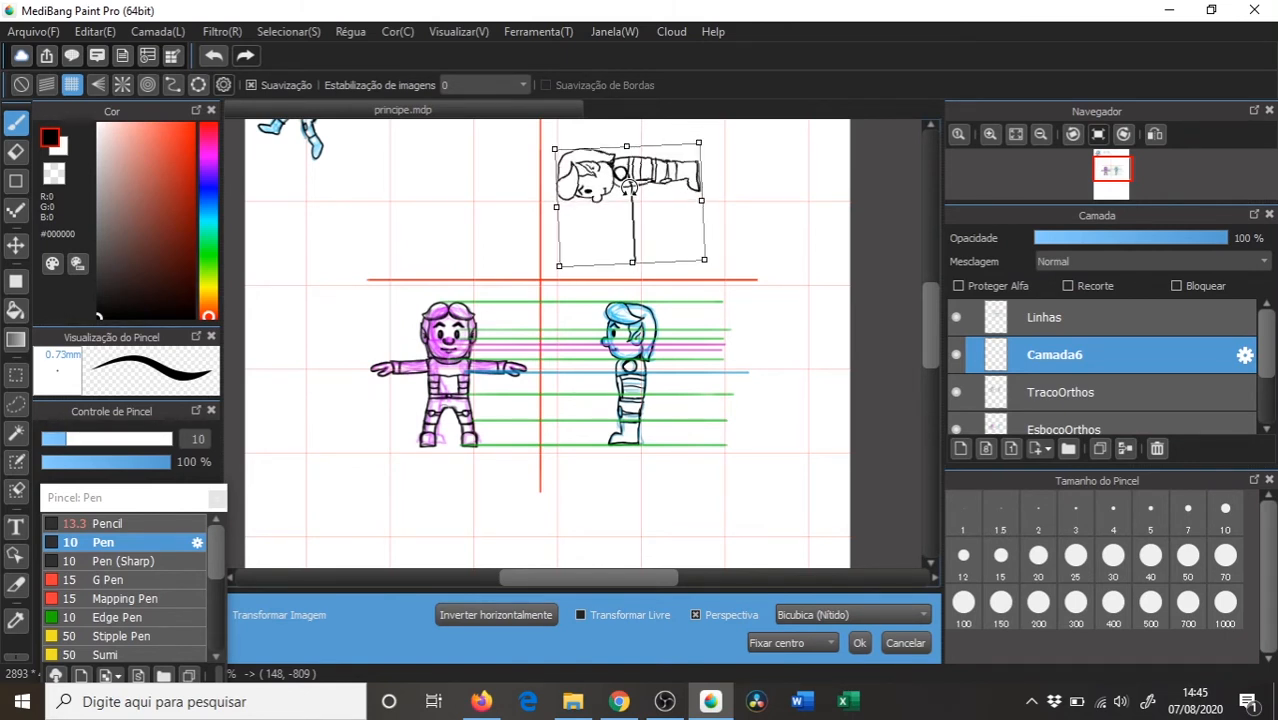
{"action": "left_click_drag", "start_coordinate": [629, 188], "coordinate": [640, 199]}
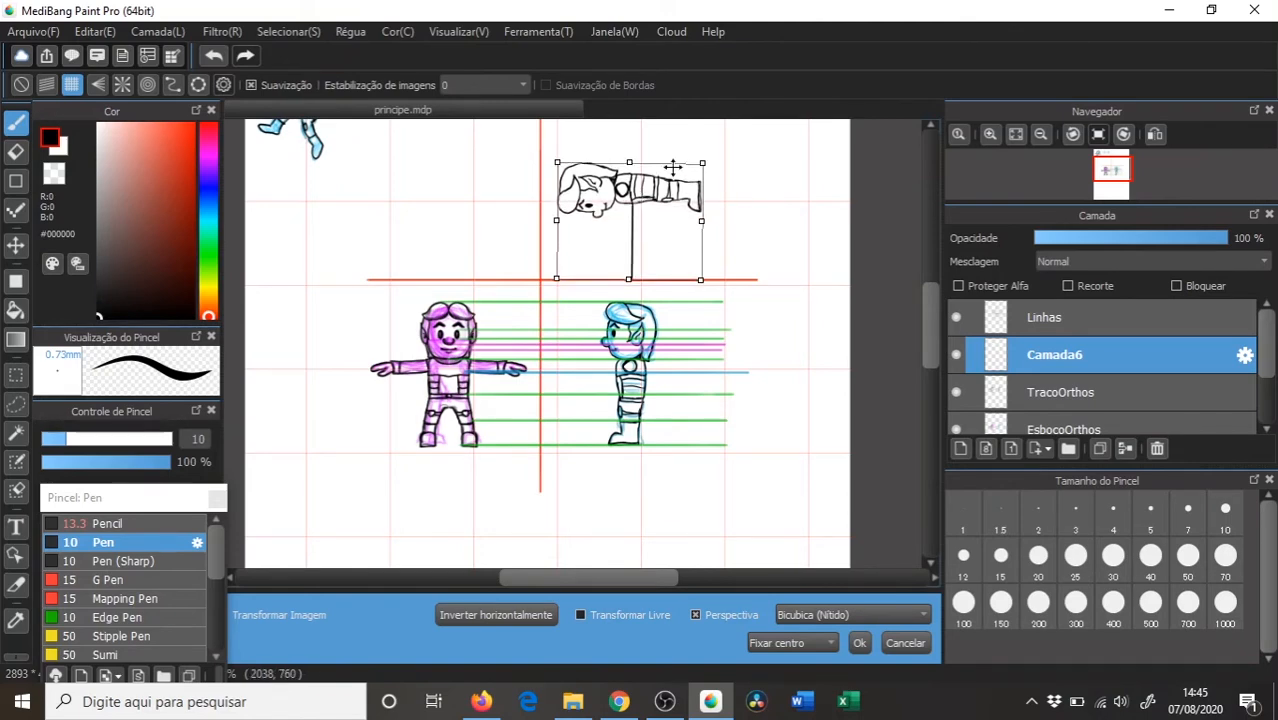
- Align the rotated copy so the end of its distance line touches the horizontal red axis, and apply the transform
{"action": "scroll", "coordinate": [673, 166], "scroll_direction": "down", "scroll_amount": 1}
{"action": "scroll", "coordinate": [673, 166], "scroll_direction": "up", "scroll_amount": 3}
{"action": "scroll", "coordinate": [673, 166], "scroll_direction": "up", "scroll_amount": 2}
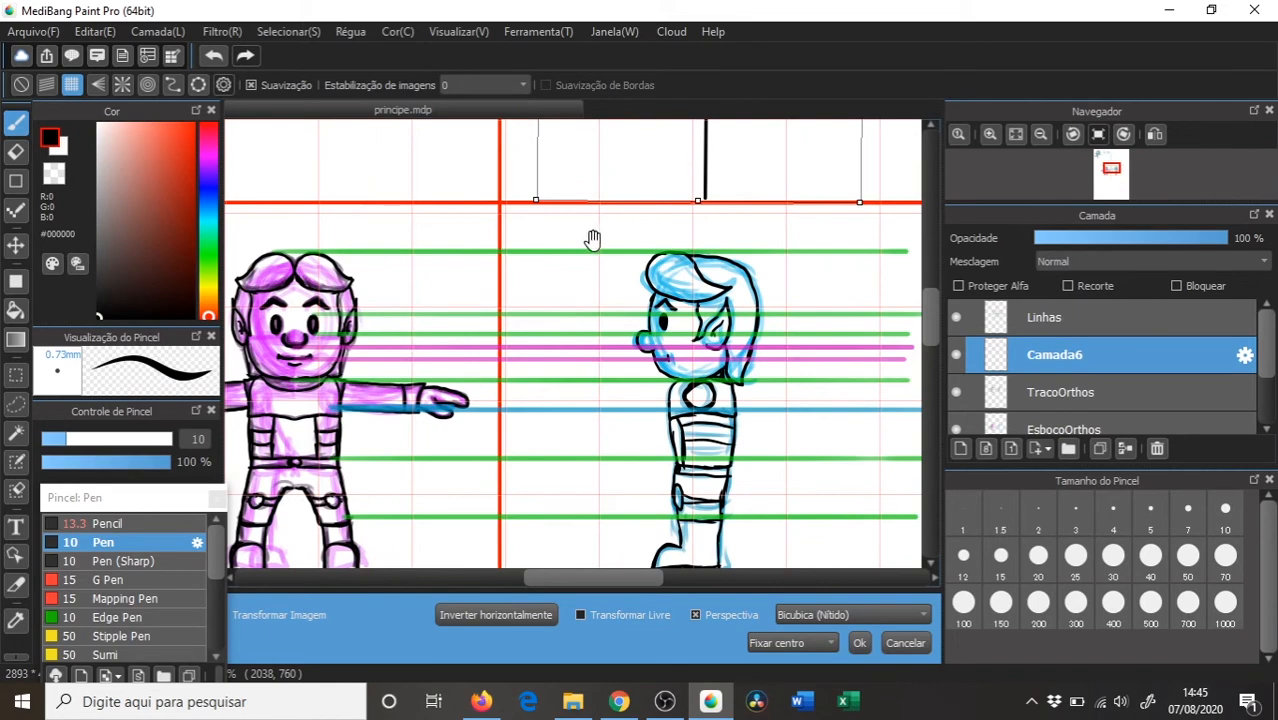
{"action": "left_click_drag", "start_coordinate": [583, 276], "coordinate": [539, 368]}
{"action": "left_click_drag", "start_coordinate": [662, 143], "coordinate": [584, 341]}
{"action": "left_click_drag", "start_coordinate": [753, 216], "coordinate": [762, 222]}
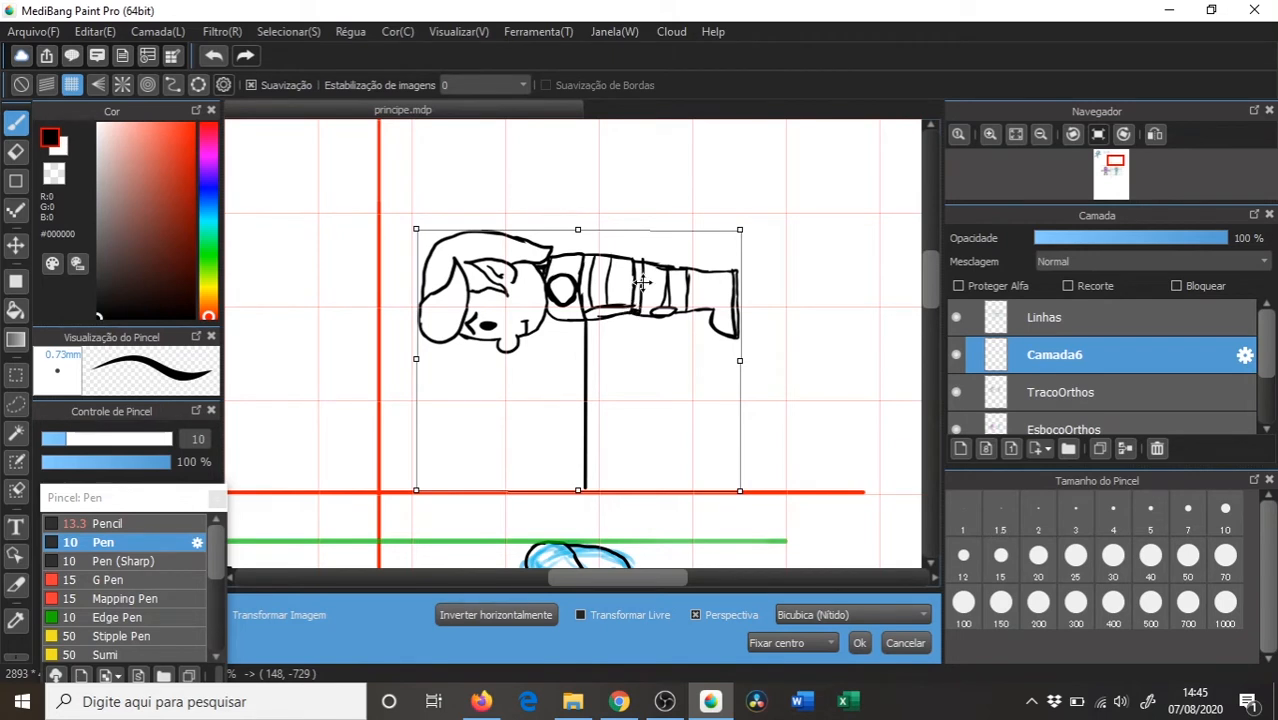
{"action": "left_click_drag", "start_coordinate": [641, 283], "coordinate": [641, 286]}
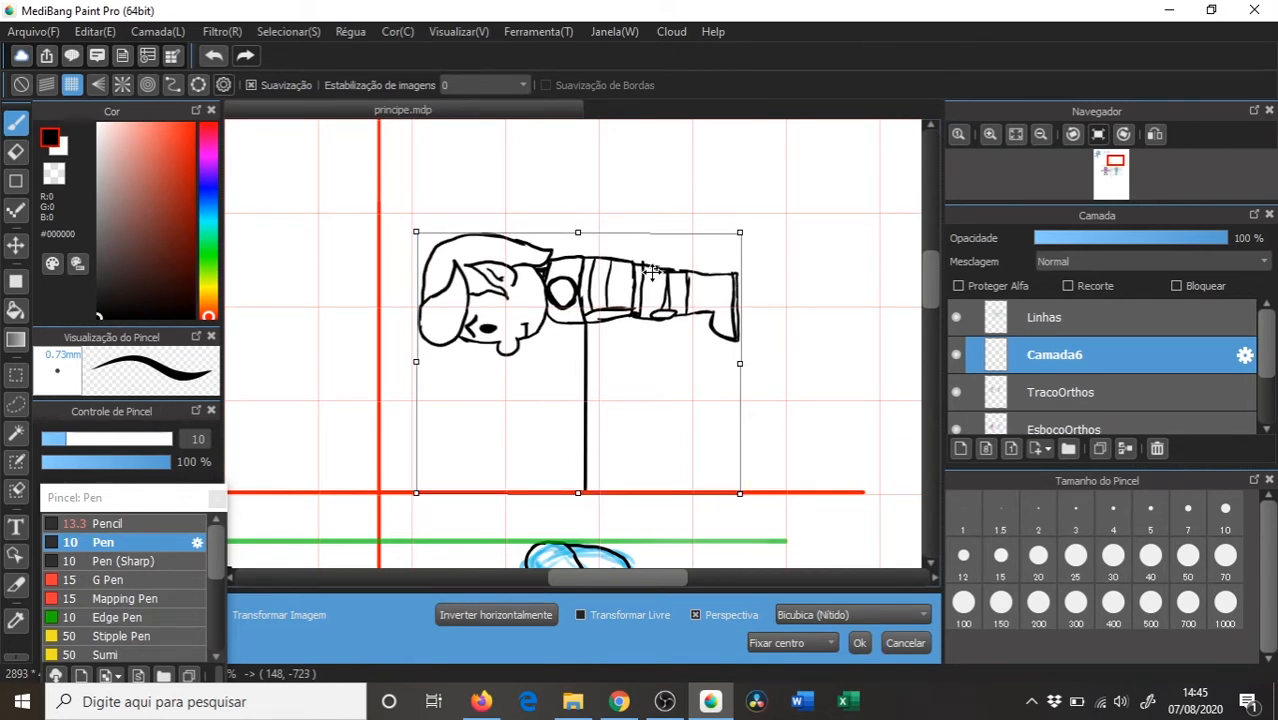
{"action": "key", "text": "Return"}
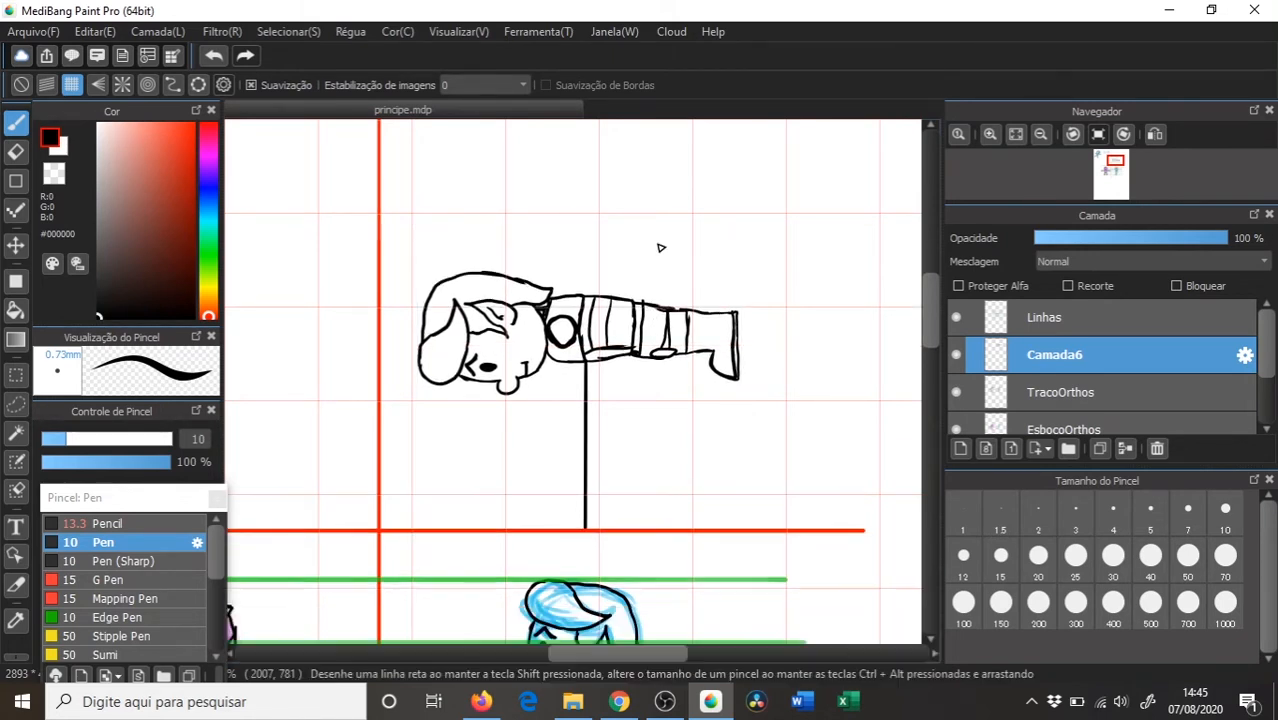
- On Linhas, draw horizontal magenta (#D735FF) Pencil guides from the rotated head's back, hair front and nose tip across the area above the front view
{"action": "mouse_move", "coordinate": [551, 278]}
{"action": "left_mouse_down"}
{"action": "mouse_move", "coordinate": [545, 322]}
{"action": "mouse_move", "coordinate": [592, 226]}
{"action": "mouse_move", "coordinate": [586, 272]}
{"action": "left_mouse_up"}
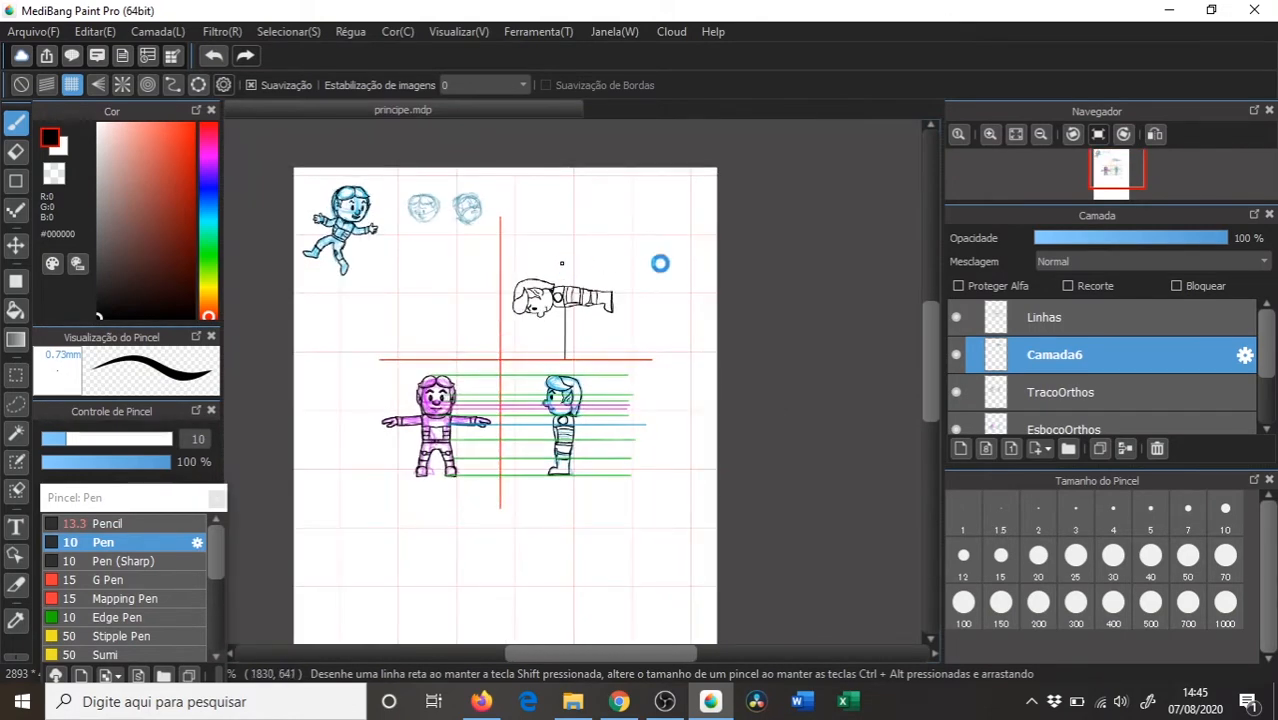
{"action": "left_click", "coordinate": [1030, 320]}
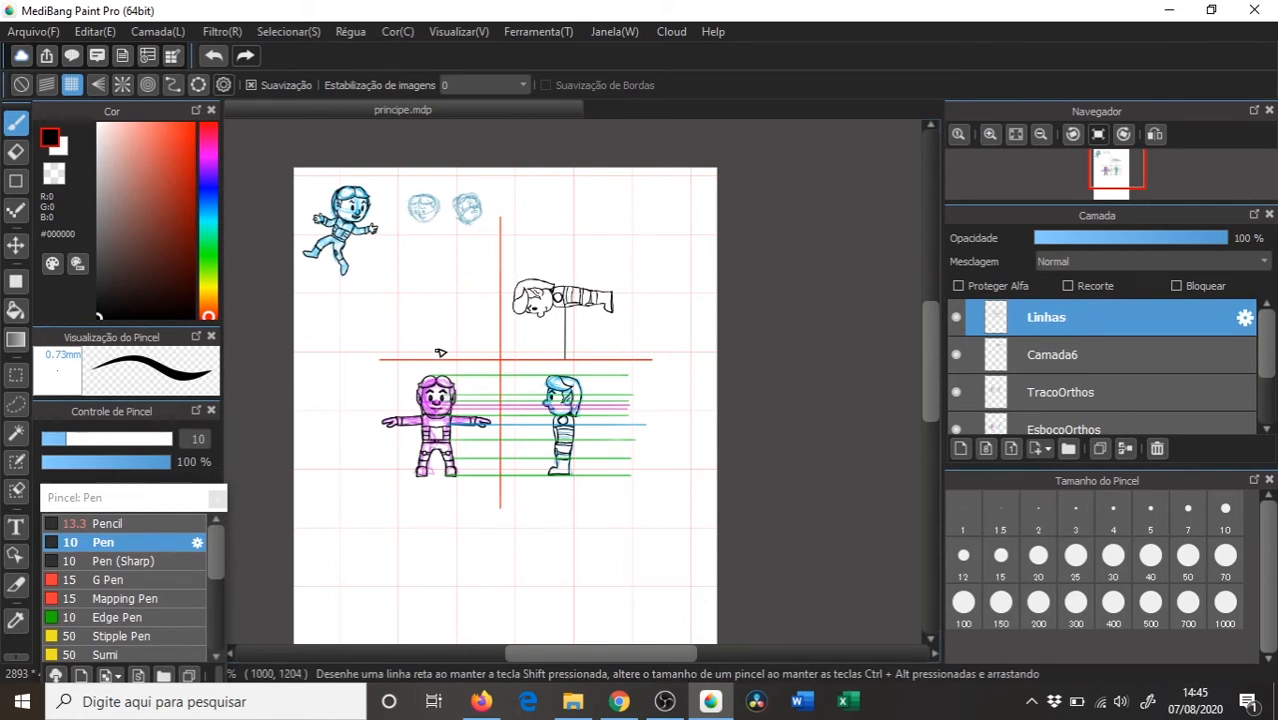
{"action": "left_click_drag", "start_coordinate": [440, 399], "coordinate": [449, 406]}
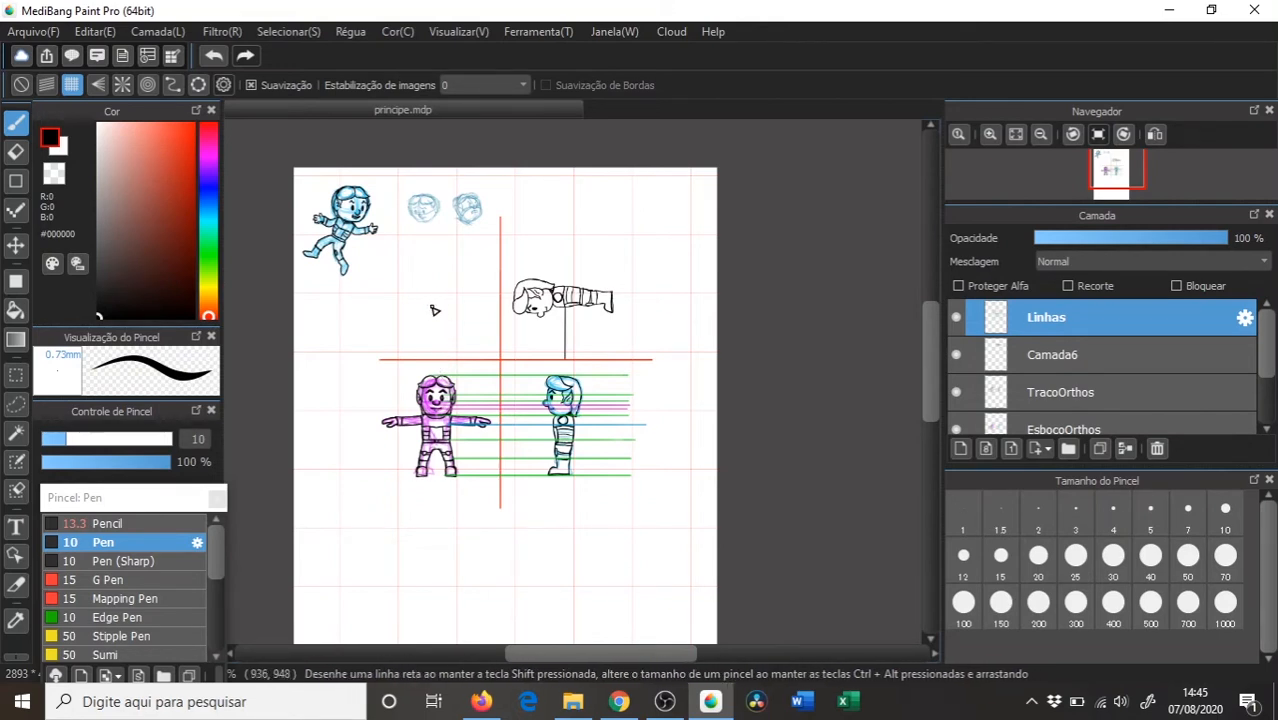
{"action": "left_click", "coordinate": [119, 525]}
{"action": "left_click_drag", "start_coordinate": [213, 181], "coordinate": [208, 161]}
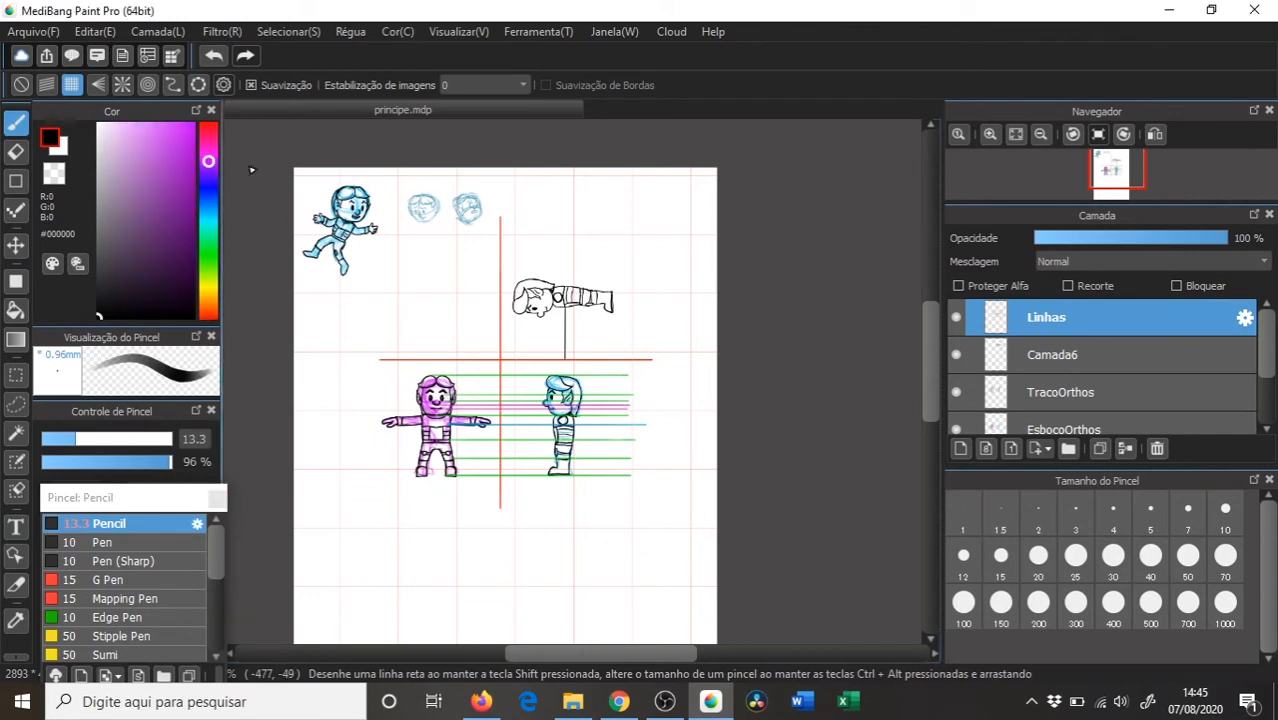
{"action": "scroll", "coordinate": [490, 284], "scroll_direction": "up", "scroll_amount": 4}
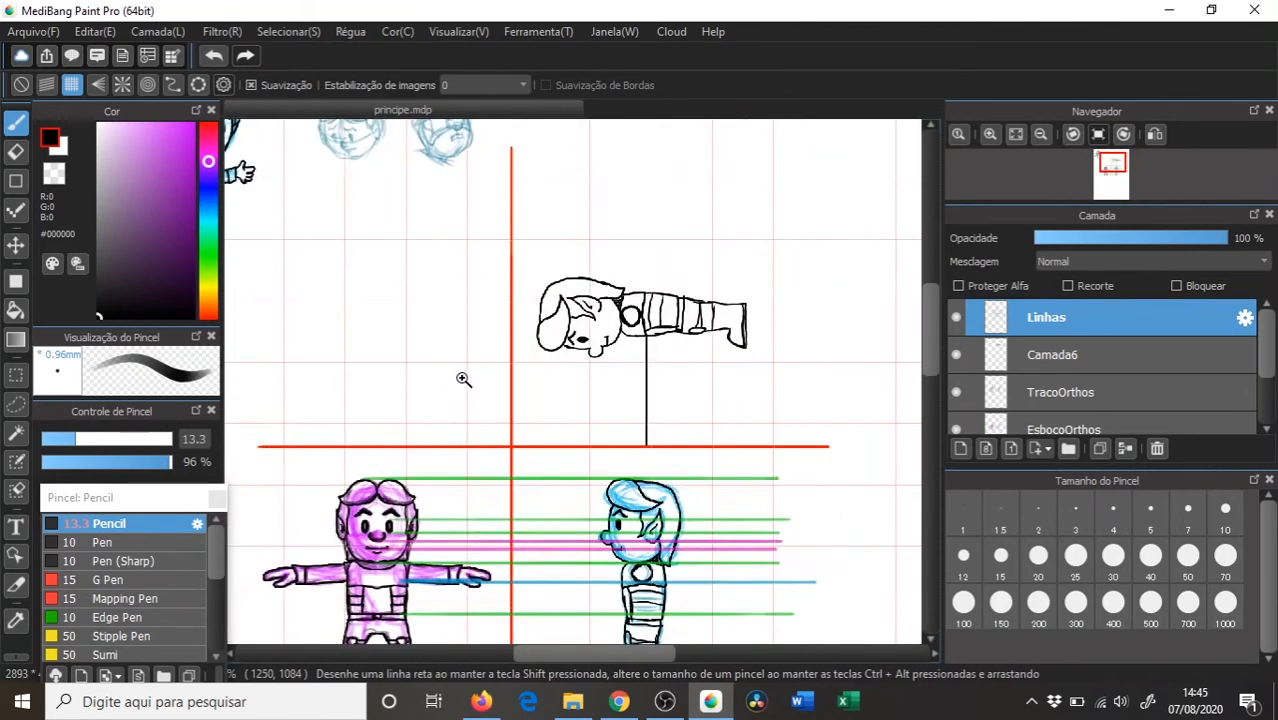
{"action": "left_click_drag", "start_coordinate": [540, 315], "coordinate": [745, 215]}
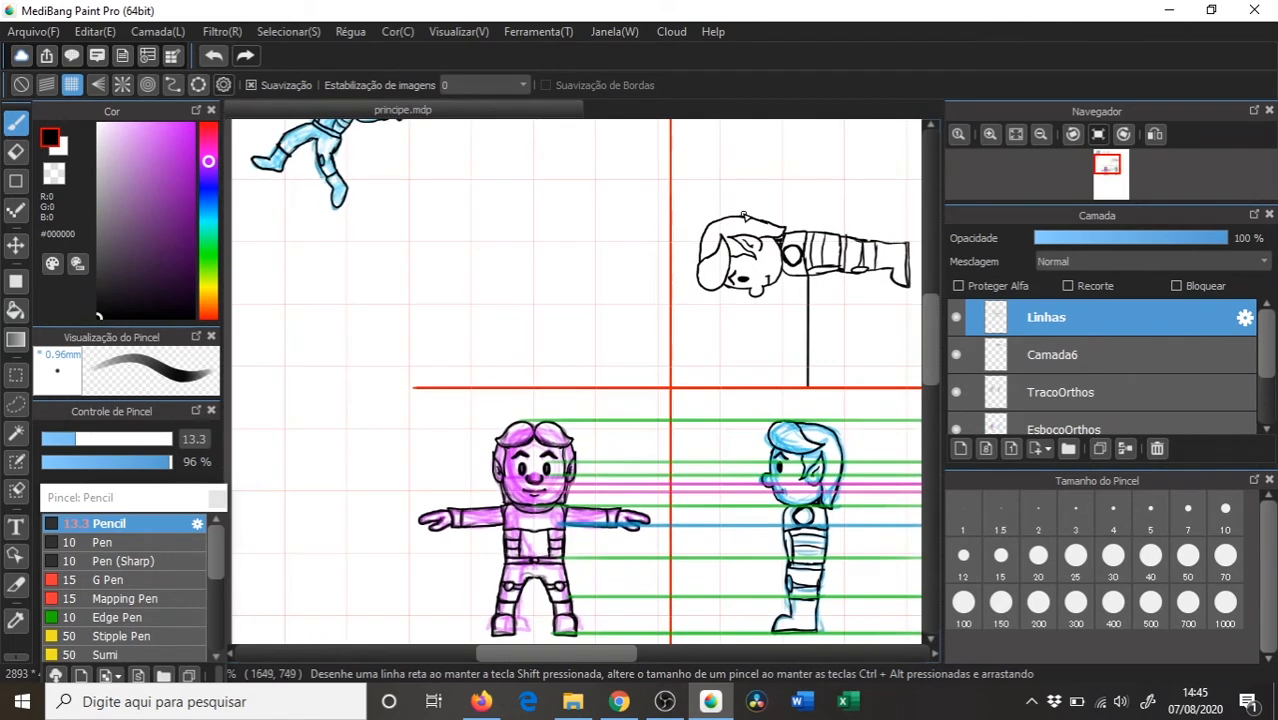
{"action": "left_click", "coordinate": [181, 138]}
{"action": "left_click_drag", "start_coordinate": [181, 138], "coordinate": [175, 122]}
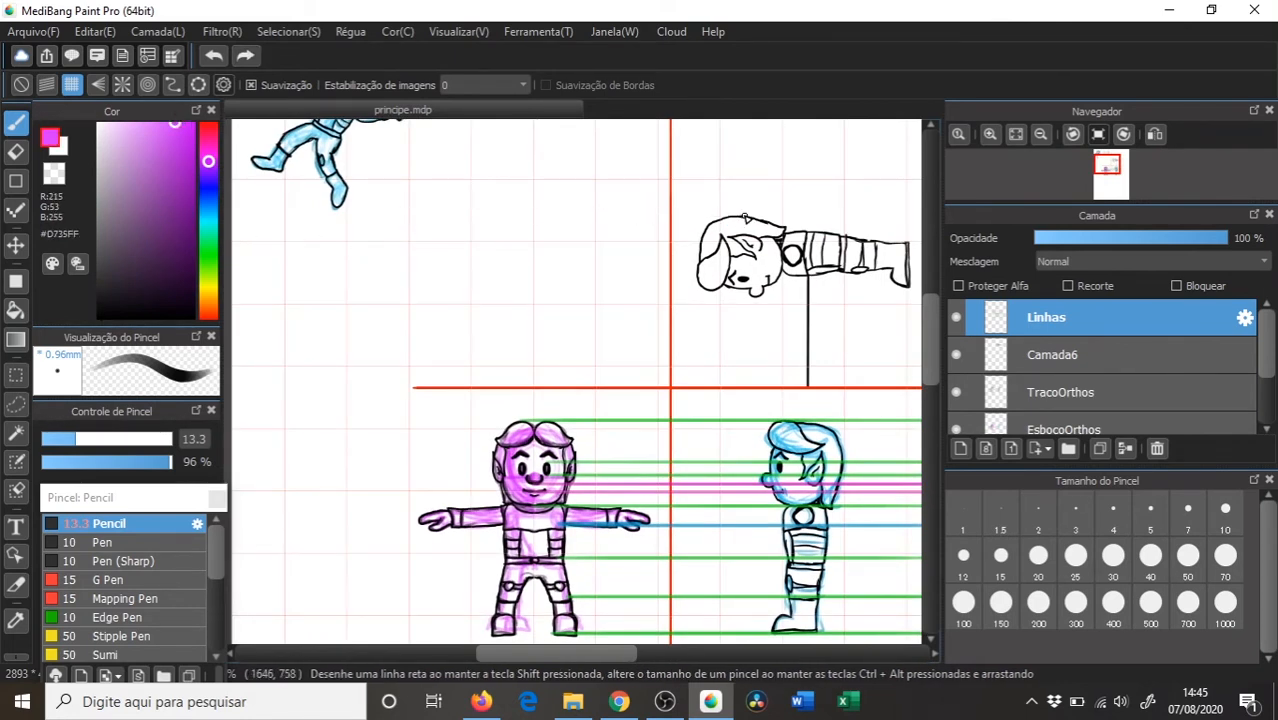
{"action": "left_click_drag", "start_coordinate": [745, 215], "coordinate": [368, 251]}
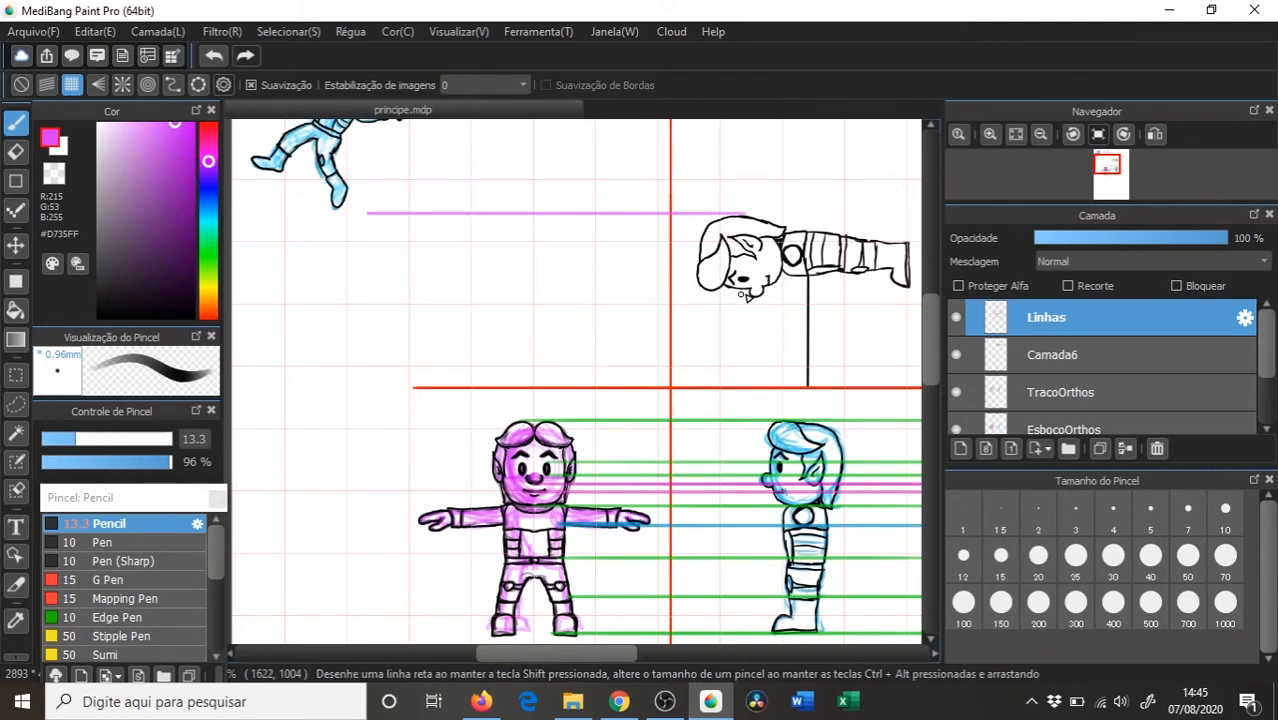
{"action": "left_click_drag", "start_coordinate": [715, 292], "coordinate": [345, 291]}
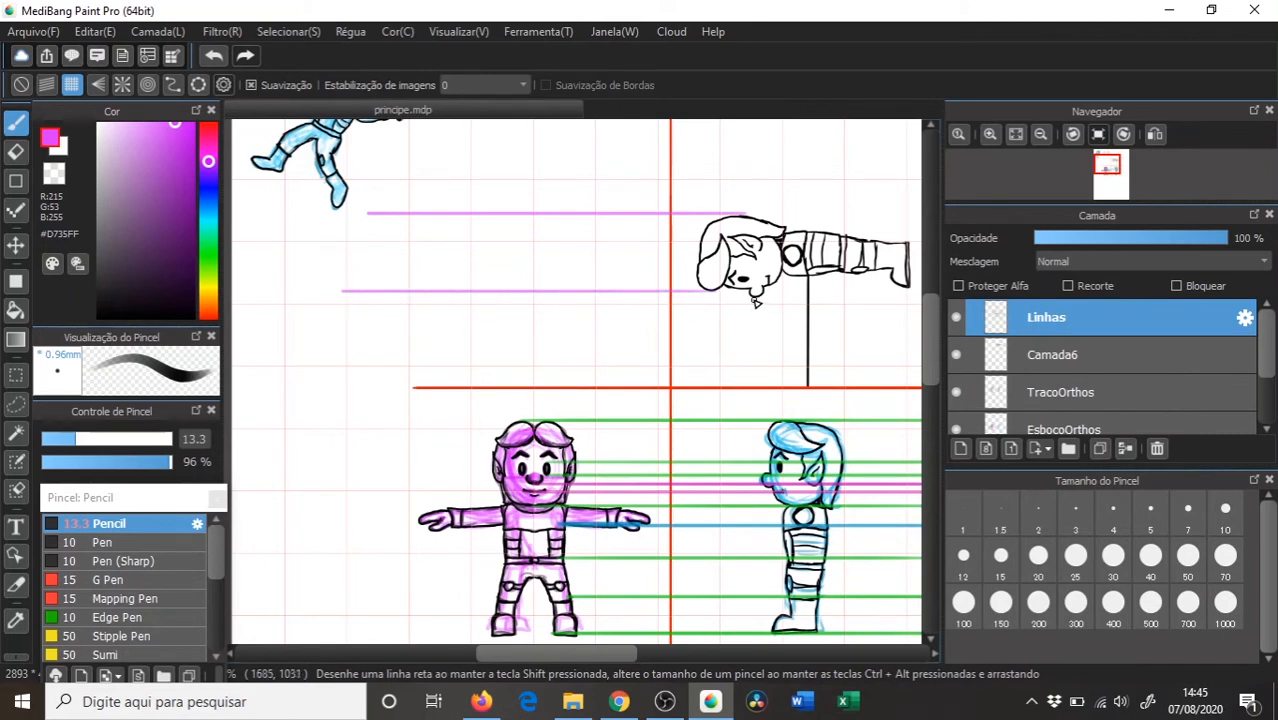
{"action": "mouse_move", "coordinate": [758, 296]}
{"action": "left_mouse_down"}
{"action": "mouse_move", "coordinate": [452, 303]}
{"action": "mouse_move", "coordinate": [303, 295]}
{"action": "left_mouse_up"}
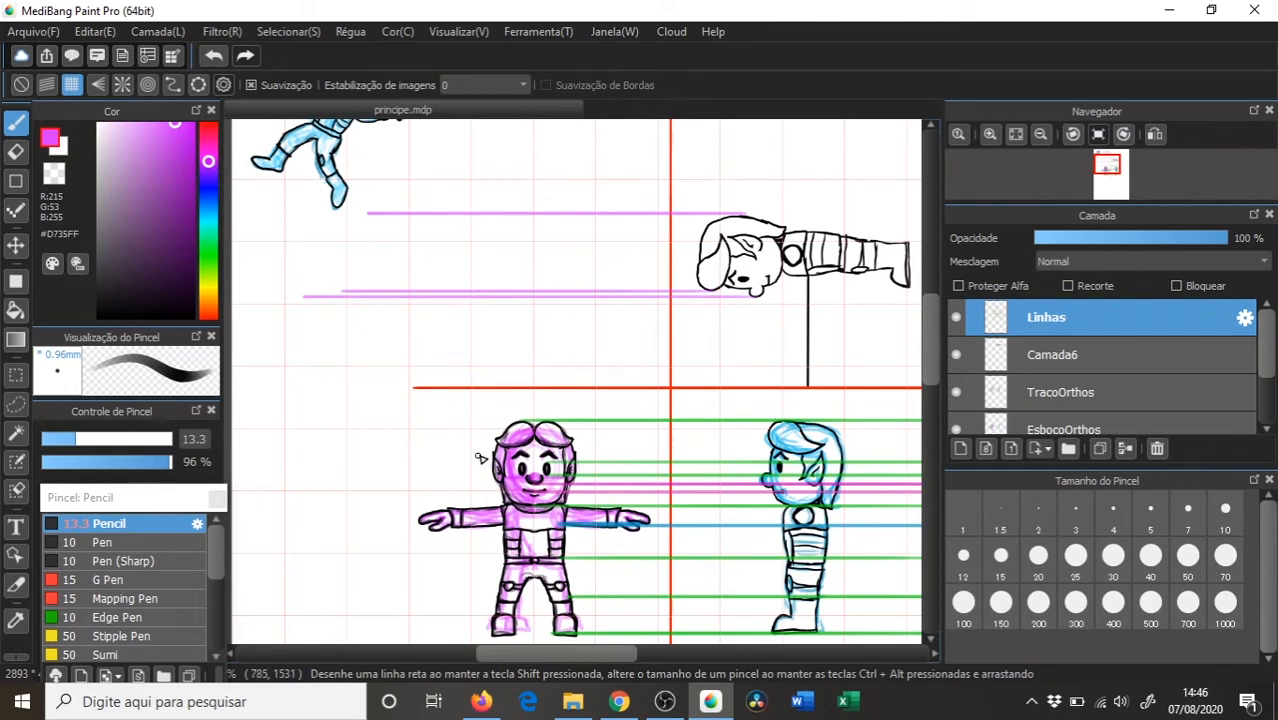
- Project vertical magenta guides upward from the front view's two ears and from one arm's sleeve cuff, fingertip and thumb
{"action": "left_click_drag", "start_coordinate": [491, 425], "coordinate": [491, 160]}
{"action": "left_click_drag", "start_coordinate": [576, 468], "coordinate": [577, 138]}
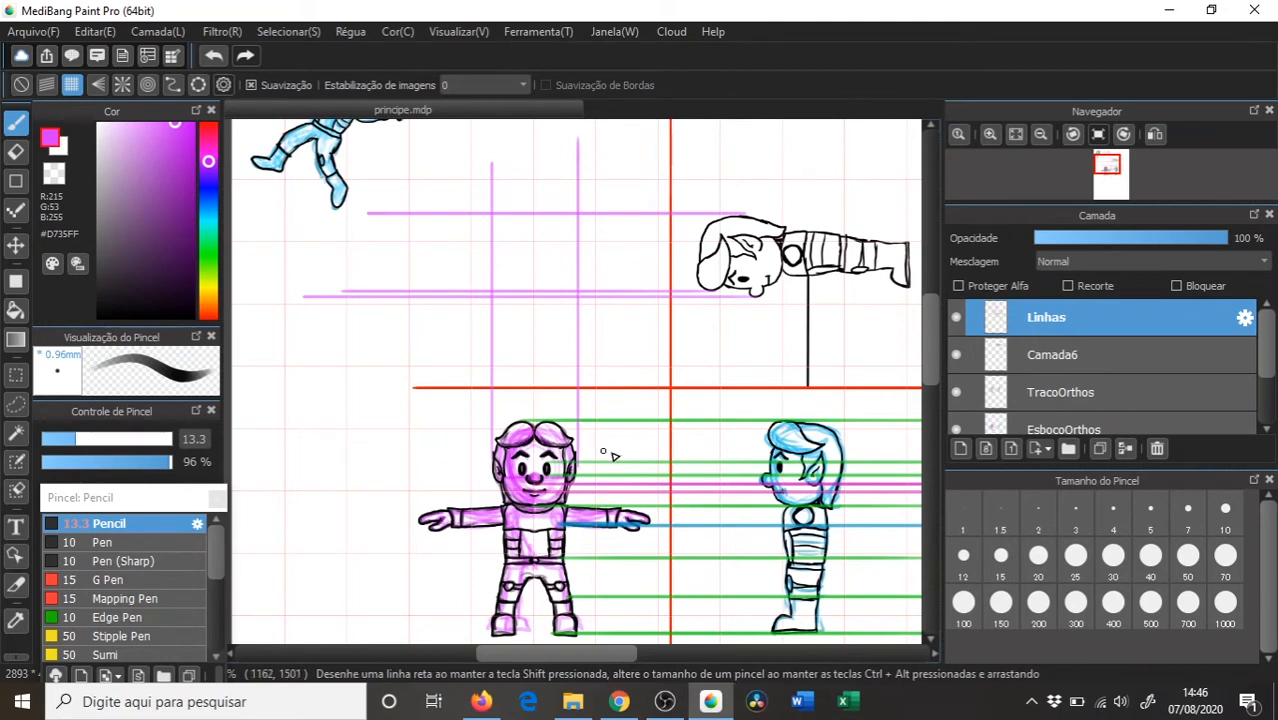
{"action": "mouse_move", "coordinate": [620, 520]}
{"action": "left_mouse_down"}
{"action": "mouse_move", "coordinate": [596, 209]}
{"action": "mouse_move", "coordinate": [617, 125]}
{"action": "left_mouse_up"}
{"action": "mouse_move", "coordinate": [650, 527]}
{"action": "left_mouse_down"}
{"action": "mouse_move", "coordinate": [636, 222]}
{"action": "mouse_move", "coordinate": [648, 120]}
{"action": "left_mouse_up"}
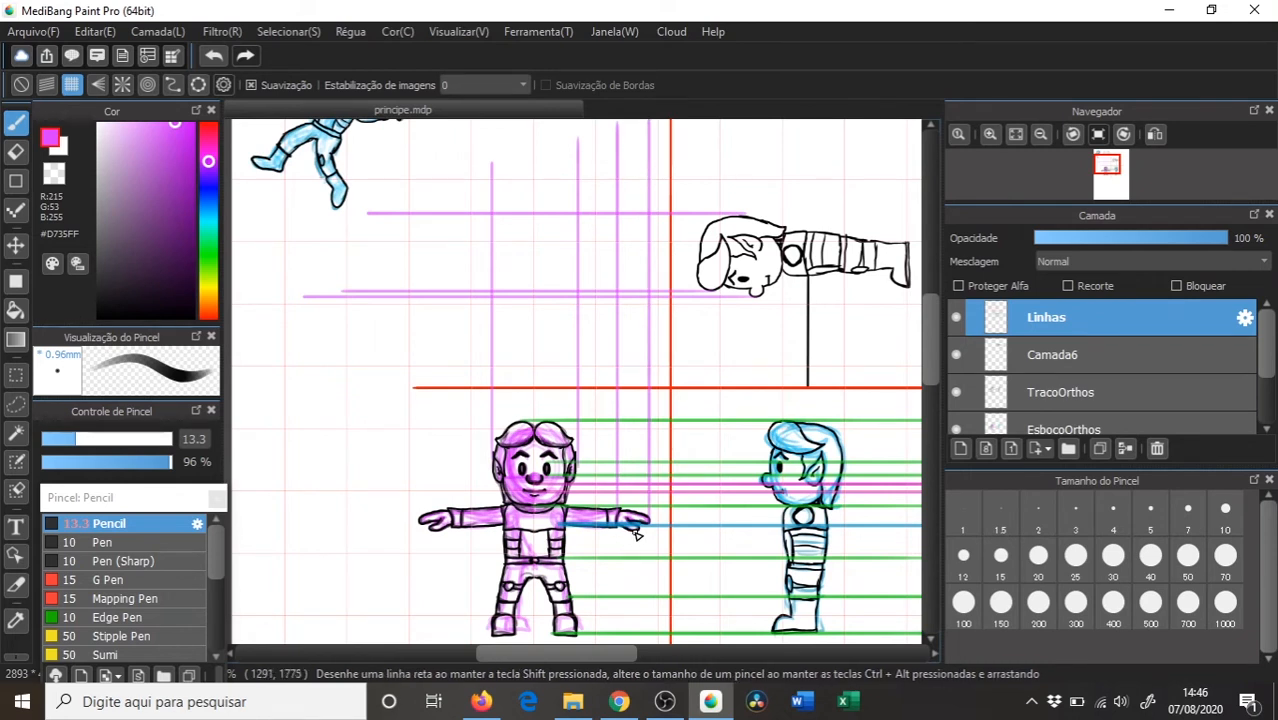
{"action": "left_click_drag", "start_coordinate": [638, 528], "coordinate": [636, 120]}
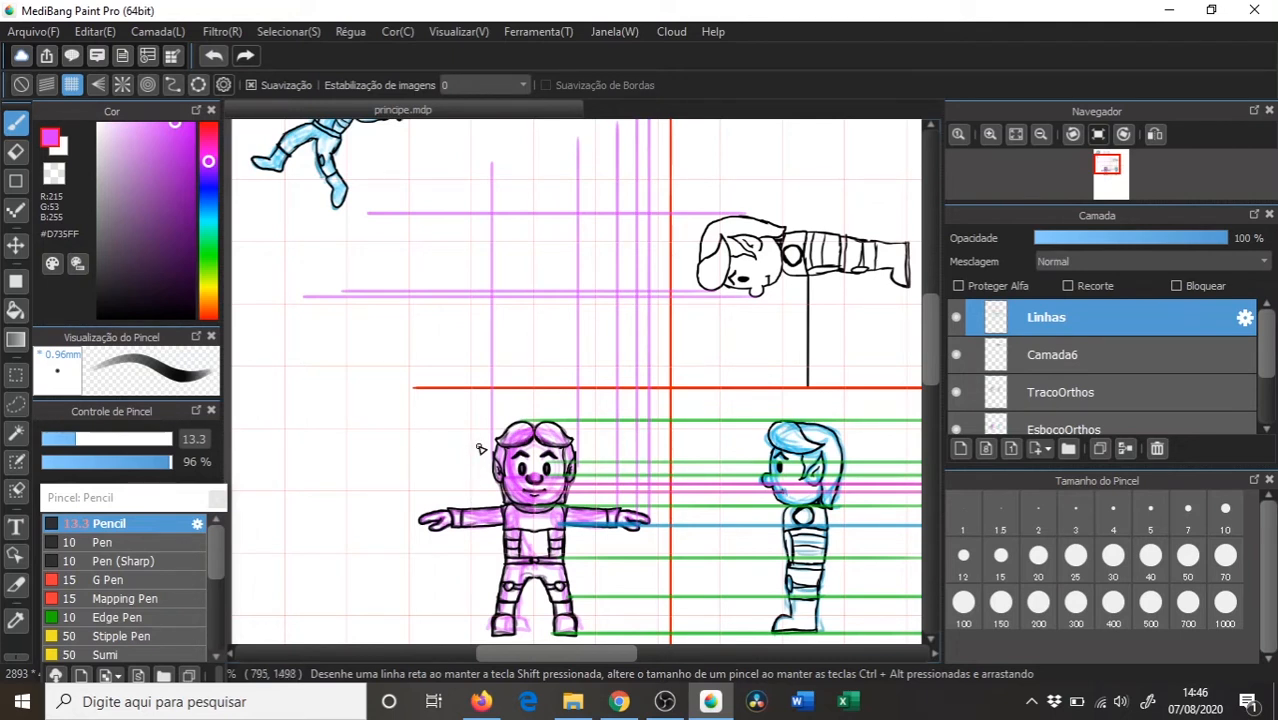
- Draw a vertical red (#FF3535) centre guide on Linhas, projected upward from the middle of the front view's head
{"action": "left_click_drag", "start_coordinate": [535, 440], "coordinate": [539, 344]}
{"action": "left_click", "coordinate": [208, 124]}
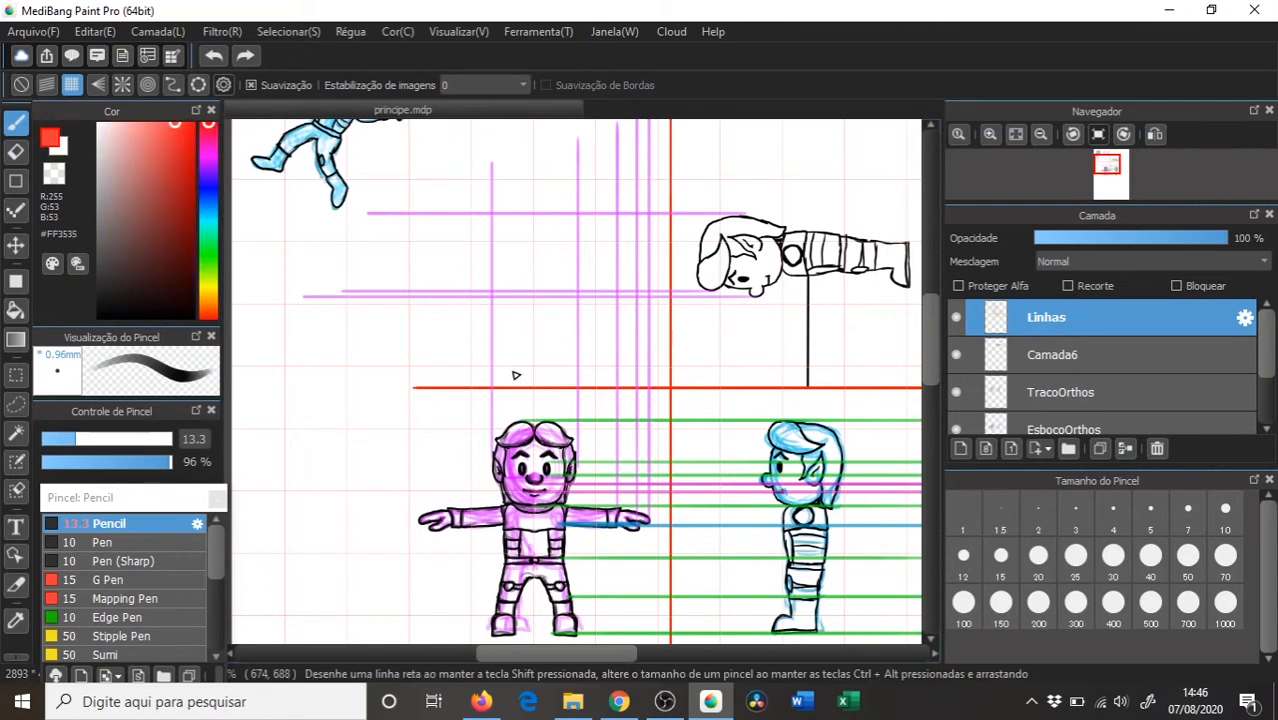
{"action": "left_click_drag", "start_coordinate": [527, 334], "coordinate": [533, 115]}
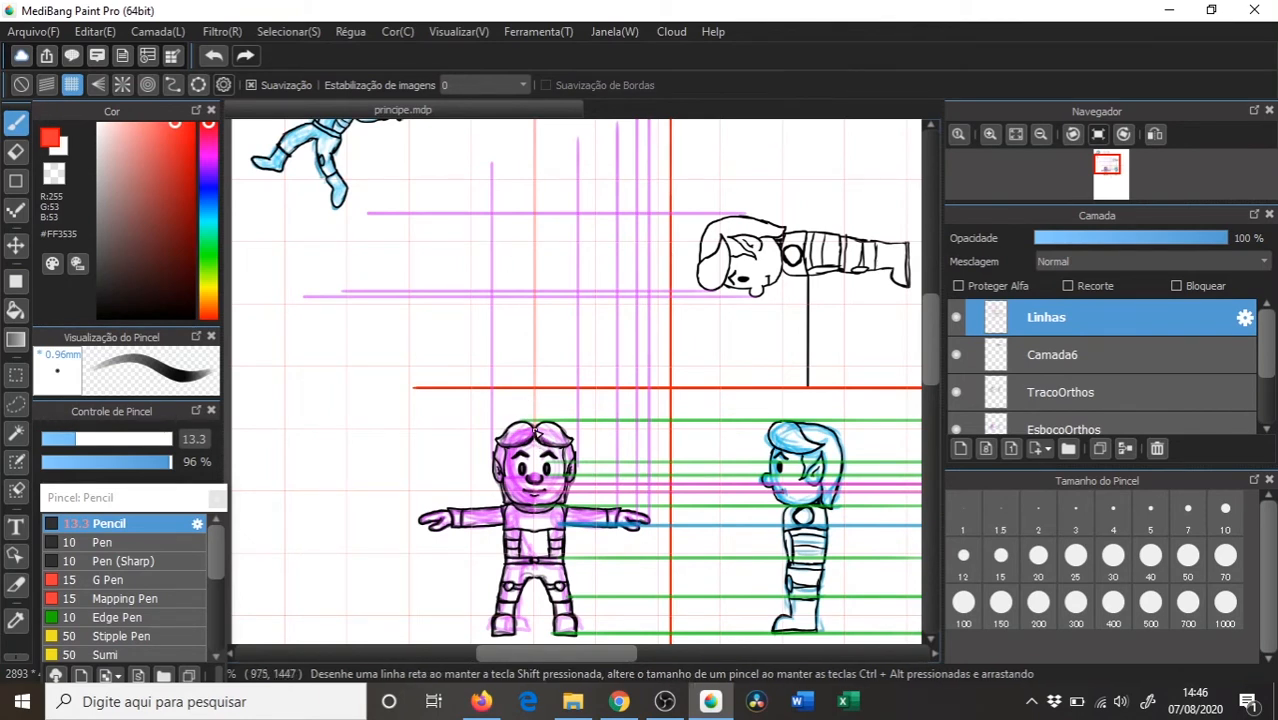
{"action": "left_click_drag", "start_coordinate": [540, 382], "coordinate": [535, 120]}
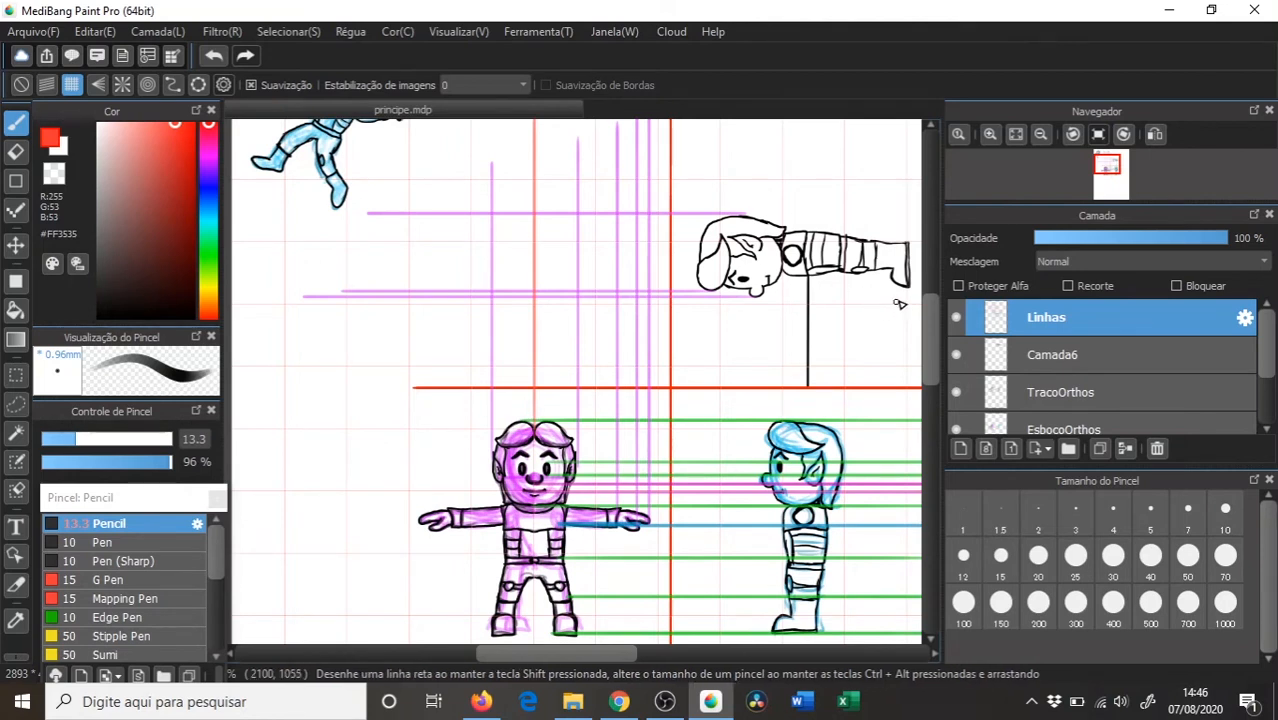
{"action": "left_click_drag", "start_coordinate": [912, 290], "coordinate": [769, 291]}
{"action": "key", "text": "ctrl+z"}
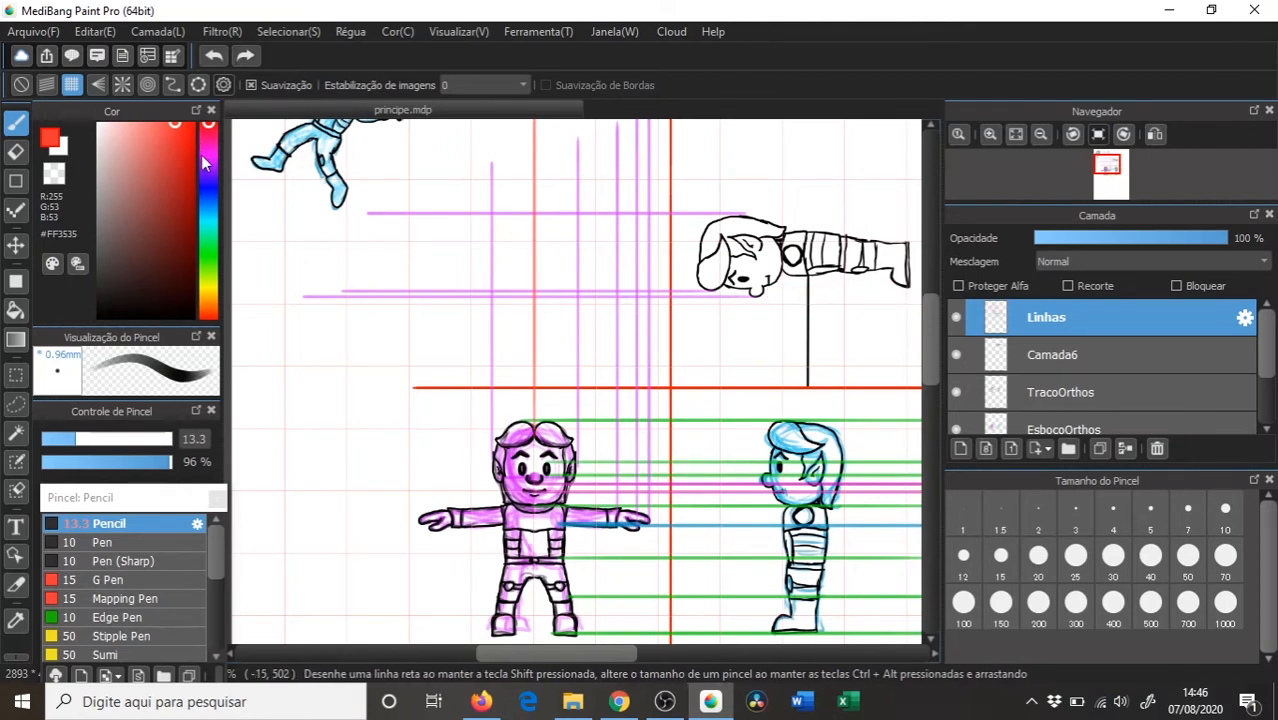
- On EsbocoOrthos, sketch the top view's head outline and nose freehand in cyan (#00FBFF) inside the magenta guides, with ruler snapping off
{"action": "mouse_move", "coordinate": [209, 177]}
{"action": "left_mouse_down"}
{"action": "mouse_move", "coordinate": [209, 160]}
{"action": "mouse_move", "coordinate": [210, 235]}
{"action": "mouse_move", "coordinate": [208, 220]}
{"action": "left_mouse_up"}
{"action": "left_click_drag", "start_coordinate": [189, 148], "coordinate": [212, 126]}
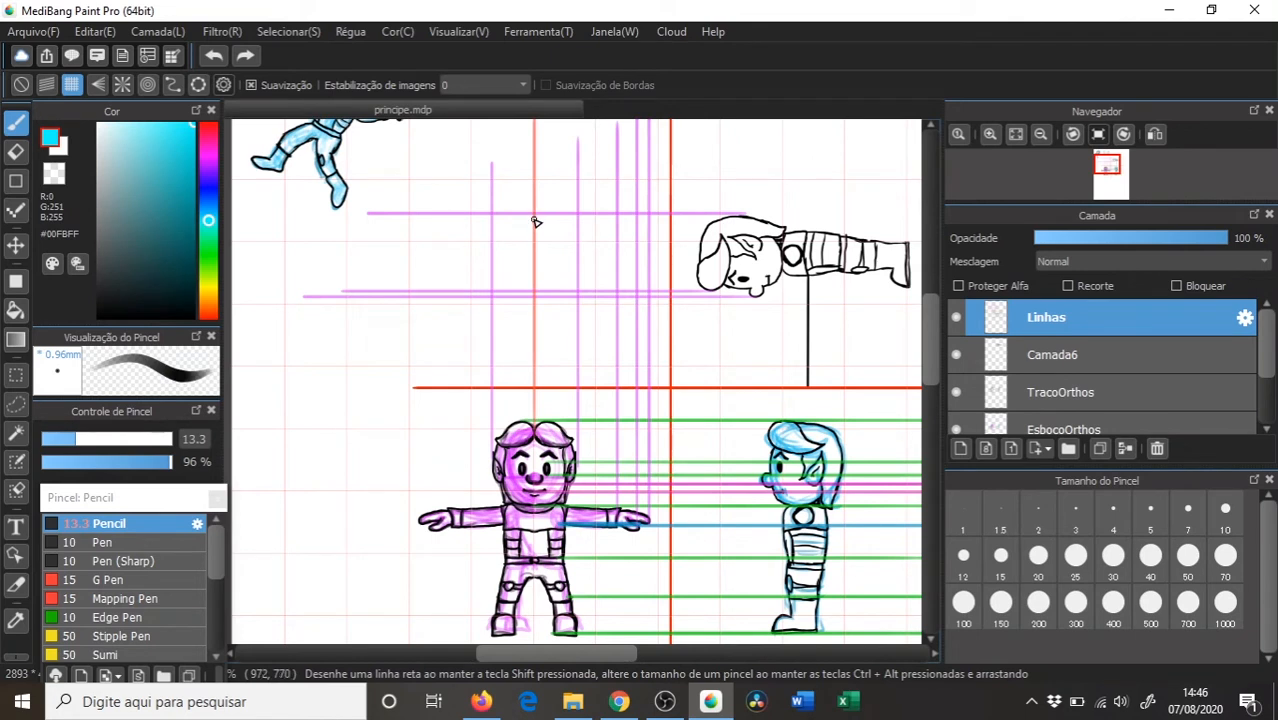
{"action": "left_click_drag", "start_coordinate": [537, 215], "coordinate": [562, 215]}
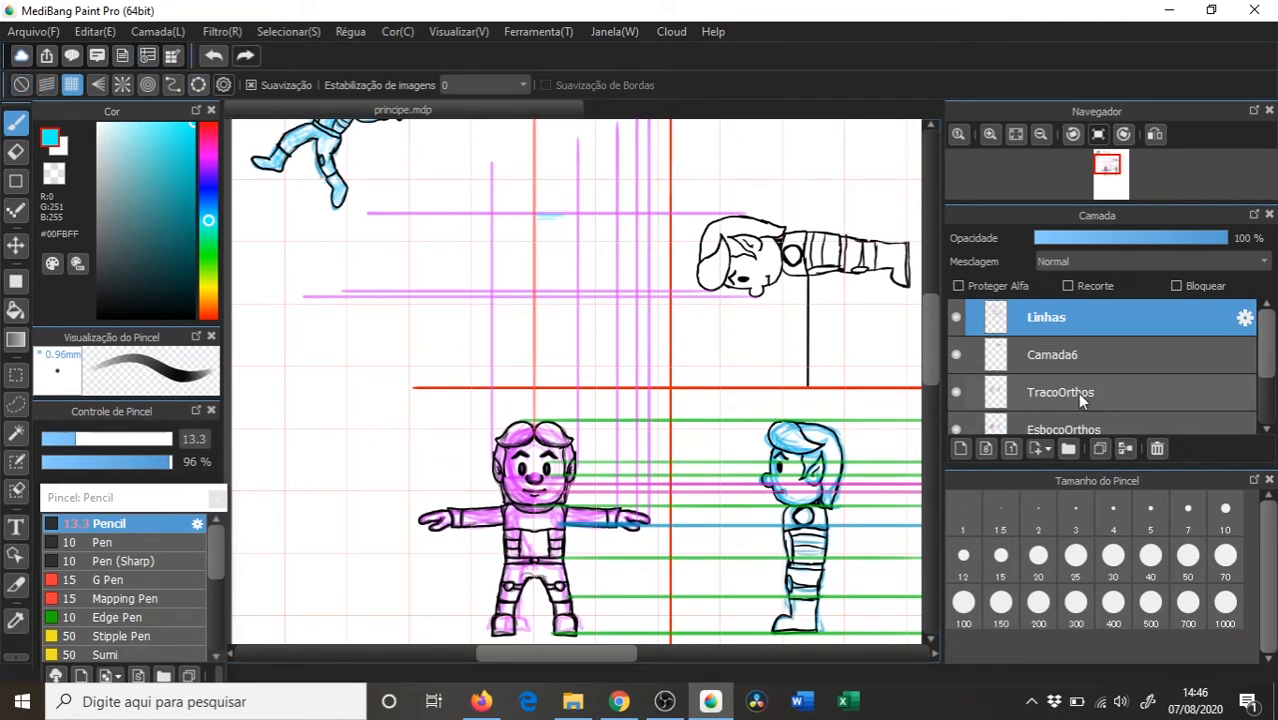
{"action": "left_click", "coordinate": [1075, 428]}
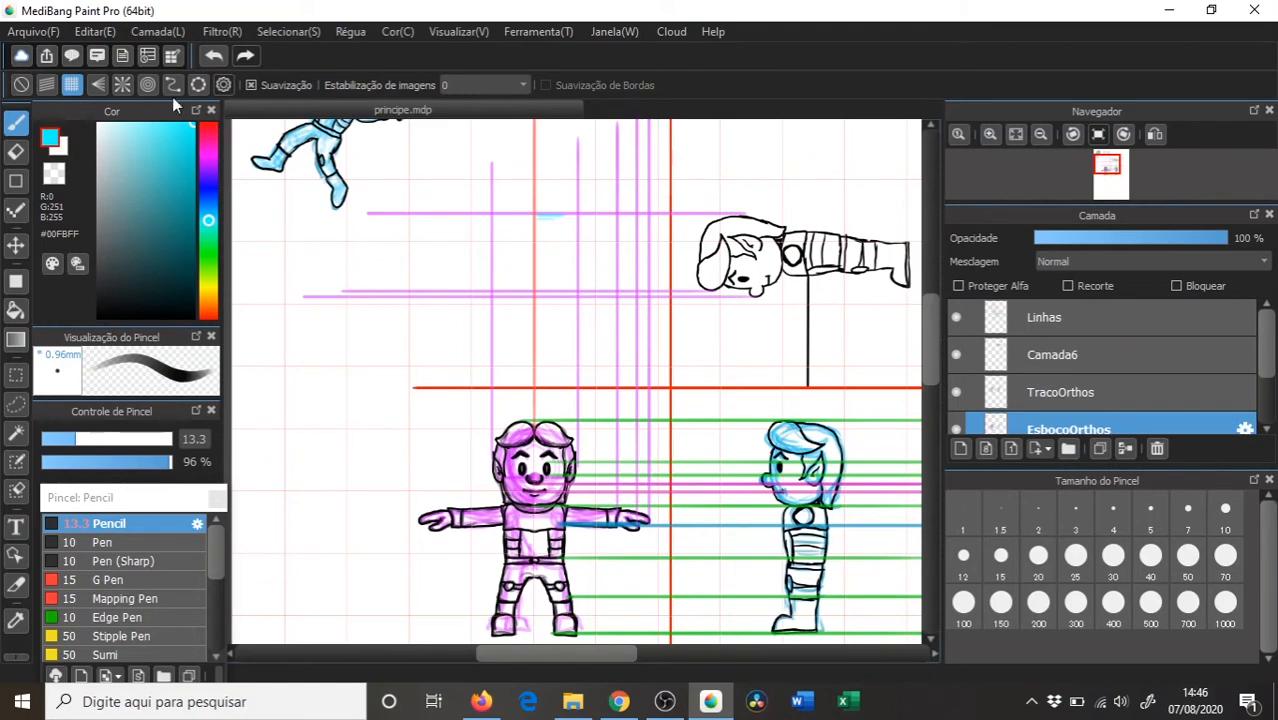
{"action": "left_click", "coordinate": [20, 84]}
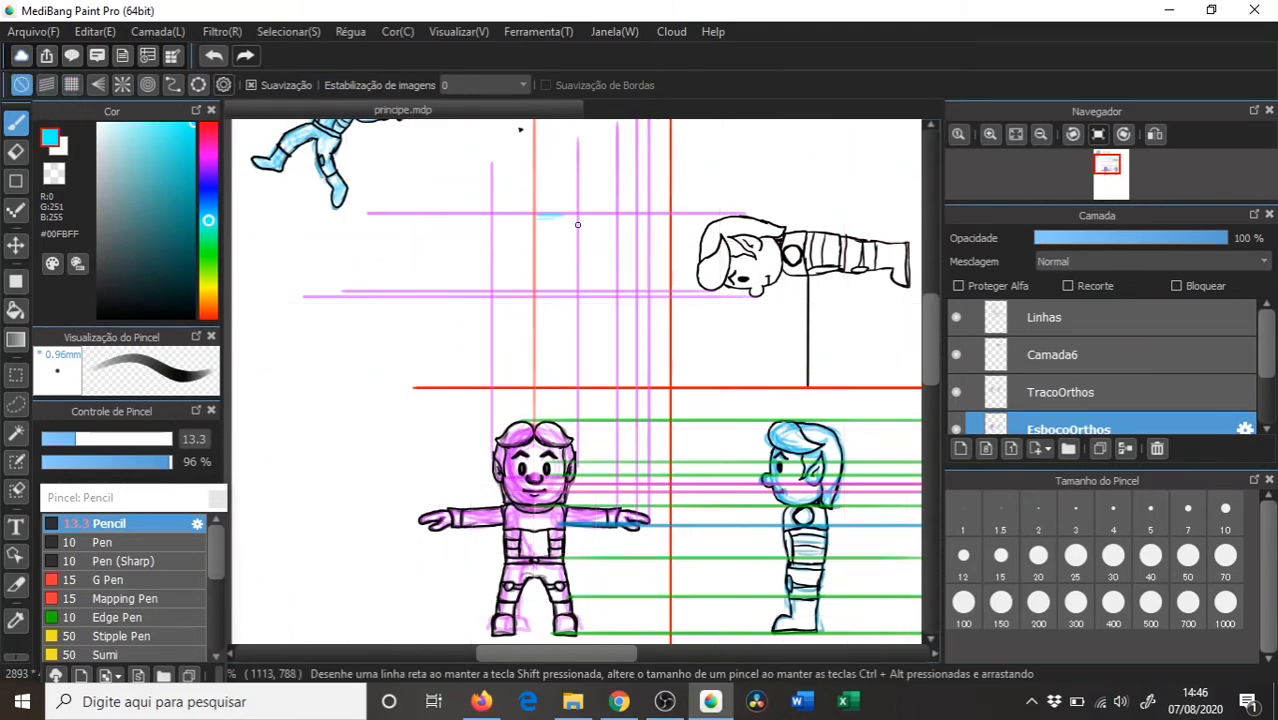
{"action": "scroll", "coordinate": [560, 228], "scroll_direction": "down", "scroll_amount": 1}
{"action": "scroll", "coordinate": [530, 235], "scroll_direction": "up", "scroll_amount": 2}
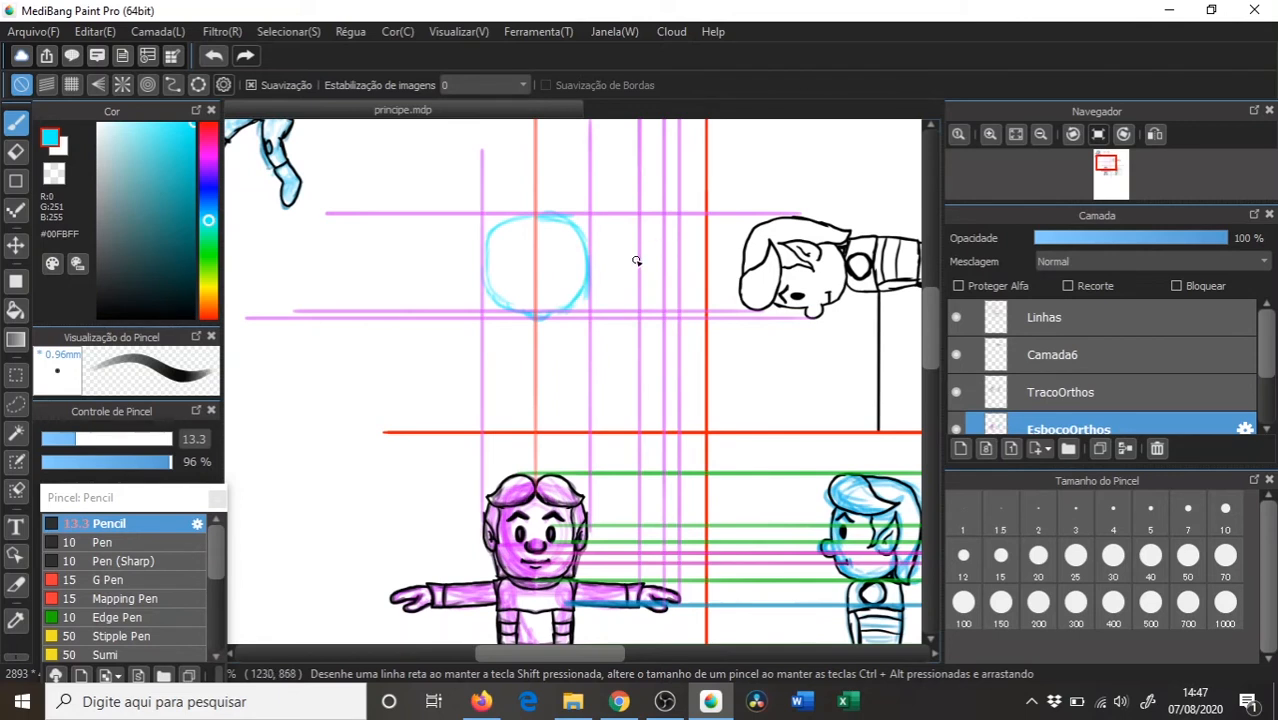
- On Linhas, draw two horizontal green (#1FFF00) snapped guides from the edges of the rotated side view's arm circle across the top view
{"action": "left_click", "coordinate": [1042, 317]}
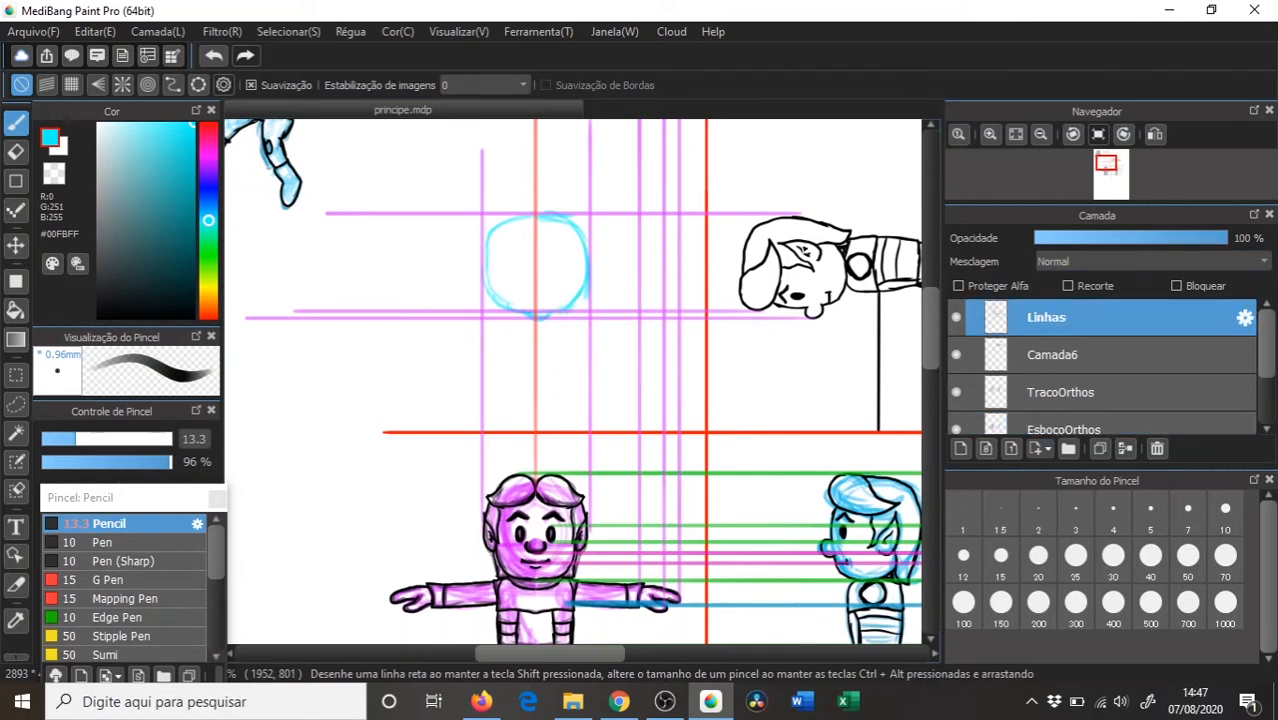
{"action": "left_click", "coordinate": [72, 84]}
{"action": "left_click", "coordinate": [208, 158]}
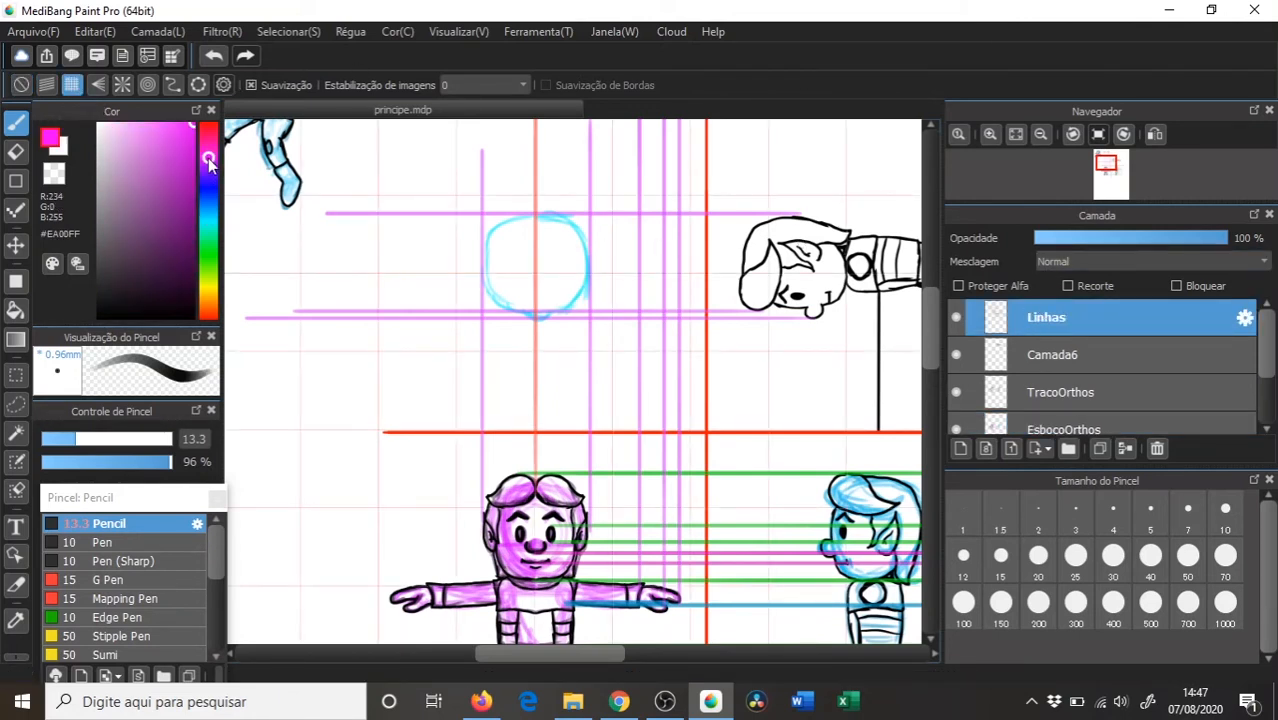
{"action": "left_click_drag", "start_coordinate": [212, 148], "coordinate": [208, 258]}
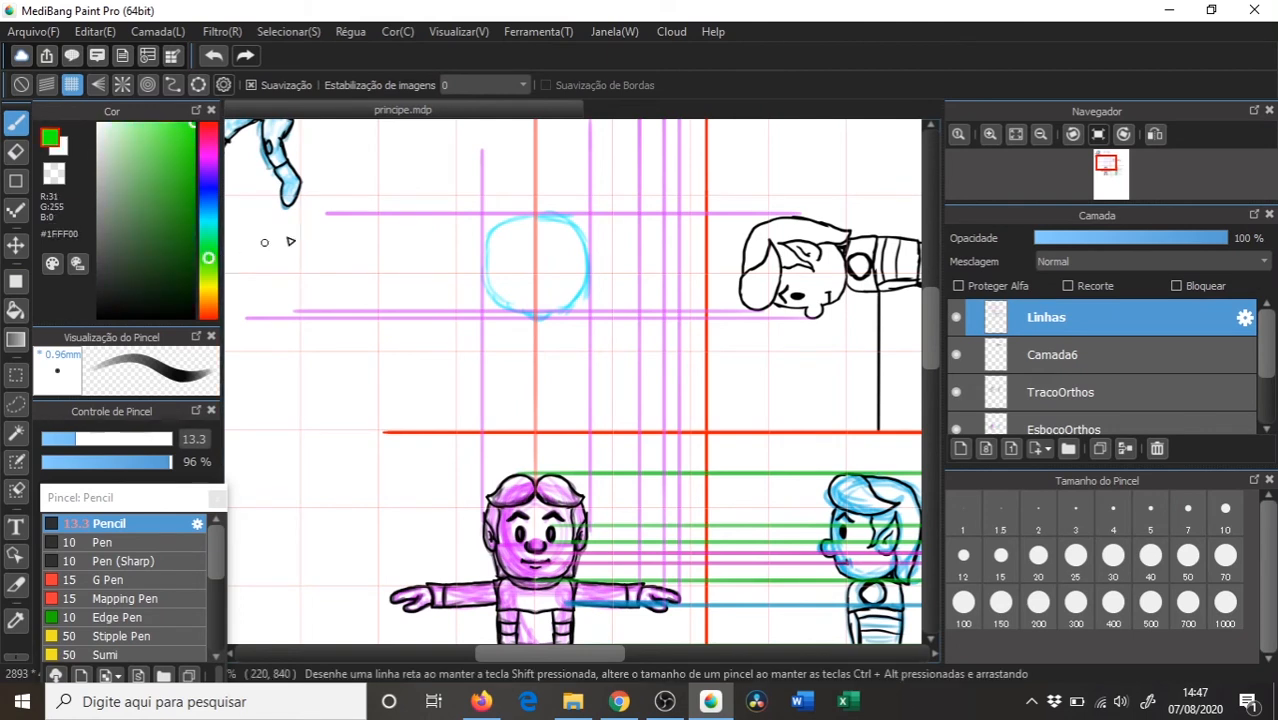
{"action": "left_click_drag", "start_coordinate": [862, 257], "coordinate": [303, 253]}
{"action": "left_click_drag", "start_coordinate": [862, 281], "coordinate": [268, 280]}
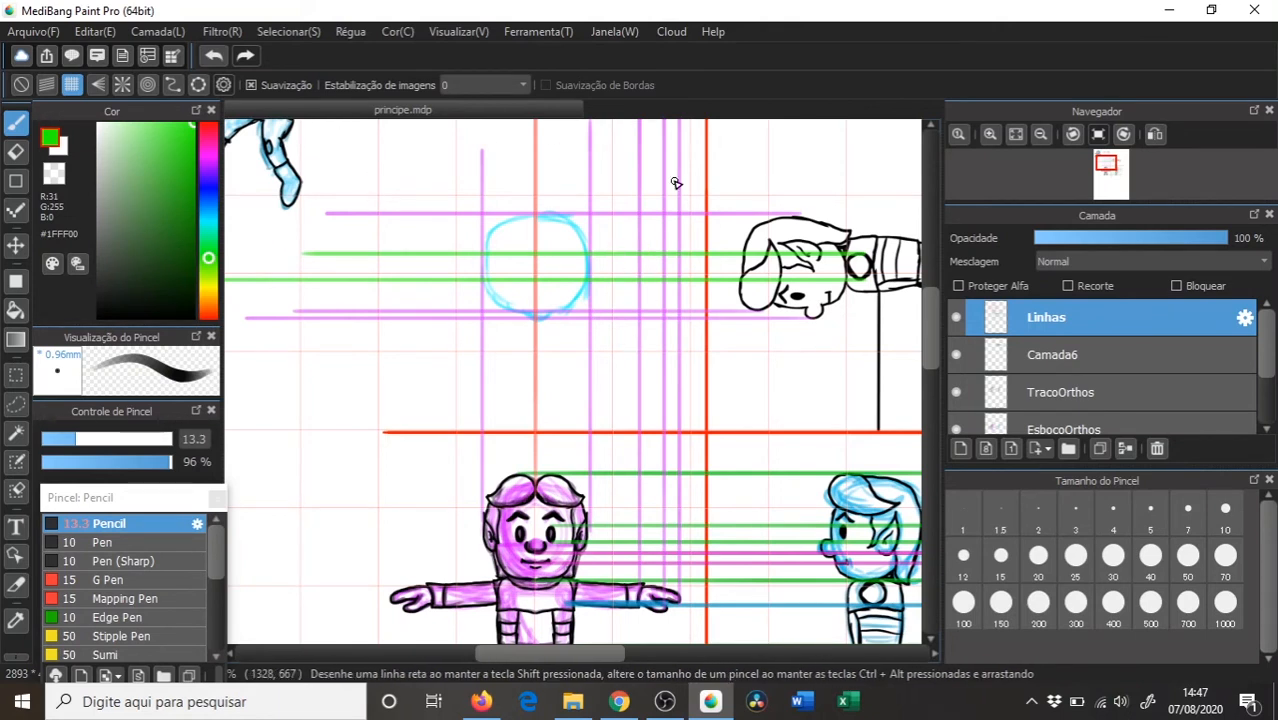
- On TracoOrthos, sketch the right arm, sleeve cuff and palm circle in cyan (#00E2E6) between the green guides, with snapping off
{"action": "left_click", "coordinate": [1073, 392]}
{"action": "left_click_drag", "start_coordinate": [214, 186], "coordinate": [215, 220]}
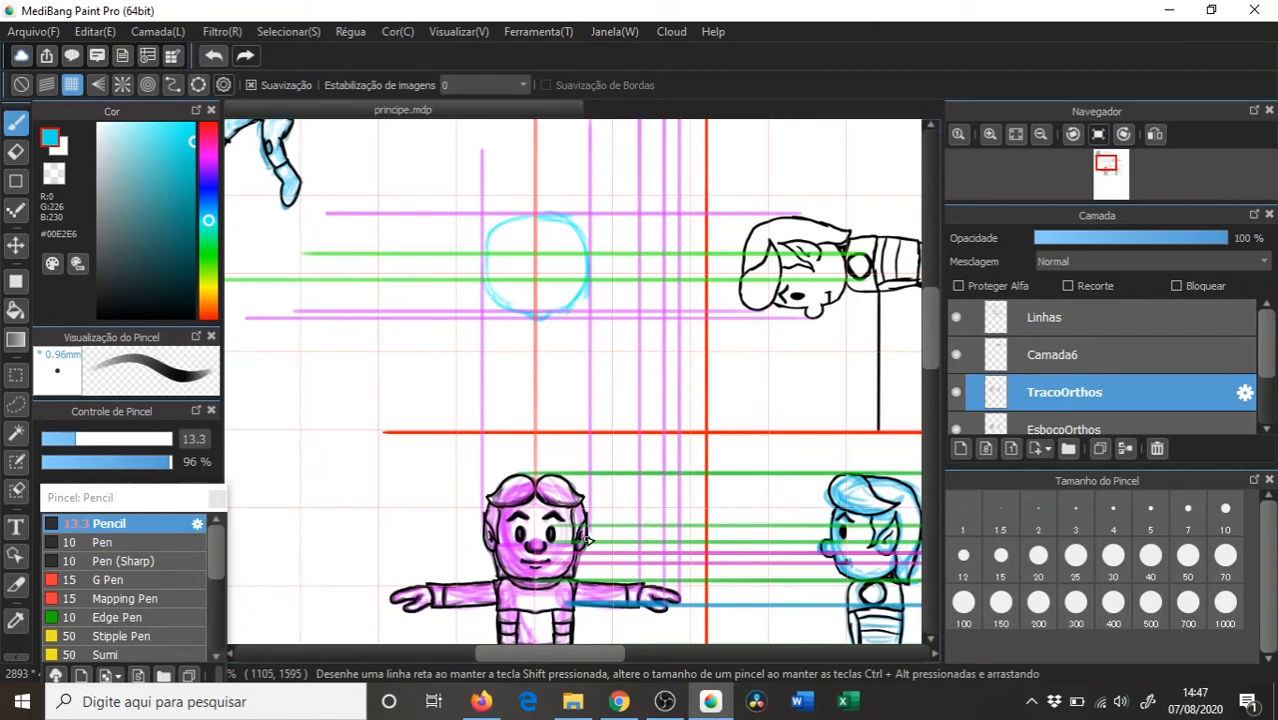
{"action": "mouse_move", "coordinate": [590, 247]}
{"action": "left_mouse_down"}
{"action": "mouse_move", "coordinate": [630, 246]}
{"action": "mouse_move", "coordinate": [648, 262]}
{"action": "left_mouse_up"}
{"action": "left_click", "coordinate": [22, 85]}
{"action": "scroll", "coordinate": [655, 259], "scroll_direction": "up", "scroll_amount": 5}
{"action": "scroll", "coordinate": [645, 211], "scroll_direction": "down", "scroll_amount": 6}
{"action": "left_click_drag", "start_coordinate": [647, 207], "coordinate": [647, 212]}
{"action": "left_click_drag", "start_coordinate": [638, 257], "coordinate": [630, 271]}
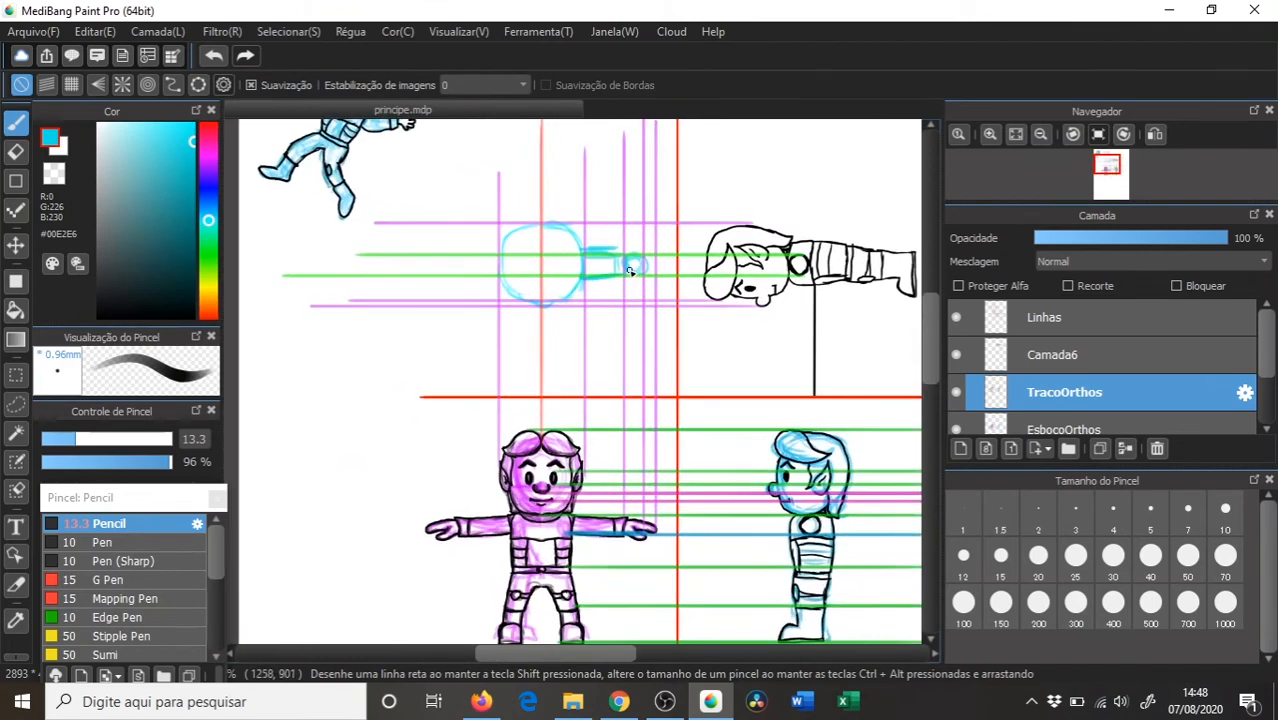
- Sketch the fingers and thumb on the top view's palm and strengthen the arm's upper edge
{"action": "scroll", "coordinate": [650, 256], "scroll_direction": "up", "scroll_amount": 3}
{"action": "left_click_drag", "start_coordinate": [651, 256], "coordinate": [660, 277]}
{"action": "left_click_drag", "start_coordinate": [662, 280], "coordinate": [634, 312]}
{"action": "left_click_drag", "start_coordinate": [596, 251], "coordinate": [660, 249]}
- Lower the opacity of the Linhas guide layer and return to TracoOrthos
{"action": "left_click", "coordinate": [1110, 319]}
{"action": "left_click_drag", "start_coordinate": [1076, 241], "coordinate": [1122, 242]}
{"action": "left_click", "coordinate": [1080, 392]}
{"action": "scroll", "coordinate": [580, 260], "scroll_direction": "down", "scroll_amount": 2}
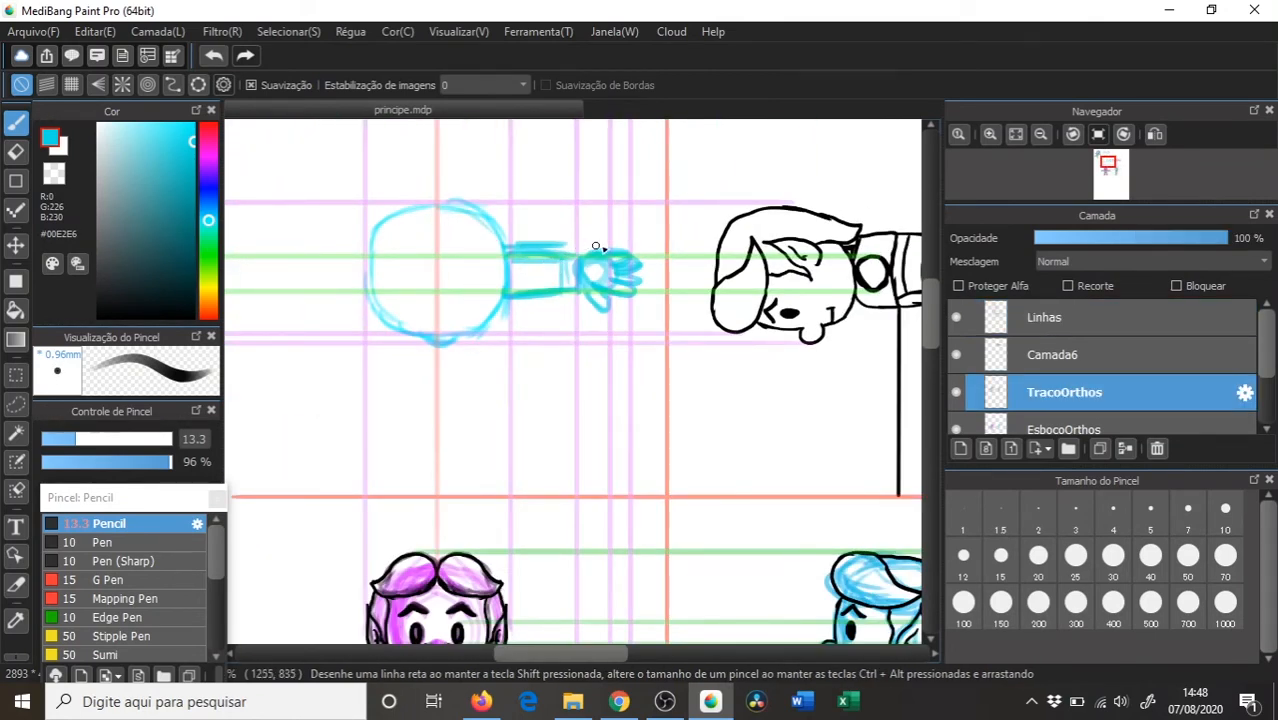
- Make TracoOrthos the active layer, with the Linhas guides hidden, and clear the rectangular selection around the arm sketch
{"action": "scroll", "coordinate": [588, 250], "scroll_direction": "down", "scroll_amount": 4}
{"action": "scroll", "coordinate": [580, 260], "scroll_direction": "up", "scroll_amount": 2}
{"action": "scroll", "coordinate": [575, 268], "scroll_direction": "up", "scroll_amount": 2}
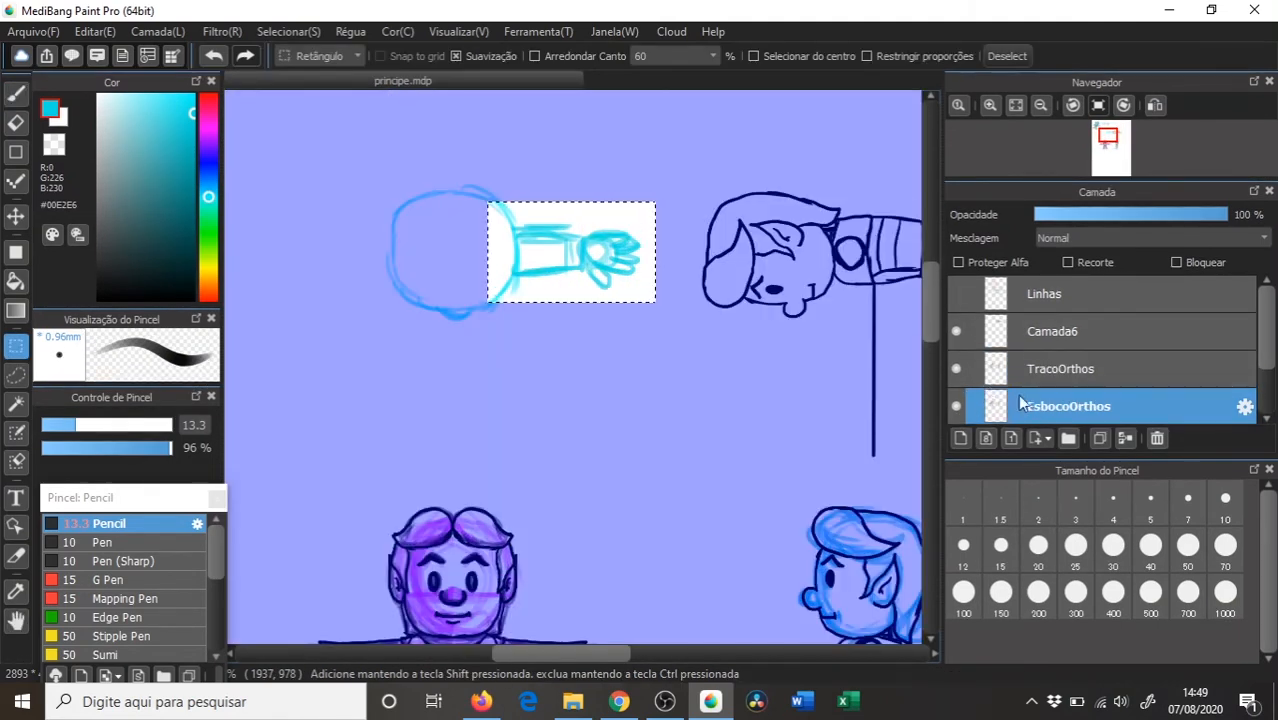
{"action": "left_click", "coordinate": [1052, 366]}
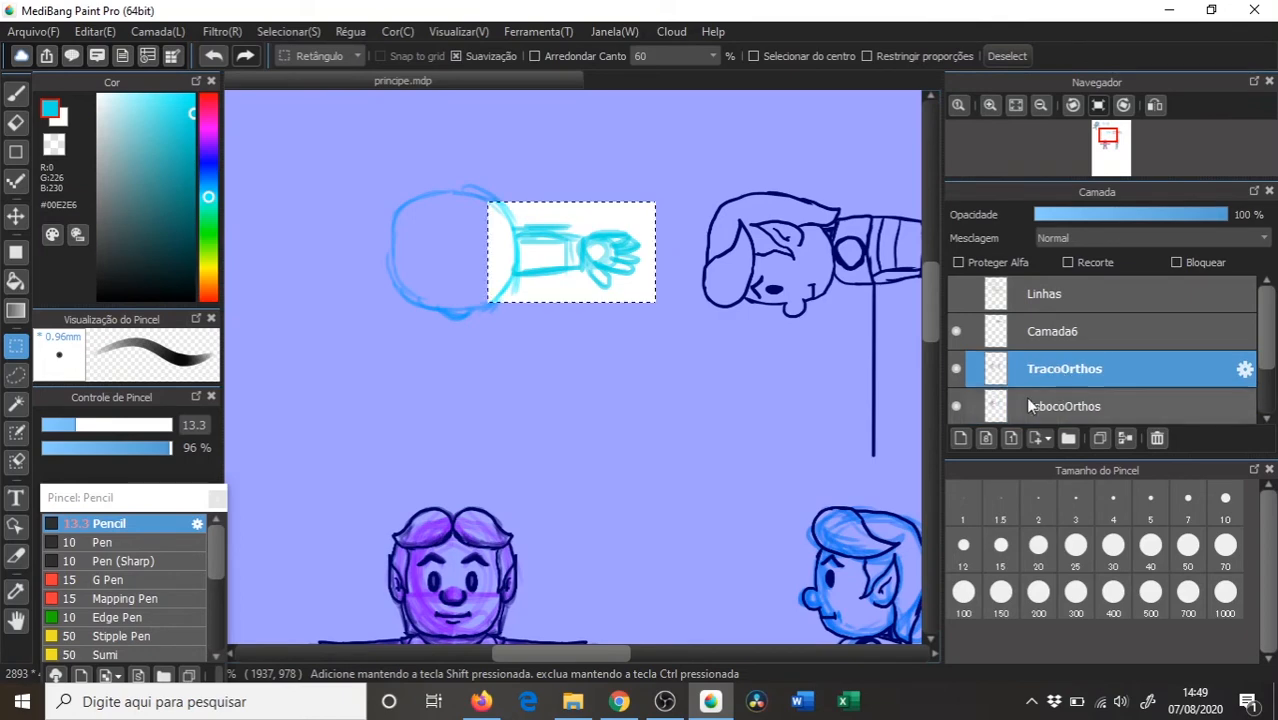
{"action": "left_click", "coordinate": [758, 342]}
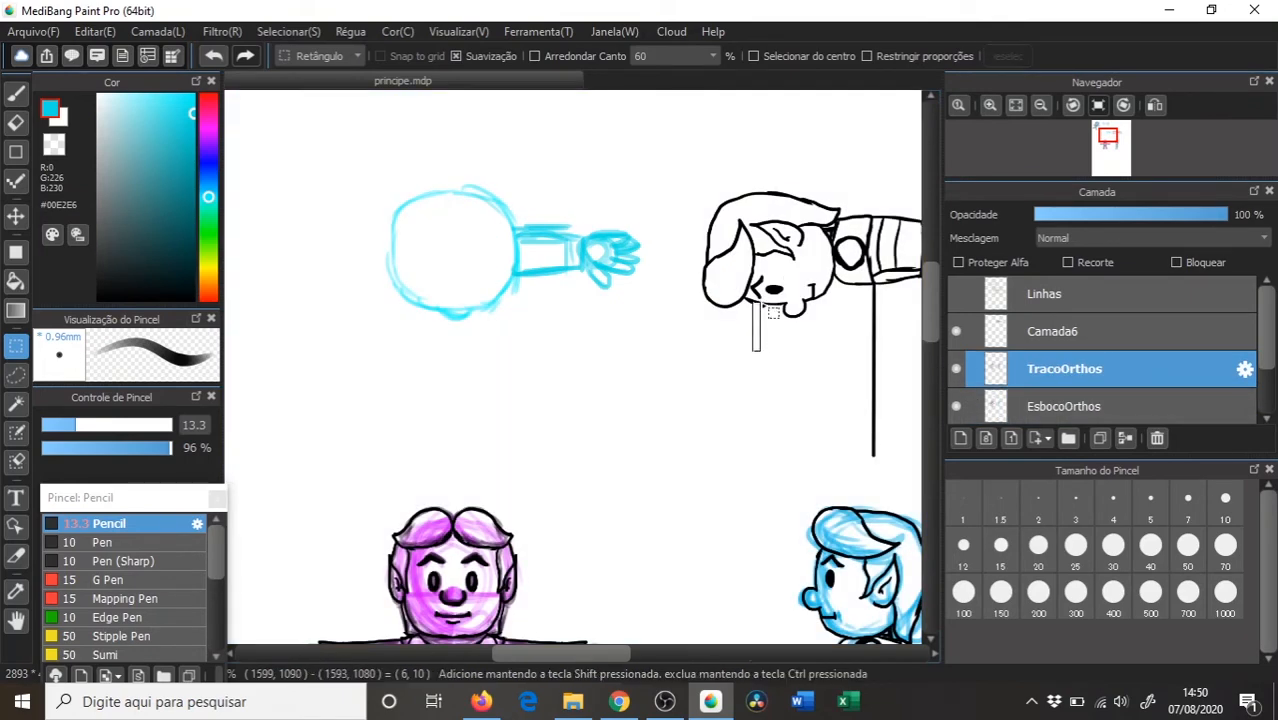
{"action": "left_click_drag", "start_coordinate": [751, 347], "coordinate": [781, 271]}
{"action": "left_click", "coordinate": [595, 299]}
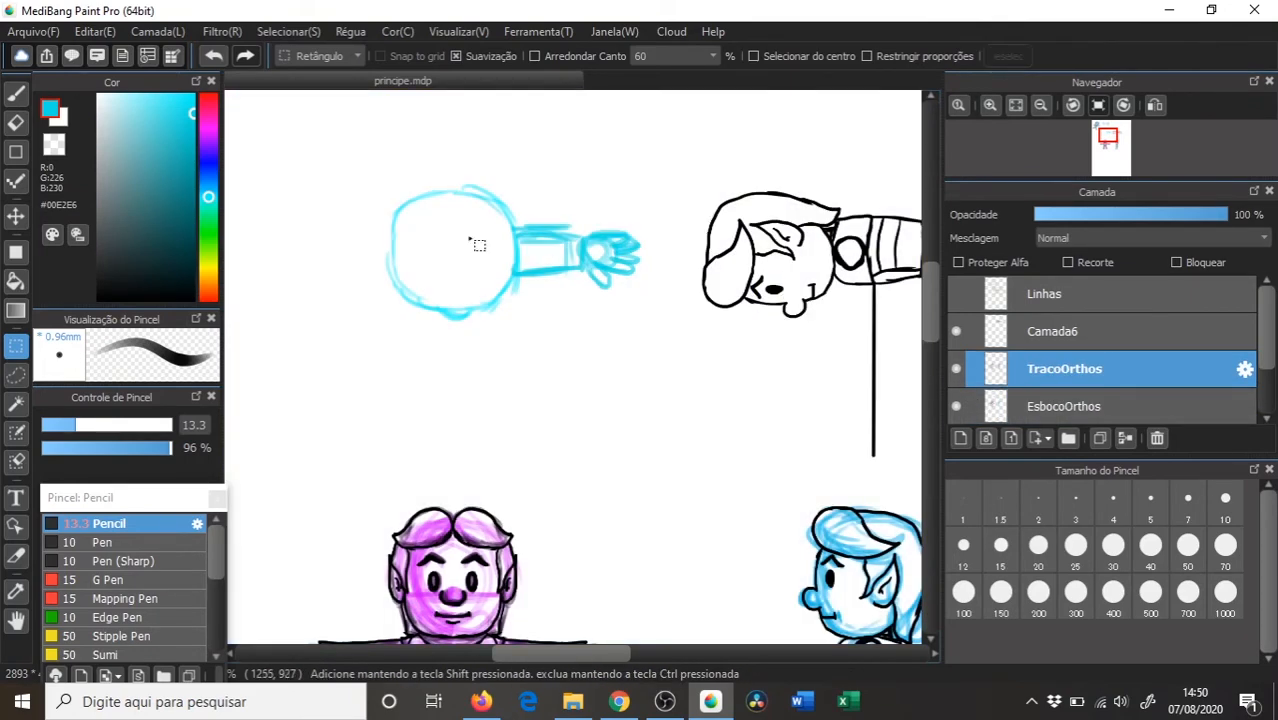
- Ink the right half of the top view's head outline and the nose in black with the size 10 Pen
{"action": "key", "text": "b"}
{"action": "left_click", "coordinate": [168, 542]}
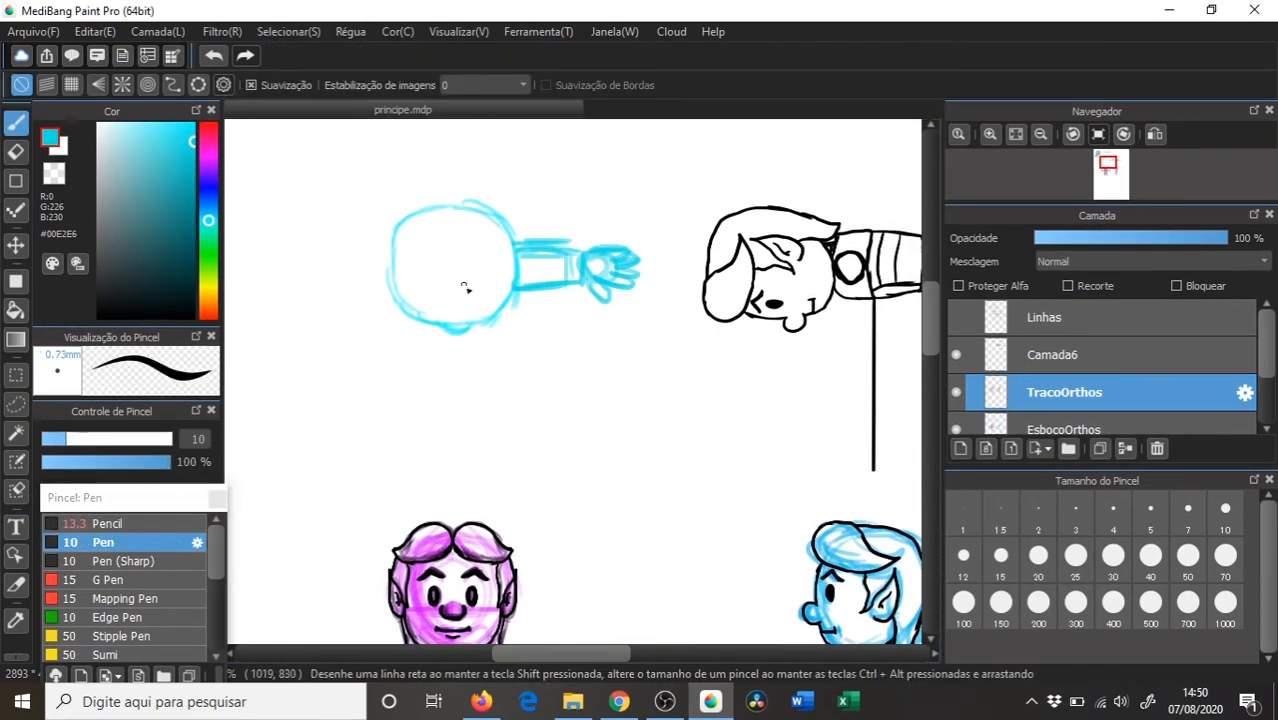
{"action": "left_click_drag", "start_coordinate": [190, 208], "coordinate": [115, 334]}
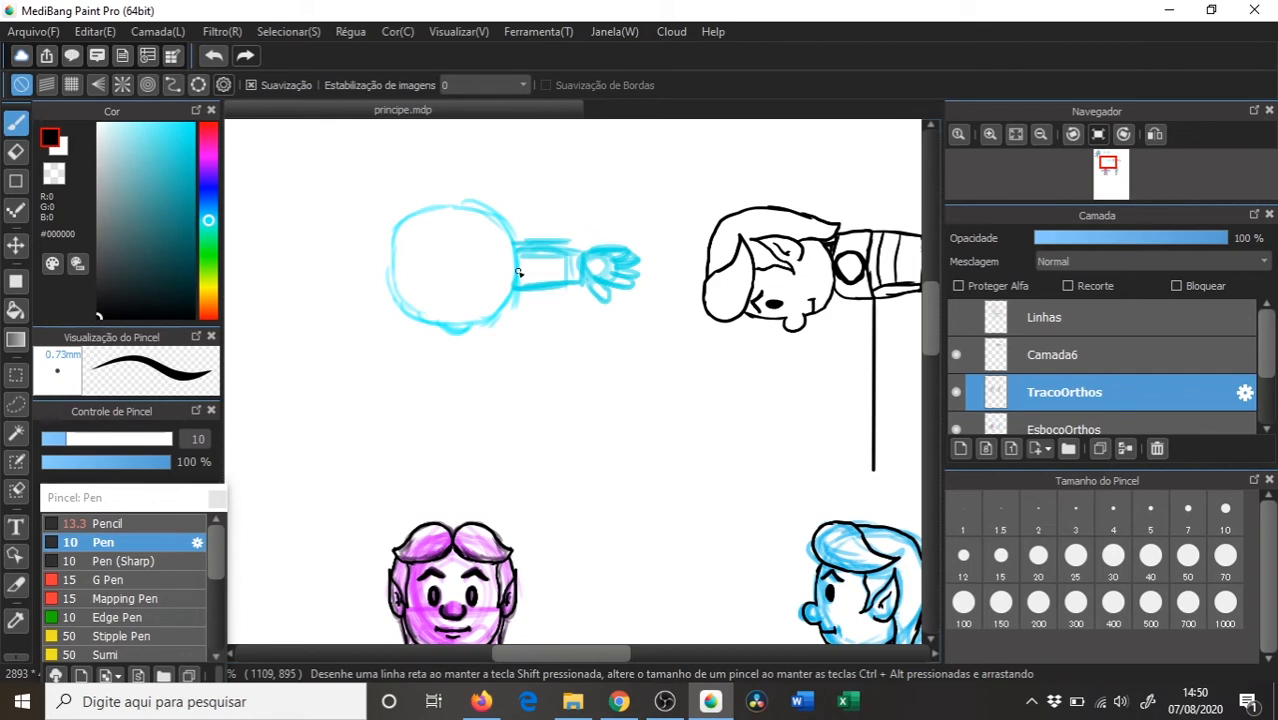
{"action": "left_click_drag", "start_coordinate": [510, 258], "coordinate": [497, 318]}
{"action": "mouse_move", "coordinate": [408, 178]}
{"action": "left_mouse_down"}
{"action": "mouse_move", "coordinate": [483, 199]}
{"action": "mouse_move", "coordinate": [437, 182]}
{"action": "mouse_move", "coordinate": [459, 186]}
{"action": "mouse_move", "coordinate": [516, 235]}
{"action": "mouse_move", "coordinate": [507, 219]}
{"action": "mouse_move", "coordinate": [523, 283]}
{"action": "mouse_move", "coordinate": [508, 340]}
{"action": "mouse_move", "coordinate": [486, 363]}
{"action": "mouse_move", "coordinate": [408, 378]}
{"action": "left_mouse_up"}
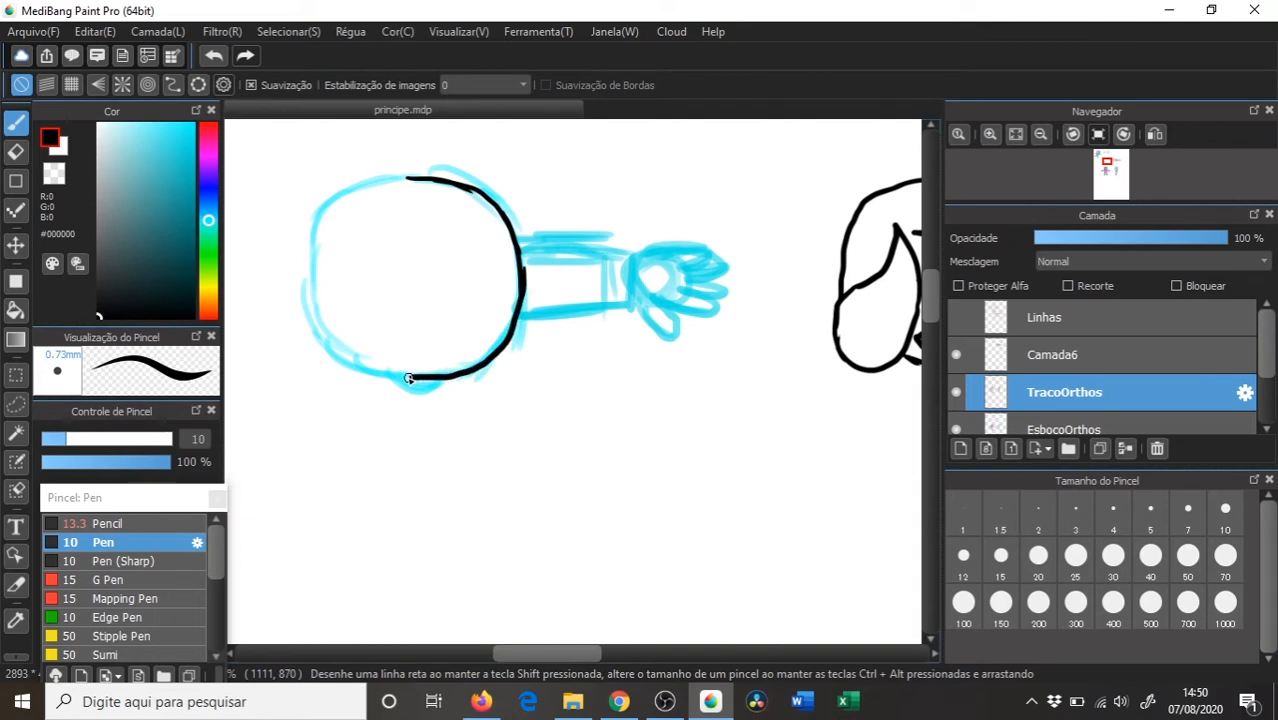
{"action": "left_click_drag", "start_coordinate": [436, 379], "coordinate": [405, 389]}
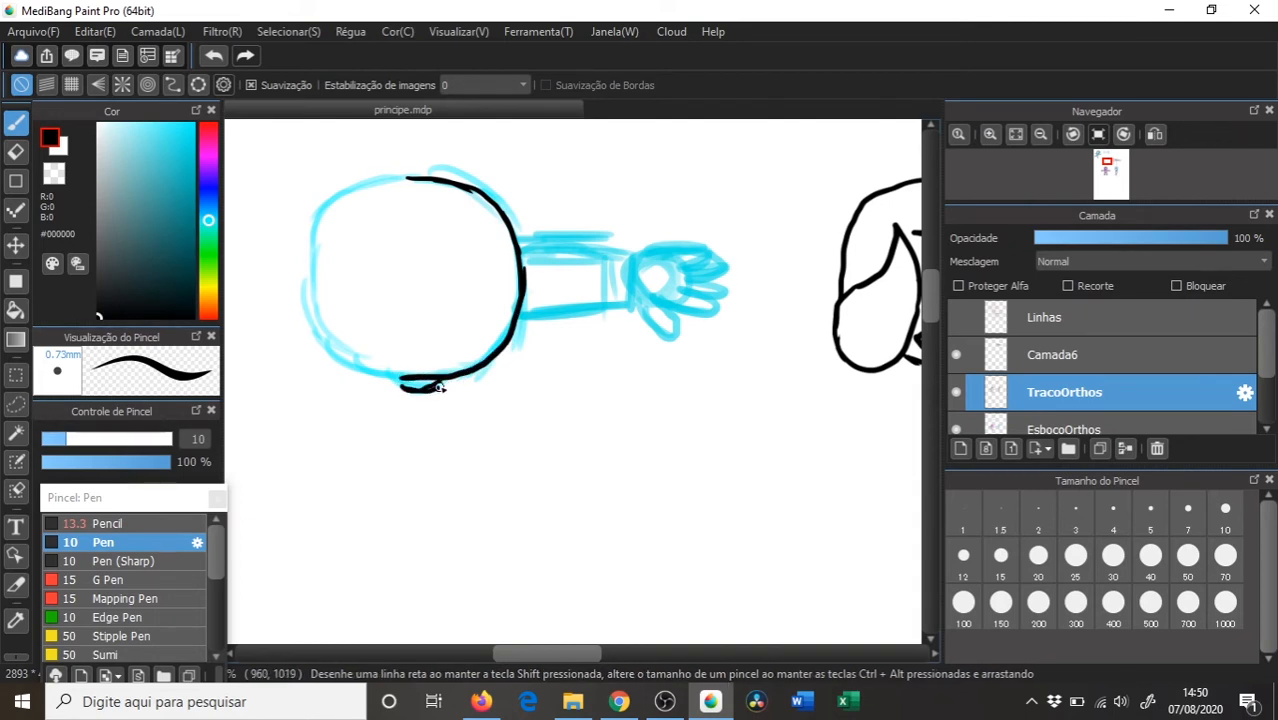
- Ink the right arm, sleeve cuff, fingers and thumb of the top view, and erase the cuff line's overshoot
{"action": "left_click_drag", "start_coordinate": [517, 246], "coordinate": [612, 248]}
{"action": "key", "text": "ctrl+z"}
{"action": "mouse_move", "coordinate": [523, 250]}
{"action": "left_mouse_down"}
{"action": "mouse_move", "coordinate": [634, 253]}
{"action": "mouse_move", "coordinate": [630, 313]}
{"action": "mouse_move", "coordinate": [506, 316]}
{"action": "left_mouse_up"}
{"action": "left_click_drag", "start_coordinate": [605, 250], "coordinate": [608, 302]}
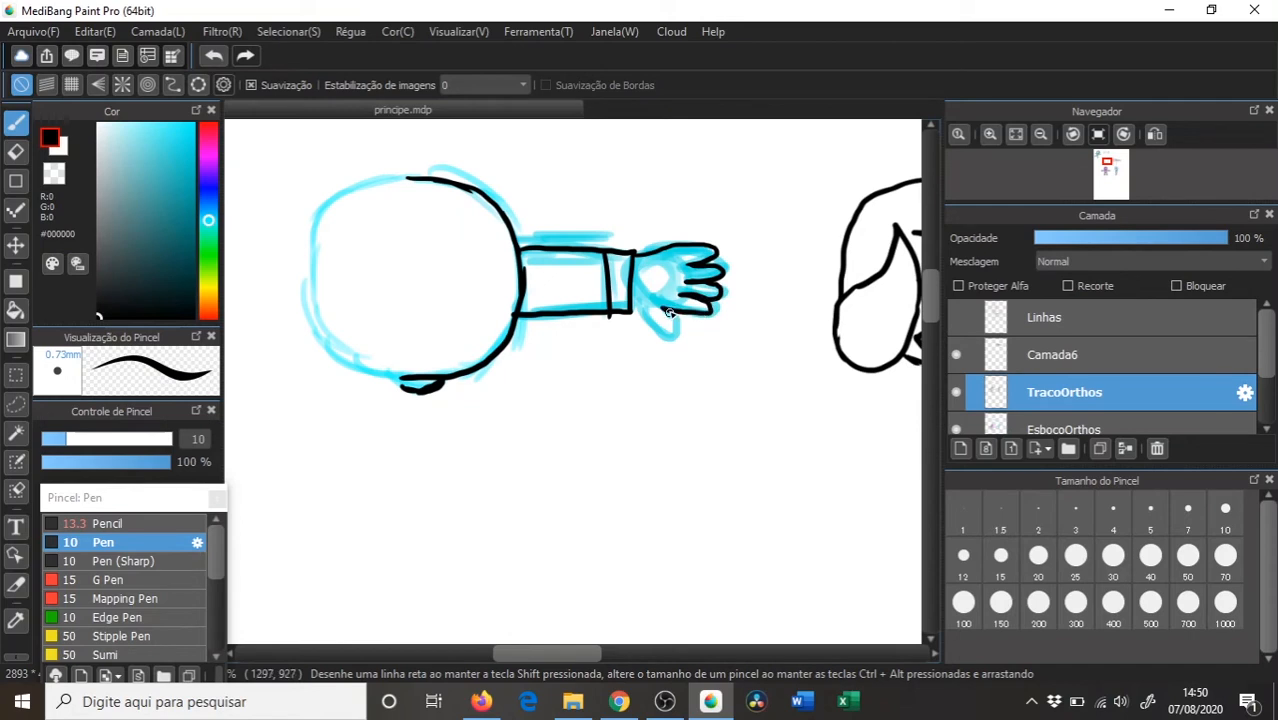
{"action": "left_click_drag", "start_coordinate": [672, 338], "coordinate": [634, 310]}
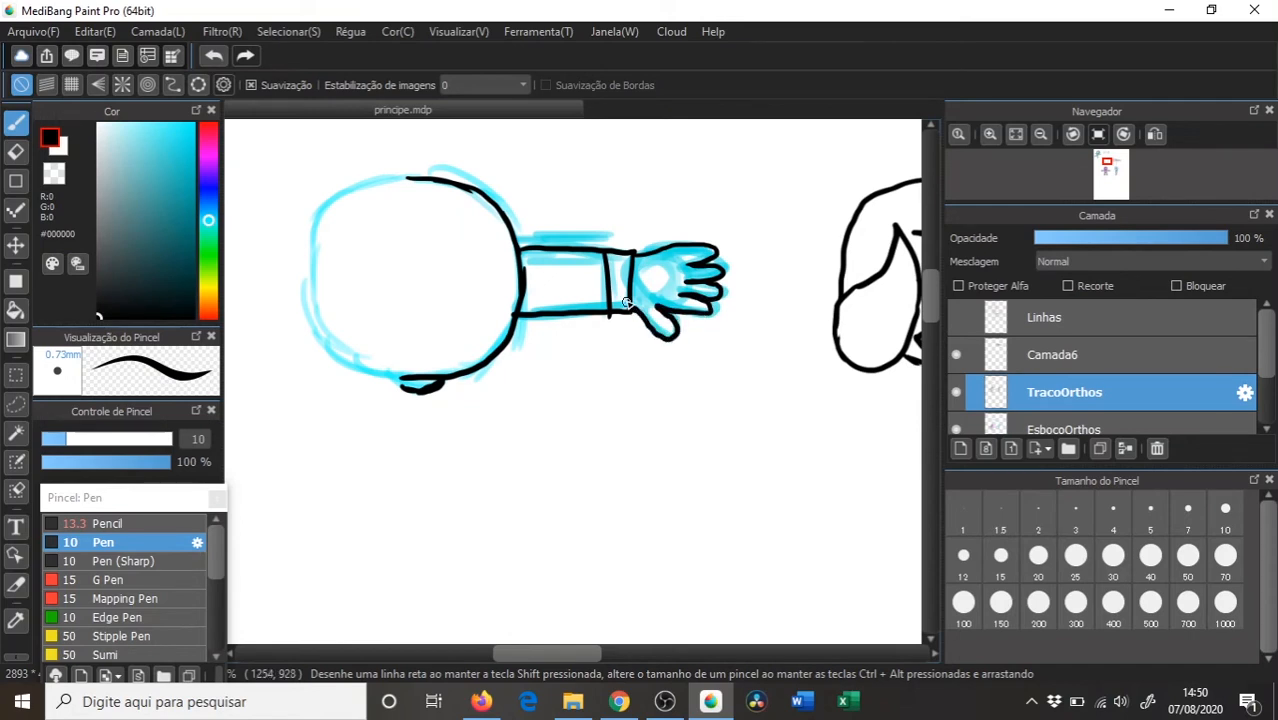
{"action": "key", "text": "e"}
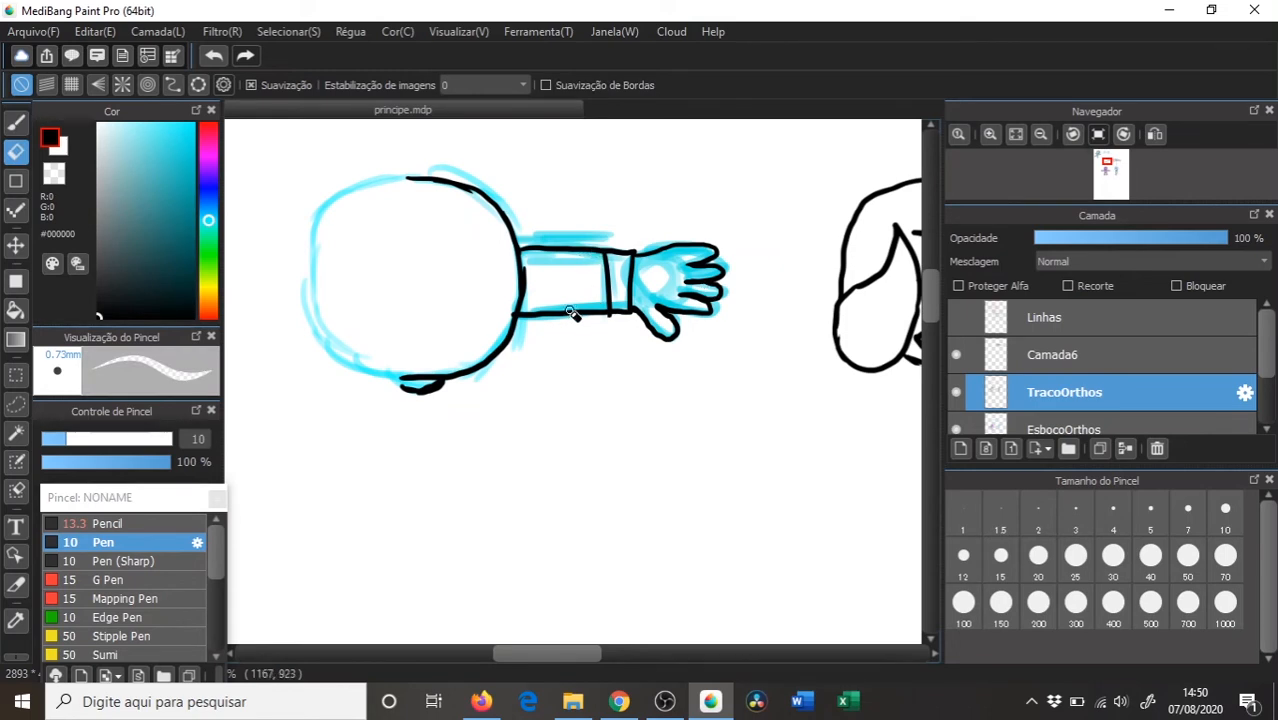
{"action": "mouse_move", "coordinate": [565, 291]}
{"action": "left_mouse_down"}
{"action": "mouse_move", "coordinate": [571, 271]}
{"action": "mouse_move", "coordinate": [548, 308]}
{"action": "mouse_move", "coordinate": [613, 205]}
{"action": "mouse_move", "coordinate": [573, 244]}
{"action": "left_mouse_up"}
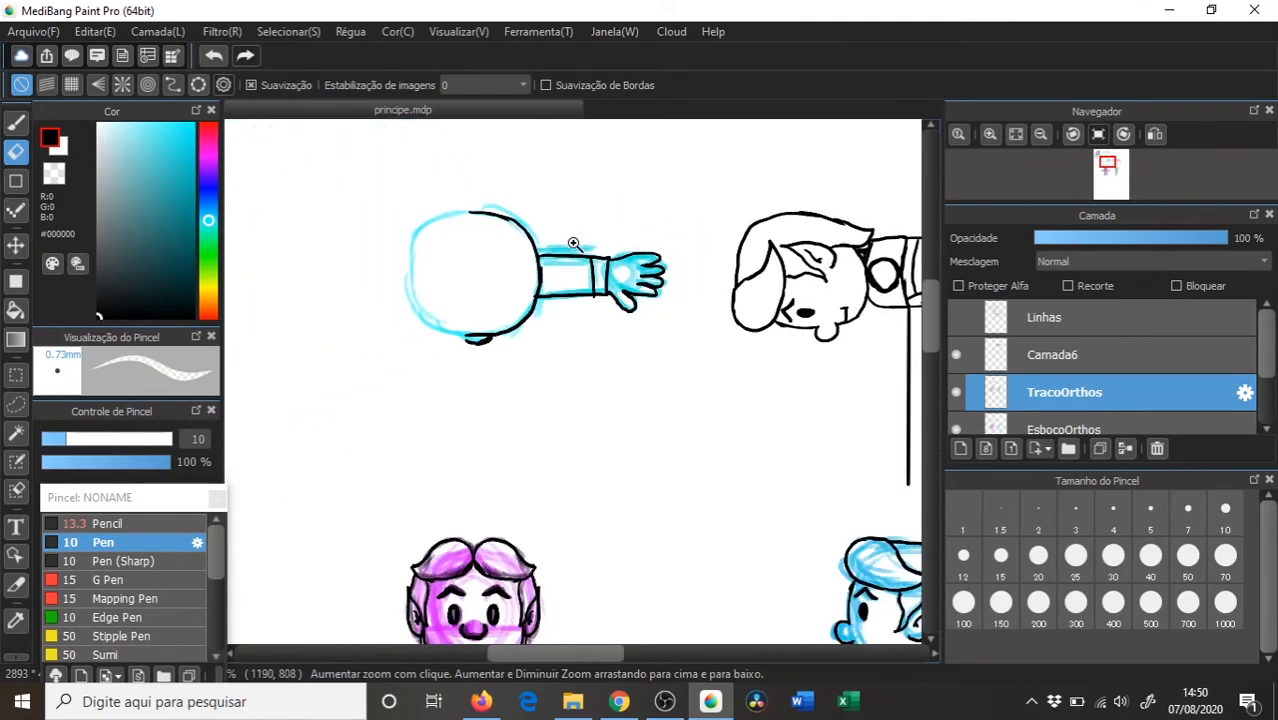
- Show the Linhas guides and select the inked half head and arm with a rectangle starting at the red centre guide
{"action": "left_click", "coordinate": [956, 317]}
{"action": "key", "text": "m"}
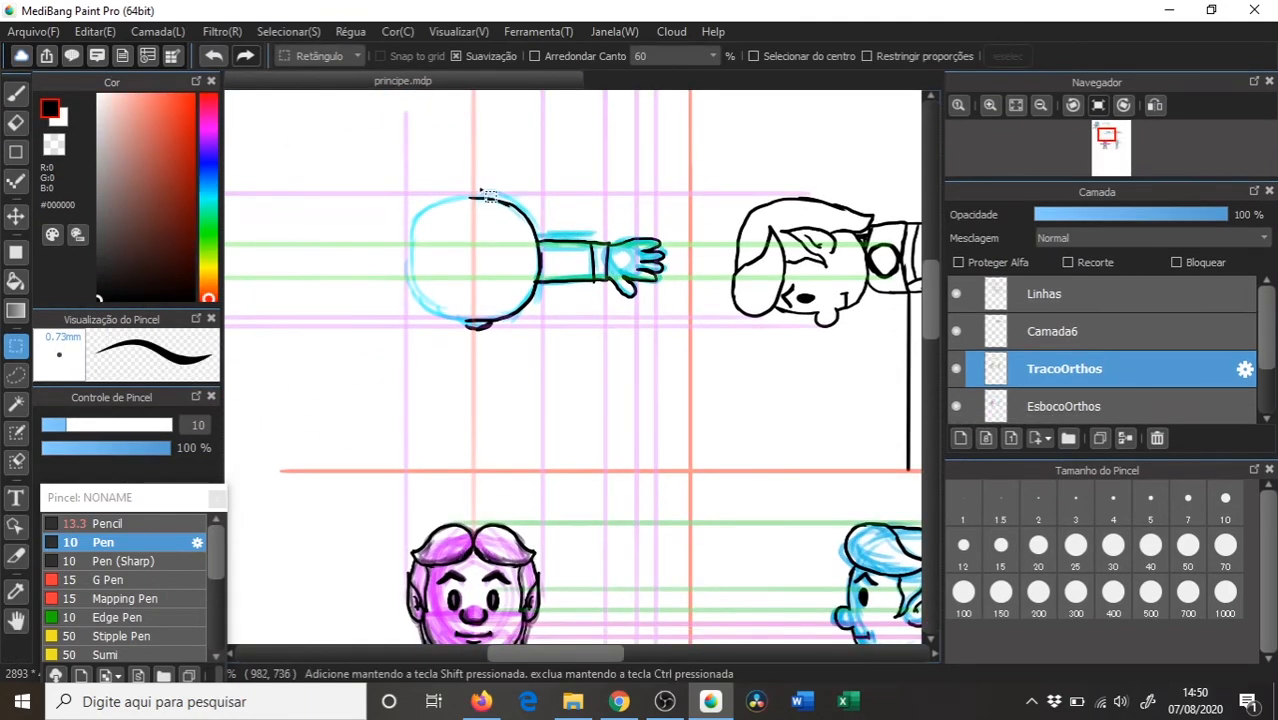
{"action": "left_click_drag", "start_coordinate": [470, 187], "coordinate": [527, 343]}
{"action": "left_click", "coordinate": [481, 210]}
{"action": "left_click_drag", "start_coordinate": [472, 192], "coordinate": [508, 342]}
{"action": "left_click", "coordinate": [478, 203]}
{"action": "left_click_drag", "start_coordinate": [471, 193], "coordinate": [675, 344]}
- Copy and paste the selected half onto a new layer and flip it horizontally
{"action": "key", "text": "ctrl+c"}
{"action": "key", "text": "ctrl+v"}
{"action": "key", "text": "ctrl+t"}
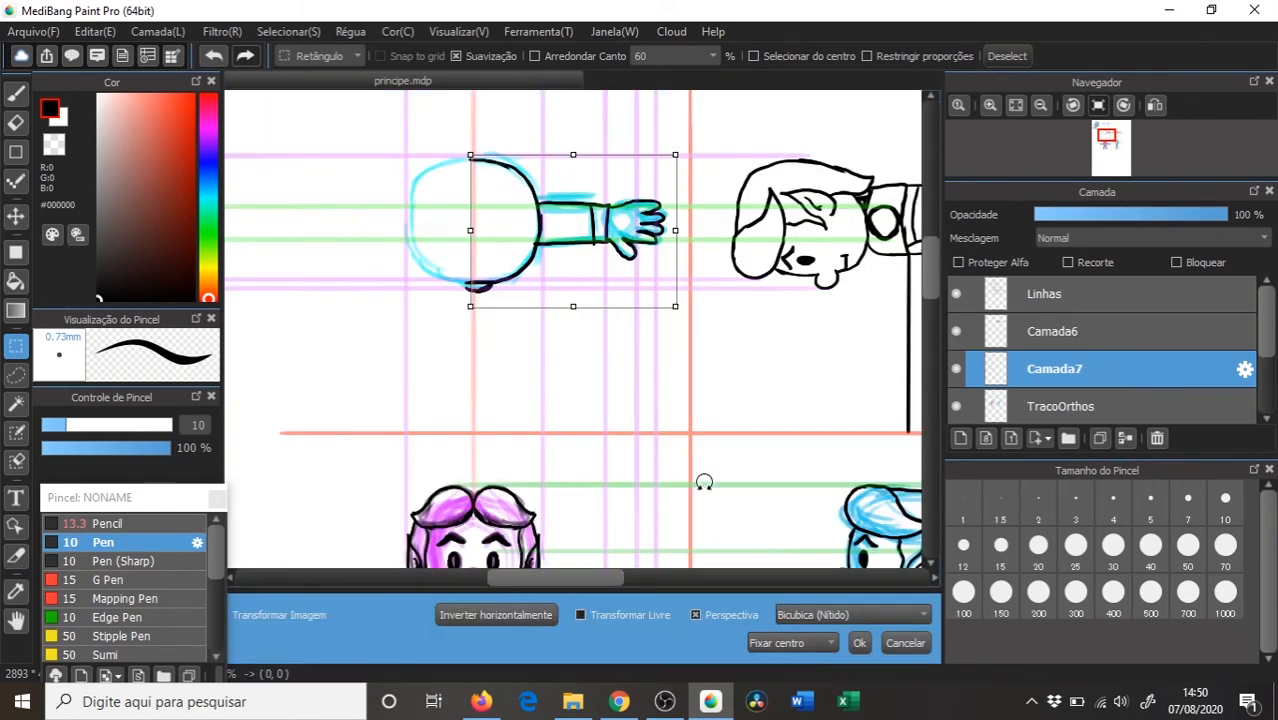
{"action": "left_click", "coordinate": [540, 614]}
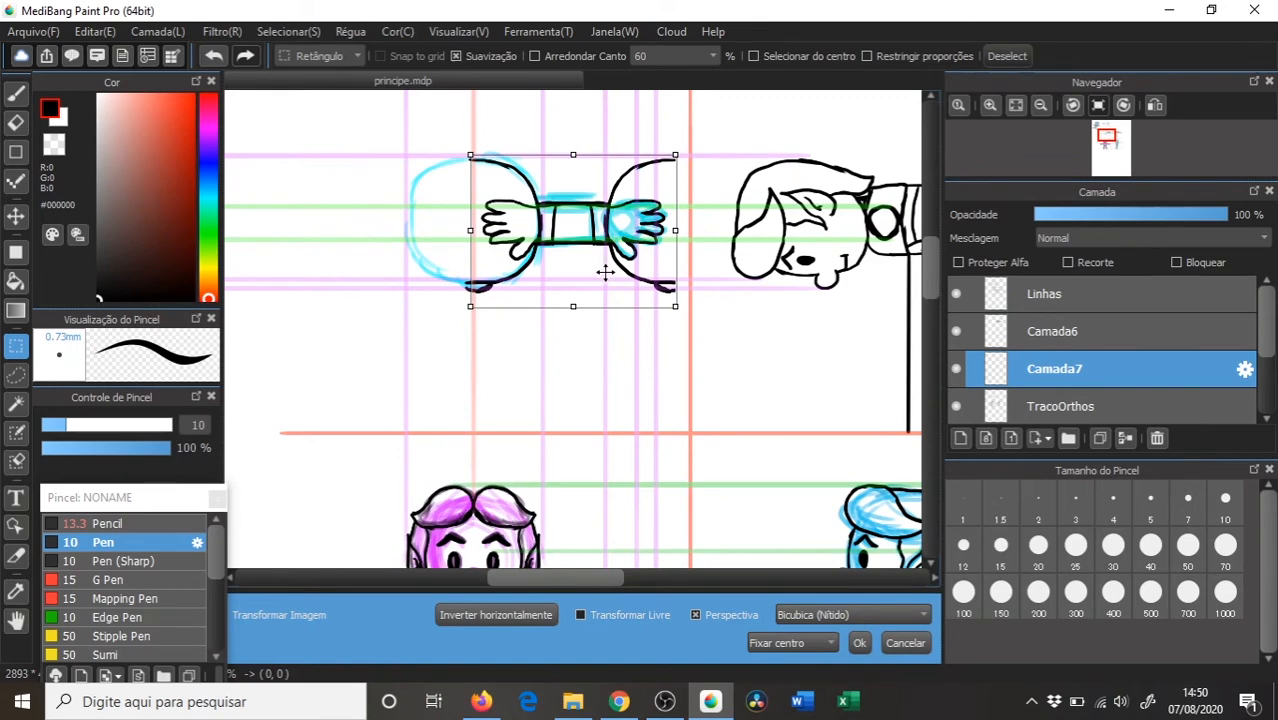
{"action": "key", "text": "Return"}
- Move the mirrored half to join the original at the centre guide, and merge its layer down into TracoOrthos
{"action": "key", "text": "v"}
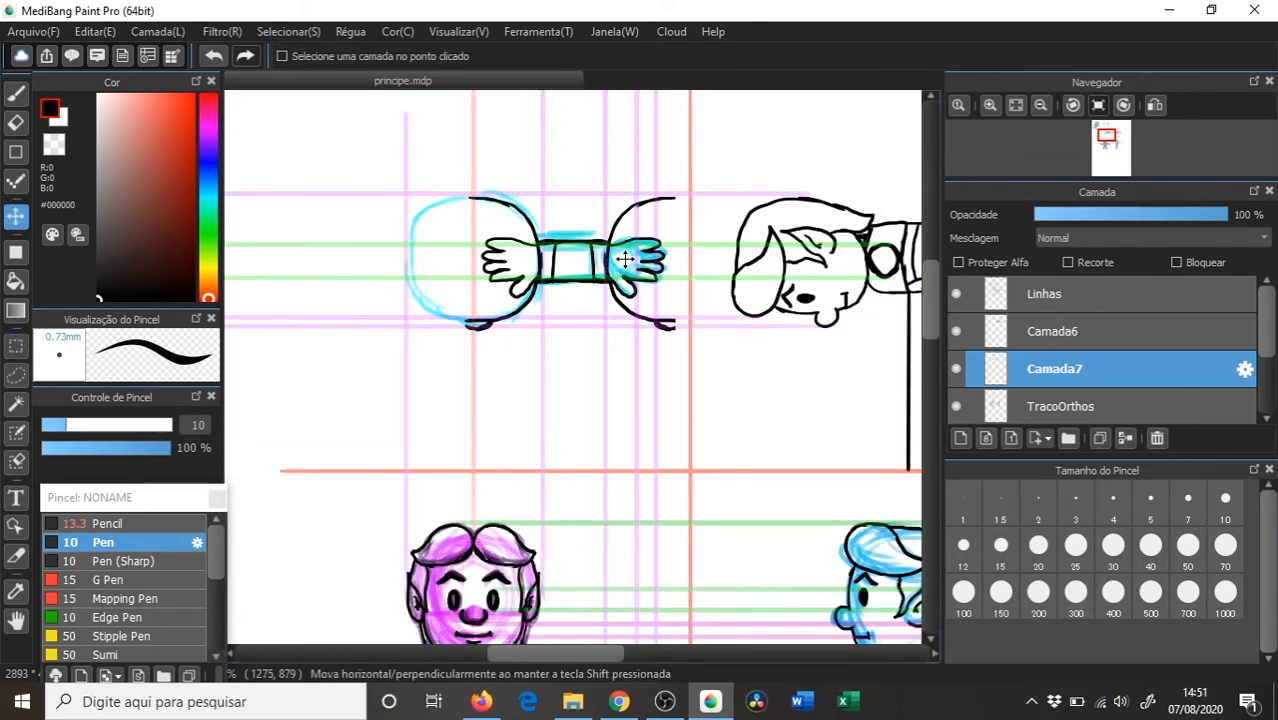
{"action": "left_click_drag", "start_coordinate": [625, 259], "coordinate": [425, 248]}
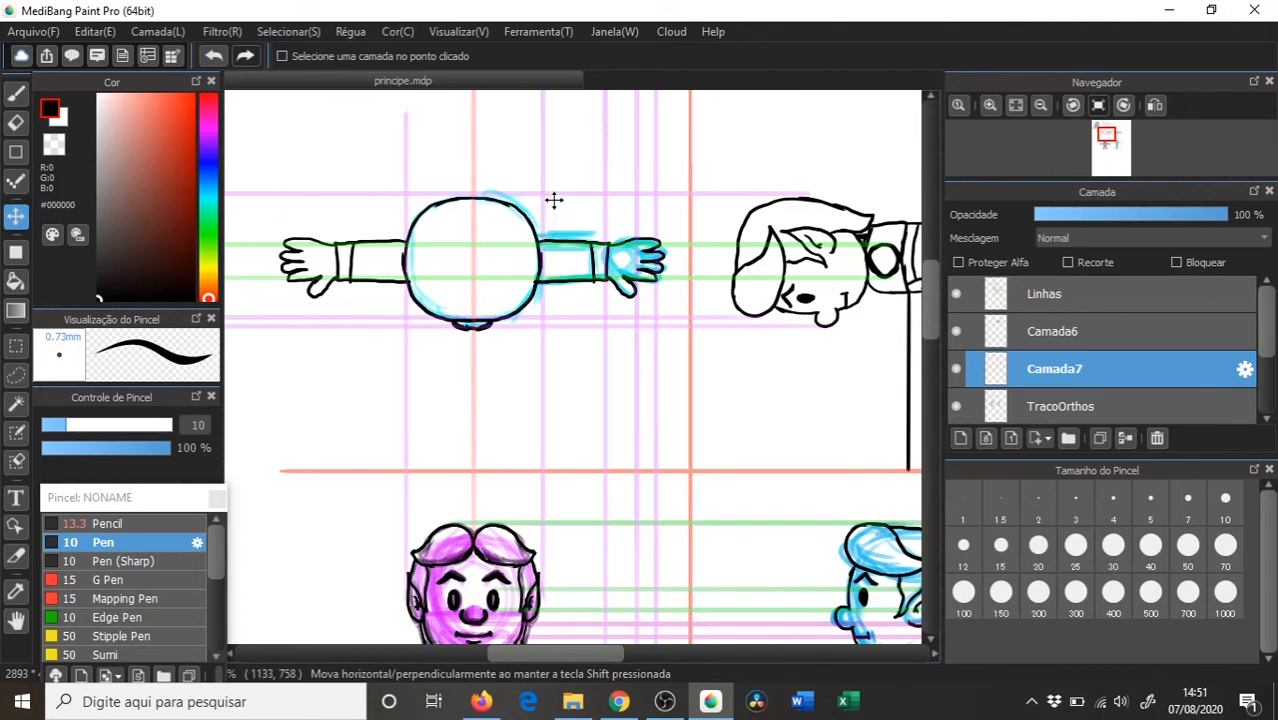
{"action": "key", "text": "ctrl+e"}
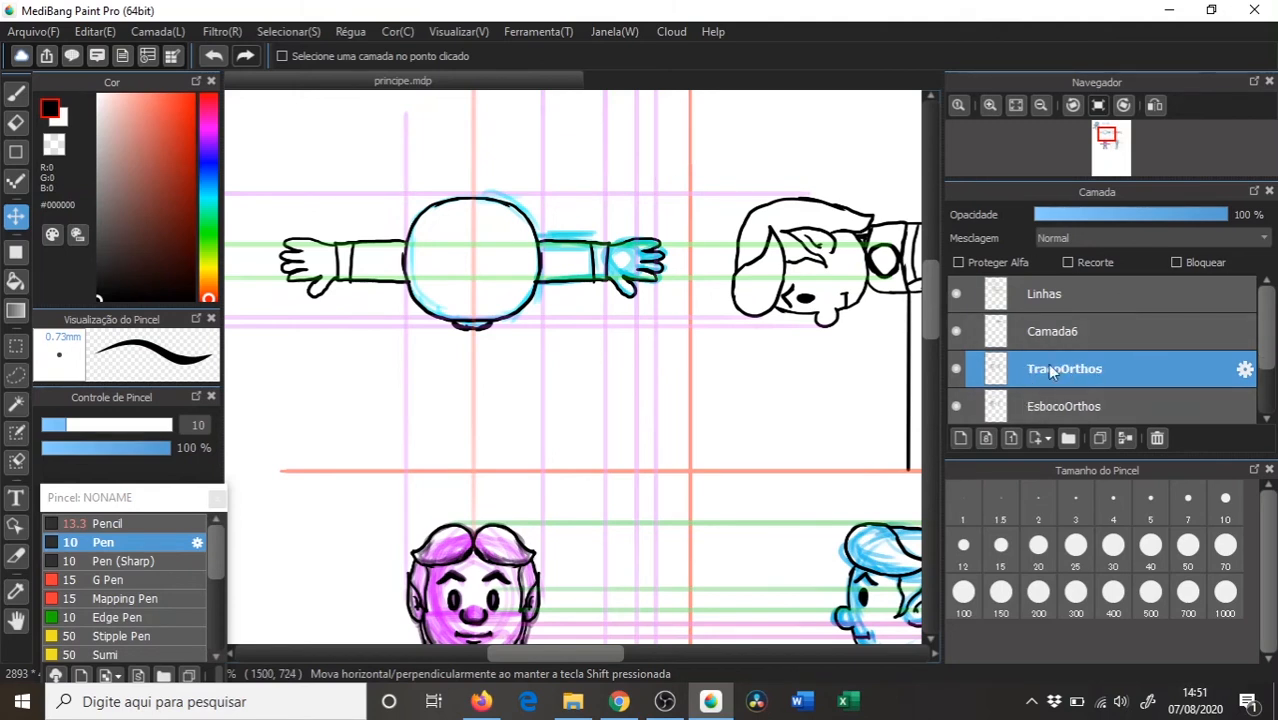
- Hide the Linhas guides and the EsbocoOrthos sketch layer so only the inked views remain
{"action": "left_click", "coordinate": [957, 295]}
{"action": "scroll", "coordinate": [1268, 347], "scroll_direction": "down", "scroll_amount": 2}
{"action": "left_click", "coordinate": [956, 330]}
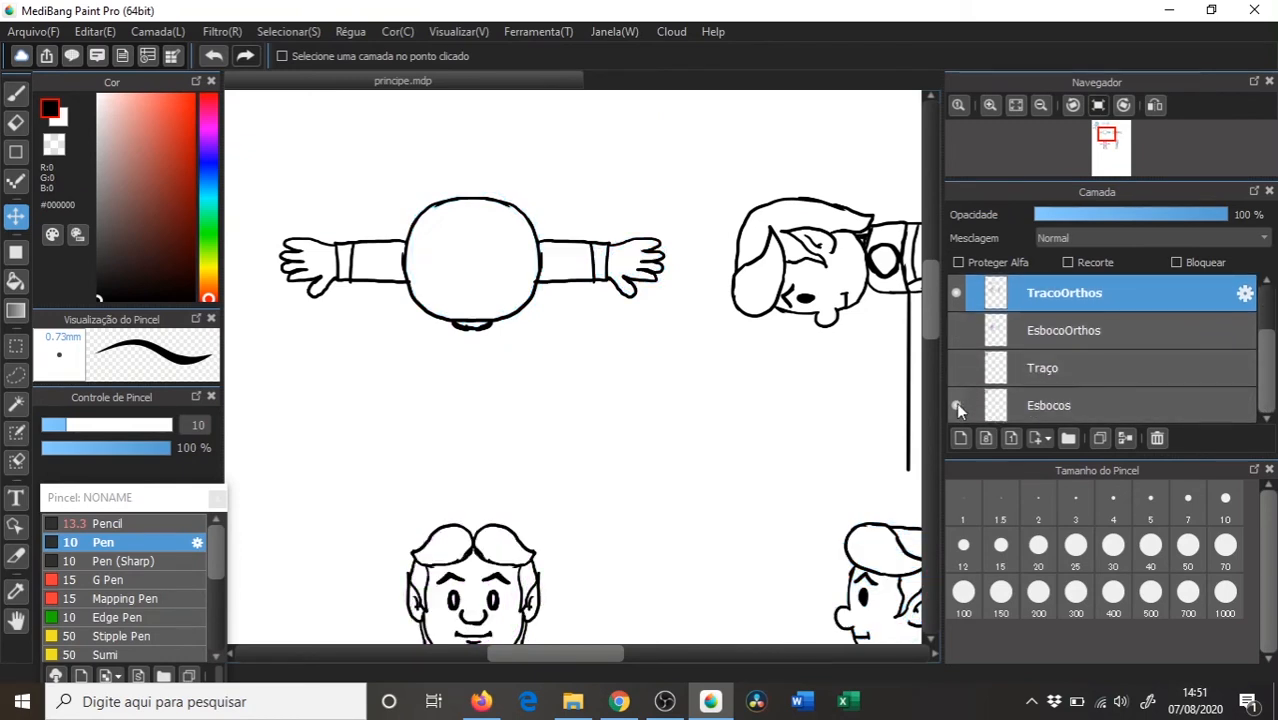
- Save the drawing as a separate MediBang file named orthos
{"action": "scroll", "coordinate": [1242, 370], "scroll_direction": "up", "scroll_amount": 1}
{"action": "scroll", "coordinate": [1242, 370], "scroll_direction": "down", "scroll_amount": 1}
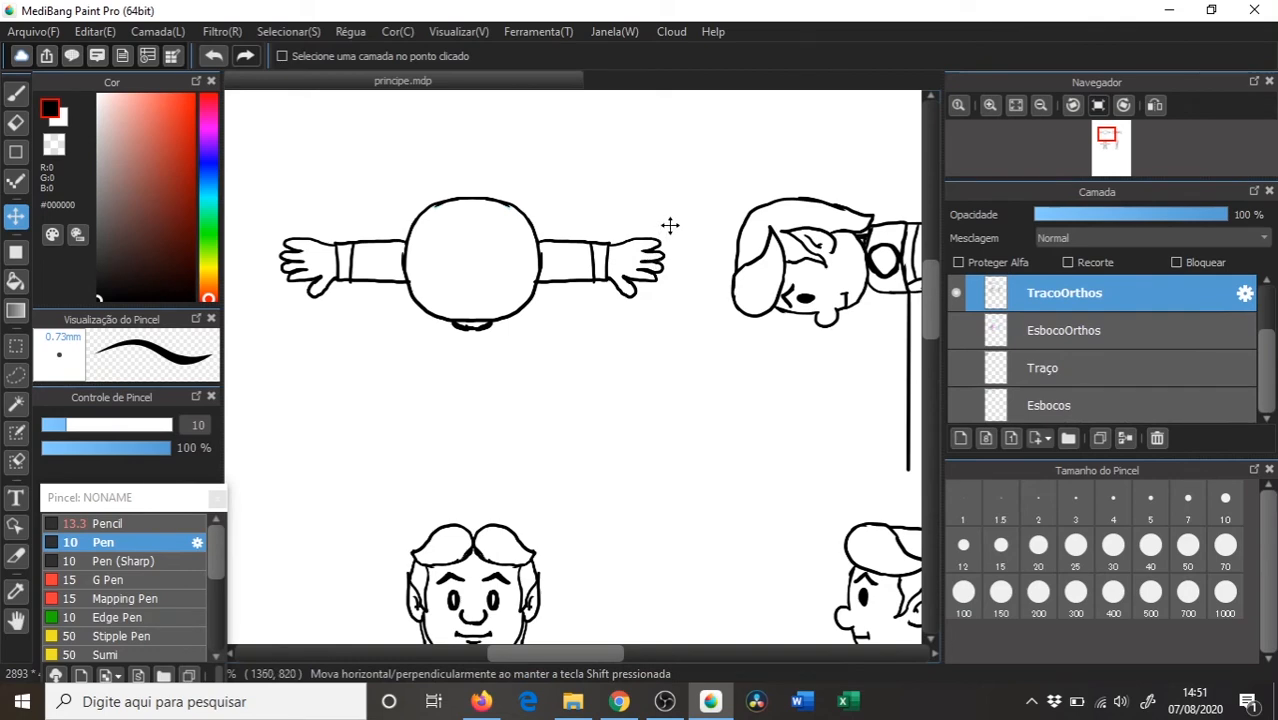
{"action": "scroll", "coordinate": [670, 226], "scroll_direction": "down", "scroll_amount": 4}
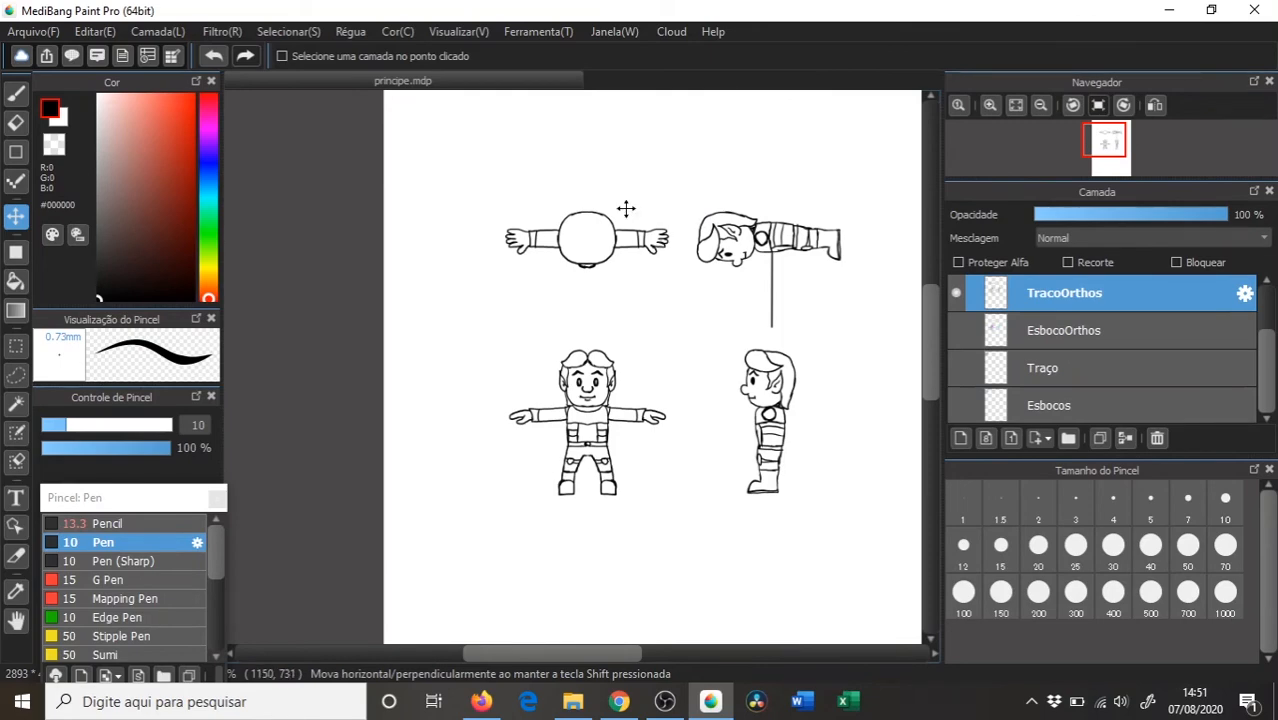
{"action": "key", "text": "ctrl+shift+s"}
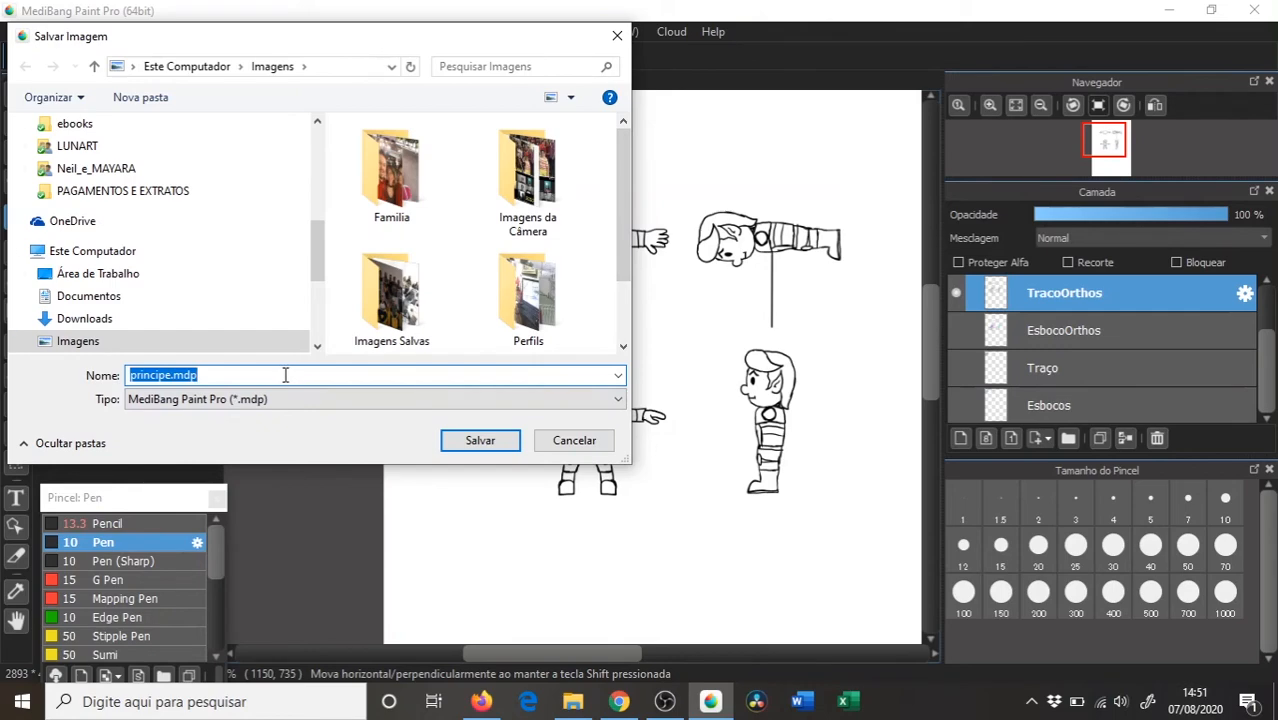
{"action": "type", "text": "orthos"}
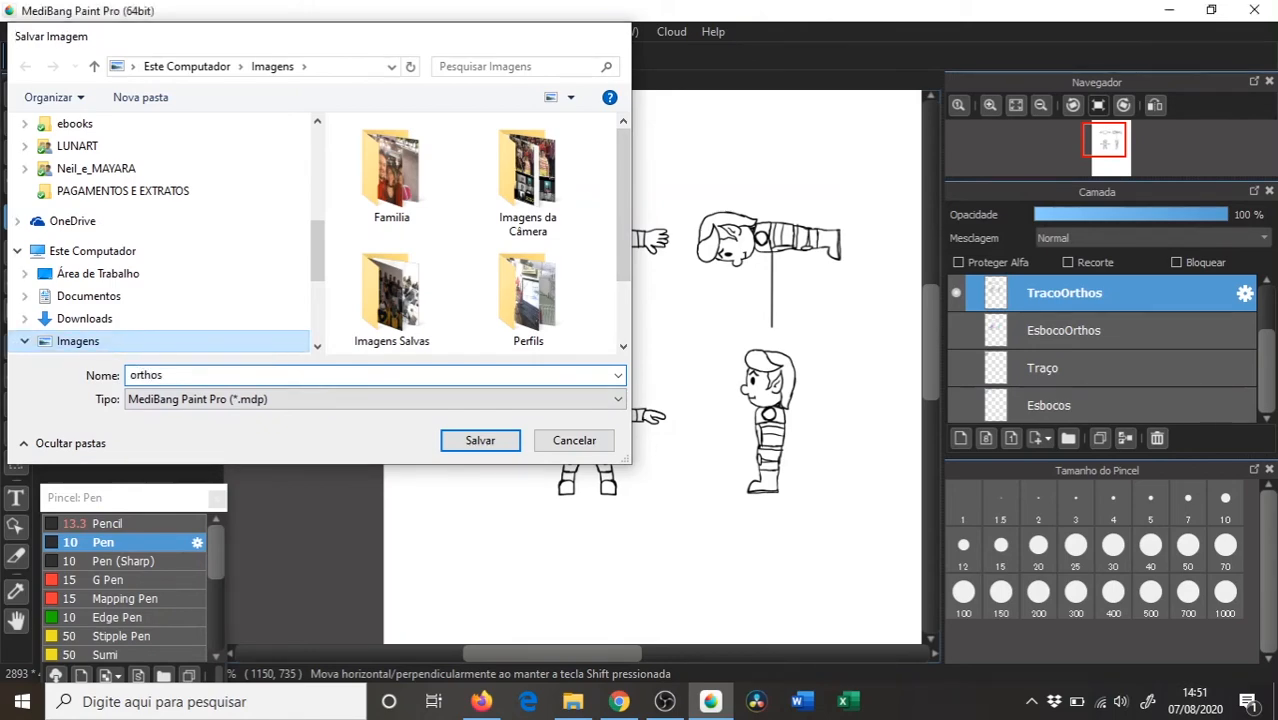
{"action": "key", "text": "Return"}
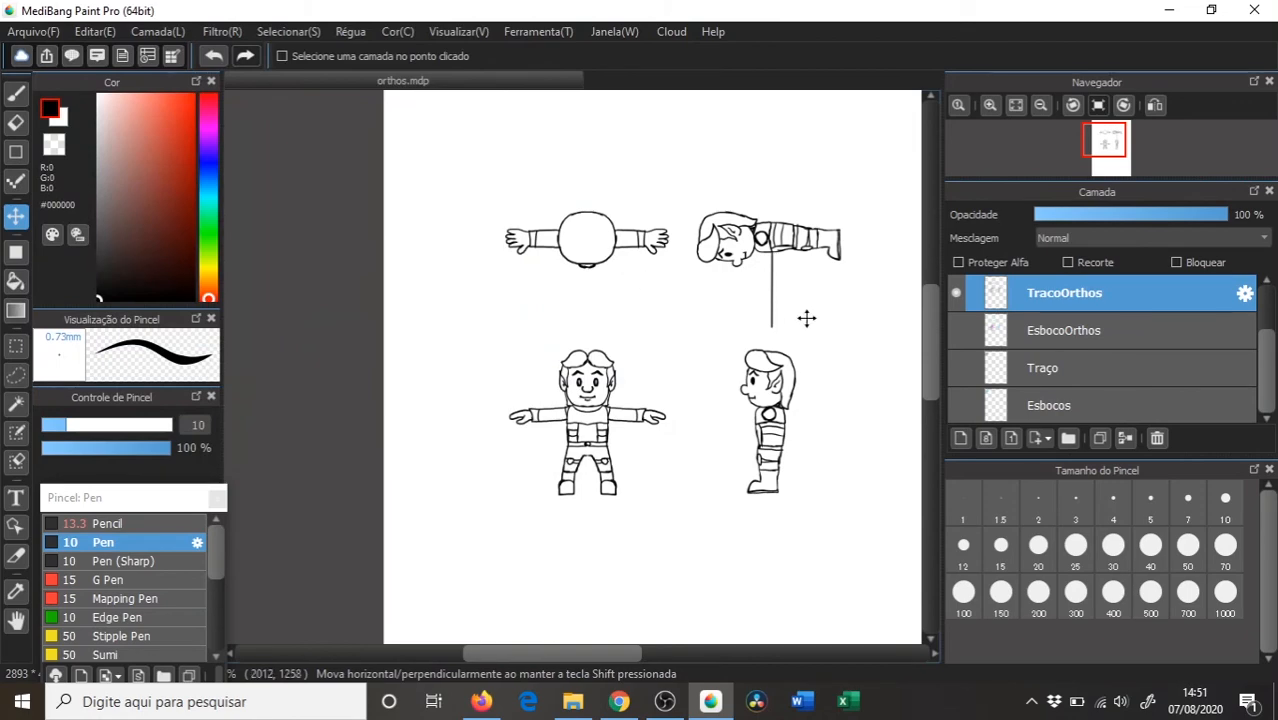
- Select a rectangle around all four inked views and crop the canvas to it
{"action": "mouse_move", "coordinate": [697, 250]}
{"action": "left_mouse_down"}
{"action": "mouse_move", "coordinate": [677, 280]}
{"action": "mouse_move", "coordinate": [693, 232]}
{"action": "left_mouse_up"}
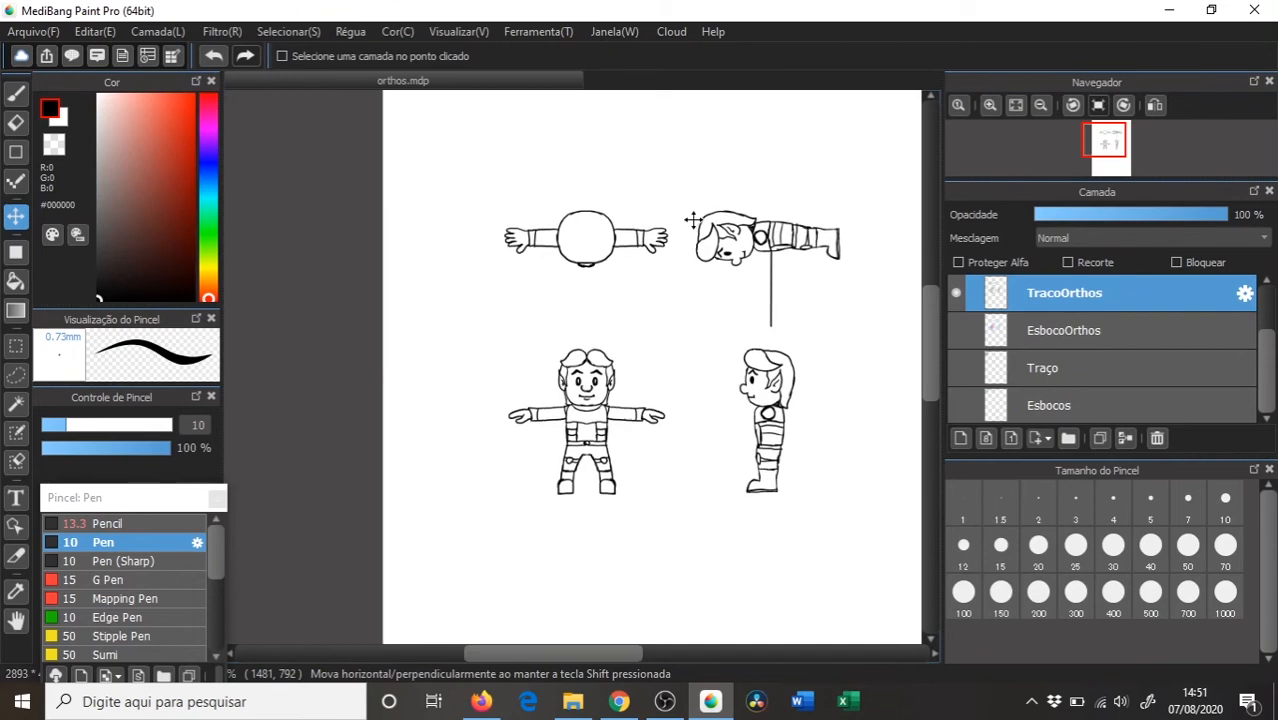
{"action": "left_click_drag", "start_coordinate": [645, 285], "coordinate": [673, 265]}
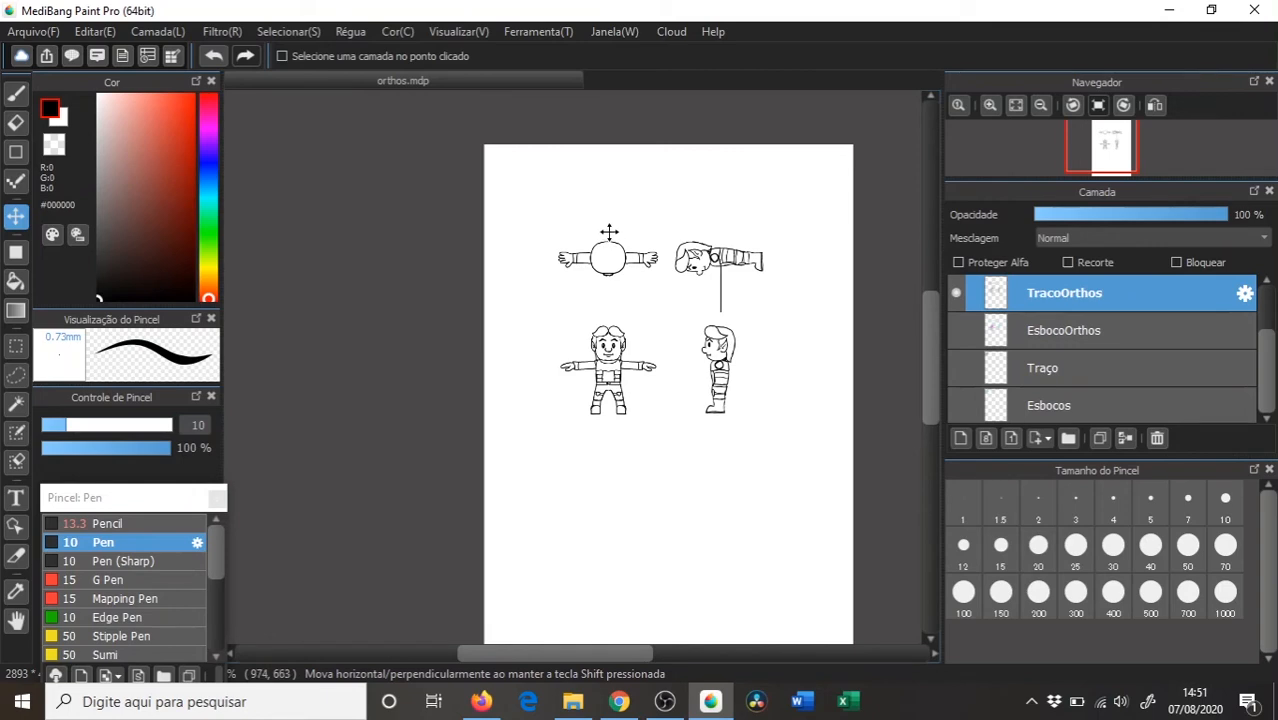
{"action": "key", "text": "m"}
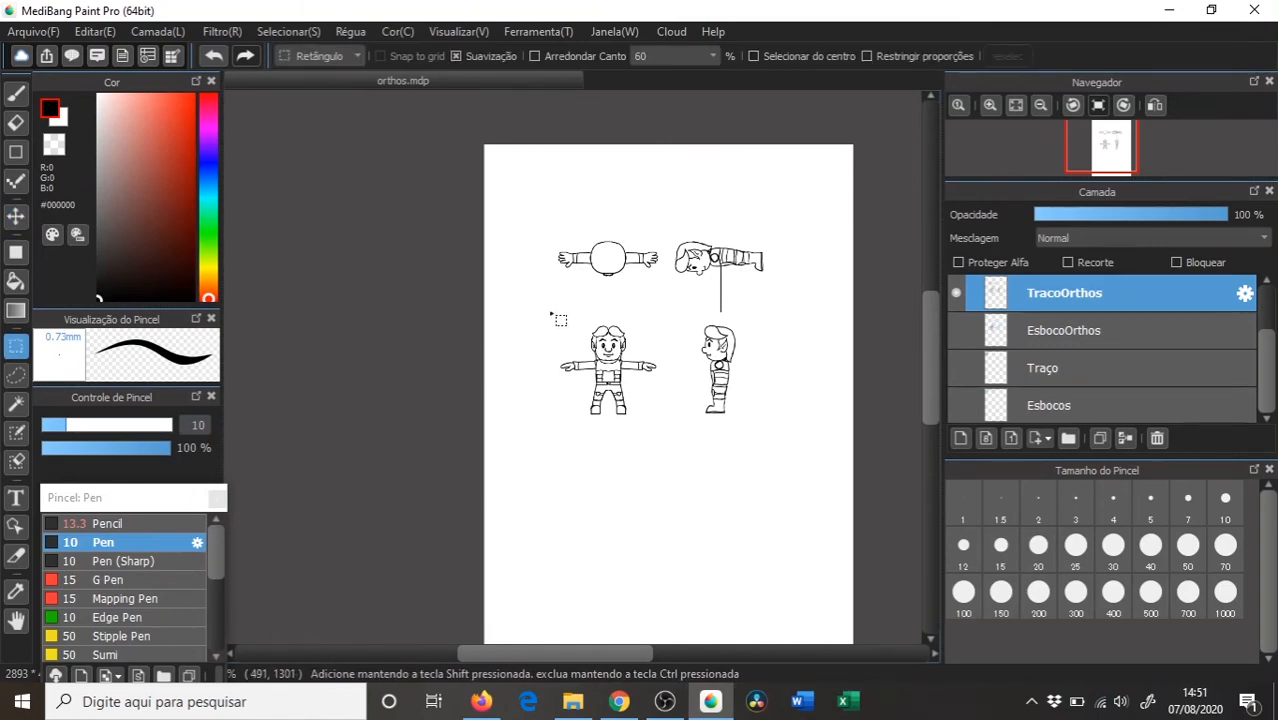
{"action": "left_click_drag", "start_coordinate": [529, 218], "coordinate": [797, 437]}
{"action": "left_click_drag", "start_coordinate": [531, 218], "coordinate": [798, 434]}
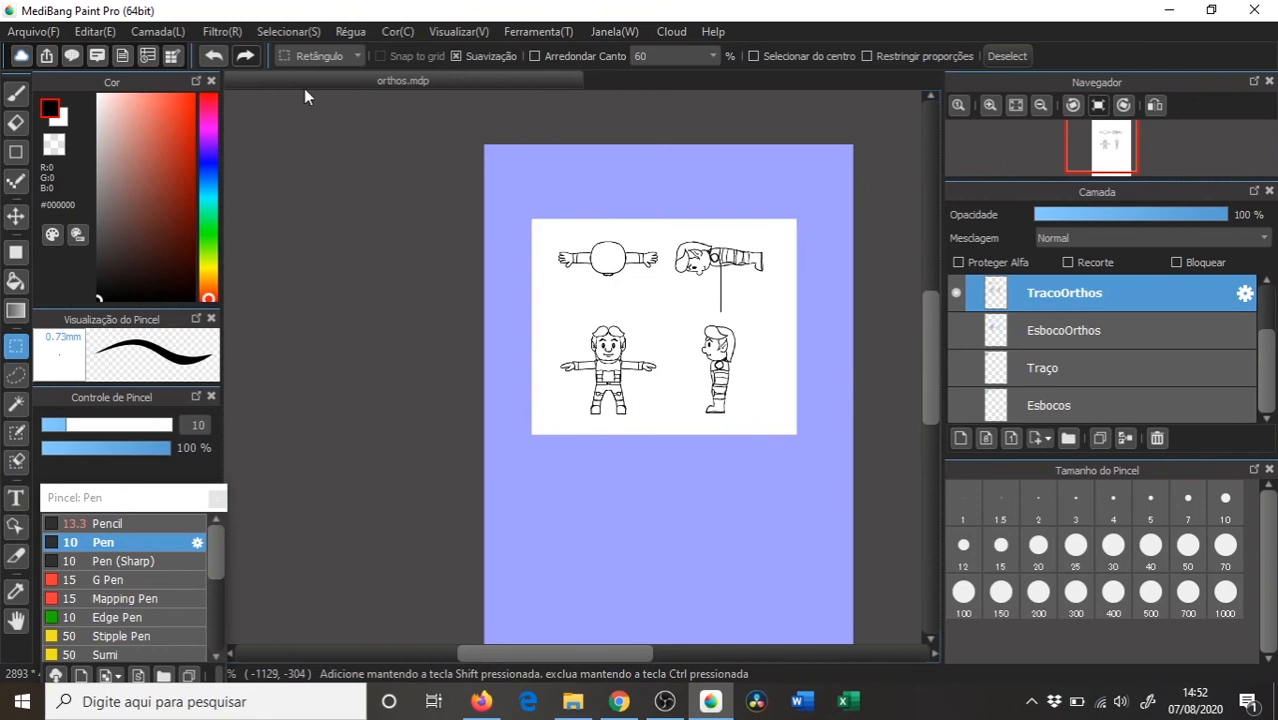
{"action": "left_click", "coordinate": [95, 31]}
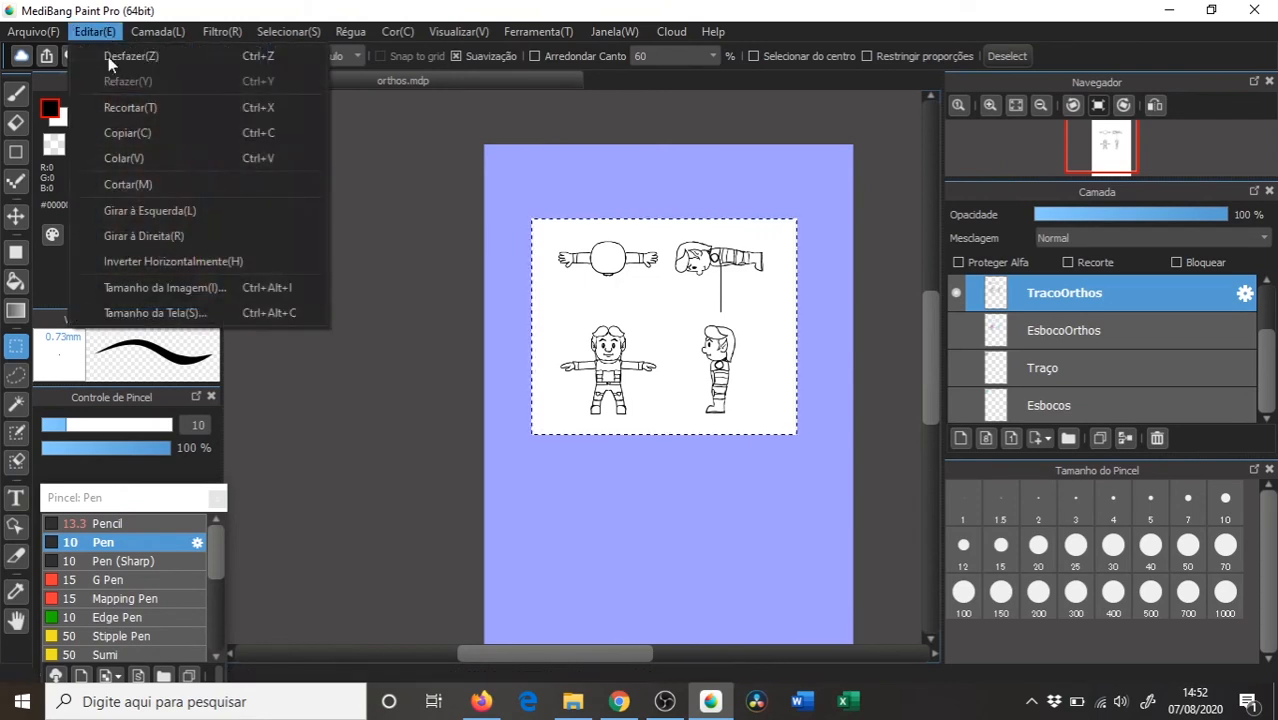
{"action": "left_click", "coordinate": [130, 185]}
{"action": "left_click", "coordinate": [789, 376]}
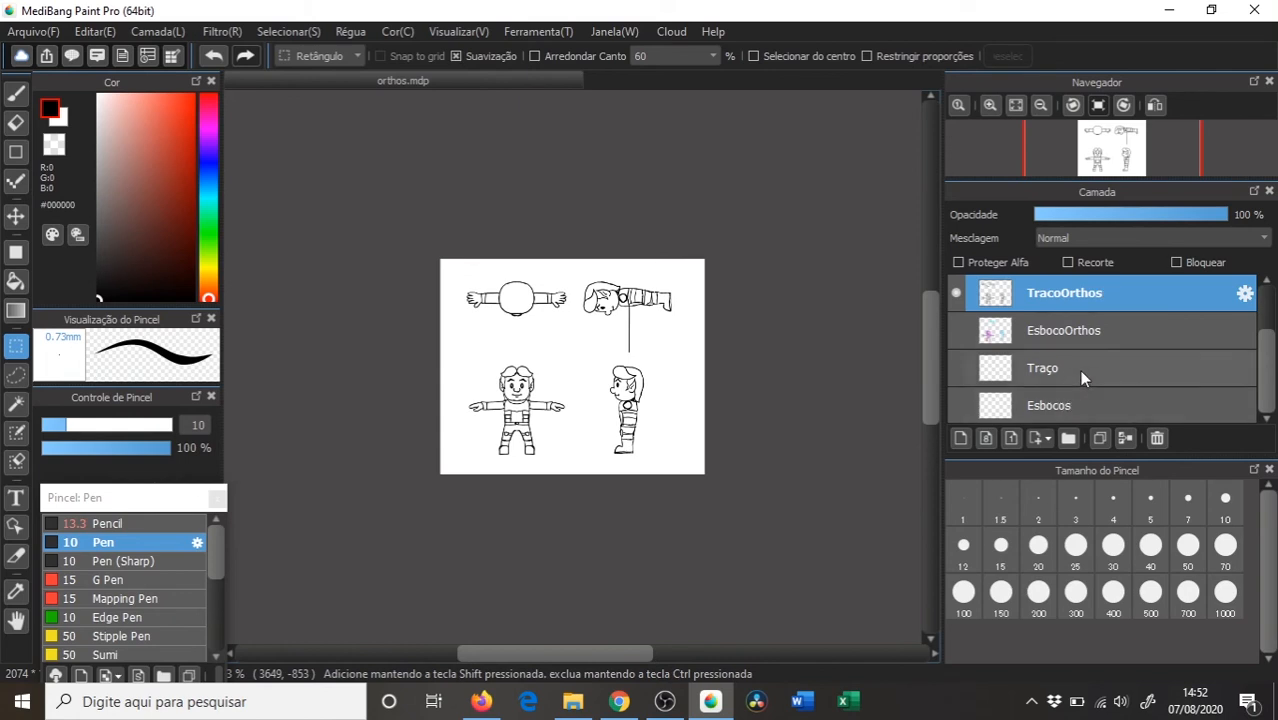
- Delete the Traço, EsbocoOrthos and Esbocos layers
{"action": "left_click", "coordinate": [1021, 364]}
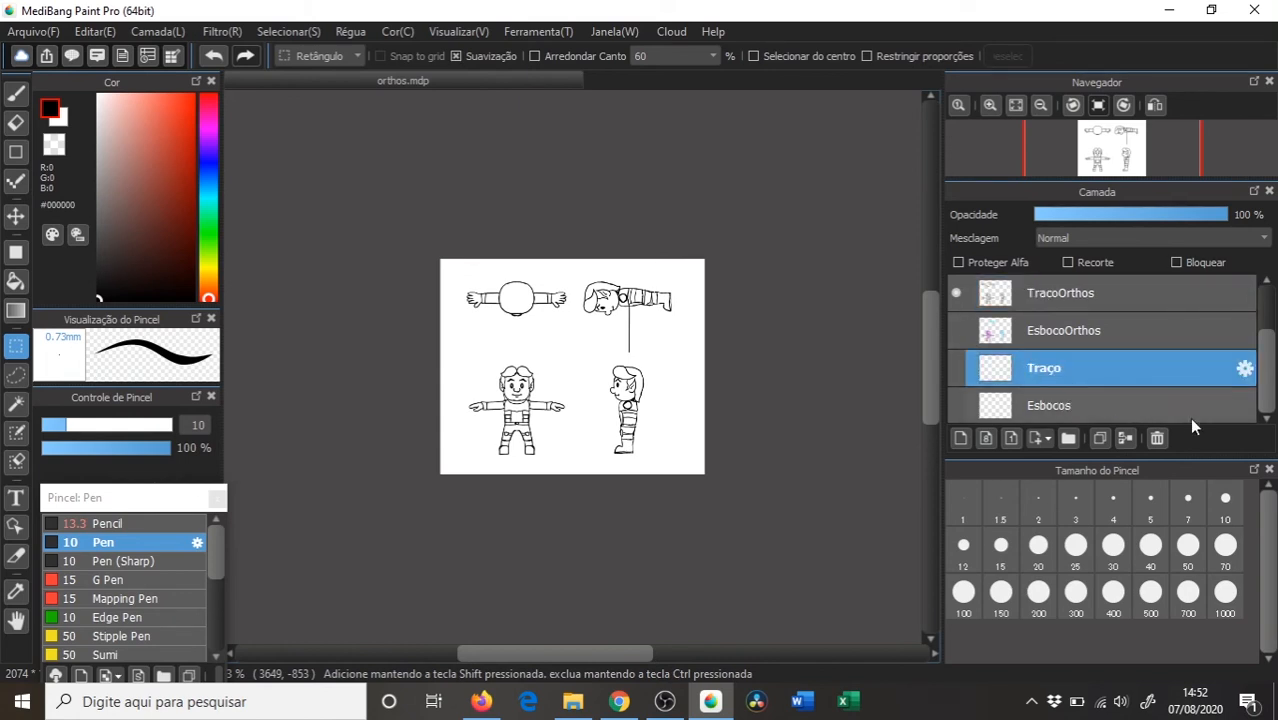
{"action": "left_click", "coordinate": [1157, 438]}
{"action": "left_click", "coordinate": [1159, 438]}
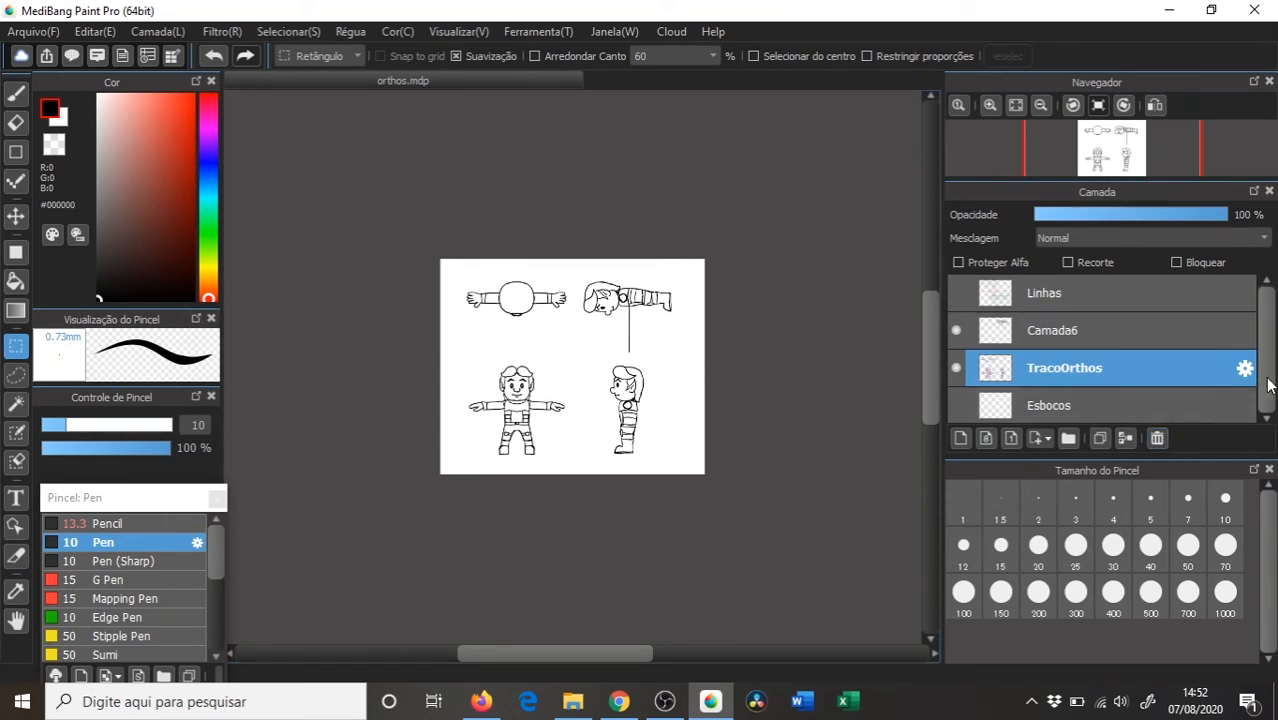
{"action": "left_click", "coordinate": [1136, 405]}
{"action": "left_click", "coordinate": [1157, 438]}
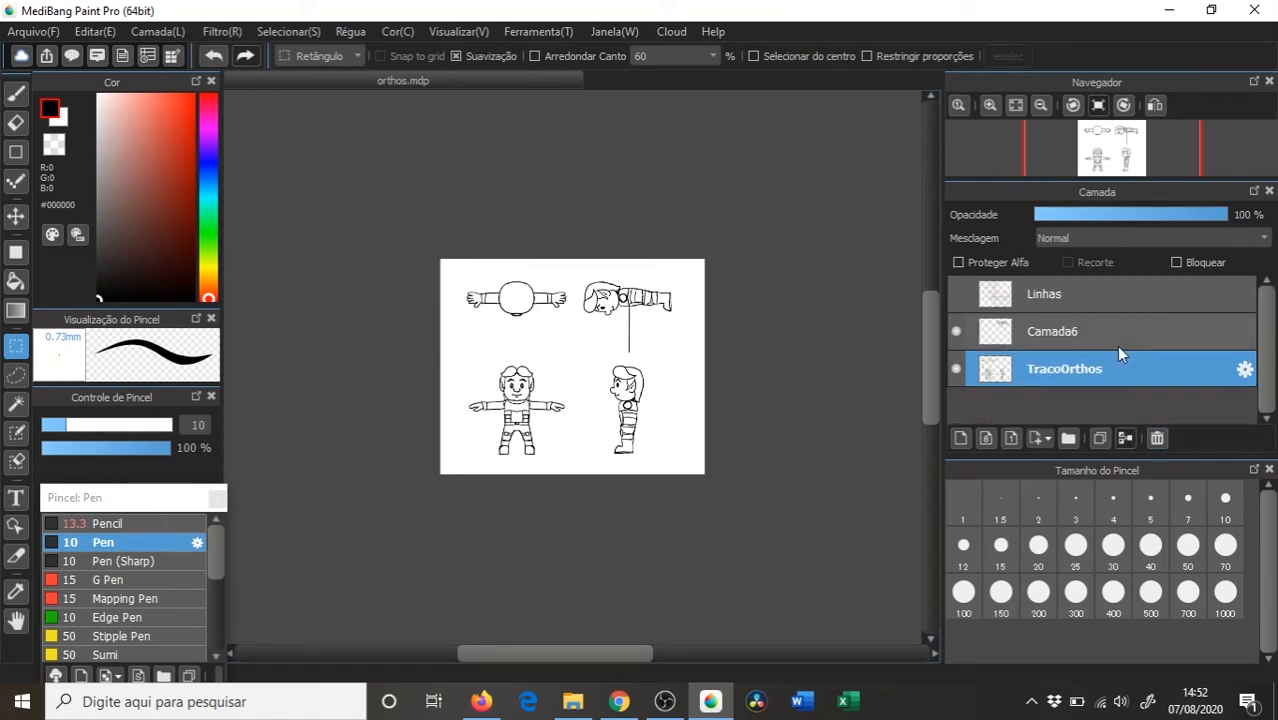
- Delete the Camada6 layer holding the rotated side view, along with the Linhas guide layer
{"action": "left_click", "coordinate": [1000, 333]}
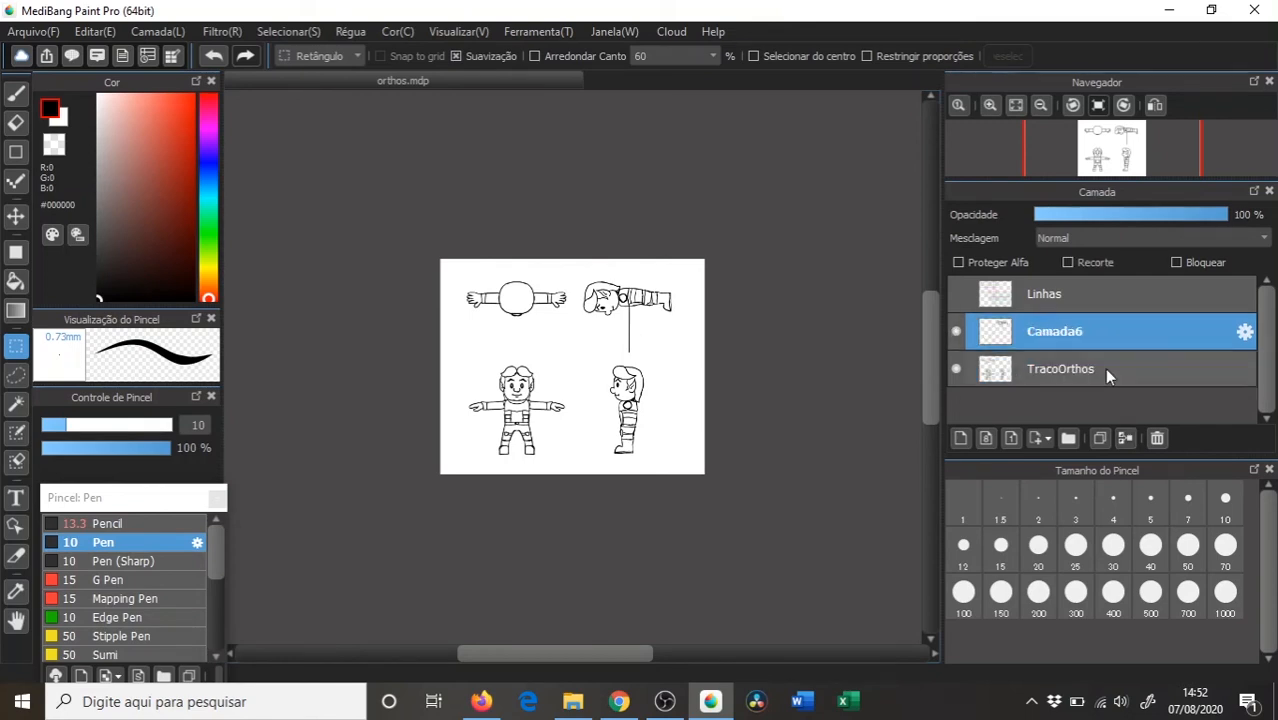
{"action": "left_click", "coordinate": [1158, 438]}
{"action": "left_click", "coordinate": [1157, 438]}
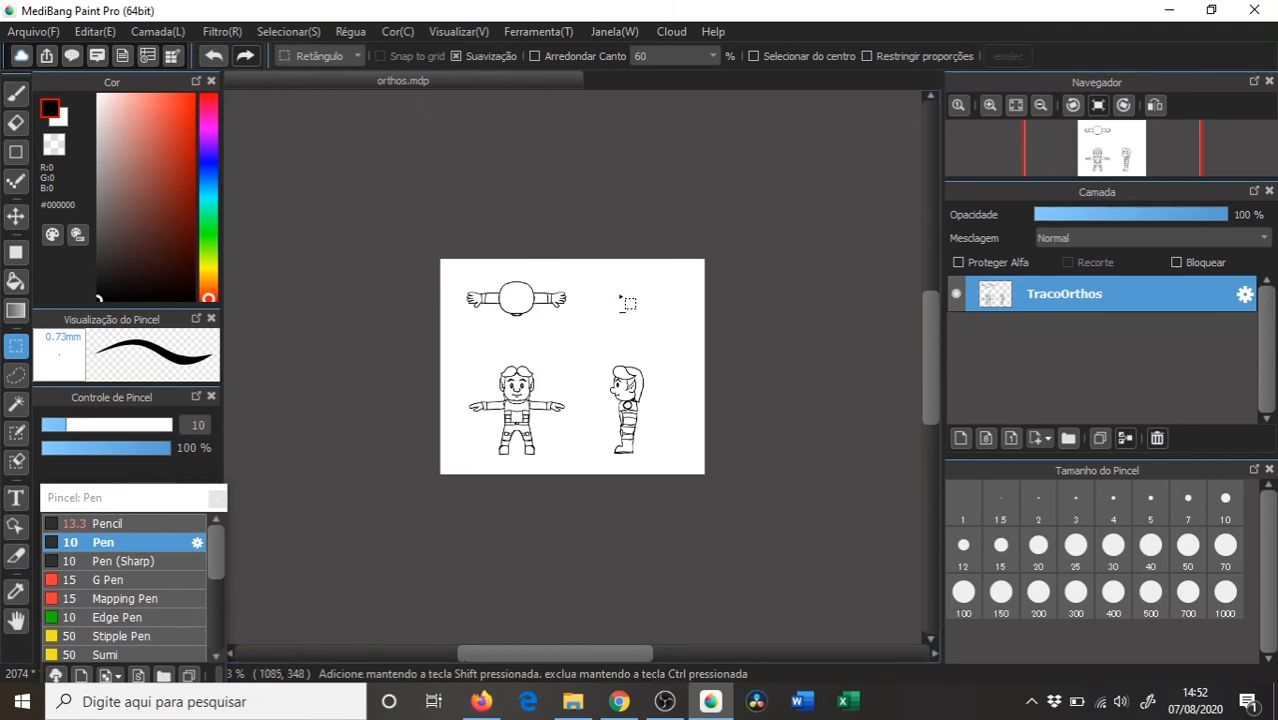
- Cut the standing side view out of TracoOrthos with a rectangular selection and paste it onto a new layer
{"action": "mouse_move", "coordinate": [595, 394]}
{"action": "left_mouse_down"}
{"action": "mouse_move", "coordinate": [595, 360]}
{"action": "mouse_move", "coordinate": [588, 416]}
{"action": "mouse_move", "coordinate": [605, 371]}
{"action": "left_mouse_up"}
{"action": "key", "text": "Up"}
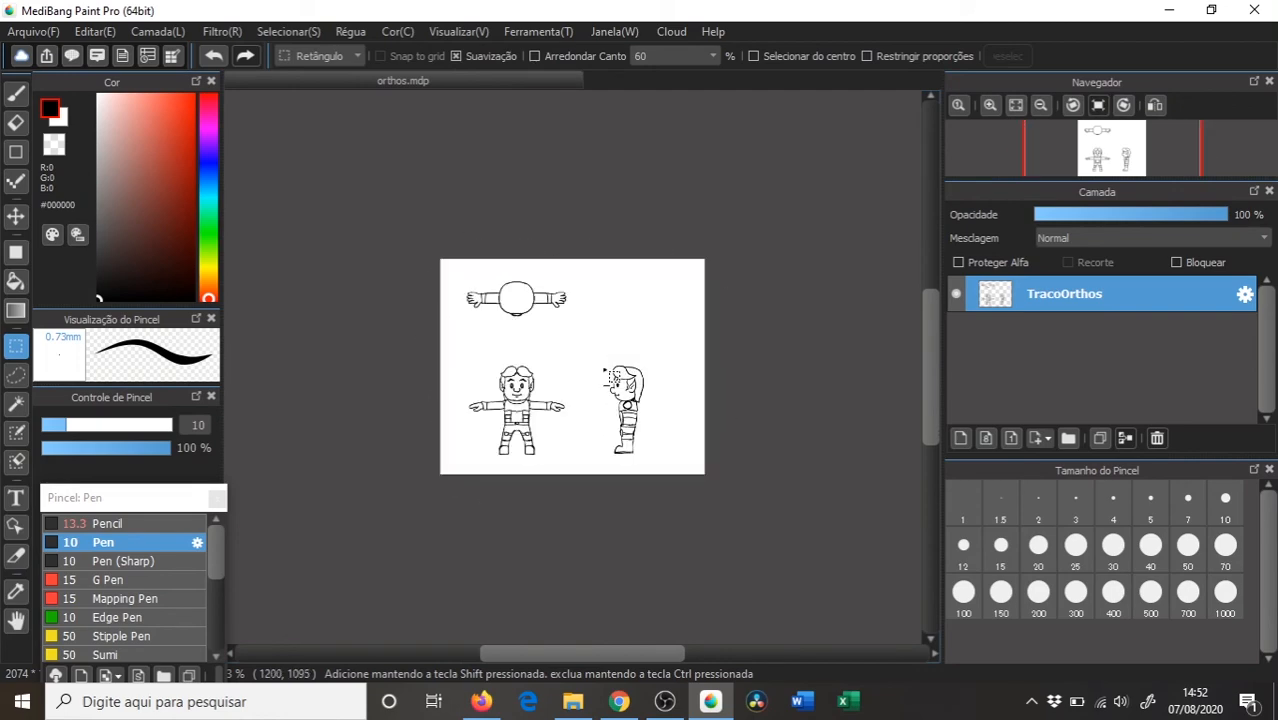
{"action": "left_click_drag", "start_coordinate": [670, 334], "coordinate": [638, 435]}
{"action": "left_click_drag", "start_coordinate": [594, 342], "coordinate": [790, 296]}
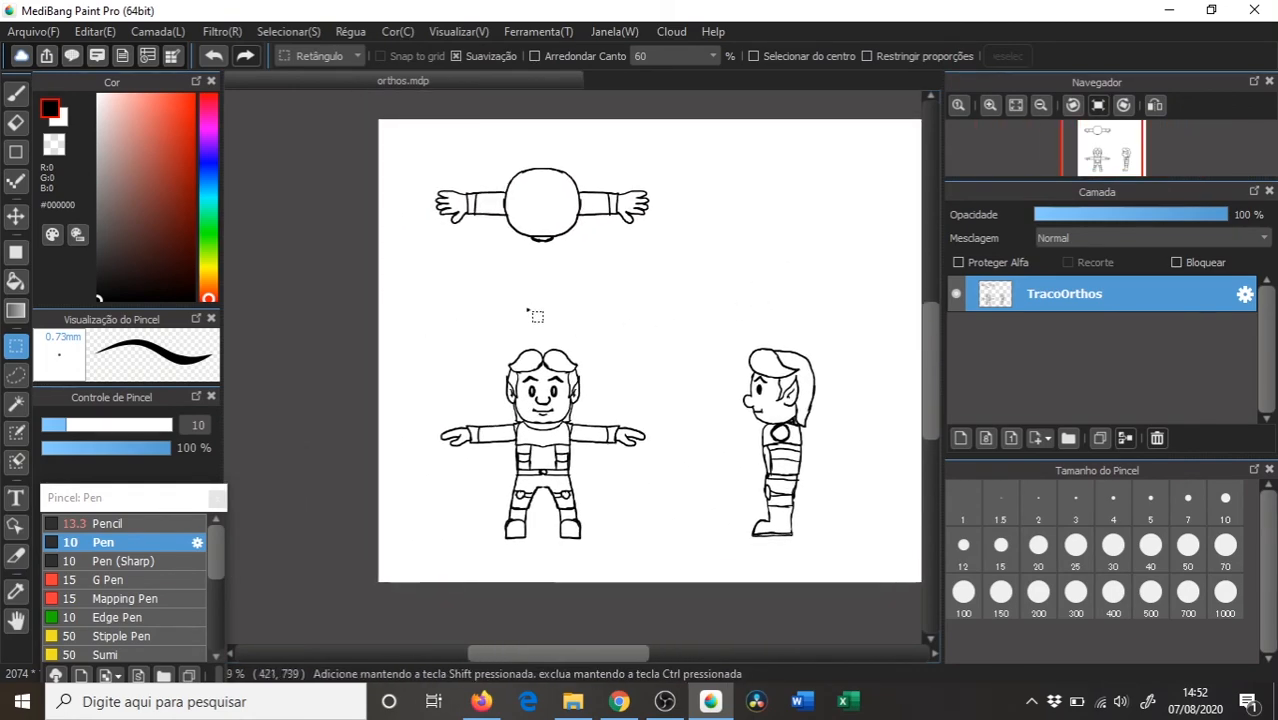
{"action": "left_click_drag", "start_coordinate": [706, 318], "coordinate": [851, 553]}
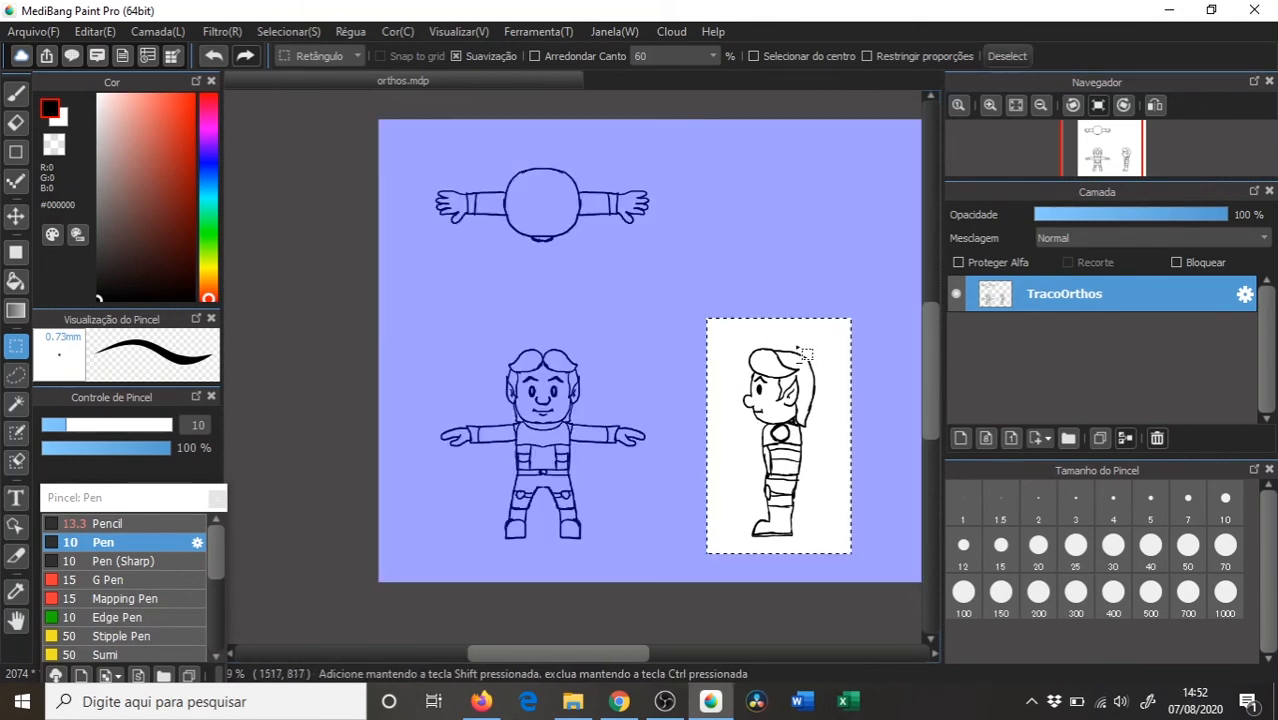
{"action": "key", "text": "Delete"}
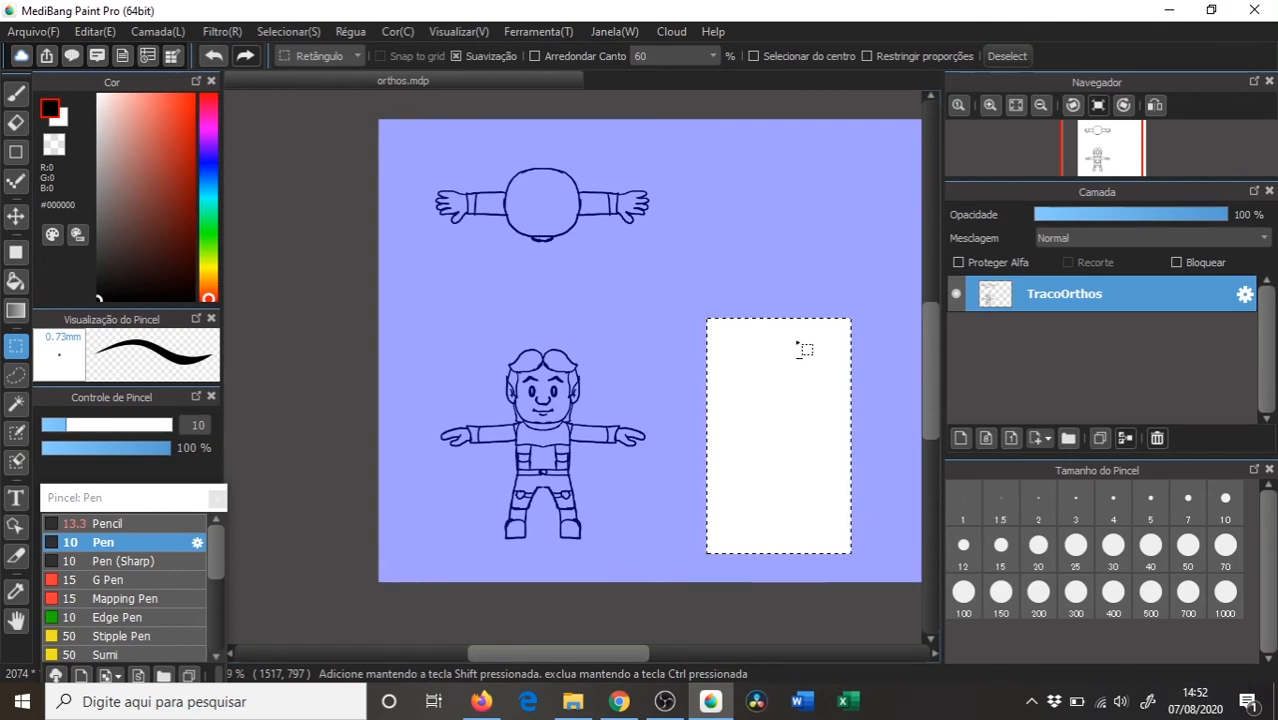
{"action": "key", "text": "ctrl+v"}
- Move the pasted side view horizontally until it overlaps the front view
{"action": "key", "text": "v"}
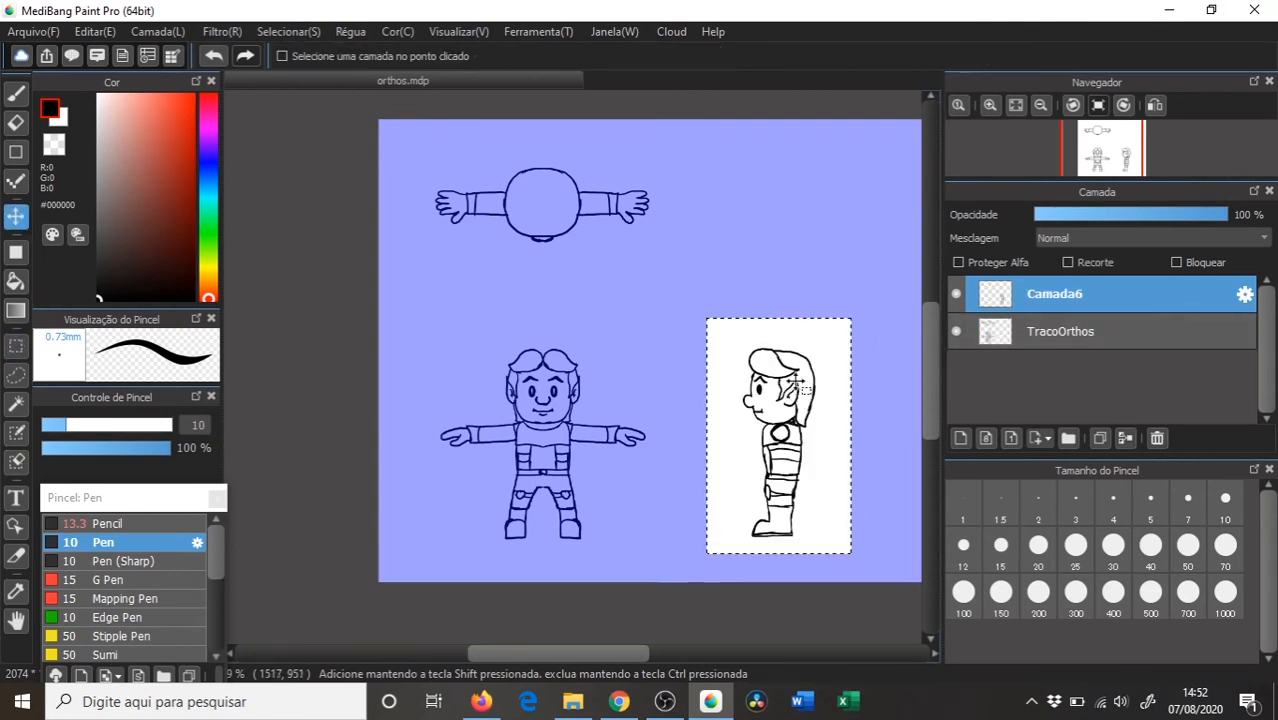
{"action": "left_click_drag", "start_coordinate": [800, 390], "coordinate": [562, 364]}
{"action": "left_click_drag", "start_coordinate": [707, 371], "coordinate": [636, 389]}
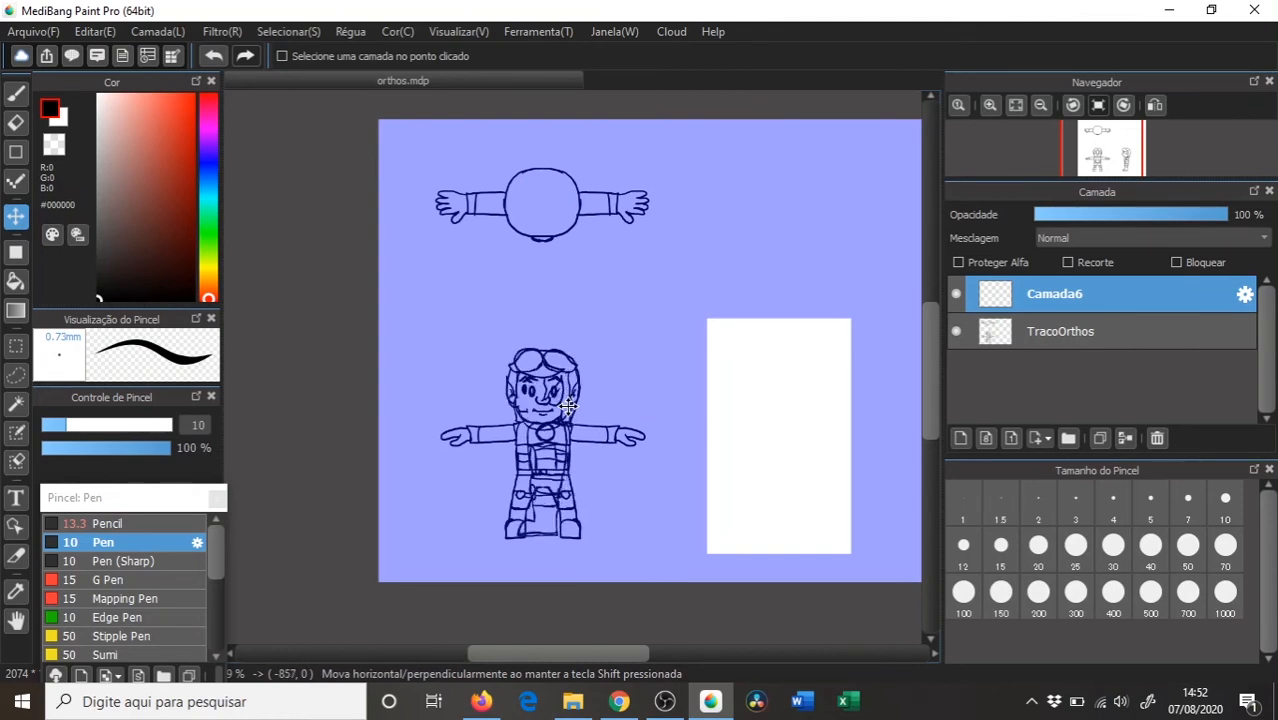
{"action": "left_click_drag", "start_coordinate": [569, 407], "coordinate": [569, 406]}
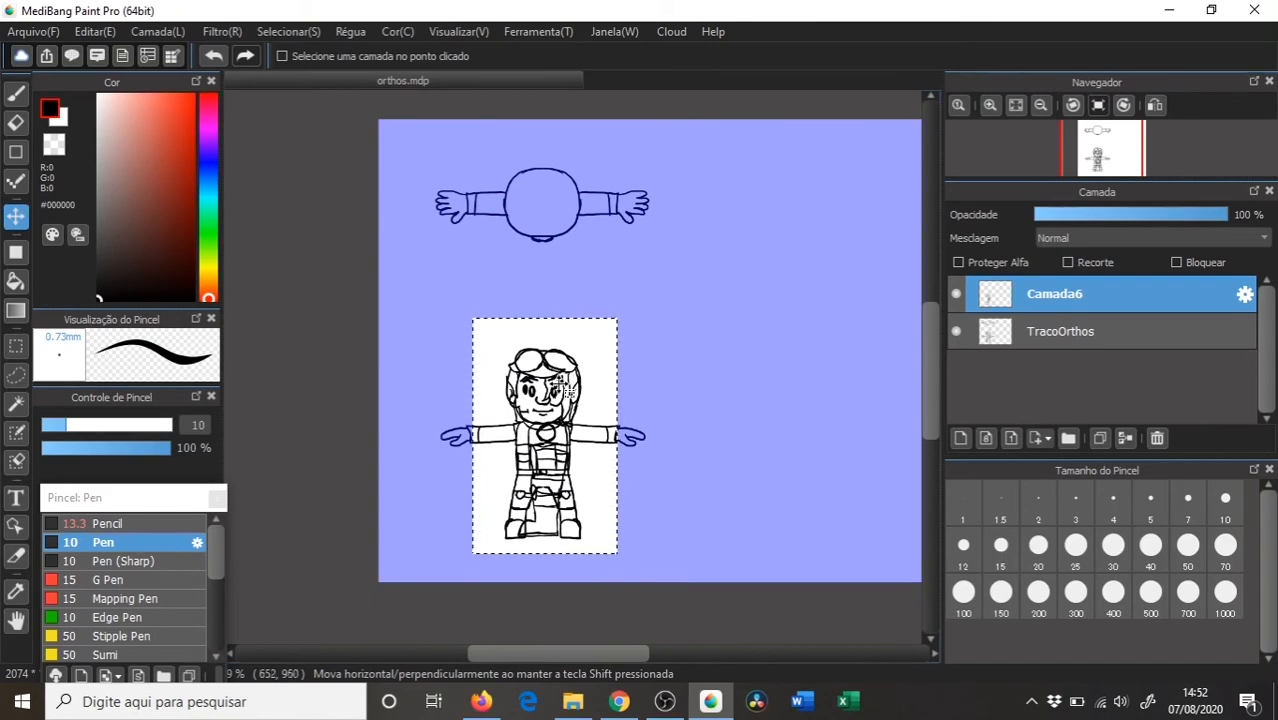
{"action": "scroll", "coordinate": [556, 390], "scroll_direction": "up", "scroll_amount": 5}
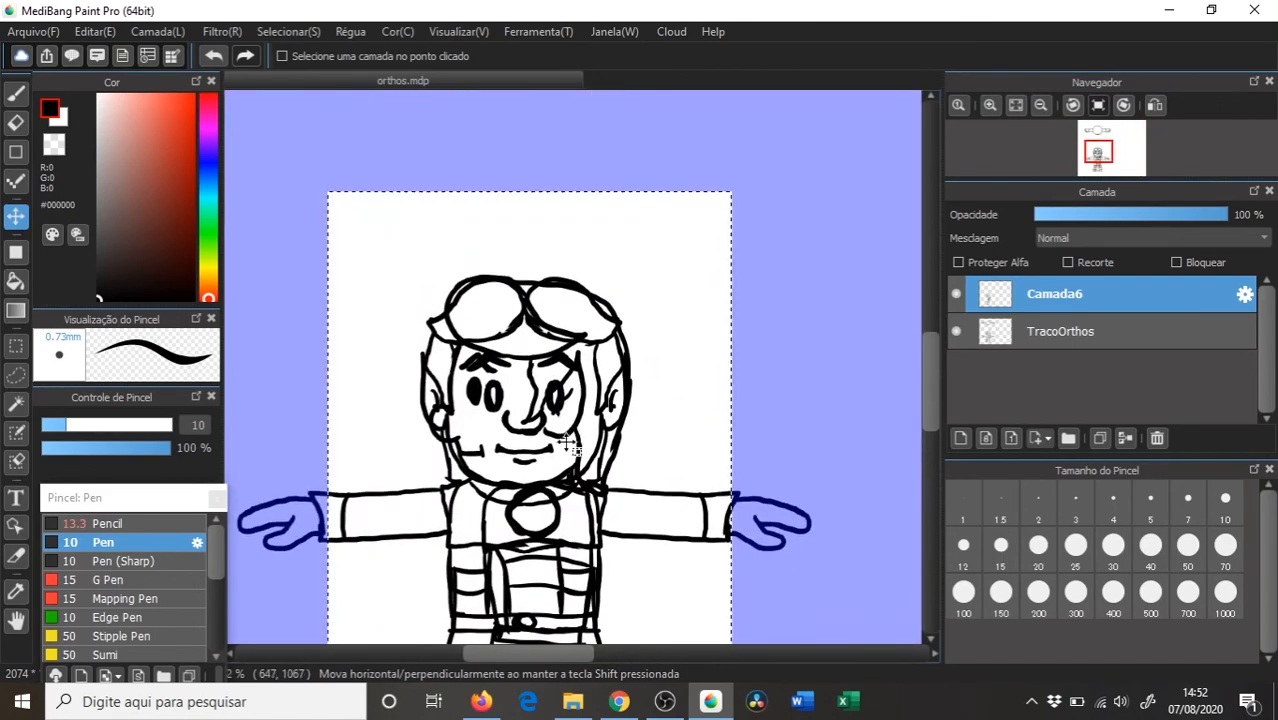
{"action": "mouse_move", "coordinate": [632, 261]}
{"action": "left_mouse_down"}
{"action": "mouse_move", "coordinate": [645, 212]}
{"action": "mouse_move", "coordinate": [622, 272]}
{"action": "mouse_move", "coordinate": [610, 261]}
{"action": "mouse_move", "coordinate": [648, 264]}
{"action": "mouse_move", "coordinate": [611, 262]}
{"action": "left_mouse_up"}
{"action": "mouse_move", "coordinate": [657, 334]}
{"action": "left_mouse_down"}
{"action": "mouse_move", "coordinate": [662, 265]}
{"action": "mouse_move", "coordinate": [636, 324]}
{"action": "left_mouse_up"}
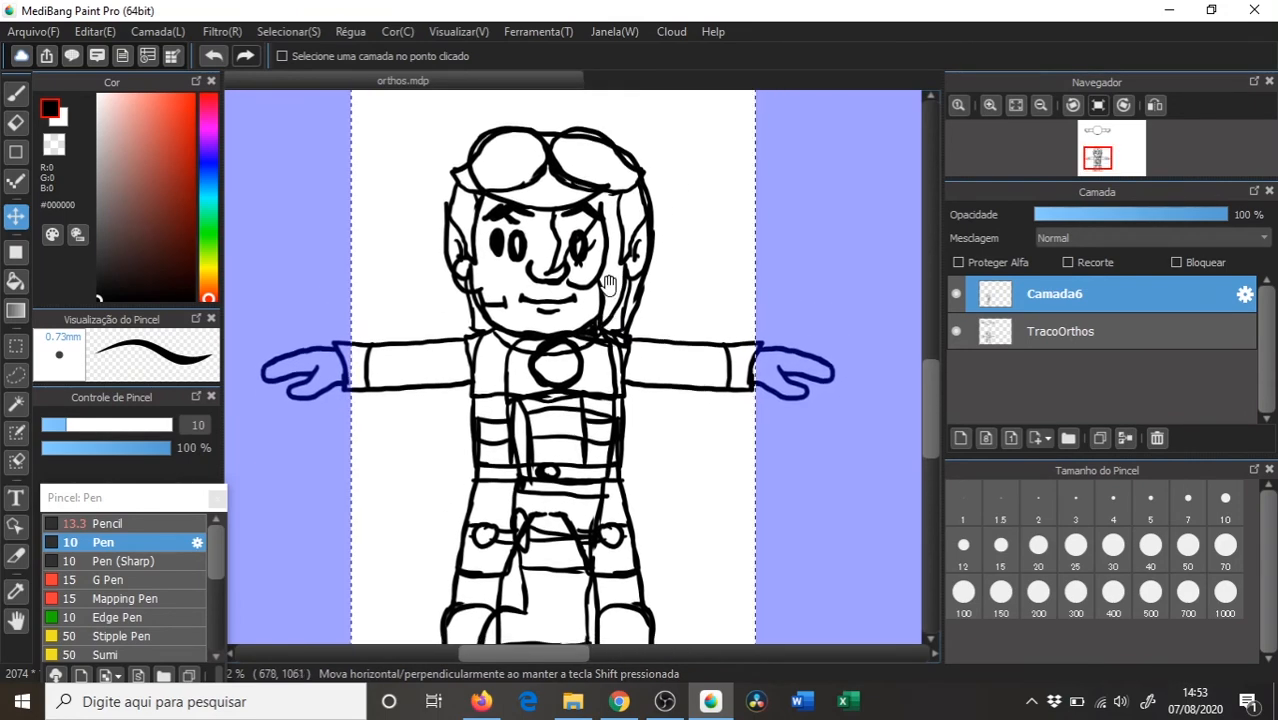
- Deselect, then transform the side view, stretching its height slightly and shifting it to line up with the front view
{"action": "key", "text": "ctrl+d"}
{"action": "key", "text": "ctrl+t"}
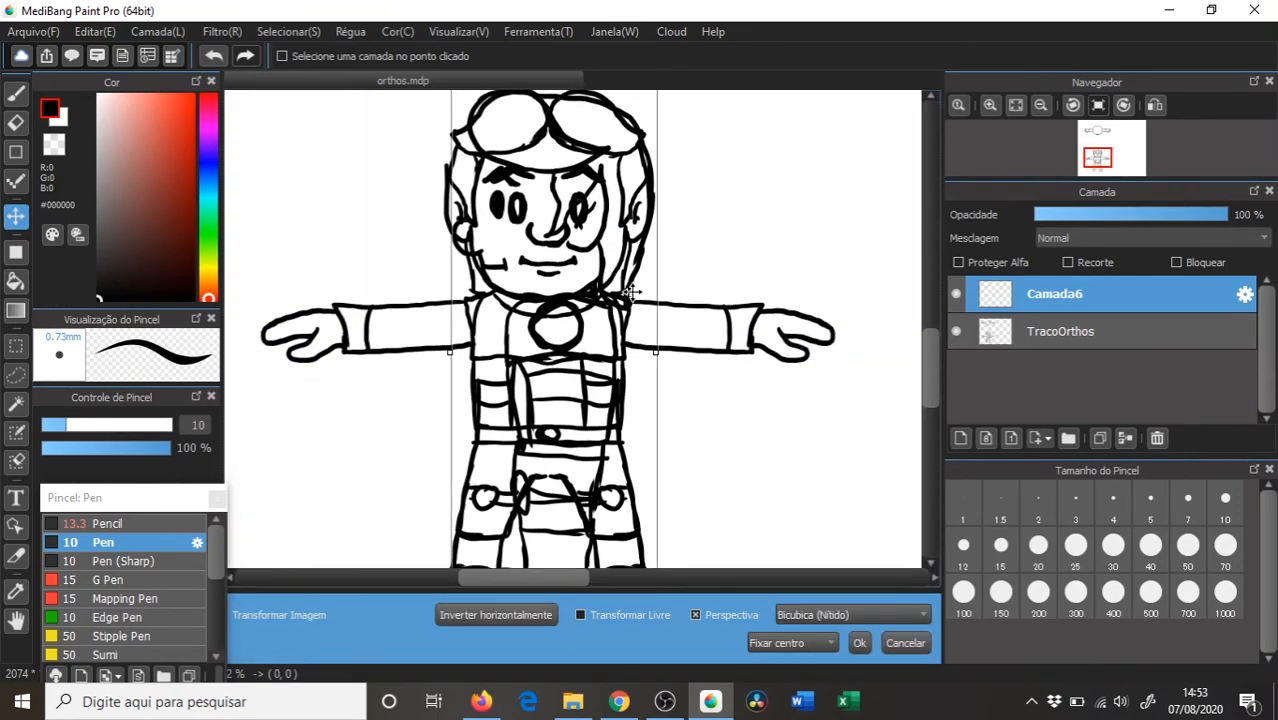
{"action": "scroll", "coordinate": [637, 237], "scroll_direction": "down", "scroll_amount": 2}
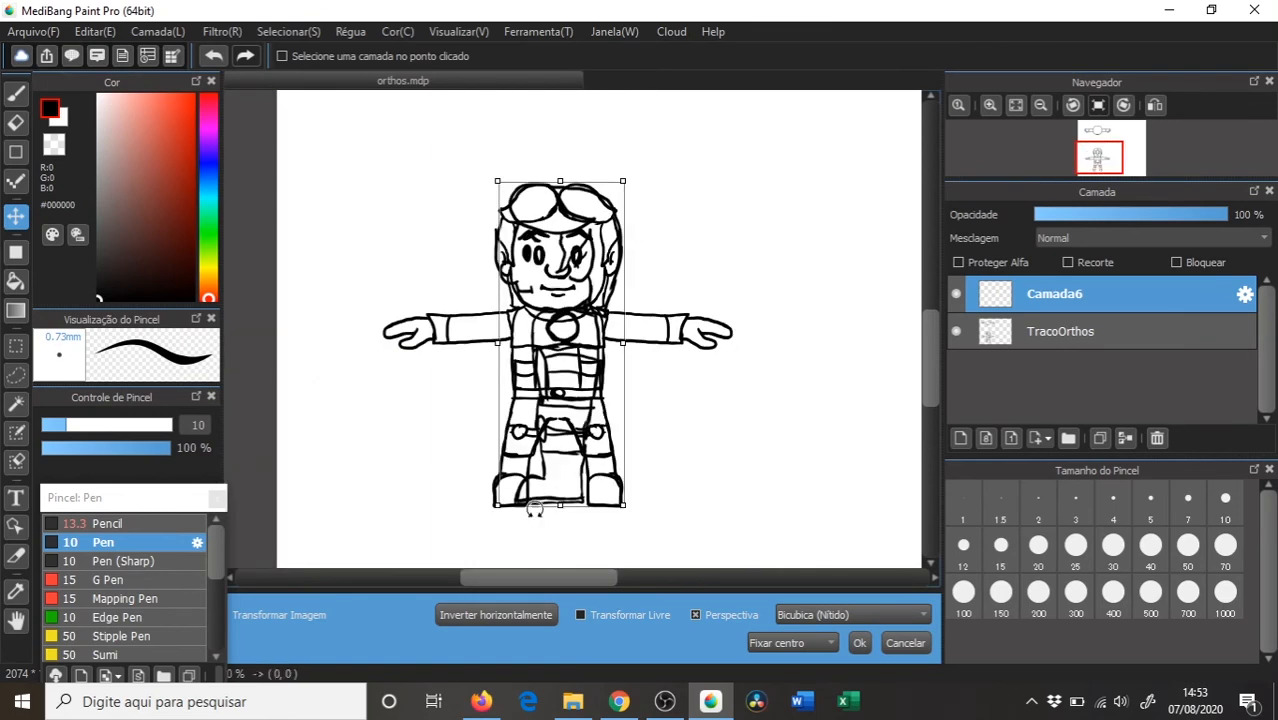
{"action": "left_click_drag", "start_coordinate": [560, 505], "coordinate": [560, 509]}
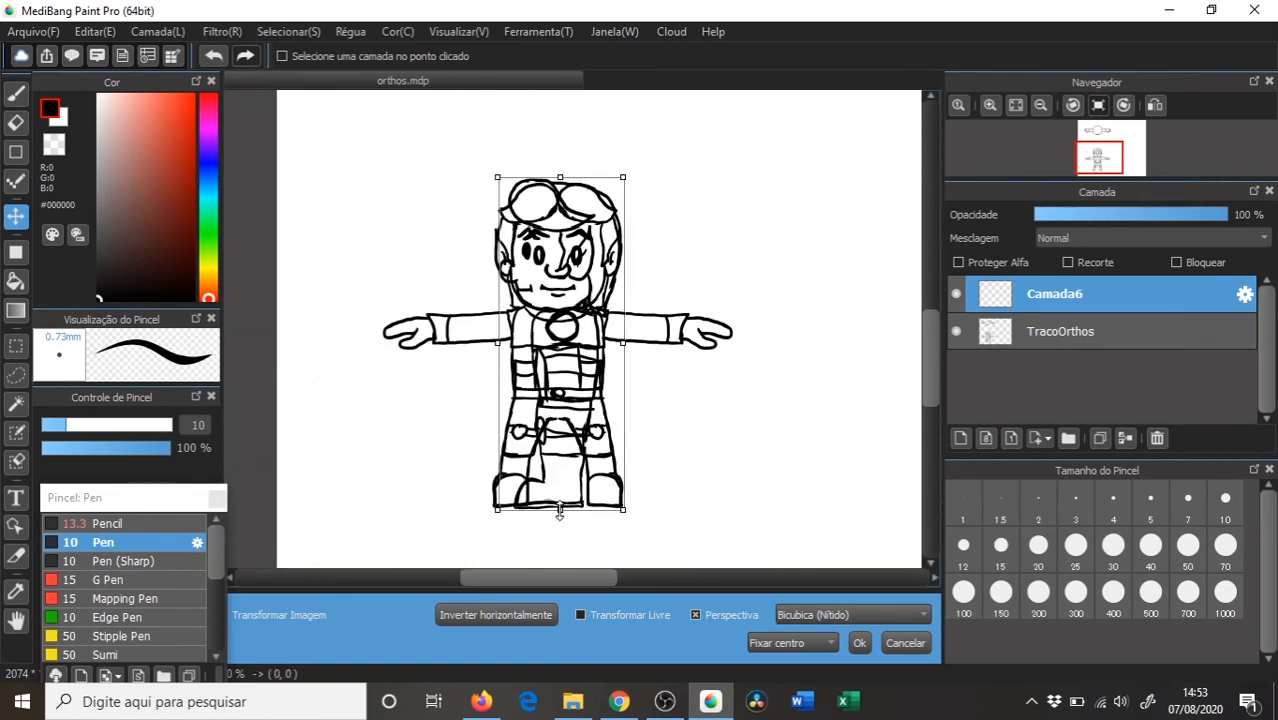
{"action": "left_click_drag", "start_coordinate": [560, 177], "coordinate": [590, 202]}
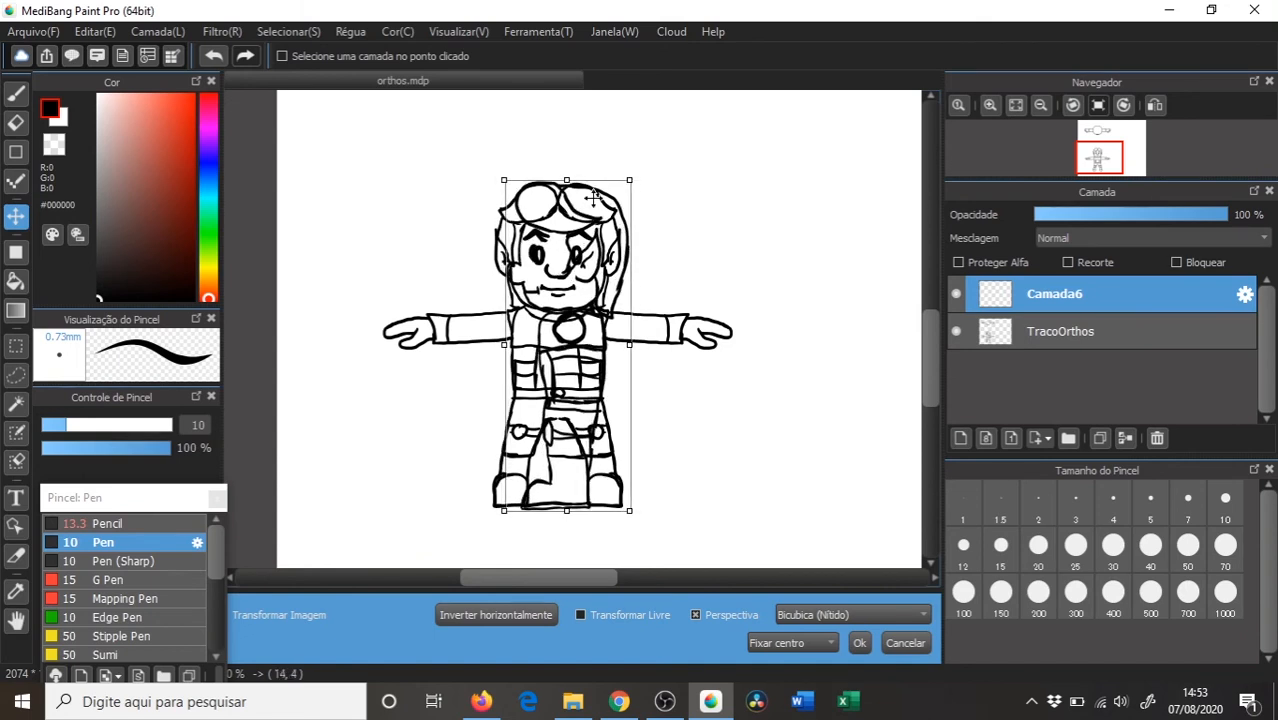
{"action": "key", "text": "Return"}
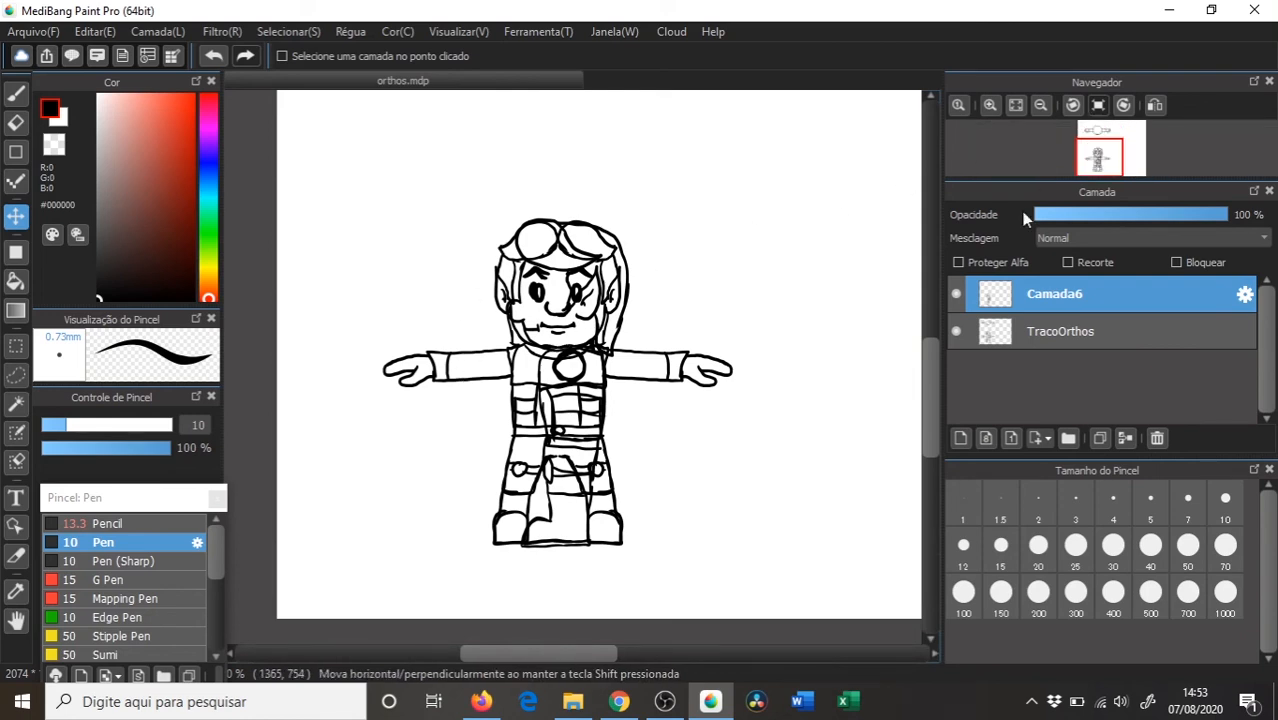
- Lower the TracoOrthos layer's opacity to 57% and make Camada6 the active layer
{"action": "left_click_drag", "start_coordinate": [1084, 216], "coordinate": [1238, 215]}
{"action": "left_click", "coordinate": [1118, 338]}
{"action": "left_click", "coordinate": [1133, 216]}
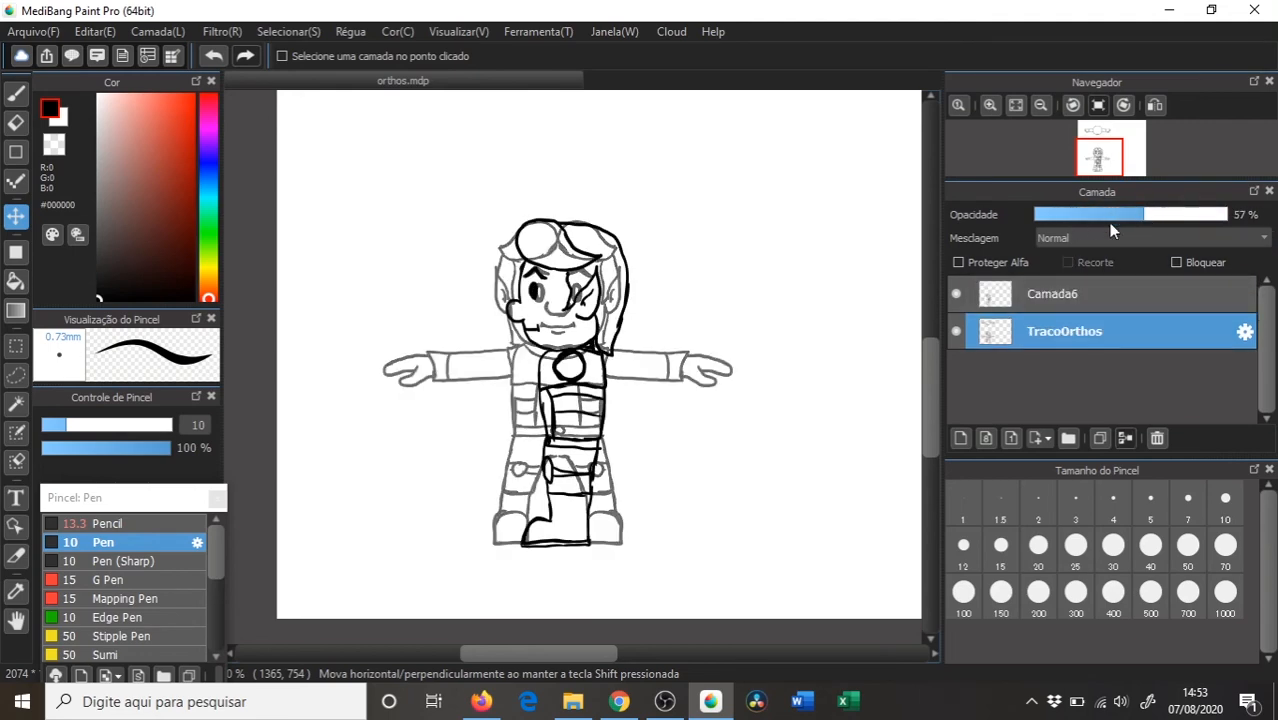
{"action": "left_click_drag", "start_coordinate": [555, 340], "coordinate": [578, 256]}
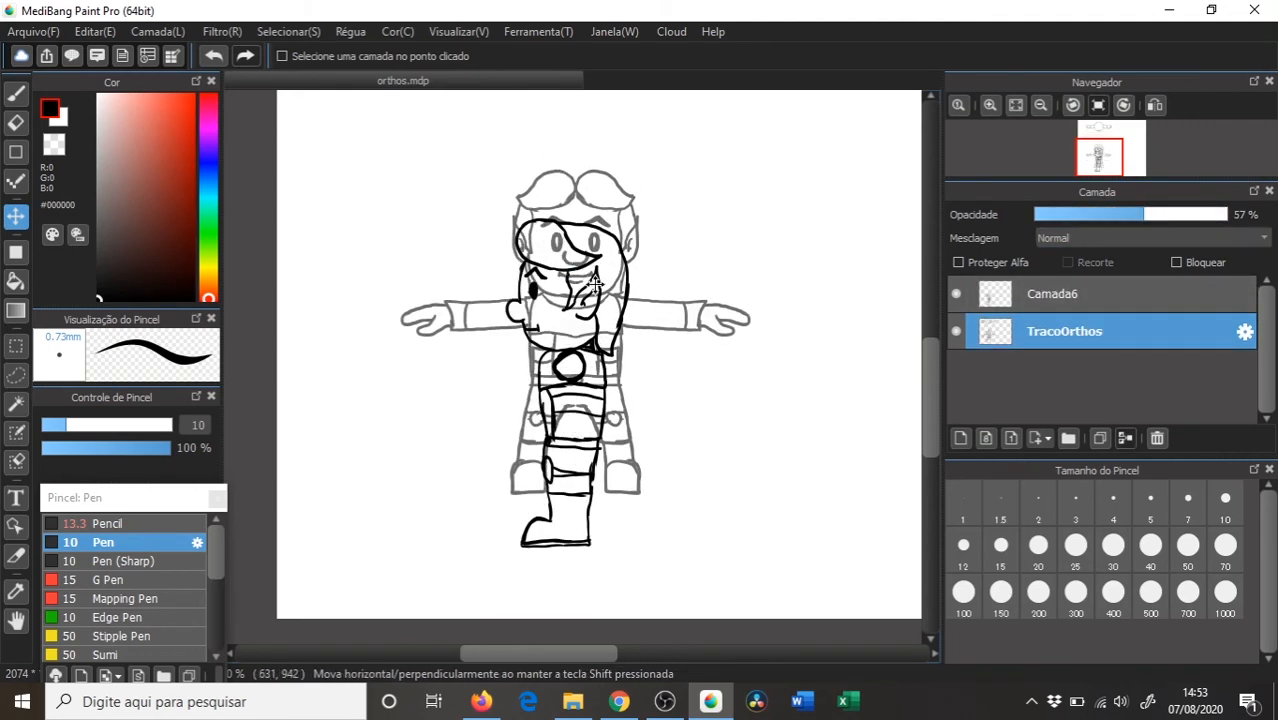
{"action": "key", "text": "ctrl+z"}
{"action": "left_click", "coordinate": [1024, 304]}
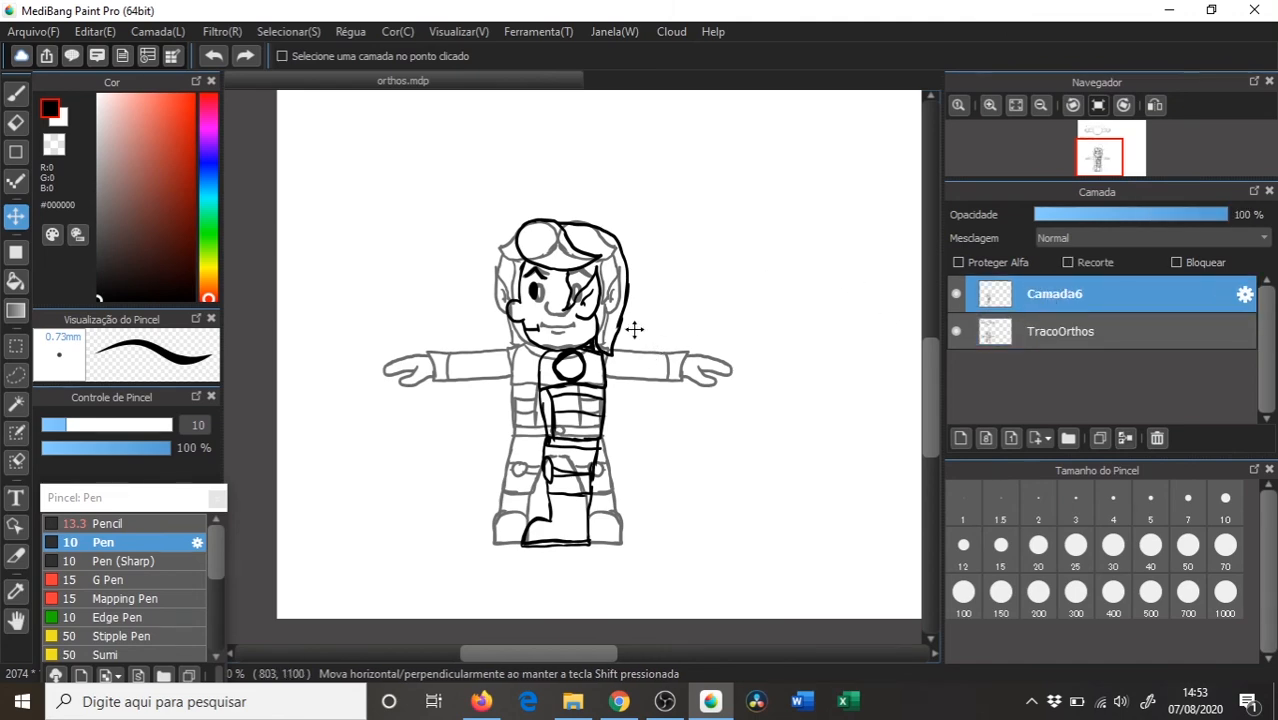
- Widen the side view's black eye with the Pen on Camada6 and trim its edge with the eraser
{"action": "scroll", "coordinate": [600, 320], "scroll_direction": "up", "scroll_amount": 5}
{"action": "left_click_drag", "start_coordinate": [553, 291], "coordinate": [763, 276]}
{"action": "key", "text": "b"}
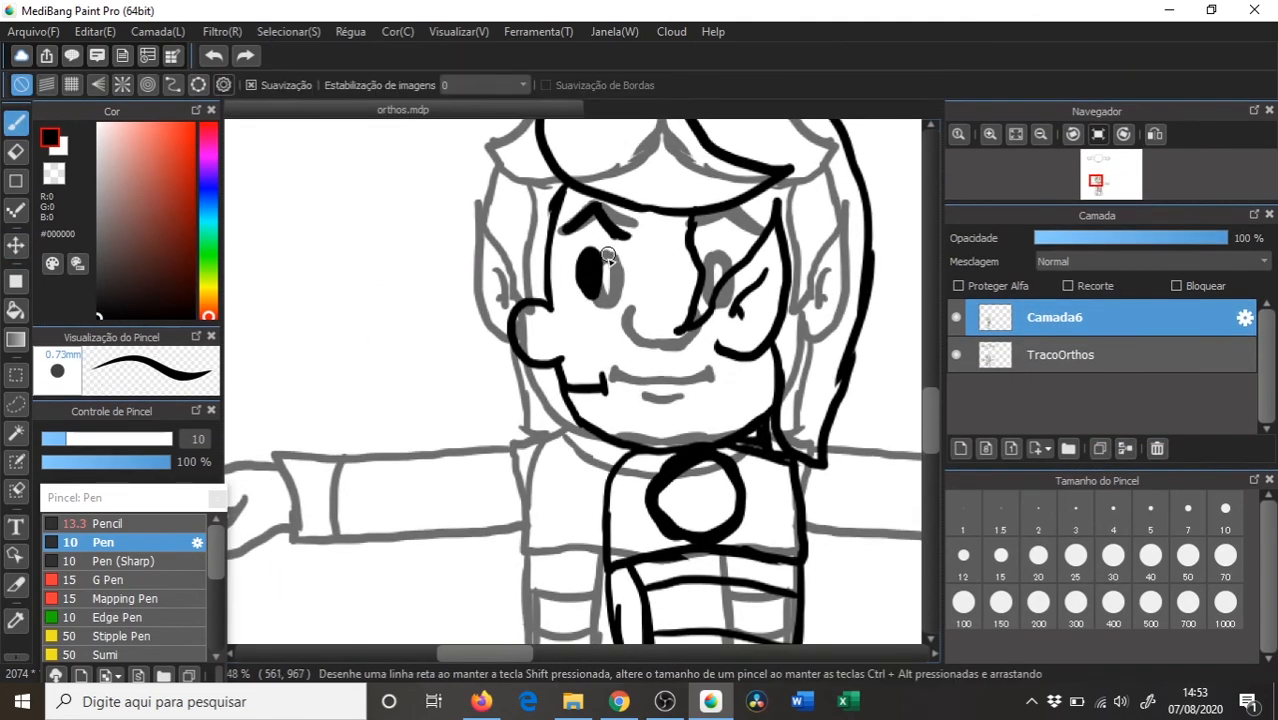
{"action": "mouse_move", "coordinate": [594, 299]}
{"action": "left_mouse_down"}
{"action": "mouse_move", "coordinate": [606, 266]}
{"action": "mouse_move", "coordinate": [594, 263]}
{"action": "mouse_move", "coordinate": [590, 297]}
{"action": "mouse_move", "coordinate": [606, 268]}
{"action": "mouse_move", "coordinate": [595, 249]}
{"action": "mouse_move", "coordinate": [582, 285]}
{"action": "mouse_move", "coordinate": [600, 268]}
{"action": "mouse_move", "coordinate": [599, 299]}
{"action": "left_mouse_up"}
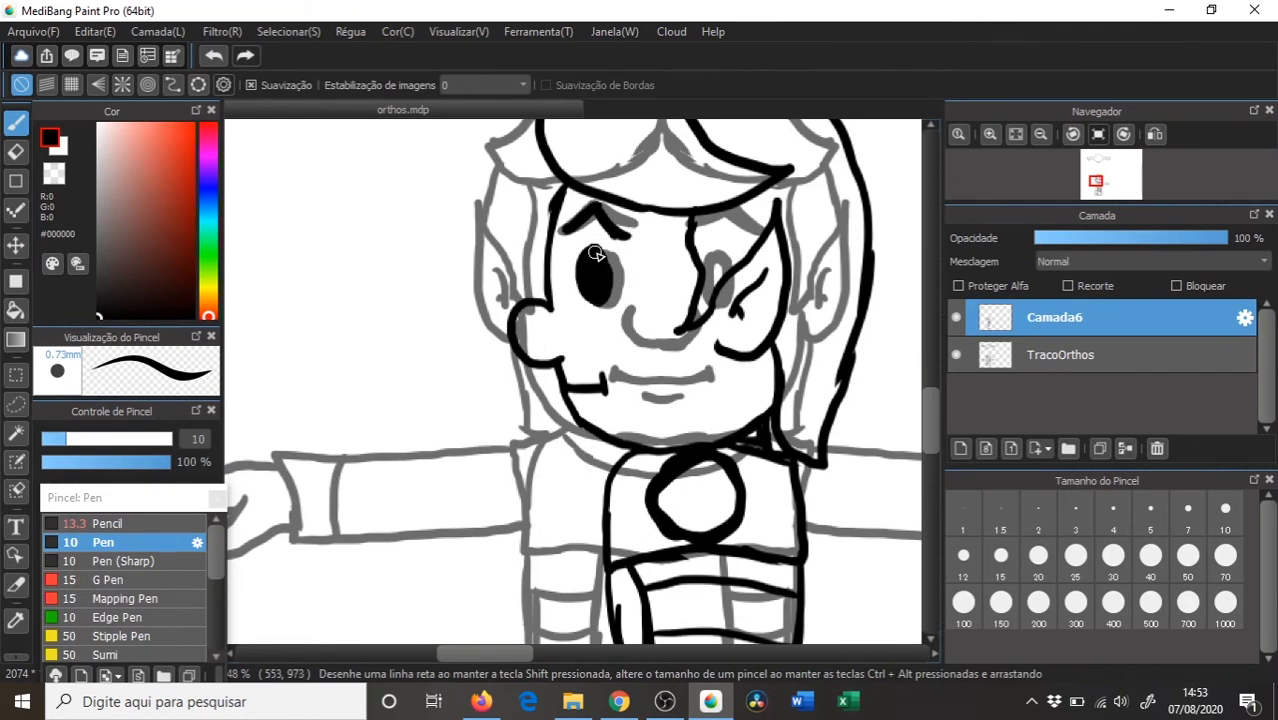
{"action": "key", "text": "e"}
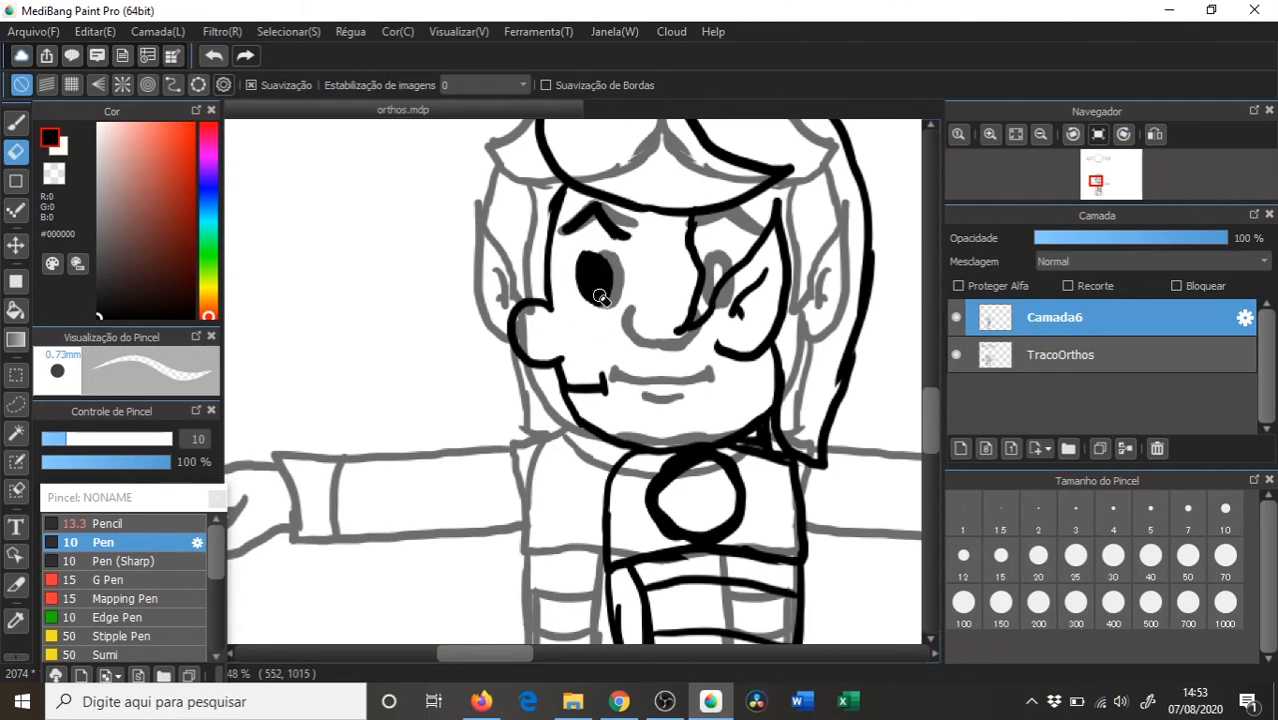
{"action": "key", "text": "b"}
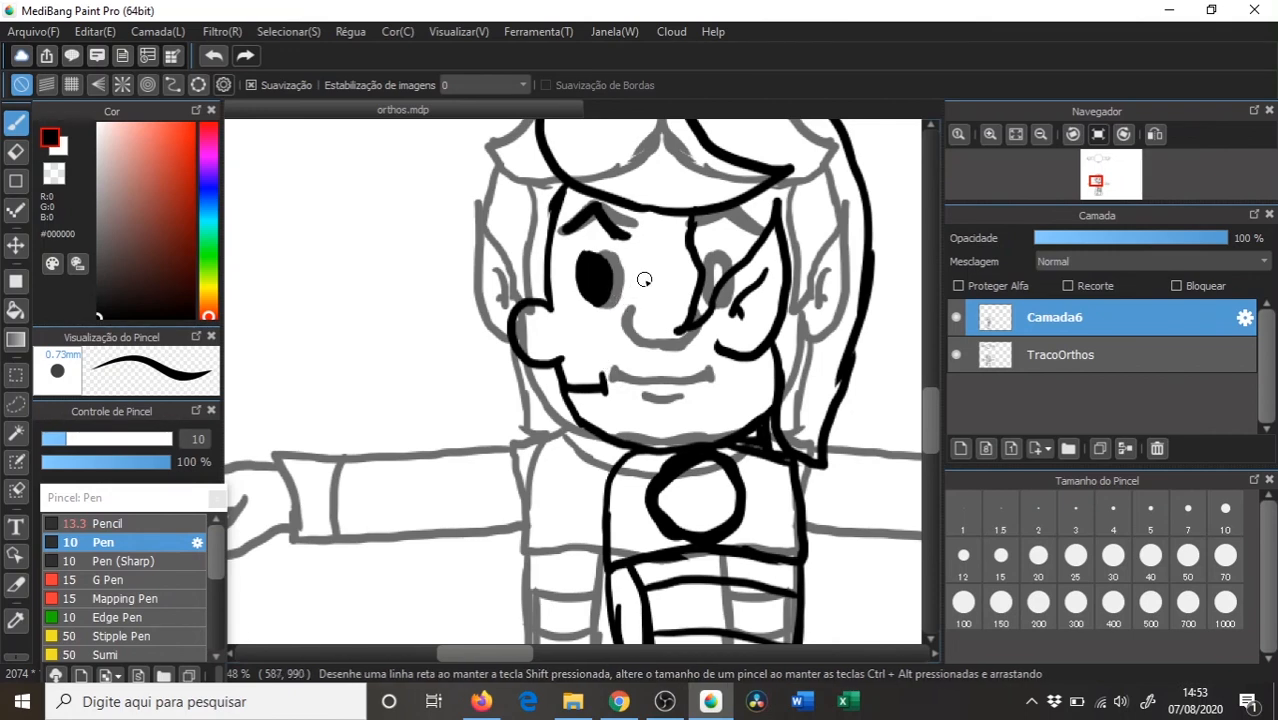
- Move the side view on Camada6 slightly left to centre it over the front view
{"action": "scroll", "coordinate": [636, 262], "scroll_direction": "up", "scroll_amount": 1}
{"action": "scroll", "coordinate": [616, 334], "scroll_direction": "down", "scroll_amount": 3}
{"action": "scroll", "coordinate": [683, 215], "scroll_direction": "down", "scroll_amount": 1}
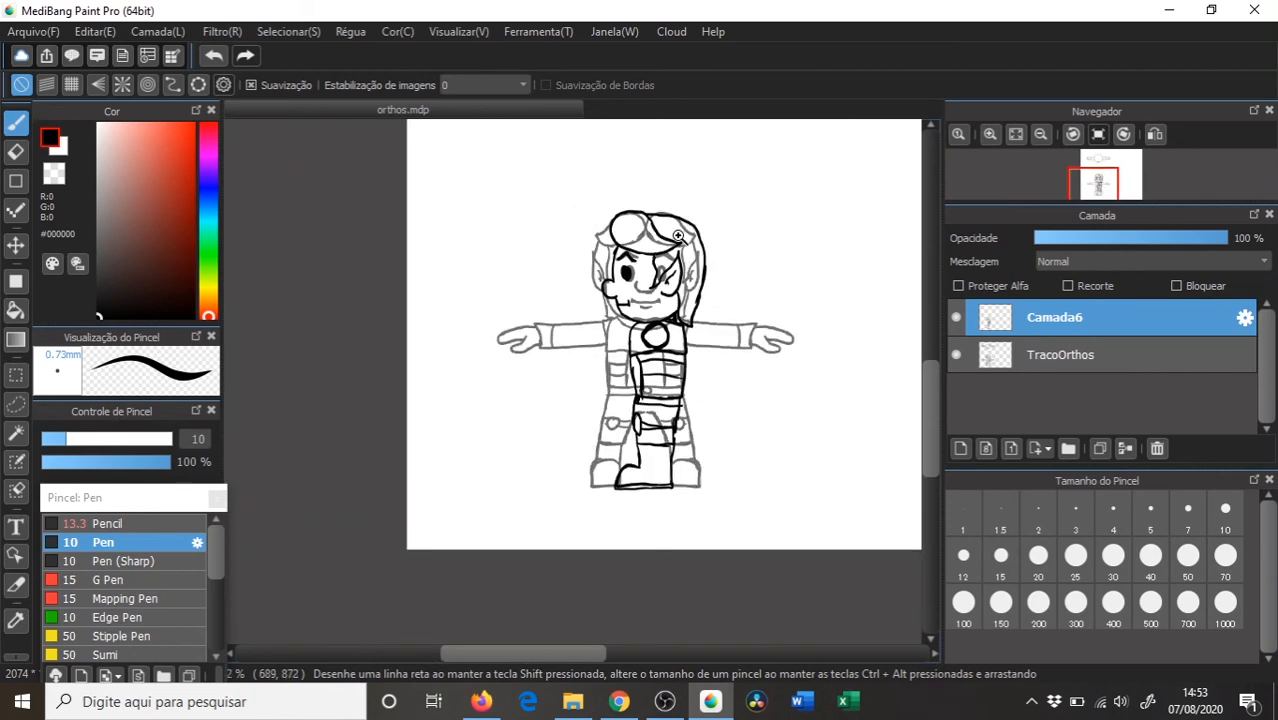
{"action": "key", "text": "v"}
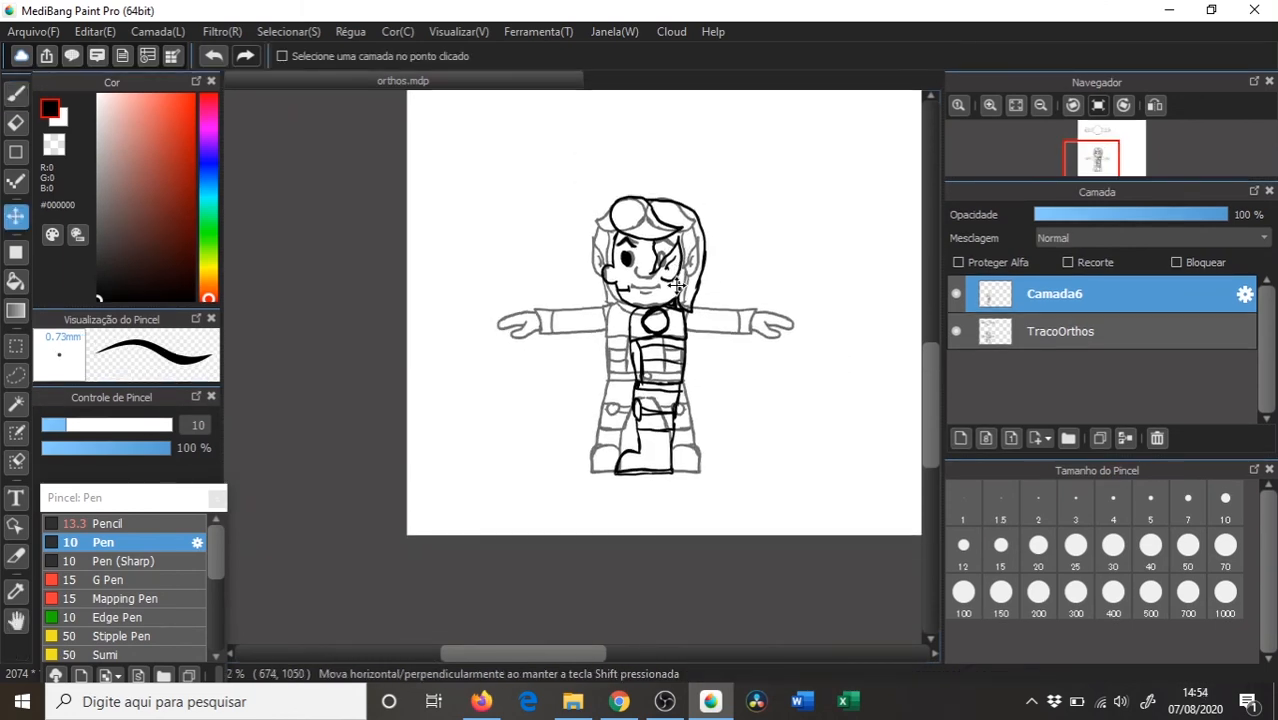
{"action": "left_click_drag", "start_coordinate": [672, 287], "coordinate": [694, 250]}
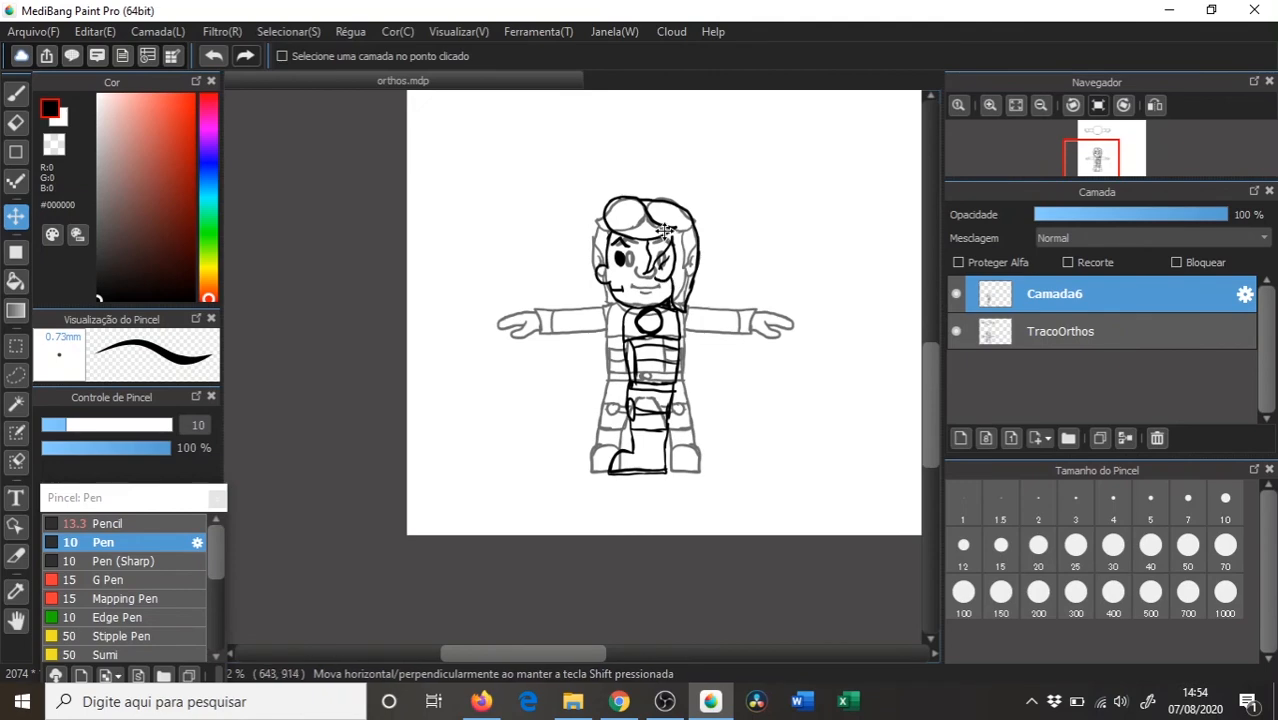
- Cut the top view out of the TracoOrthos layer with a rectangular selection and paste it onto a new layer
{"action": "left_click", "coordinate": [980, 332]}
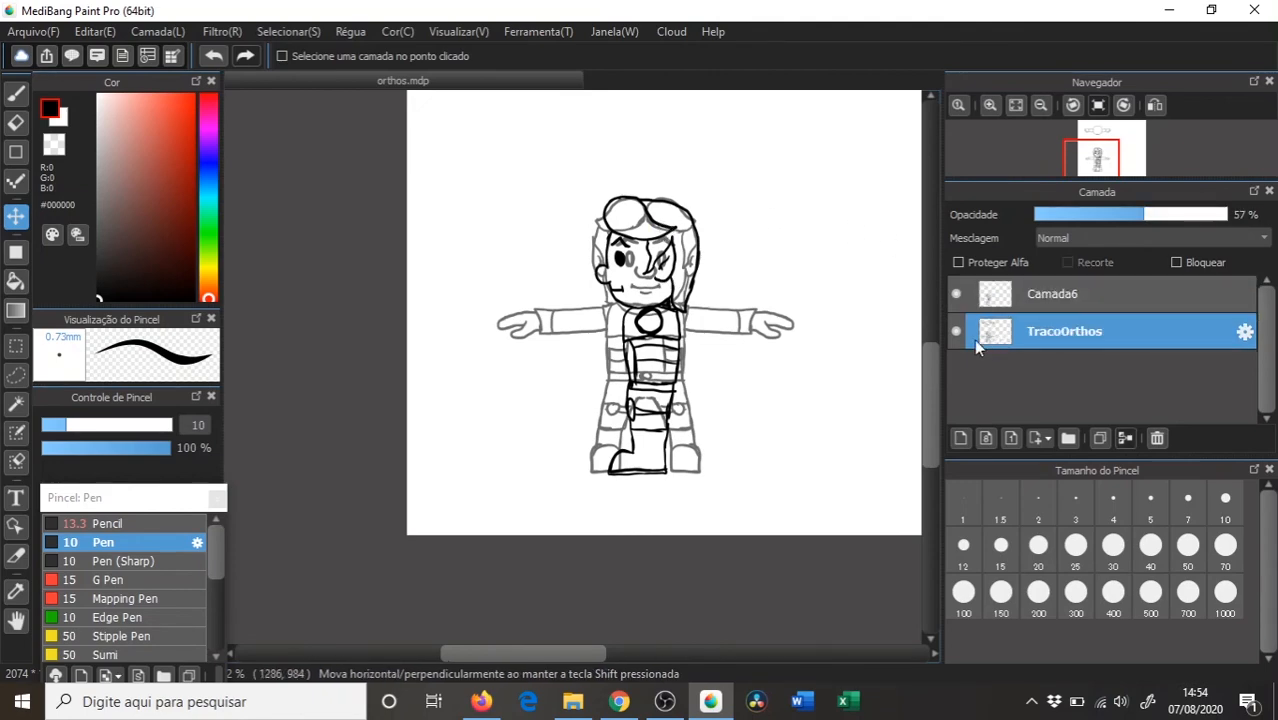
{"action": "scroll", "coordinate": [750, 280], "scroll_direction": "up", "scroll_amount": 2}
{"action": "scroll", "coordinate": [725, 352], "scroll_direction": "down", "scroll_amount": 4}
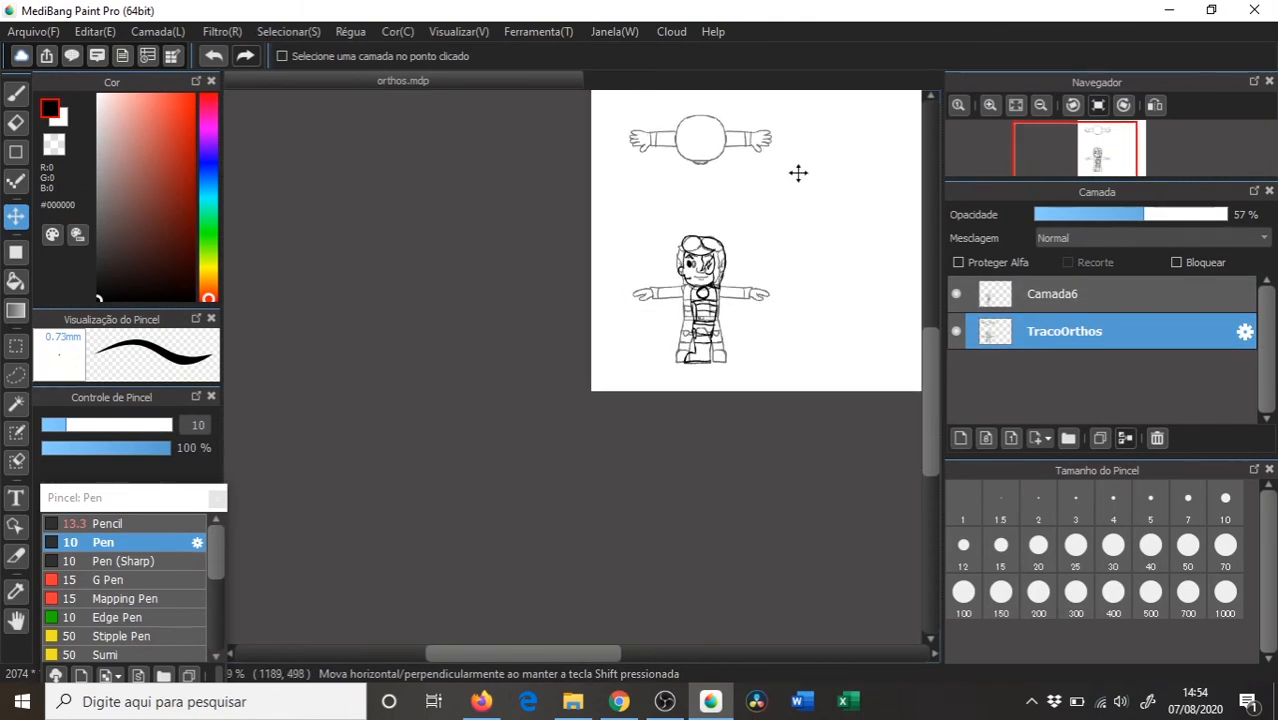
{"action": "key", "text": "m"}
{"action": "left_click_drag", "start_coordinate": [795, 100], "coordinate": [610, 177]}
{"action": "key", "text": "ctrl+x"}
{"action": "key", "text": "ctrl+v"}
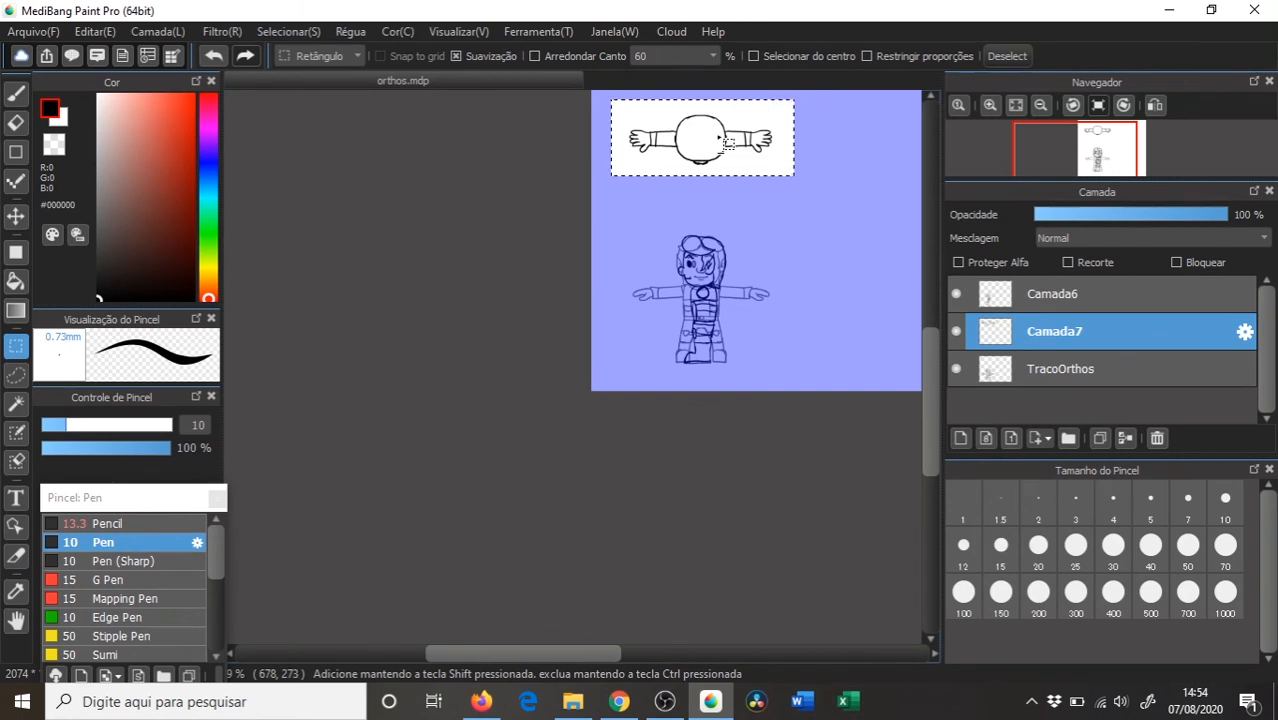
- Deselect and move the pasted top view down until its arms overlap the front view's arms
{"action": "key", "text": "ctrl+d"}
{"action": "key", "text": "v"}
{"action": "left_click_drag", "start_coordinate": [714, 137], "coordinate": [710, 289]}
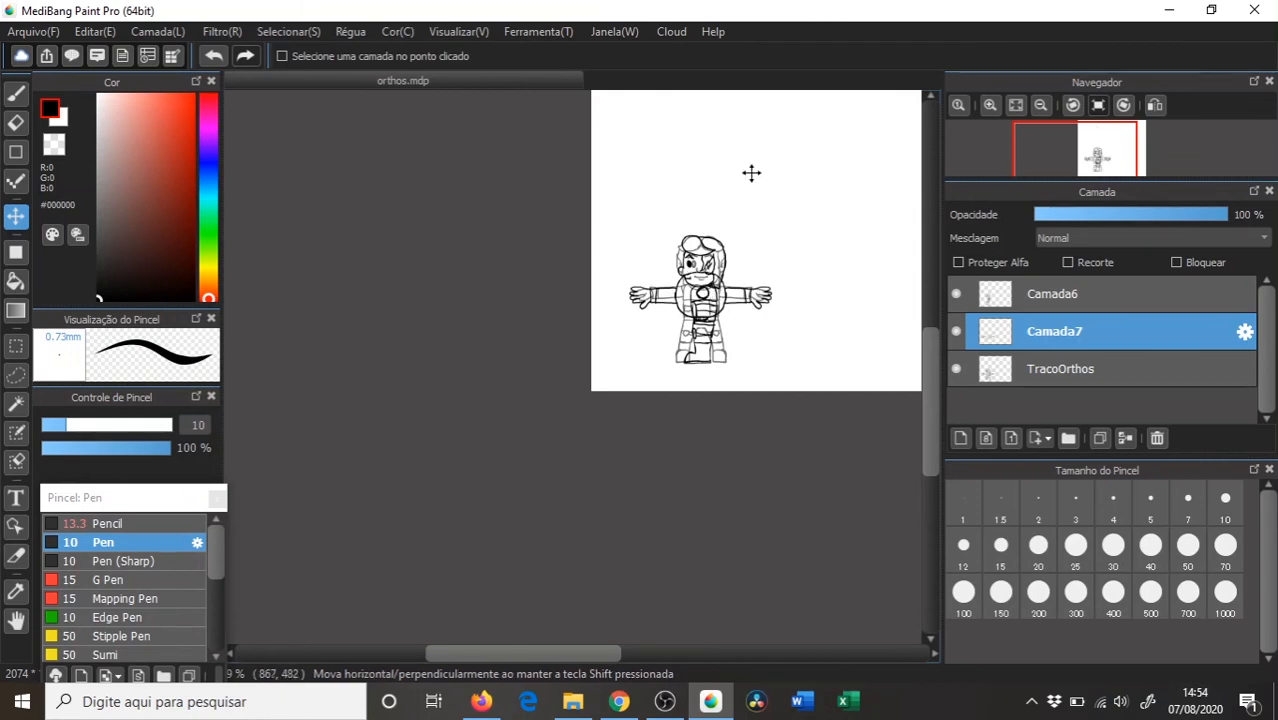
- Crop the canvas to a rectangular selection around the overlapped views, deleting everything outside it
{"action": "key", "text": "m"}
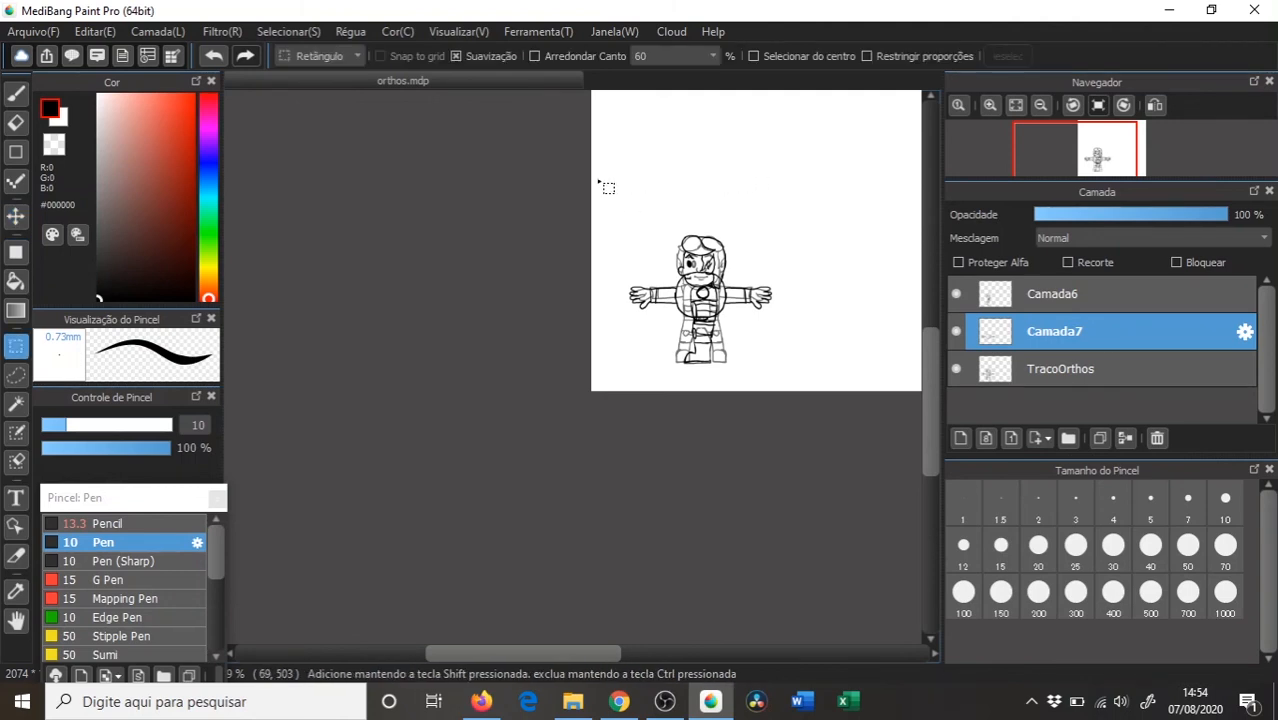
{"action": "left_click_drag", "start_coordinate": [590, 175], "coordinate": [833, 402]}
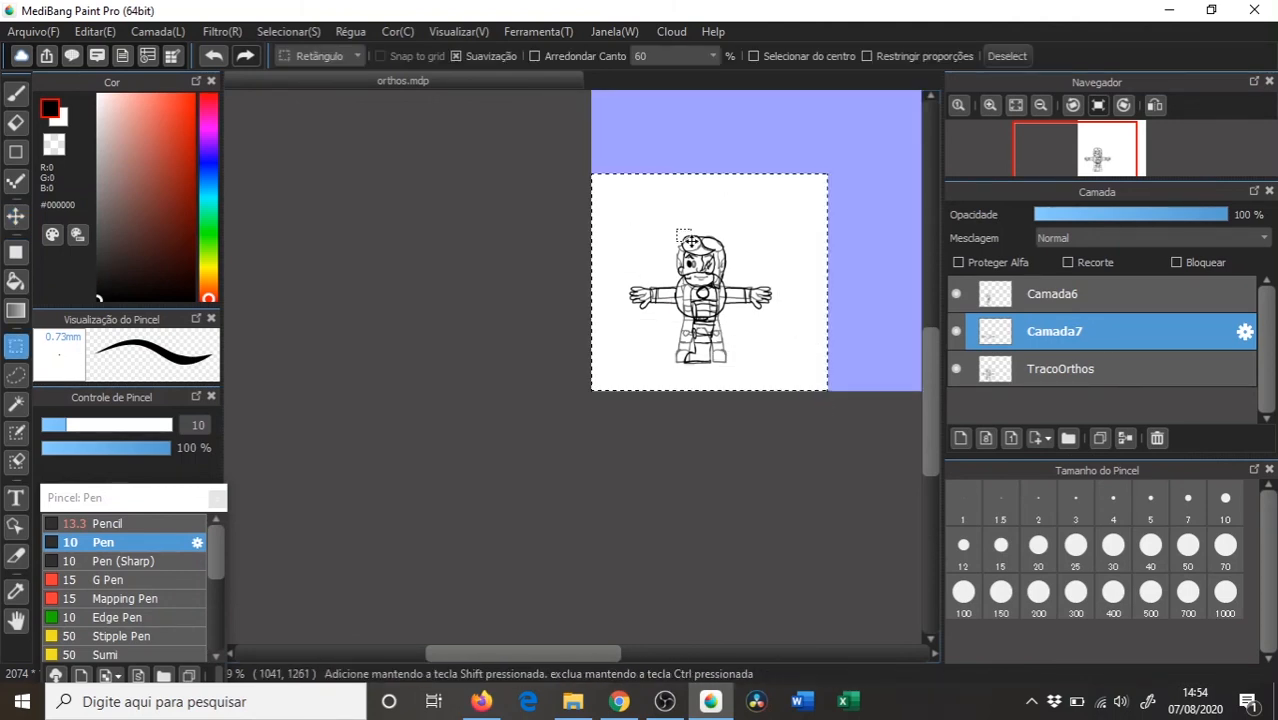
{"action": "left_click", "coordinate": [619, 147]}
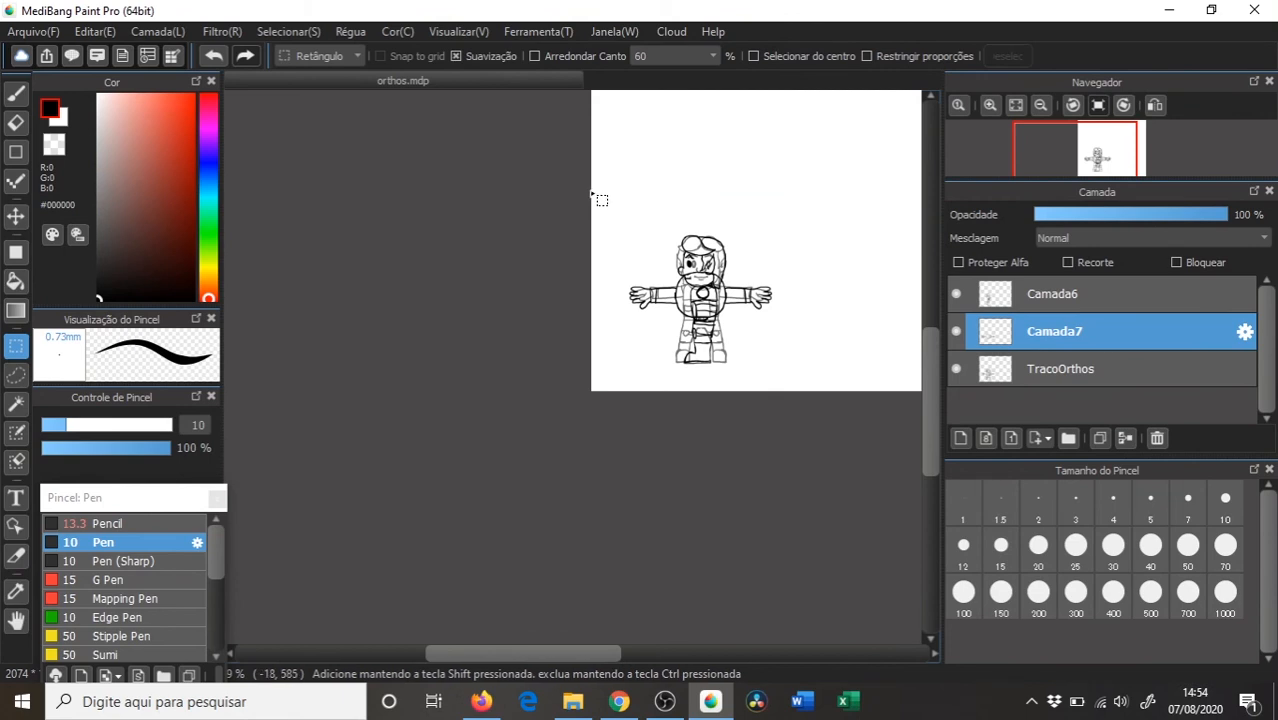
{"action": "left_click_drag", "start_coordinate": [606, 210], "coordinate": [815, 394]}
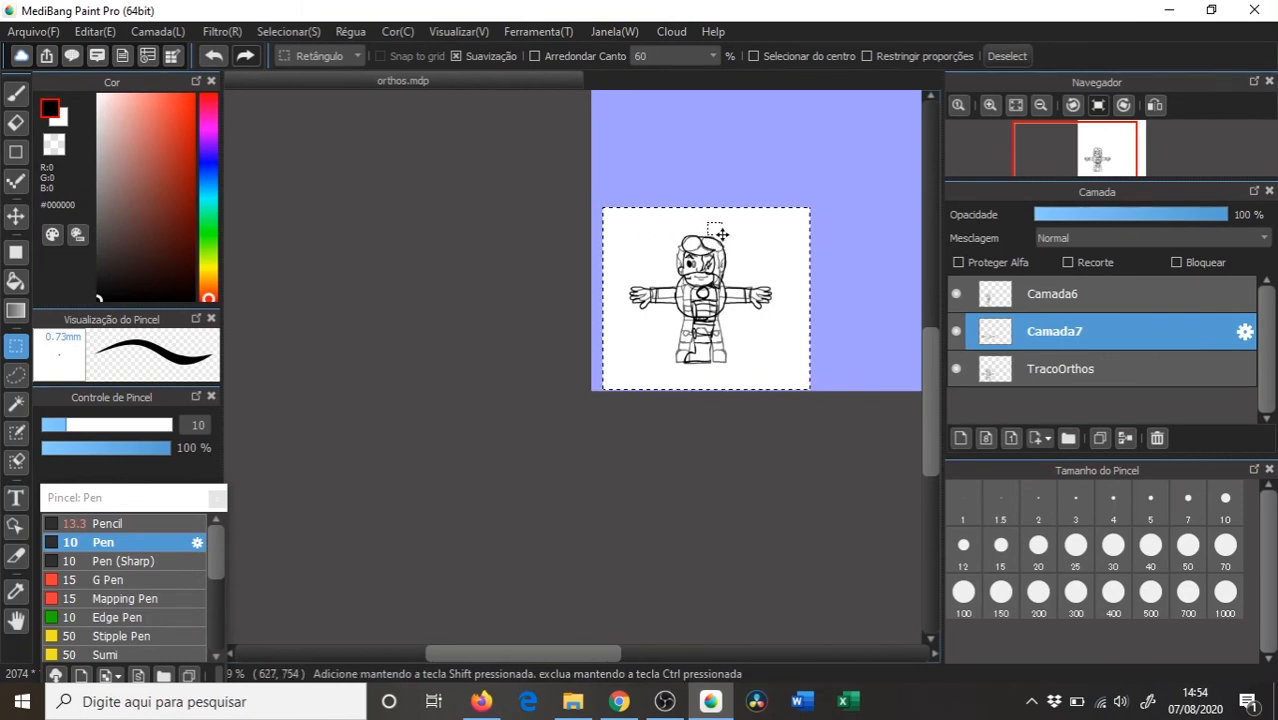
{"action": "key", "text": "alt+e"}
{"action": "key", "text": "t"}
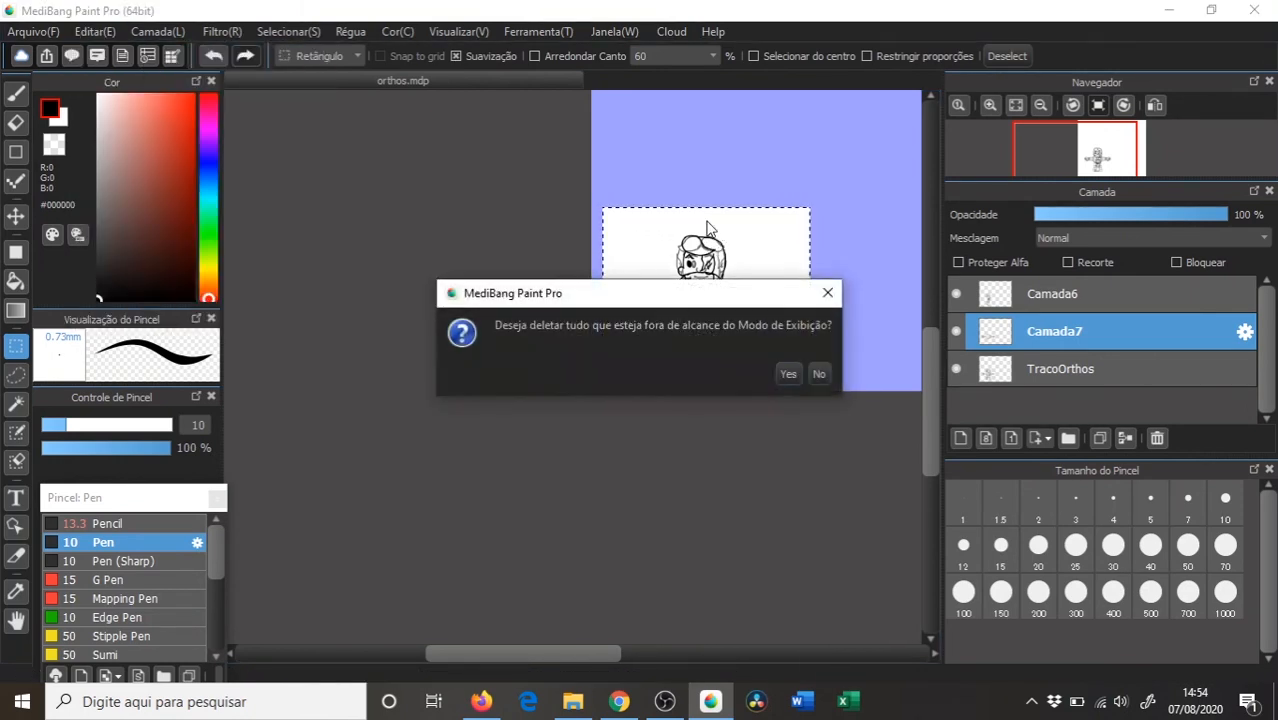
{"action": "left_click", "coordinate": [788, 373]}
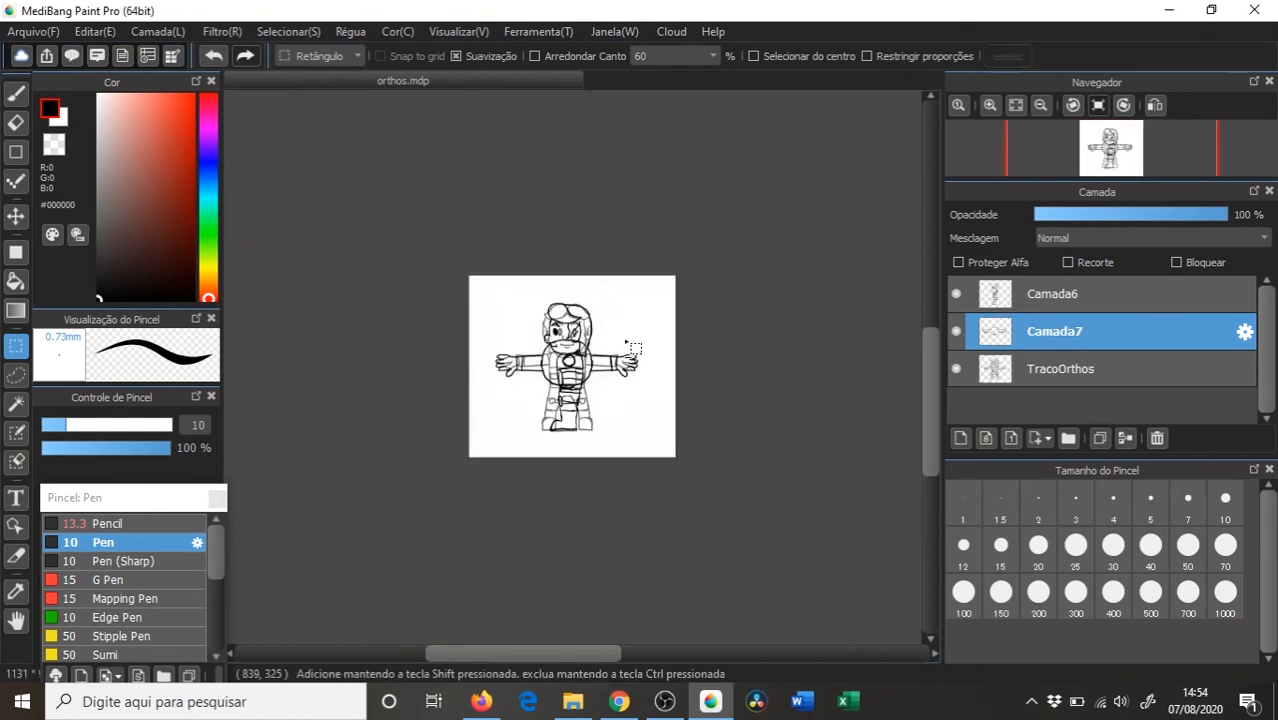
- Hide the Camada6 and Camada7 layers and set the TracoOrthos layer's opacity to 100%
{"action": "scroll", "coordinate": [633, 271], "scroll_direction": "up", "scroll_amount": 4}
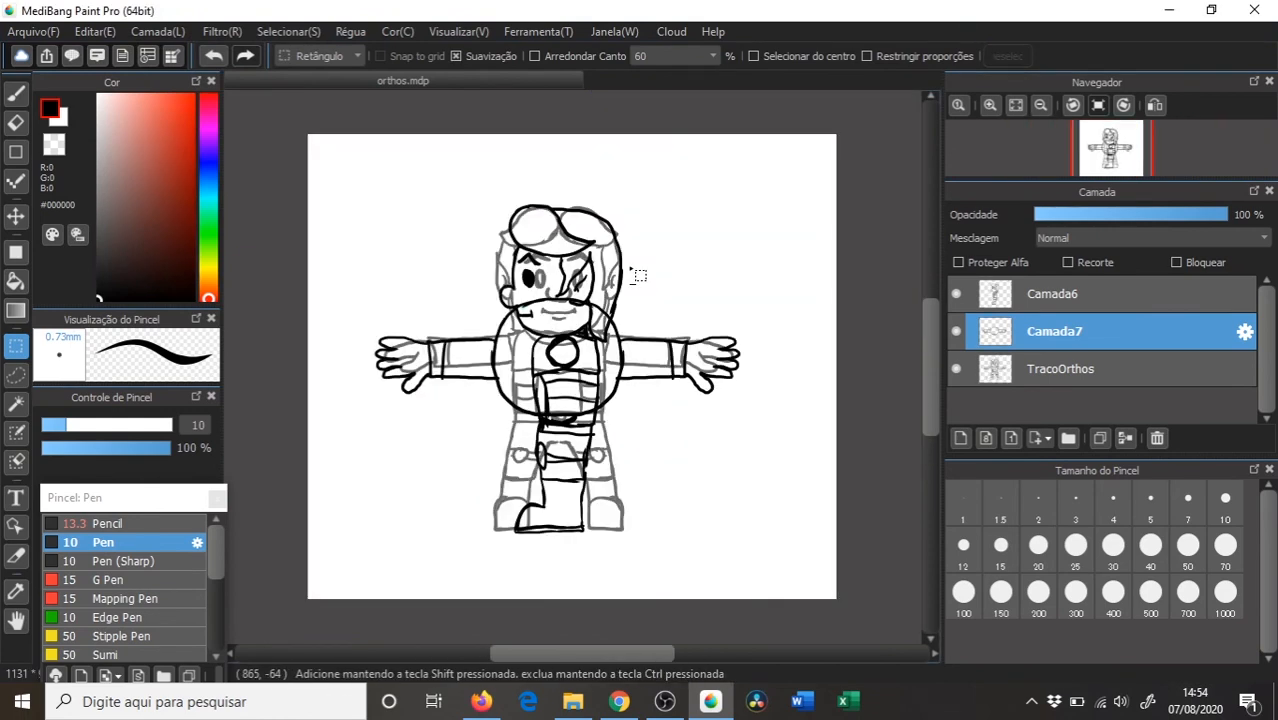
{"action": "left_click", "coordinate": [955, 294]}
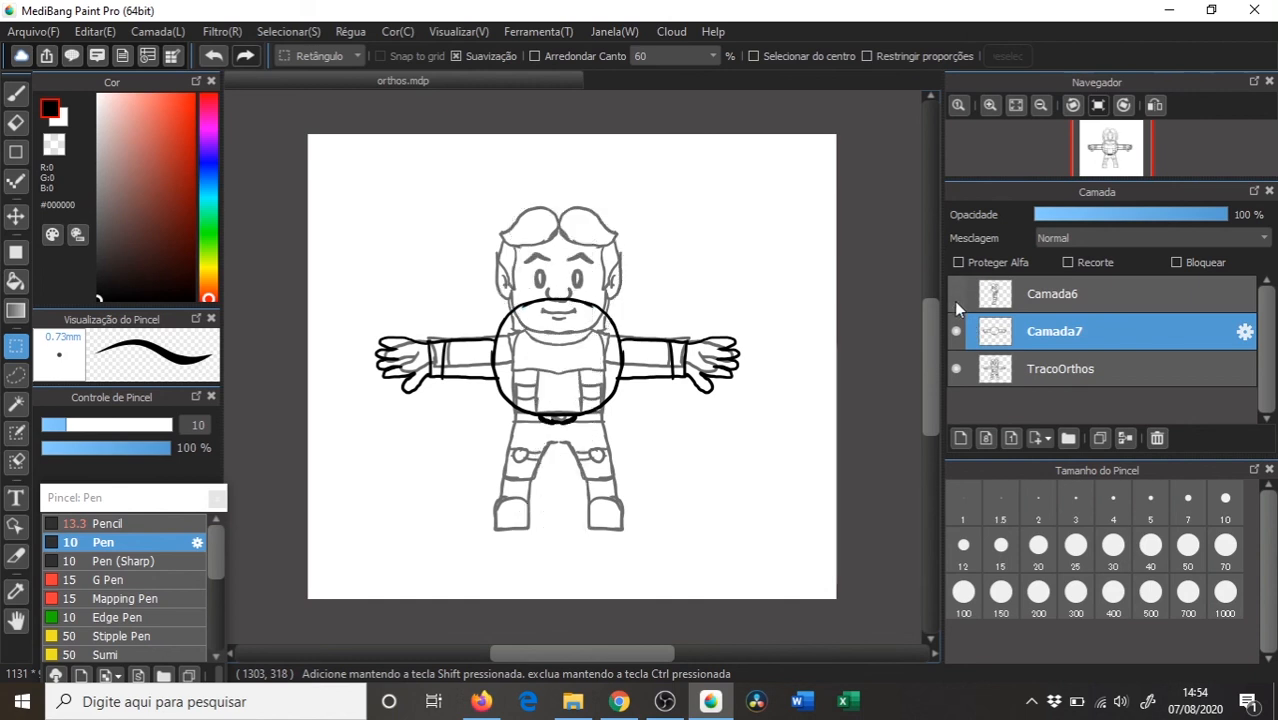
{"action": "left_click", "coordinate": [956, 331]}
{"action": "left_click", "coordinate": [1060, 369]}
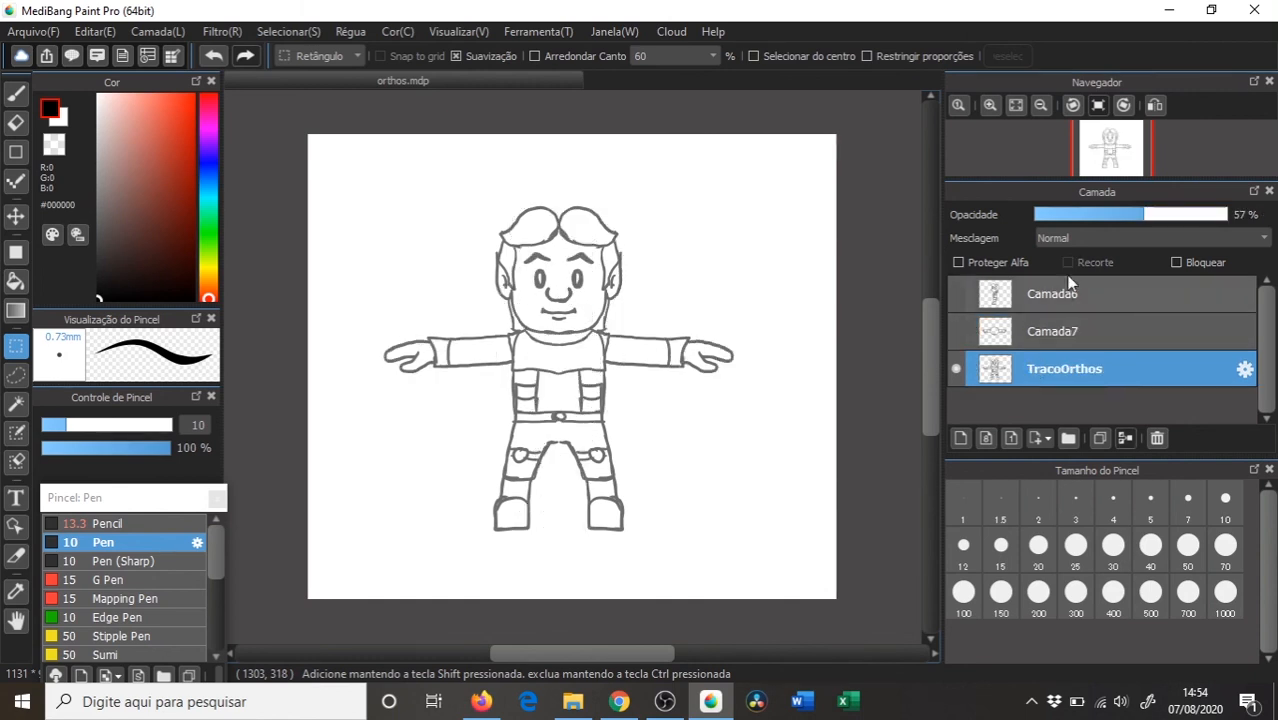
{"action": "left_click_drag", "start_coordinate": [1135, 217], "coordinate": [1228, 216]}
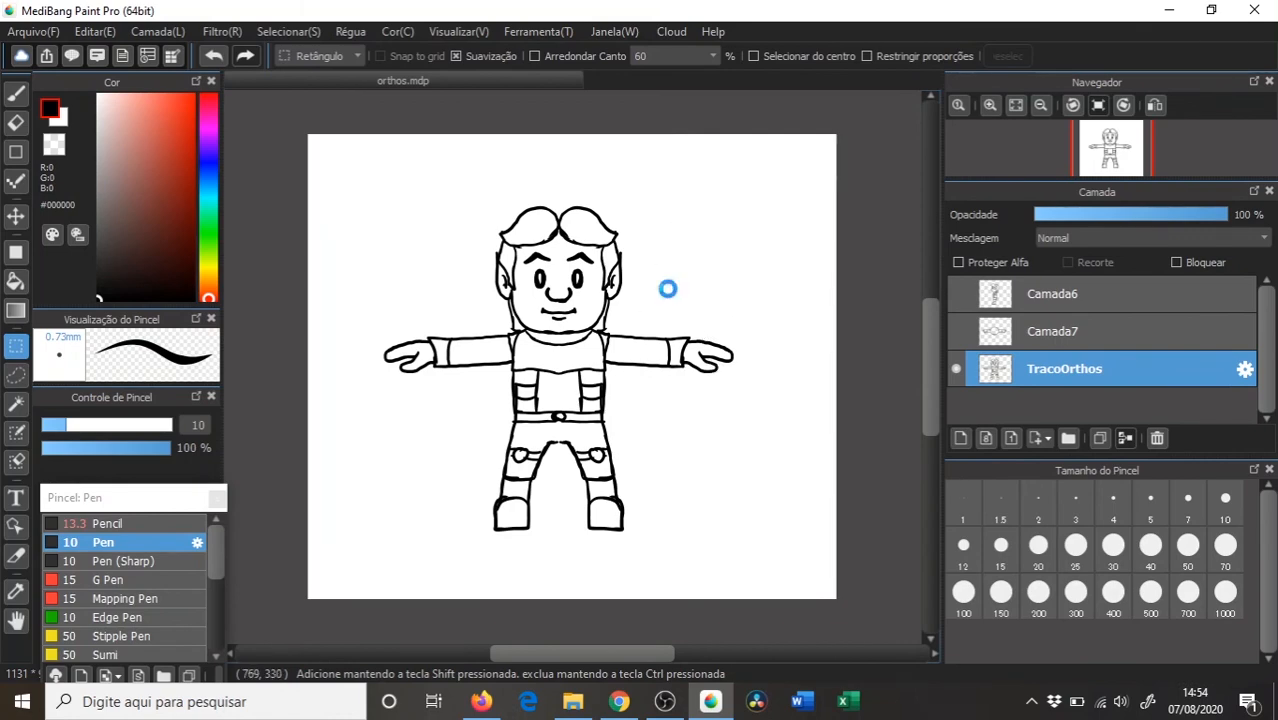
- Save the front view in the Imagens folder as a JPEG named frente with quality 95
{"action": "key", "text": "ctrl+shift+s"}
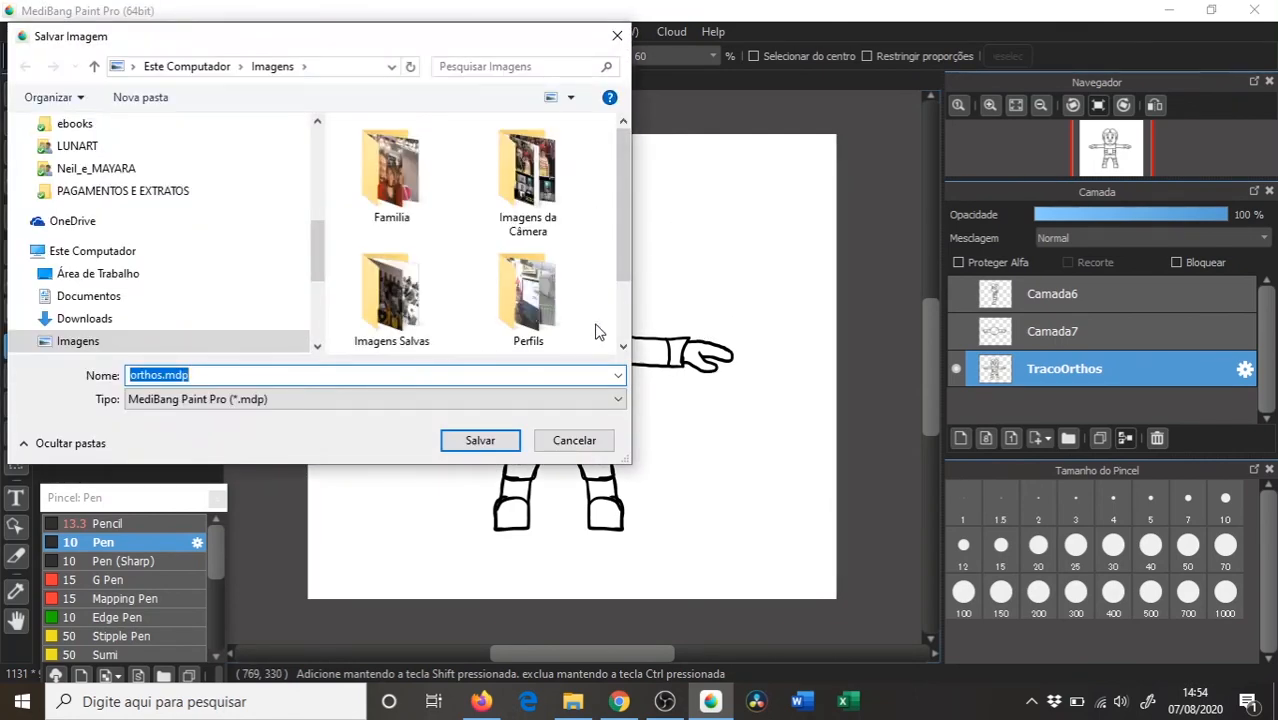
{"action": "type", "text": "f"}
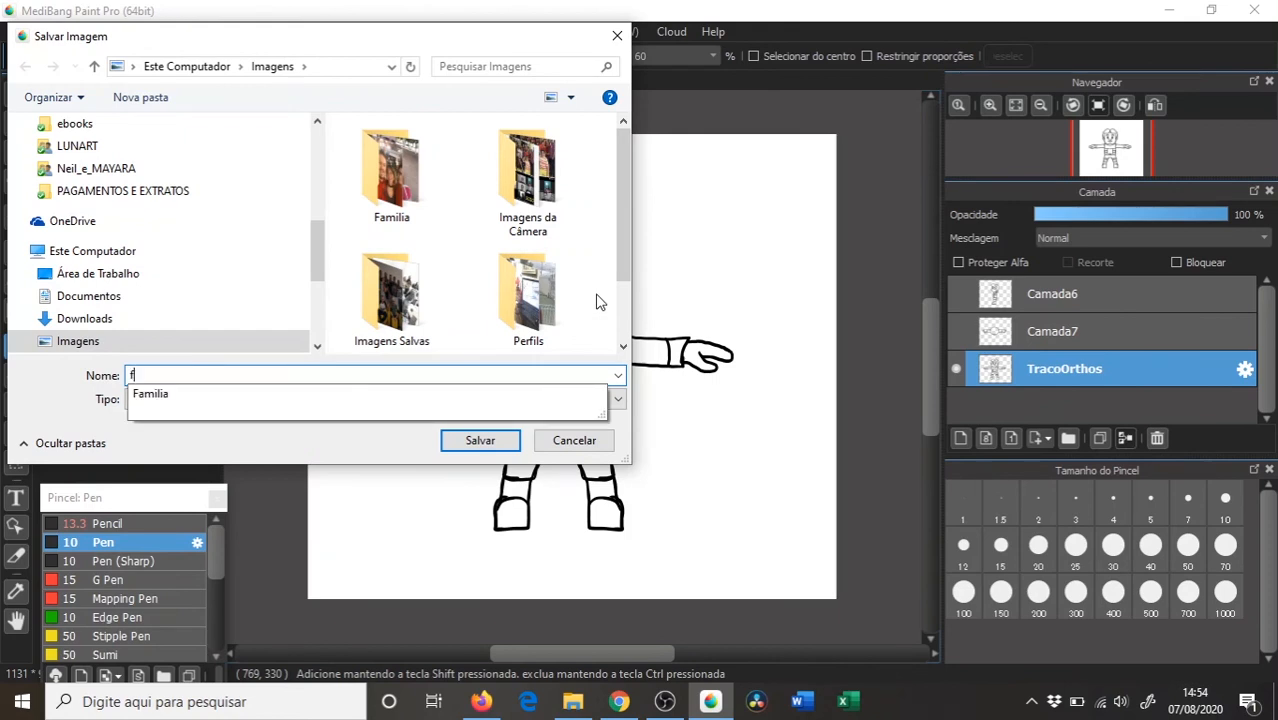
{"action": "type", "text": "ro"}
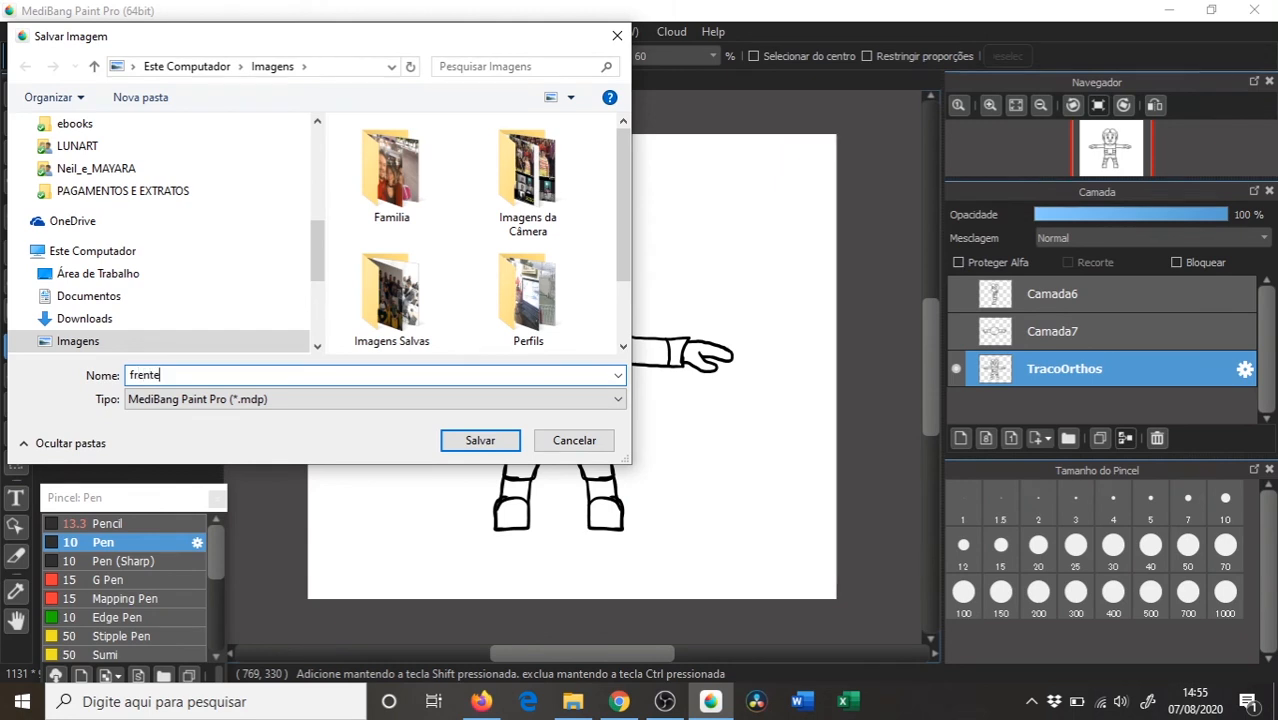
{"action": "key", "text": "Tab"}
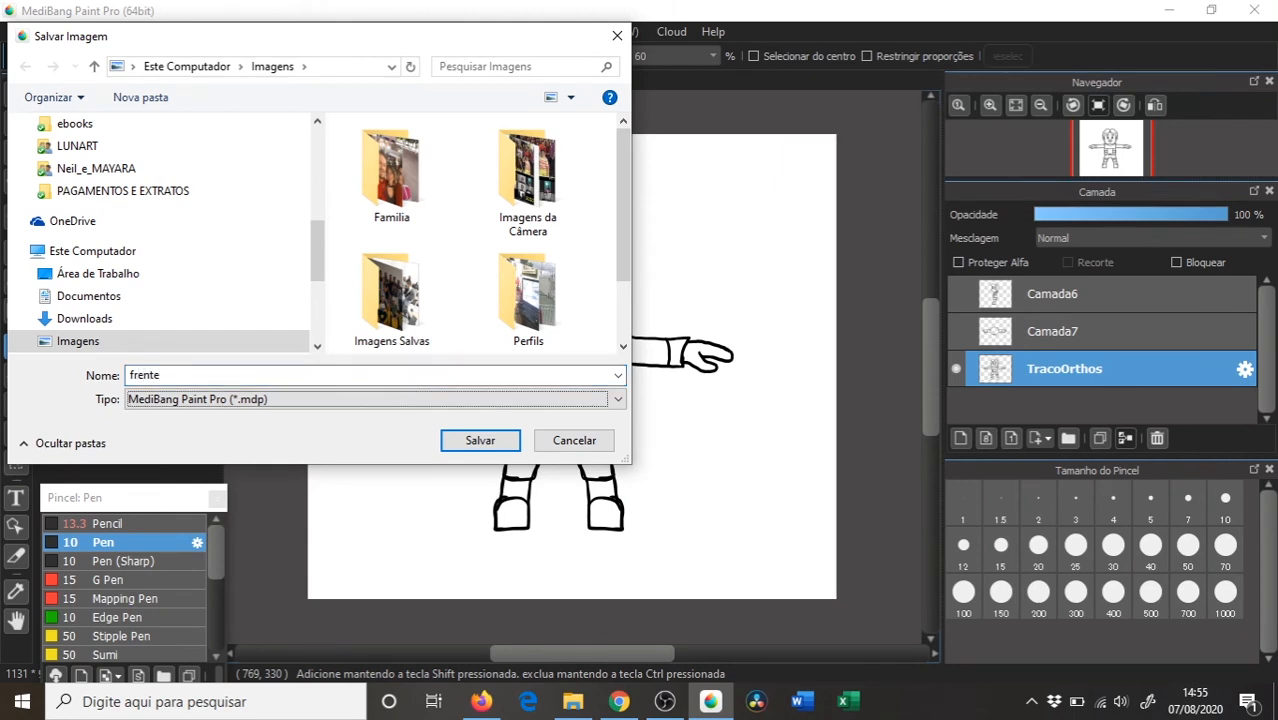
{"action": "key", "text": "j"}
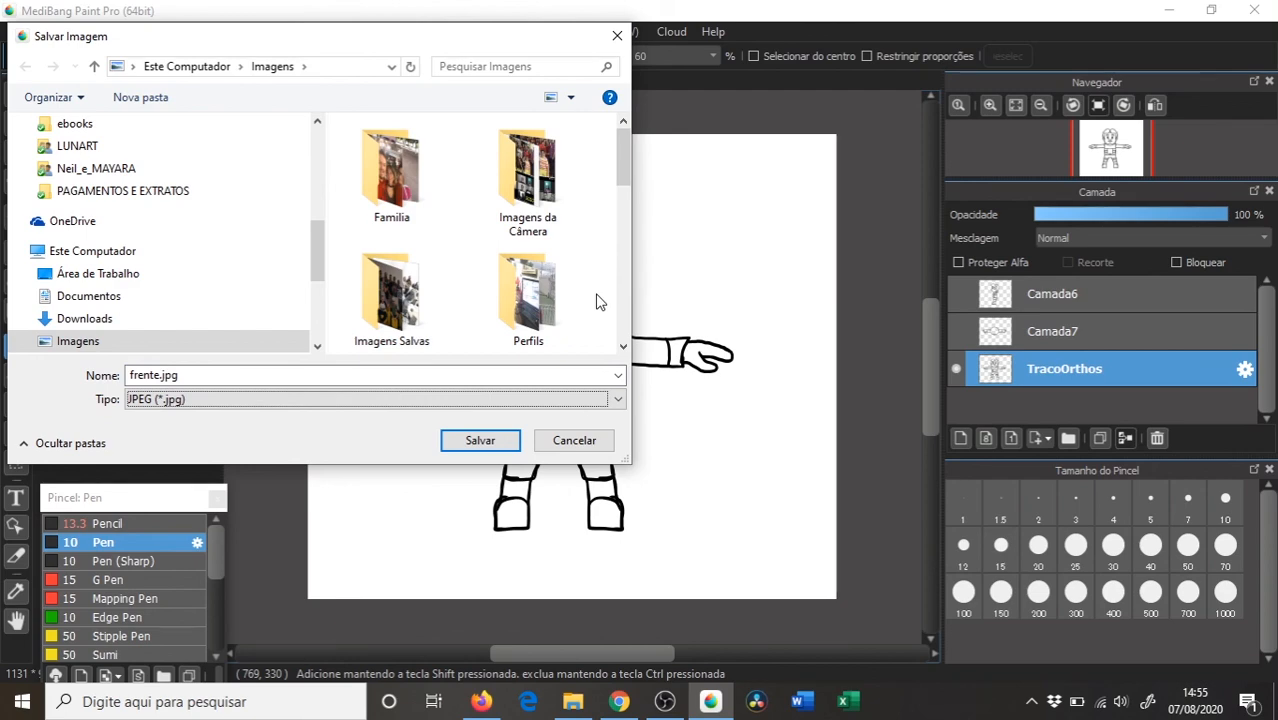
{"action": "key", "text": "Return"}
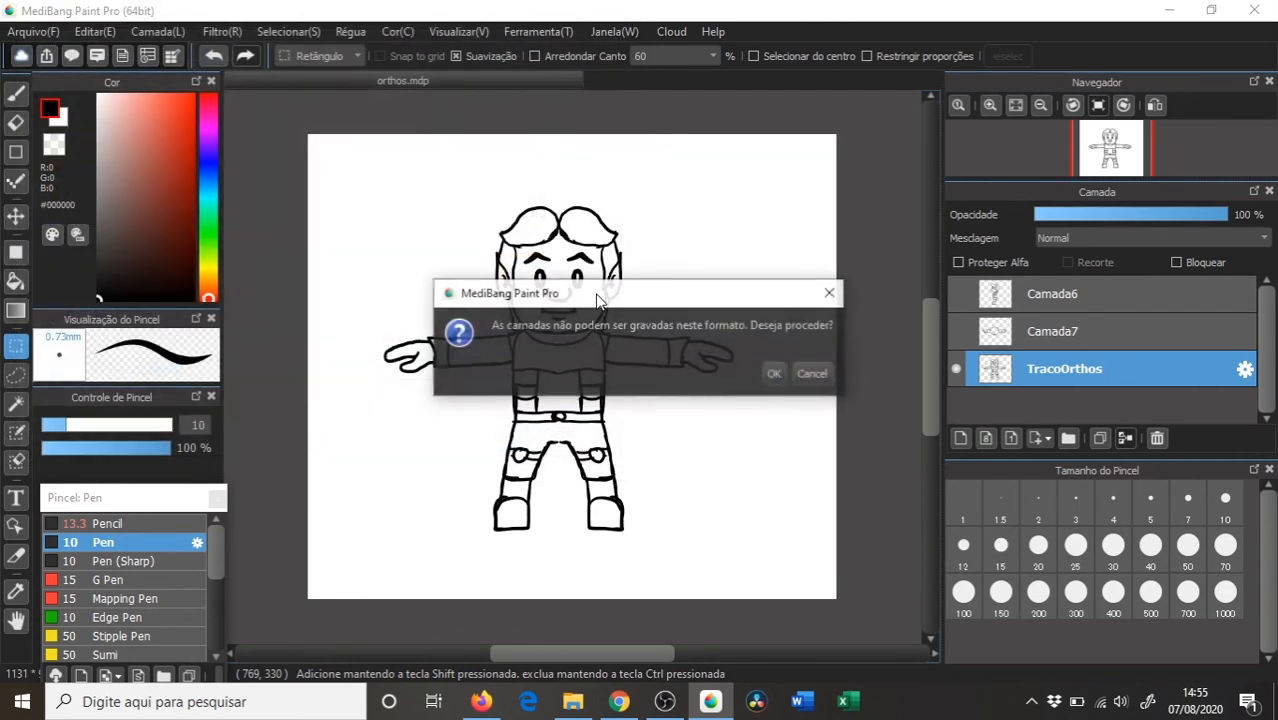
{"action": "key", "text": "Return"}
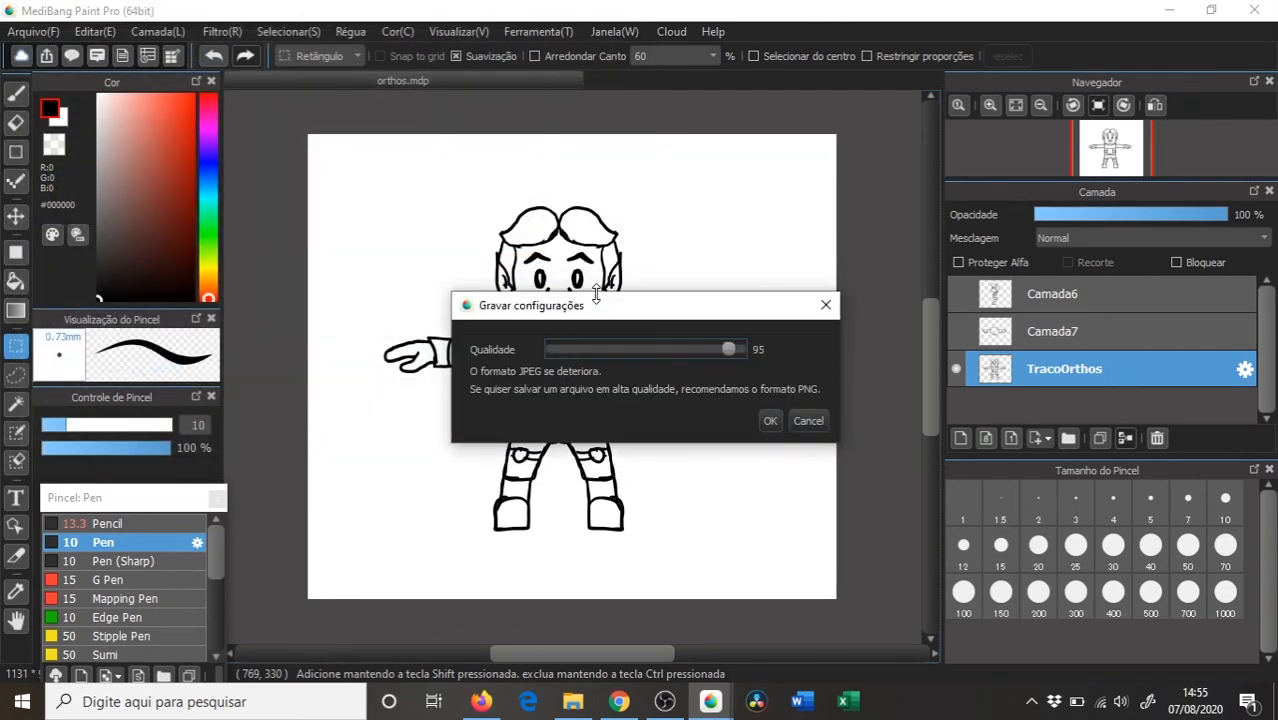
{"action": "key", "text": "Return"}
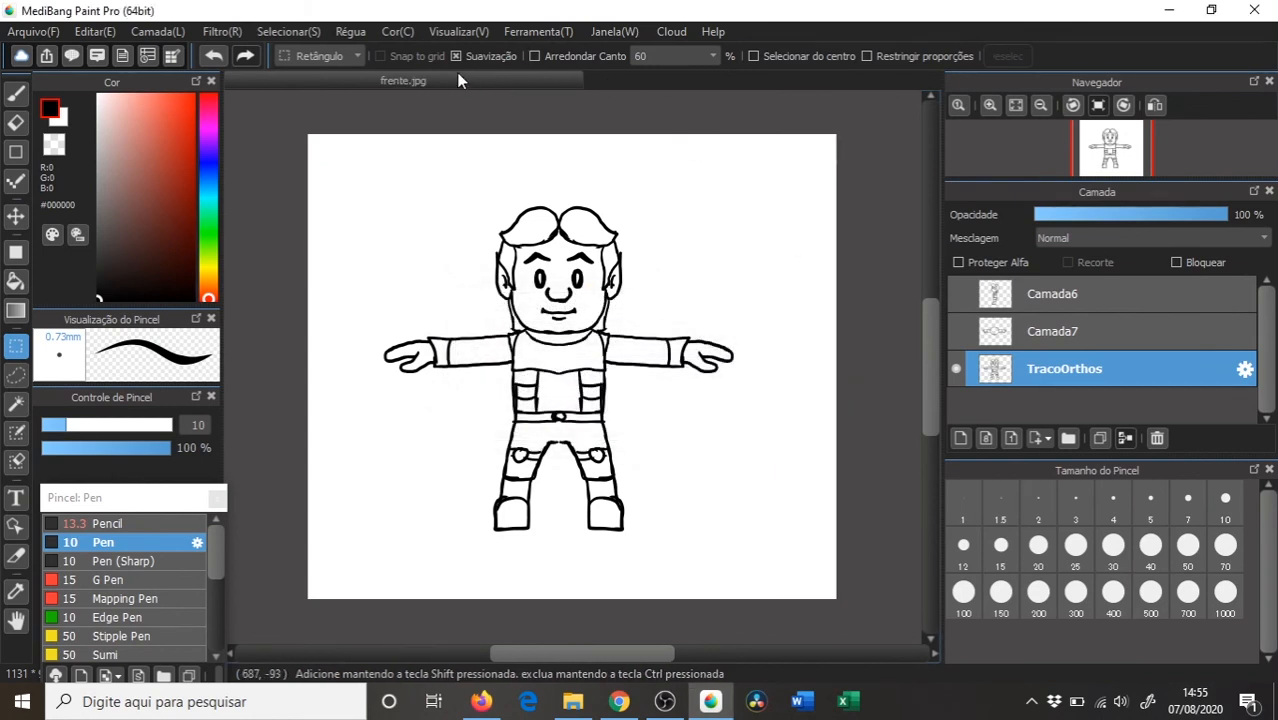
- Hide the TracoOrthos layer, then show Camada7 with the top view and make it active
{"action": "left_click", "coordinate": [958, 367]}
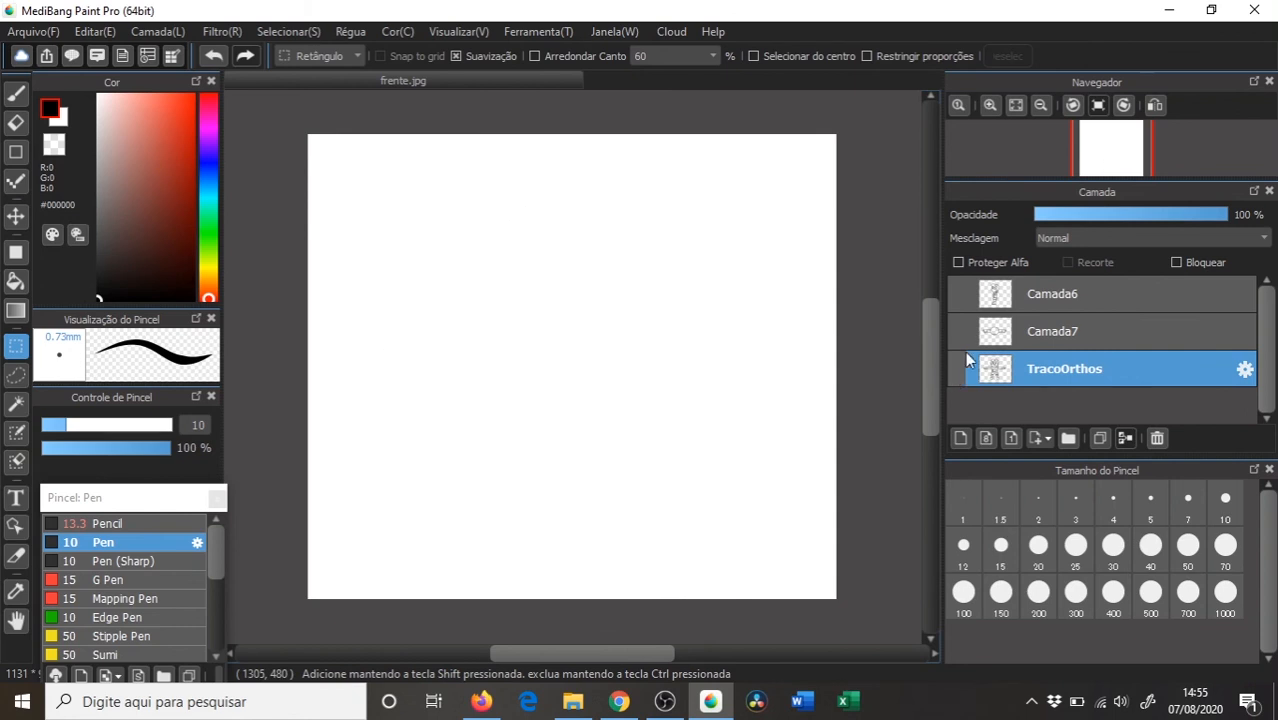
{"action": "left_click", "coordinate": [957, 331]}
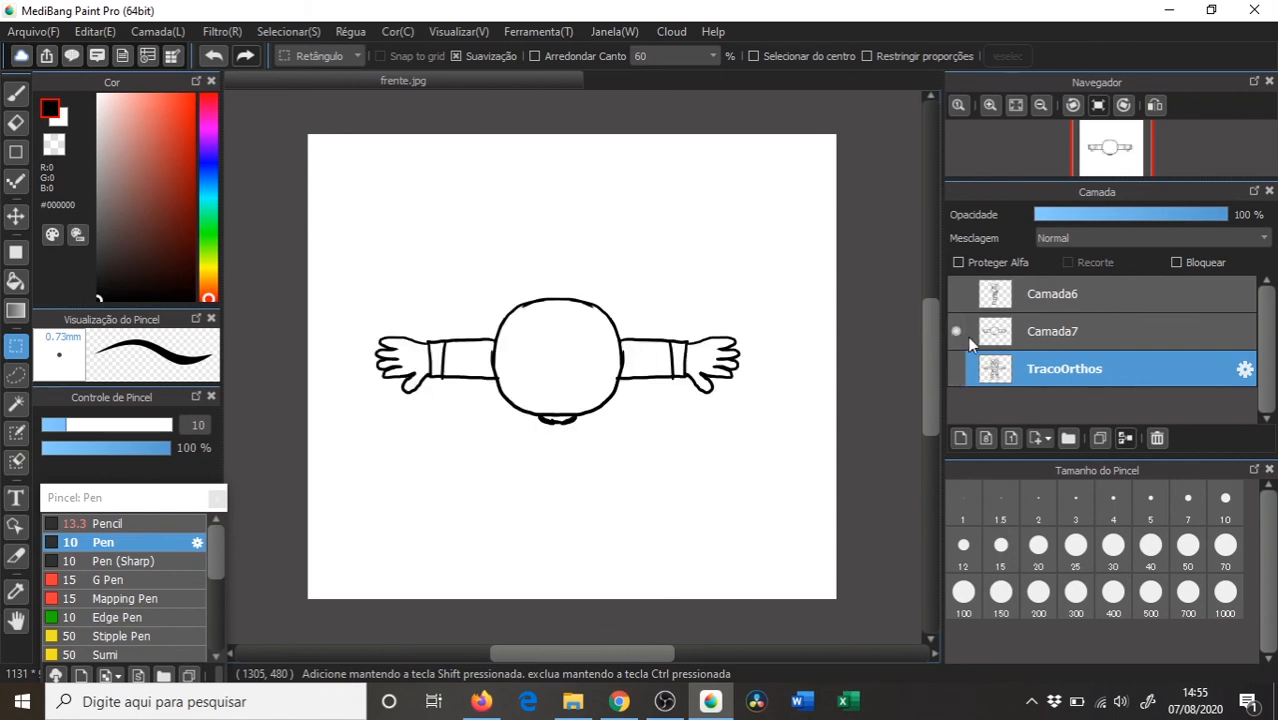
{"action": "left_click", "coordinate": [1020, 332]}
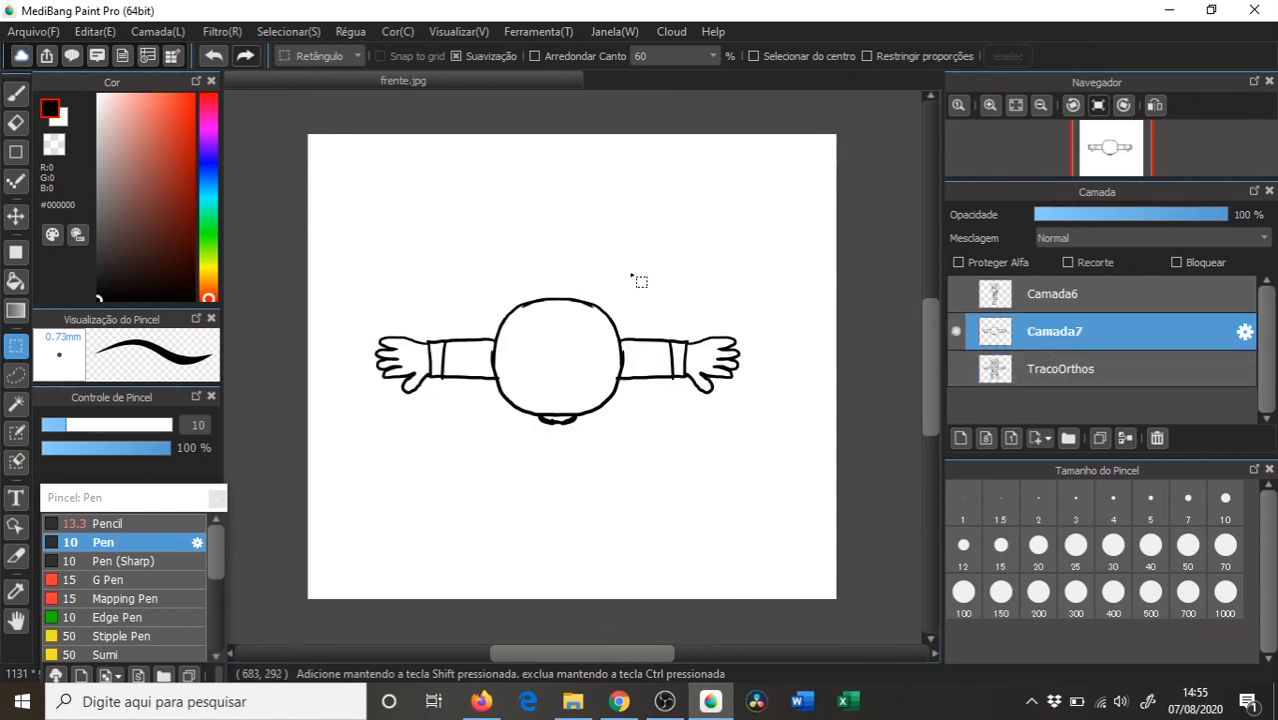
- Save the top view in the Imagens folder as a JPEG named topo with quality 95
{"action": "key", "text": "ctrl+s"}
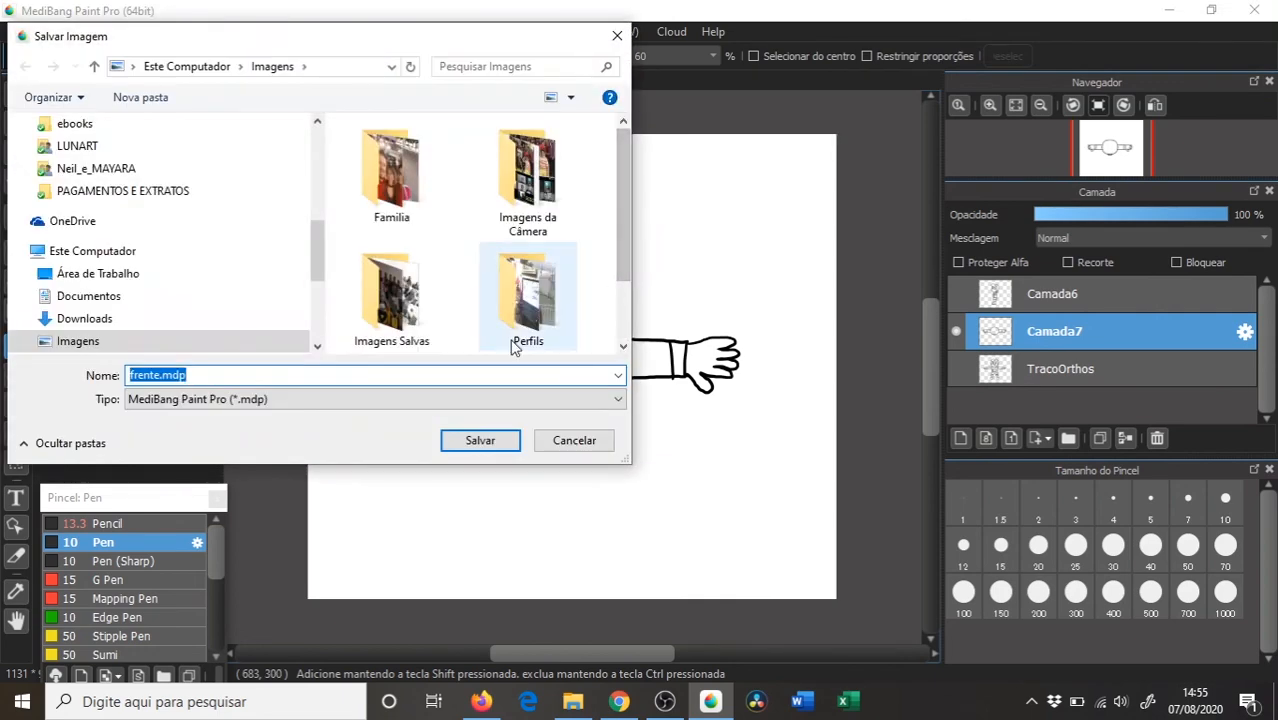
{"action": "type", "text": "topo"}
{"action": "key", "text": "BackSpace"}
{"action": "key", "text": "Tab"}
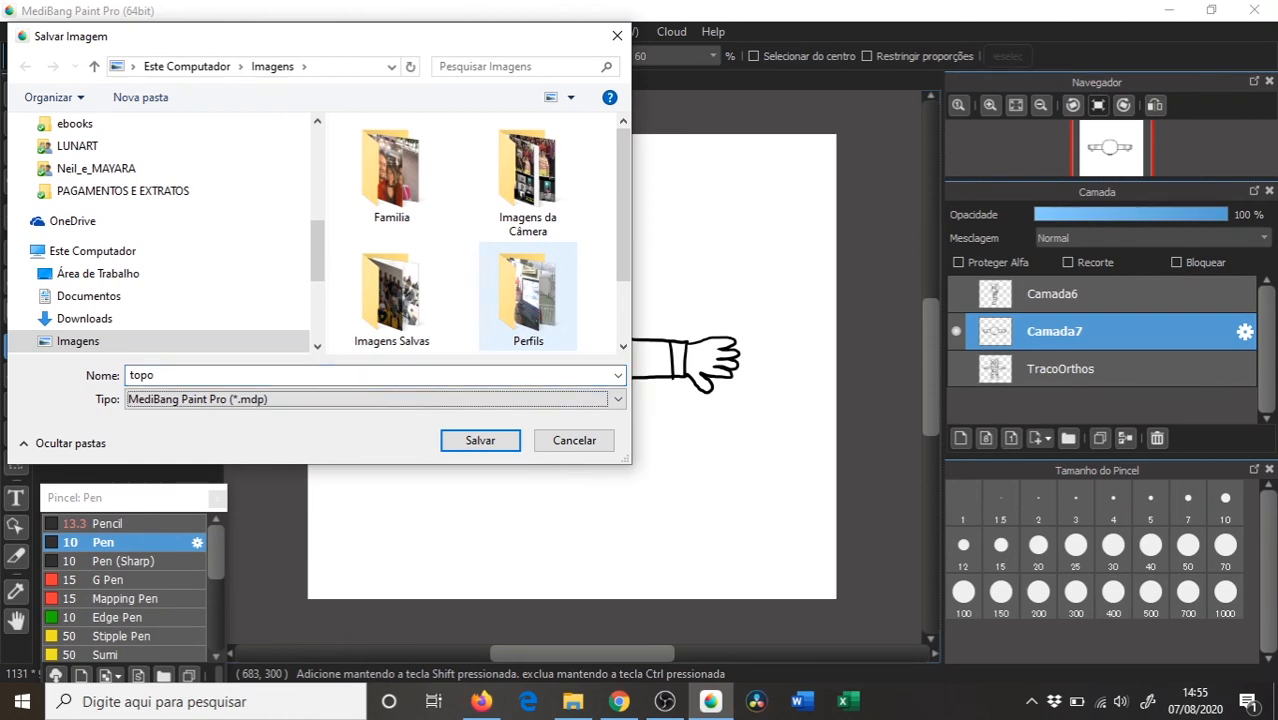
{"action": "key", "text": "j"}
{"action": "key", "text": "Return"}
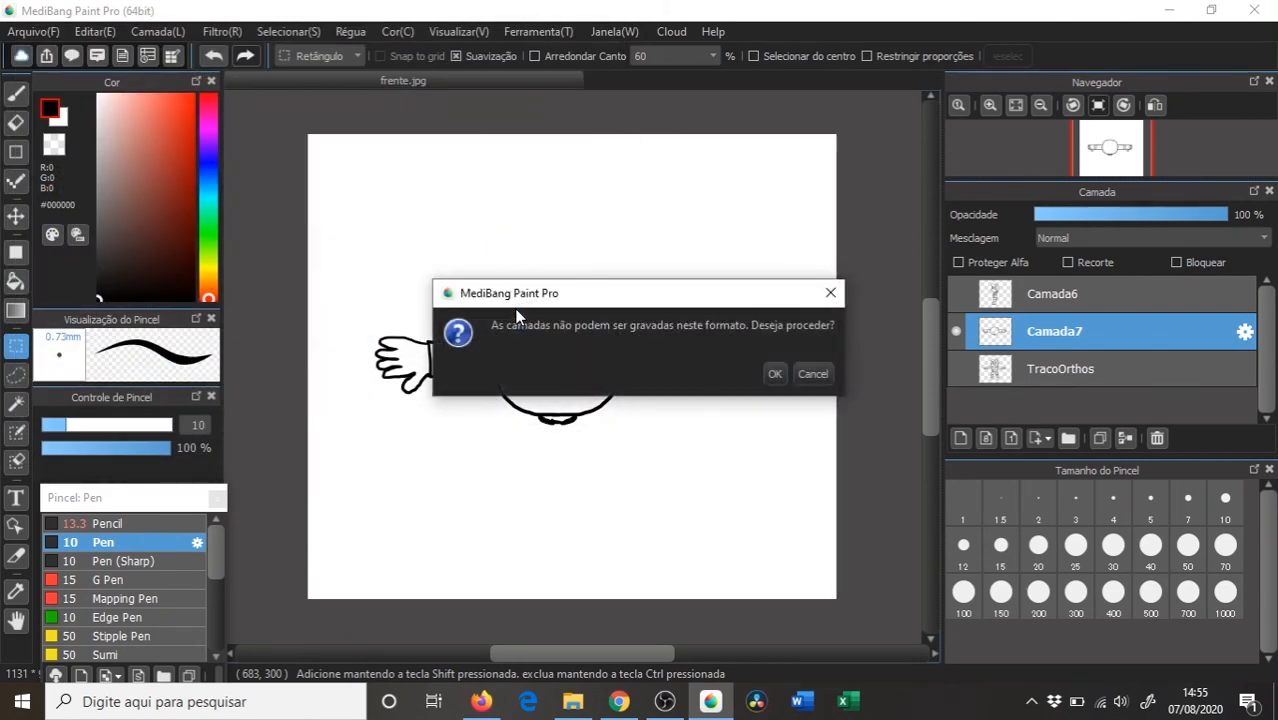
{"action": "key", "text": "Return"}
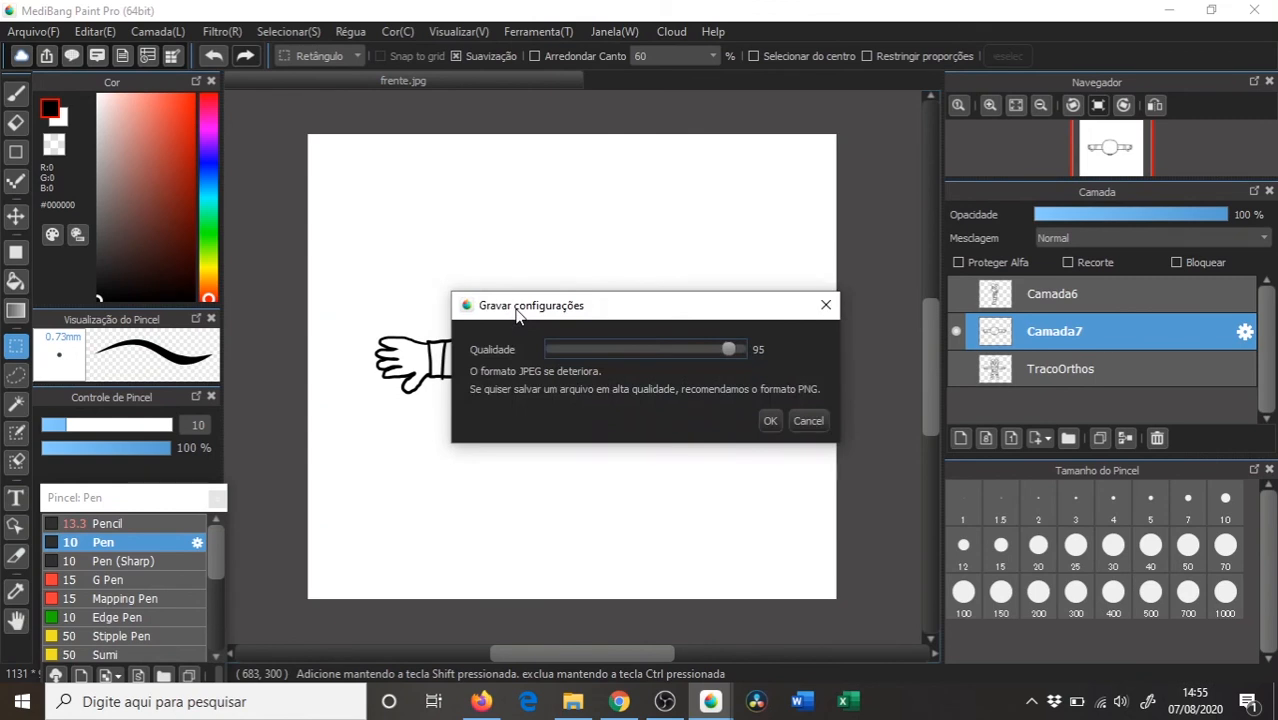
{"action": "key", "text": "Return"}
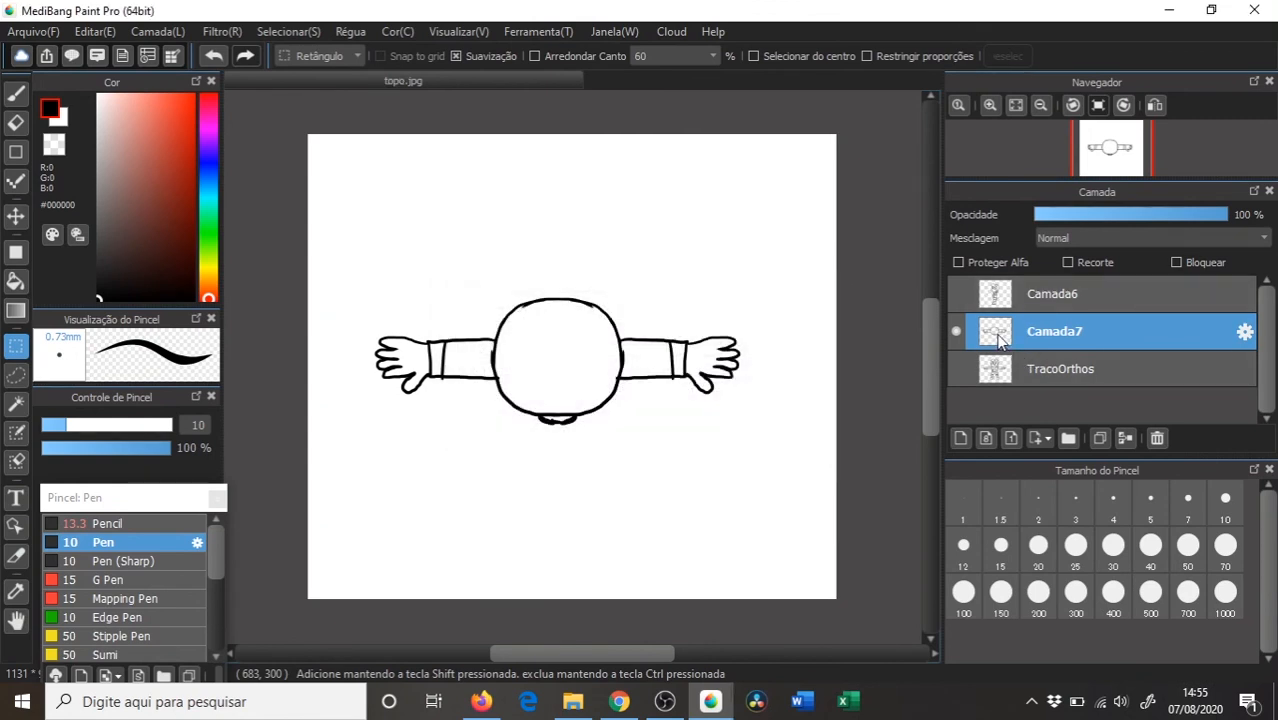
- Hide Camada7, then show Camada6 with the side view and make it the active layer
{"action": "left_click", "coordinate": [957, 331]}
{"action": "left_click", "coordinate": [956, 293]}
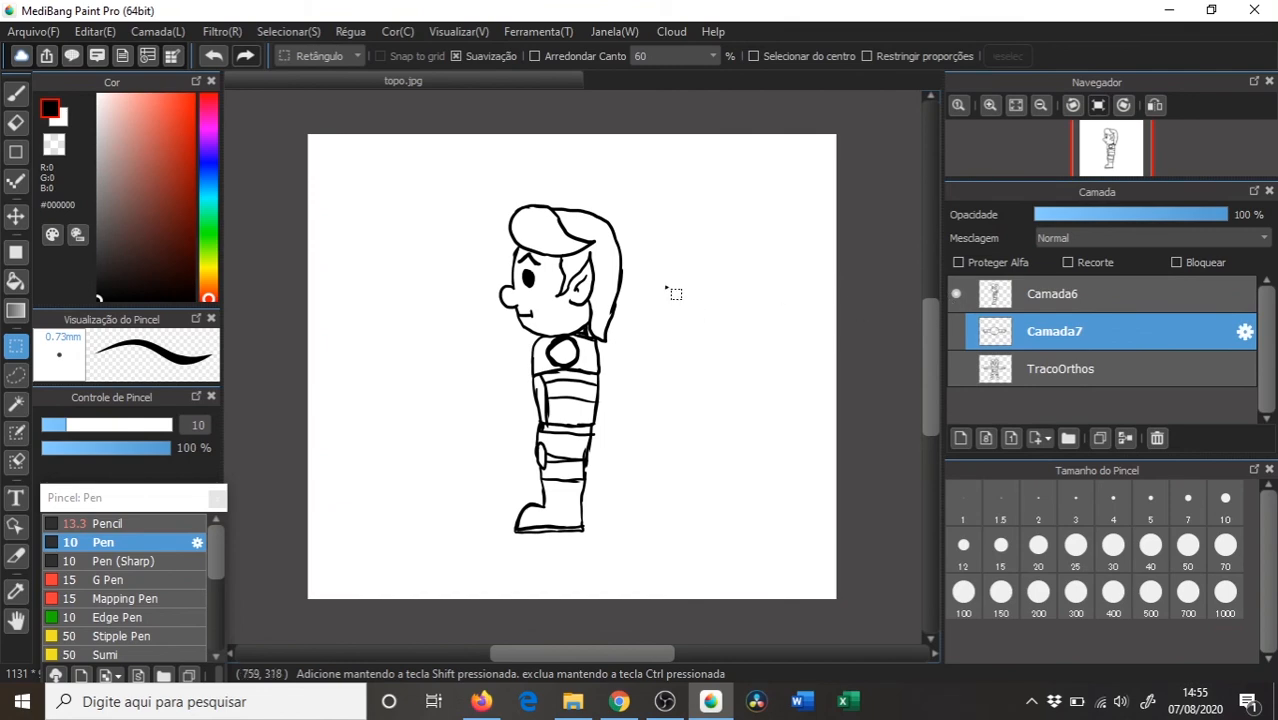
{"action": "left_click", "coordinate": [1036, 292]}
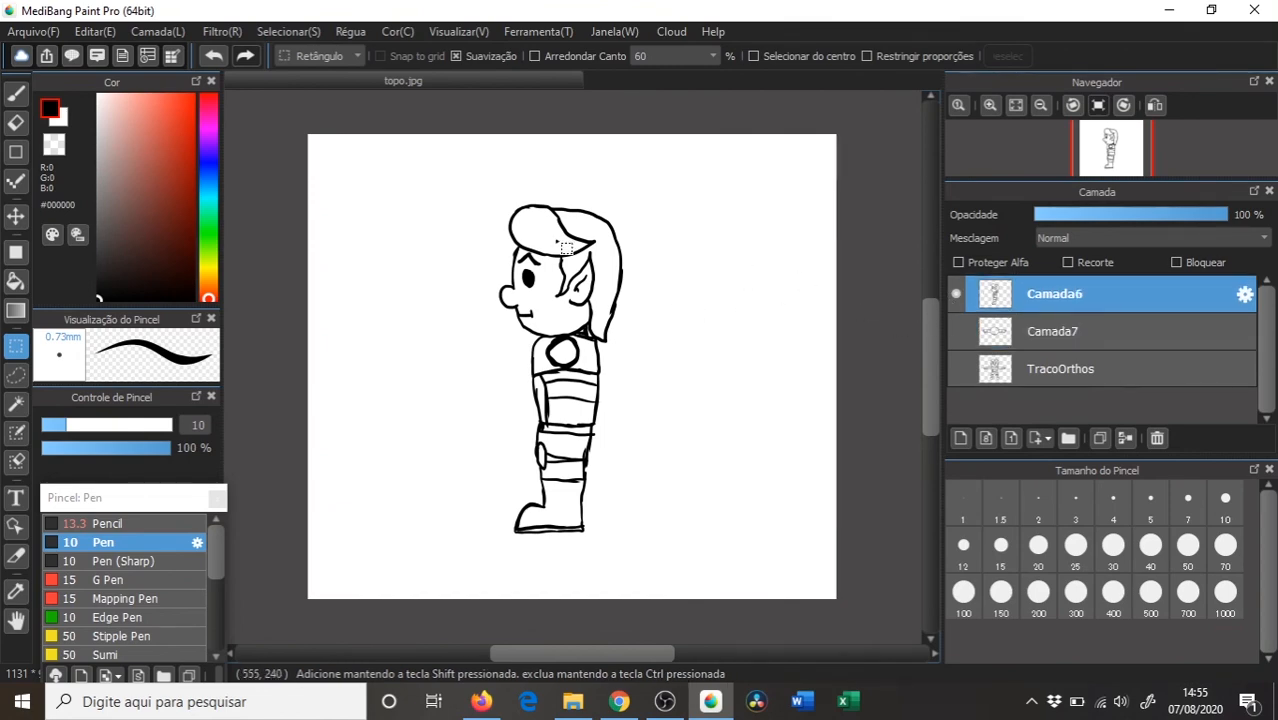
- Save the side view in the Imagens folder as a JPEG named Lado with quality 95
{"action": "key", "text": "ctrl+s"}
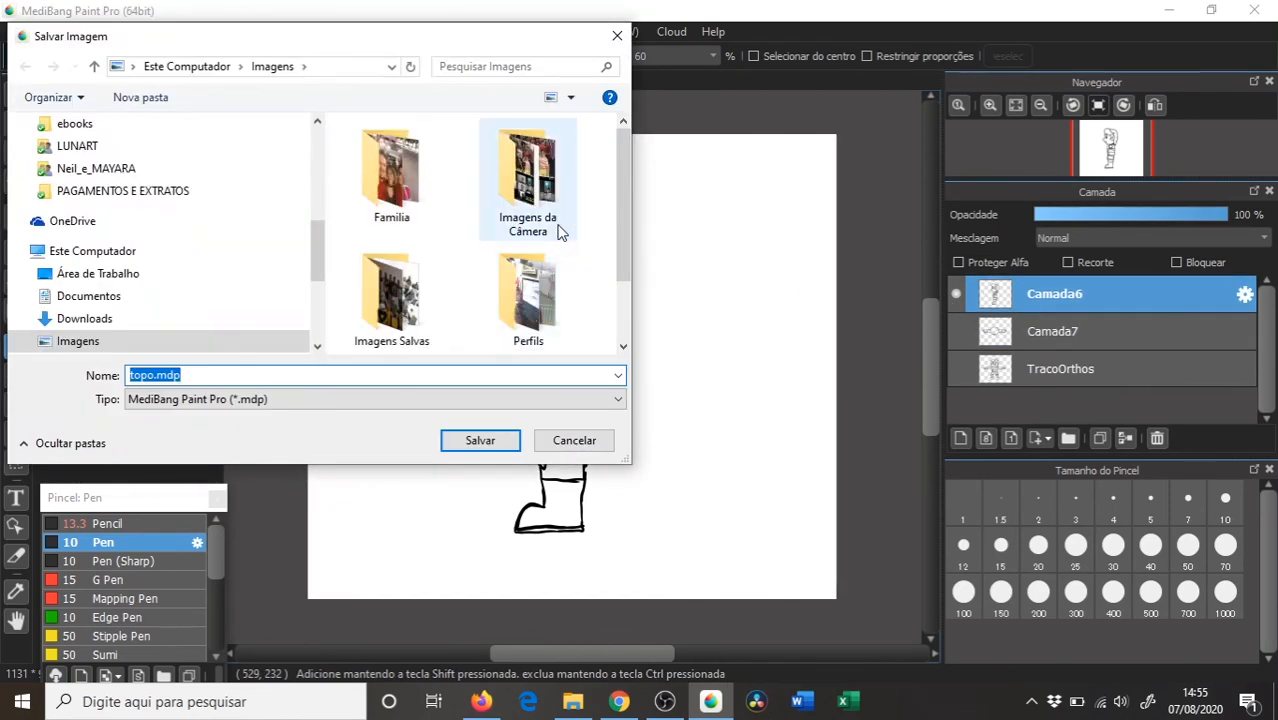
{"action": "type", "text": "IADO"}
{"action": "key", "text": "BackSpace"}
{"action": "key", "text": "BackSpace"}
{"action": "key", "text": "BackSpace"}
{"action": "key", "text": "Tab"}
{"action": "key", "text": "j"}
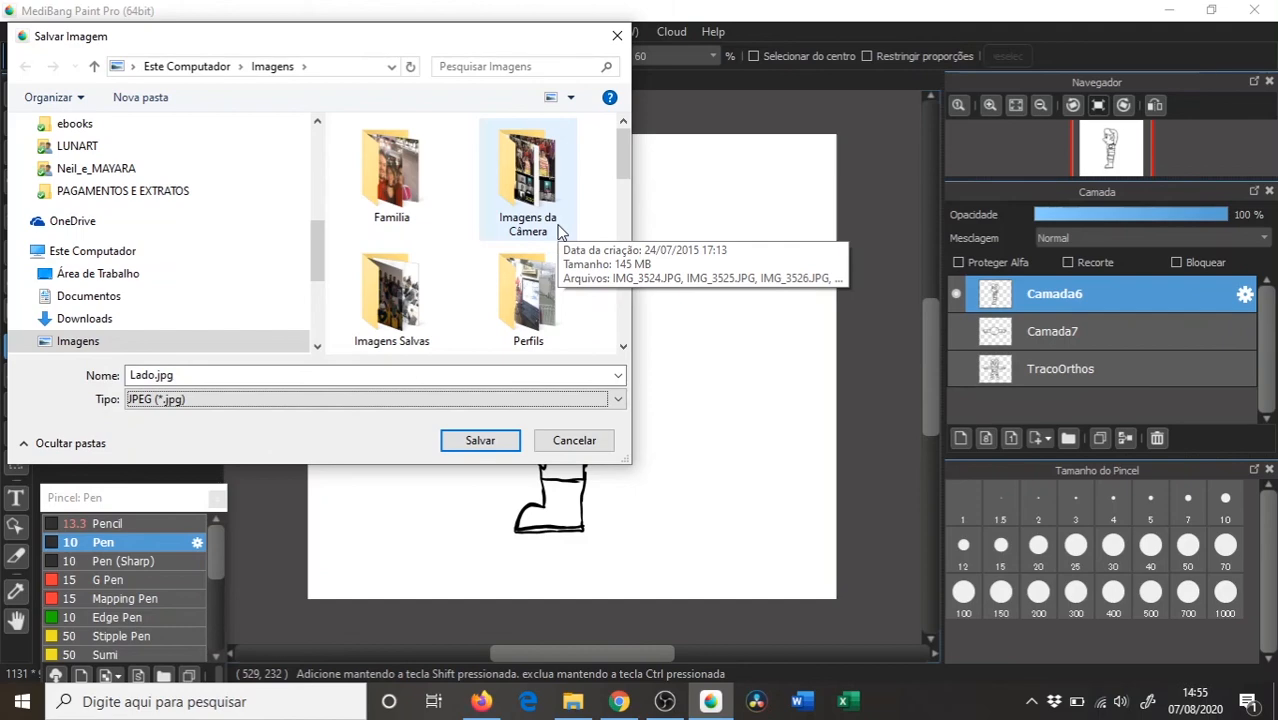
{"action": "key", "text": "Return"}
{"action": "key", "text": "Return"}
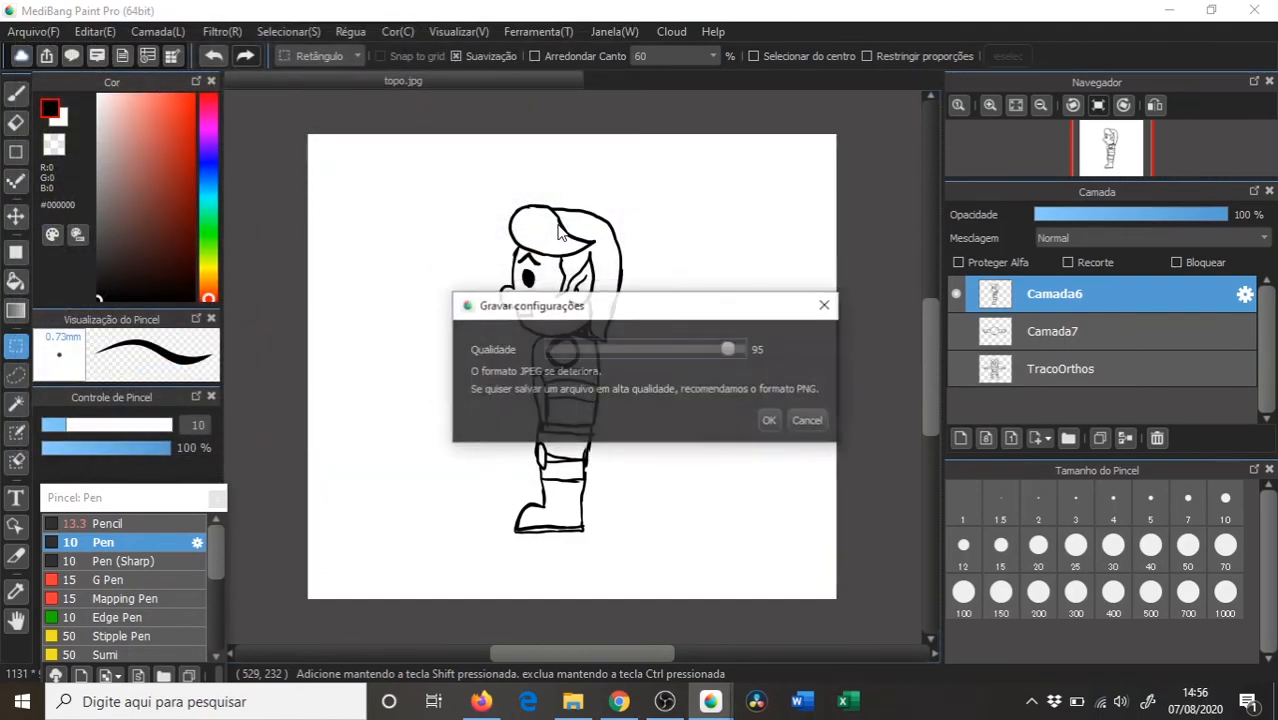
{"action": "key", "text": "Return"}
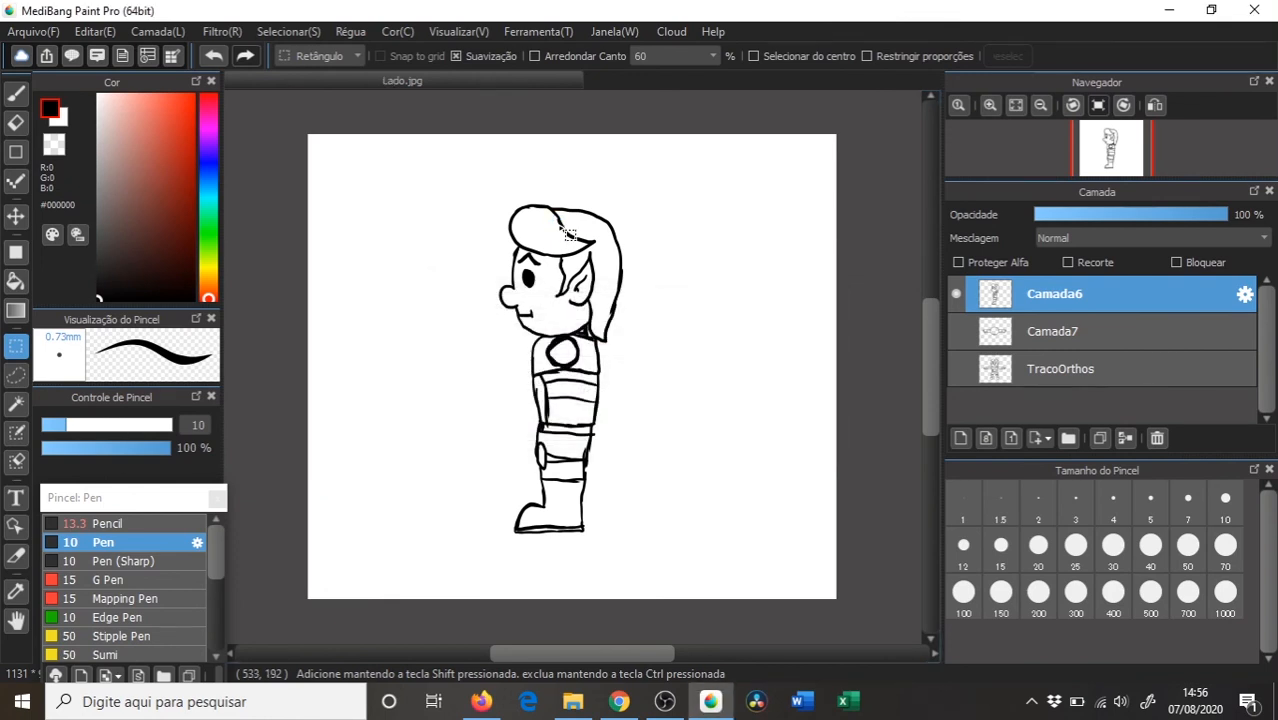